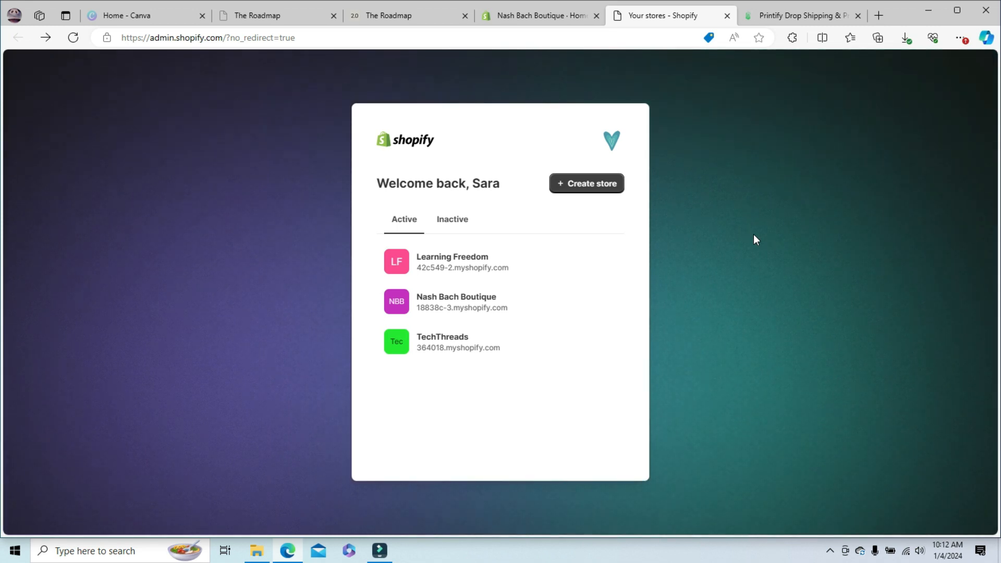
- Start creating a new Shopify store and continue with the first listed account
click(589, 185)
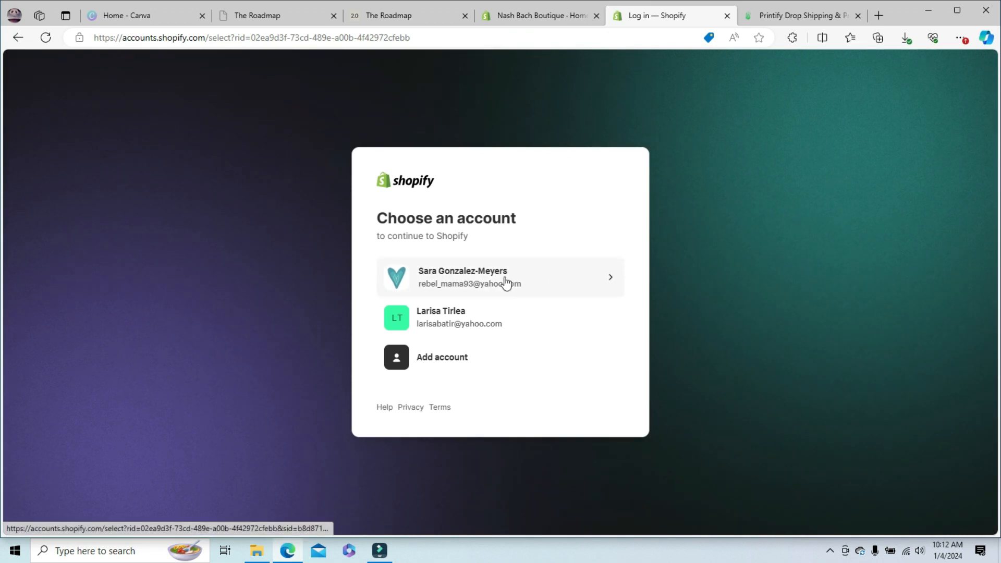
click(504, 282)
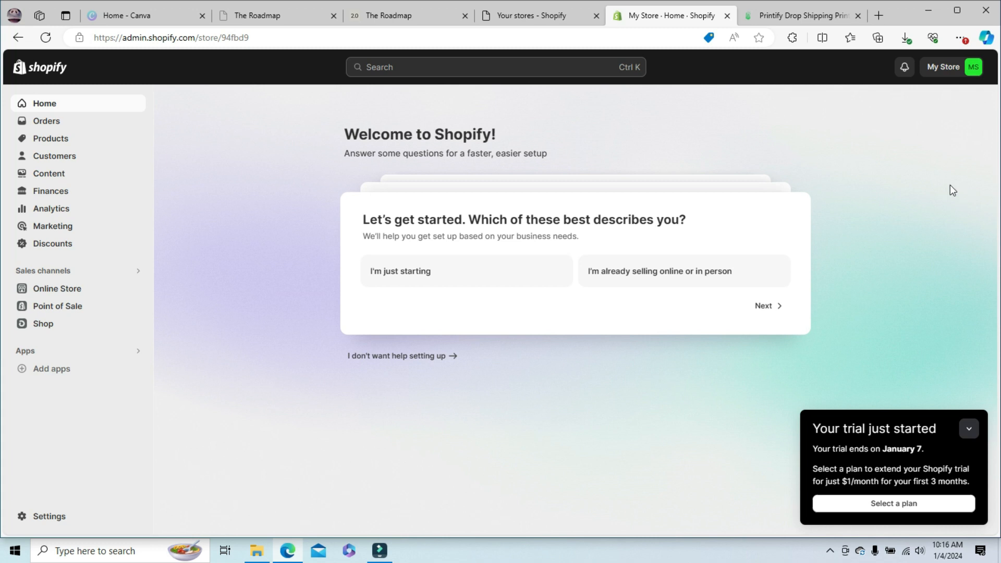
- Switch to Printify and start adding a new store with Shopify as its sales channel
click(809, 18)
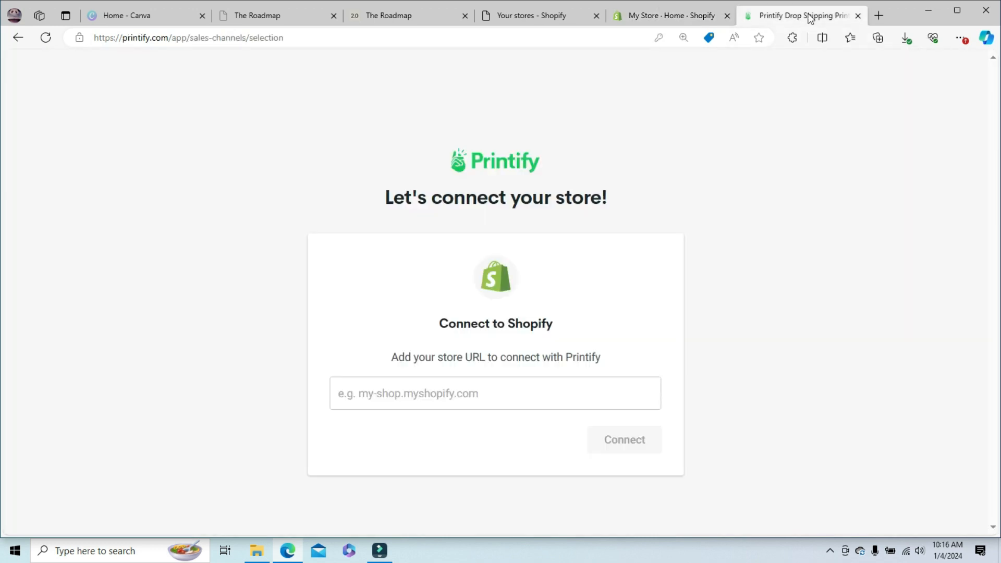
click(21, 38)
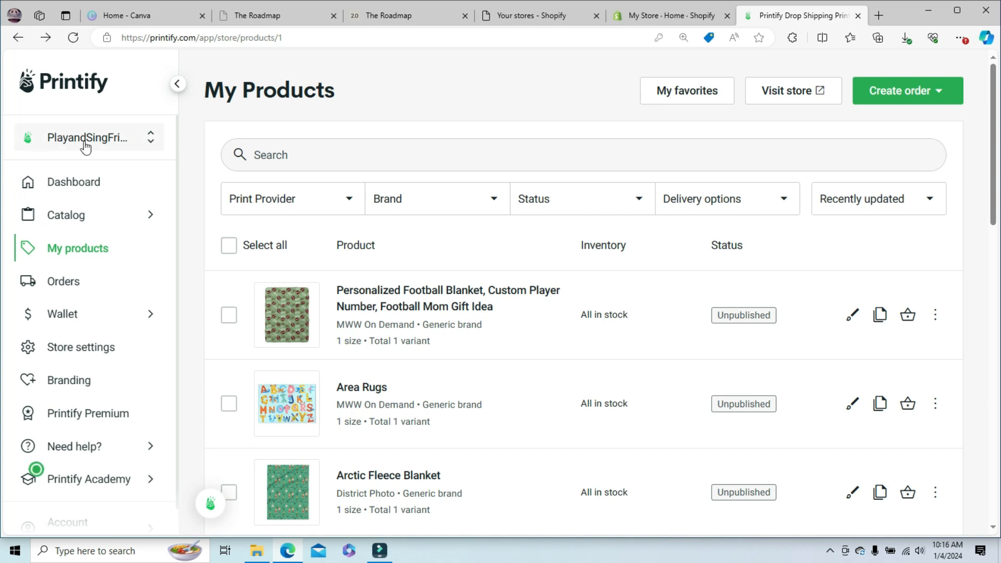
click(148, 140)
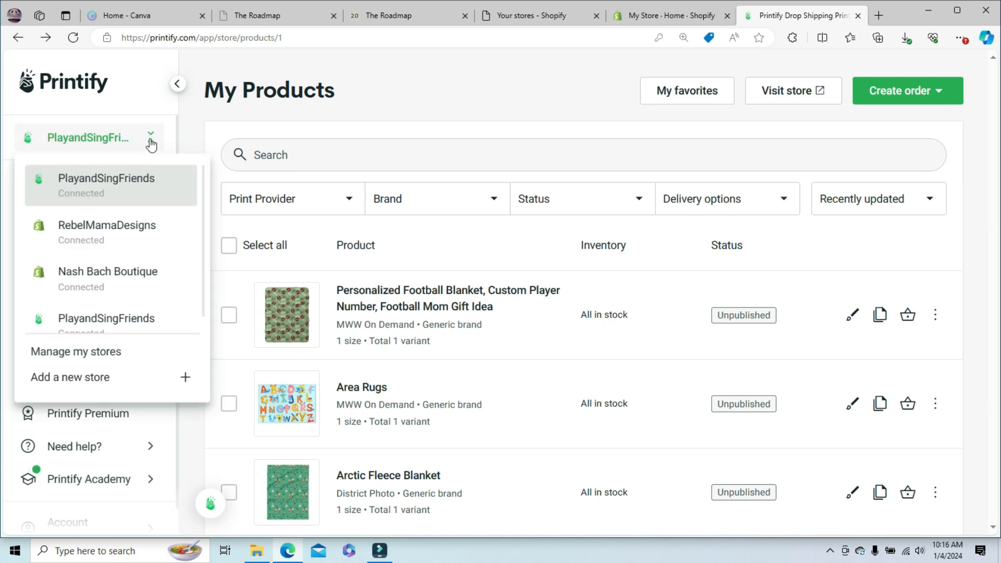
click(96, 389)
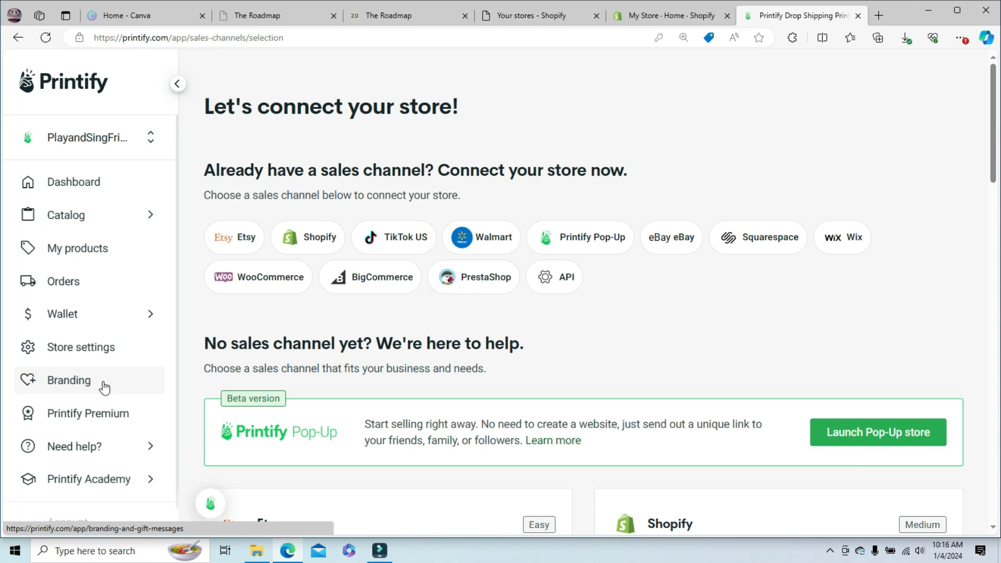
click(314, 238)
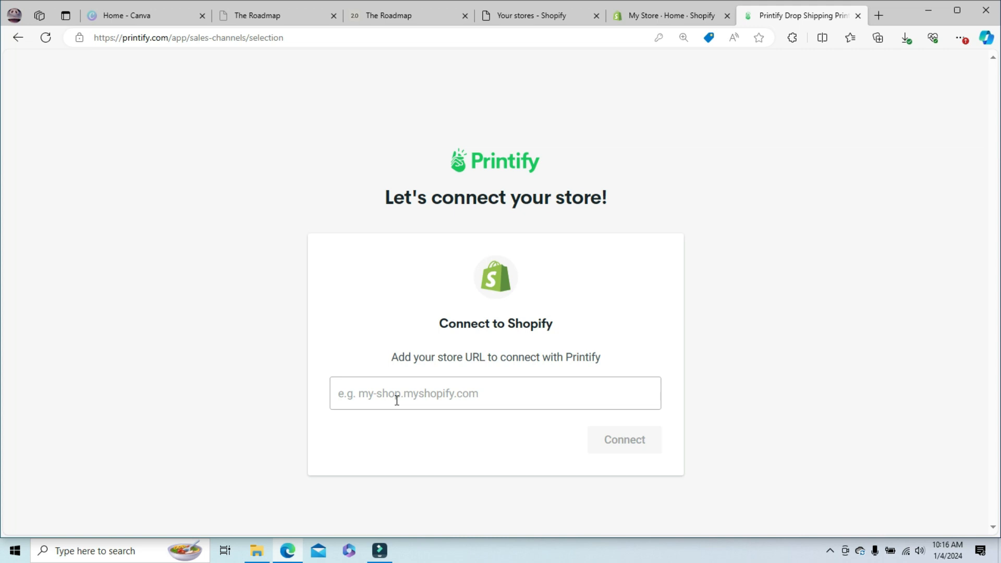
- Switch to the Shopify admin, open the store's primary domain in the domain settings, and copy its myshopify.com address
click(656, 17)
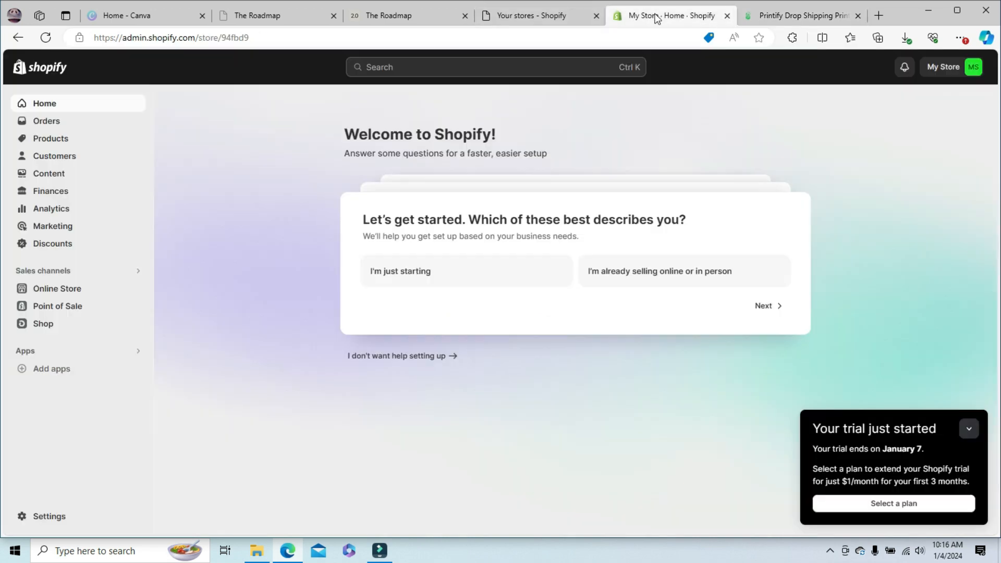
click(70, 520)
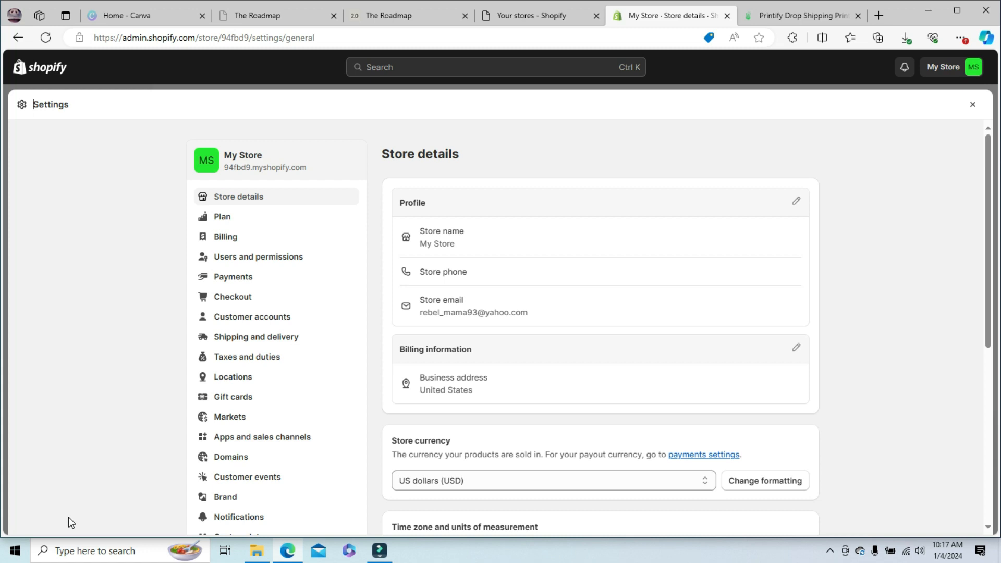
click(236, 462)
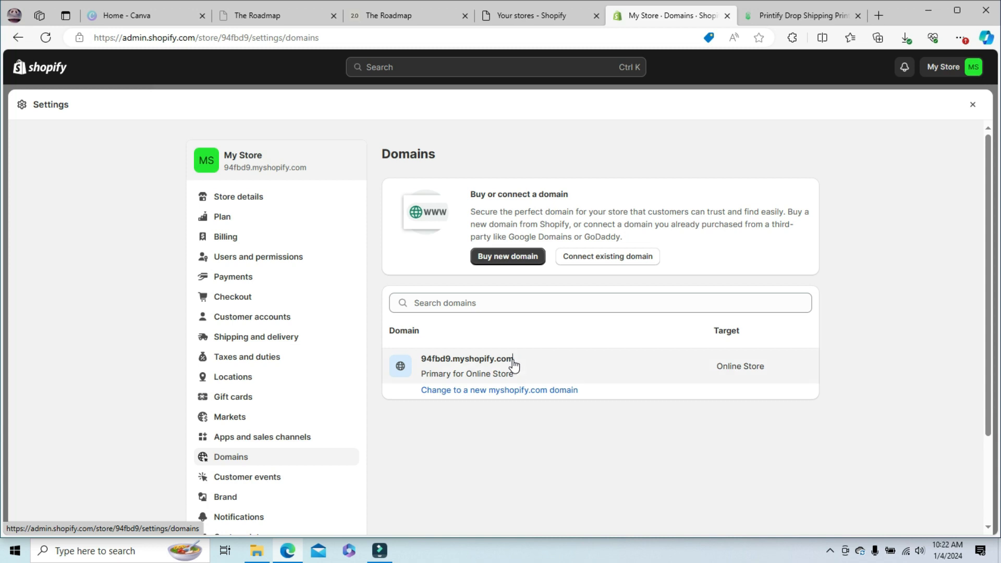
click(513, 365)
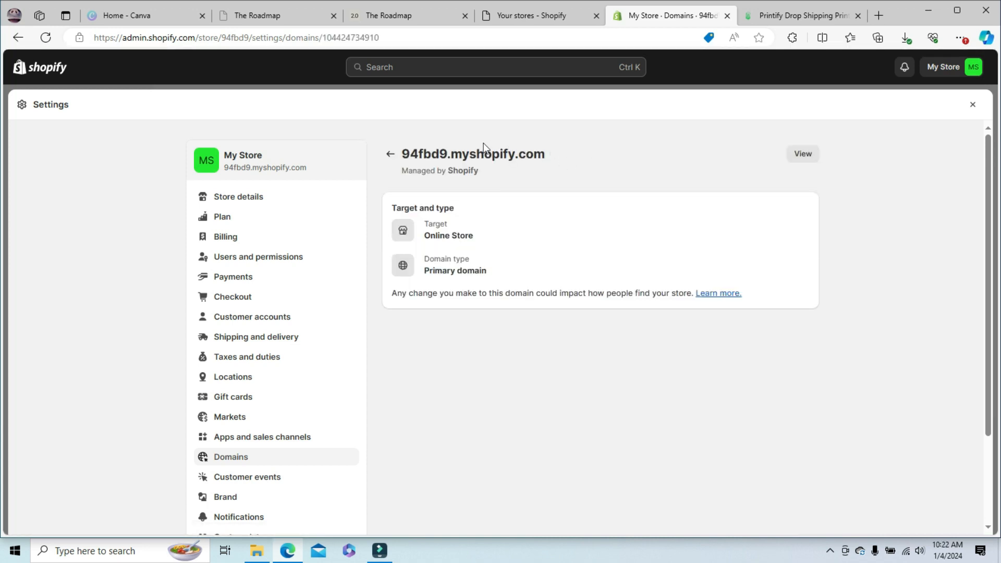
drag(544, 155, 403, 155)
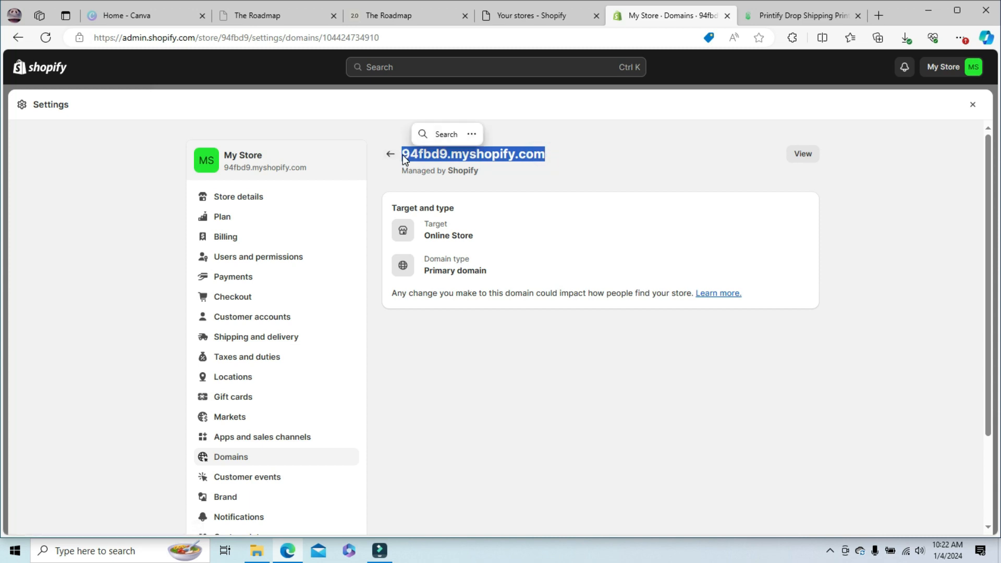
key(ctrl+c)
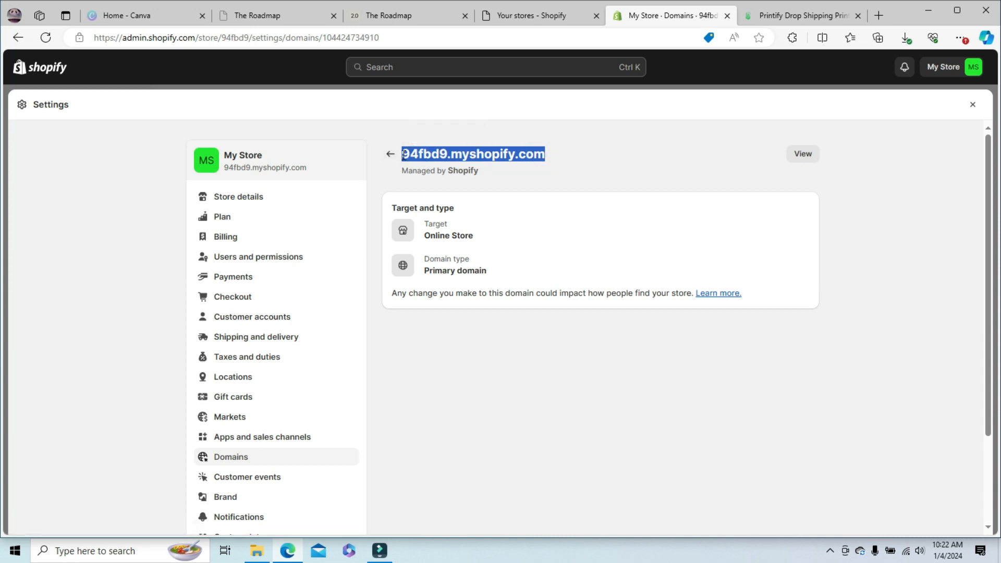
- Switch to Printify, enter 94fbd9.myshopify.com as the store URL, and connect the store
click(816, 15)
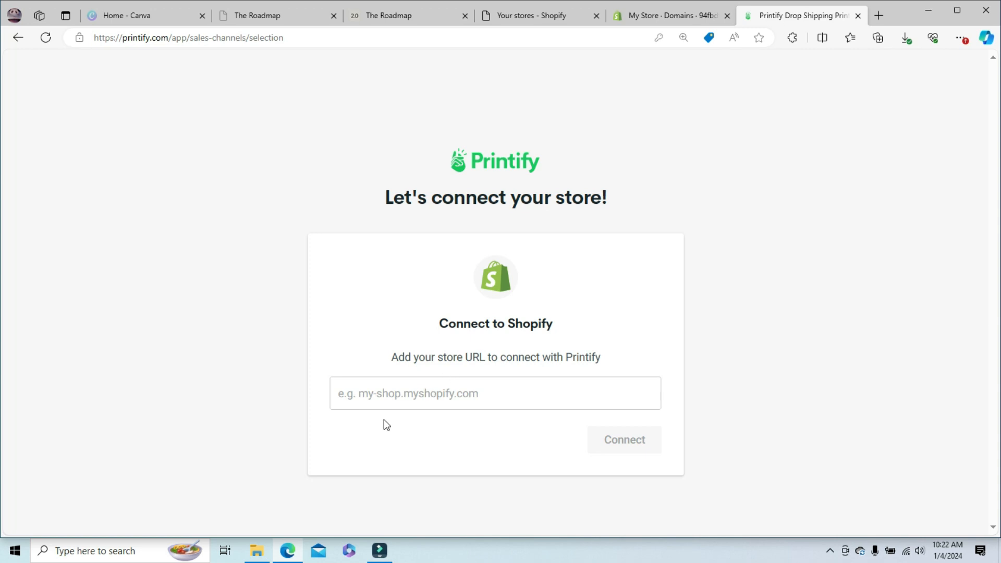
click(374, 398)
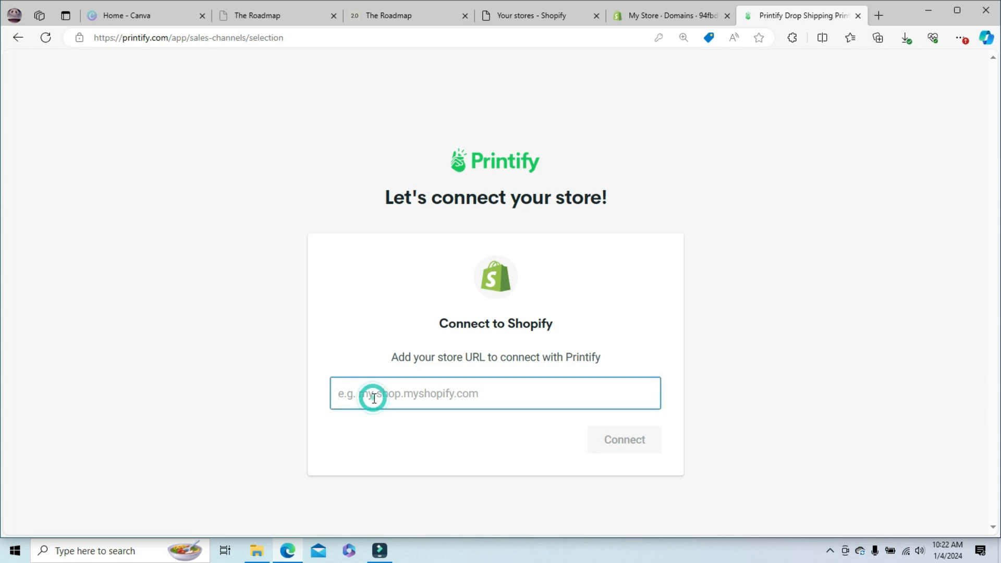
key(ctrl+v)
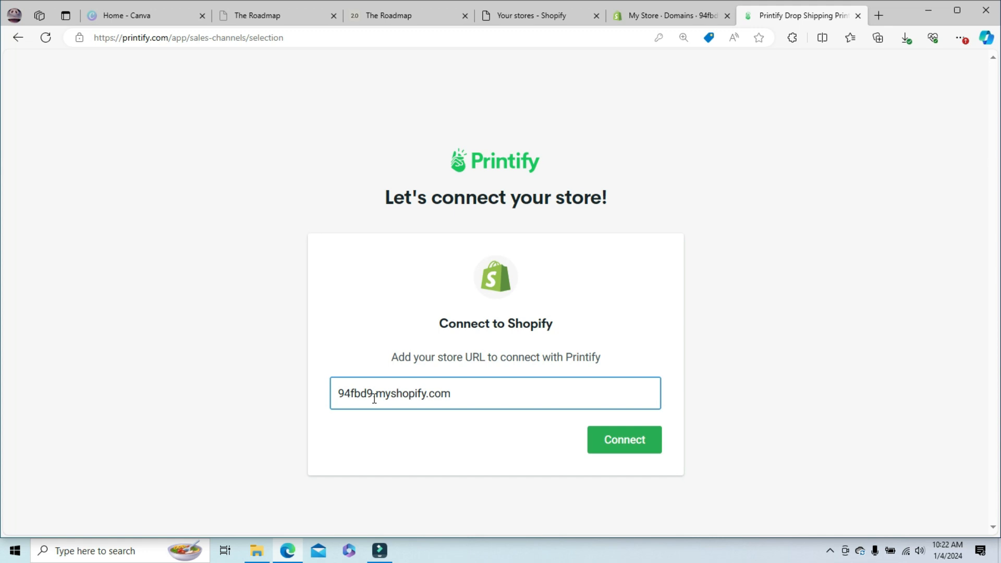
click(657, 17)
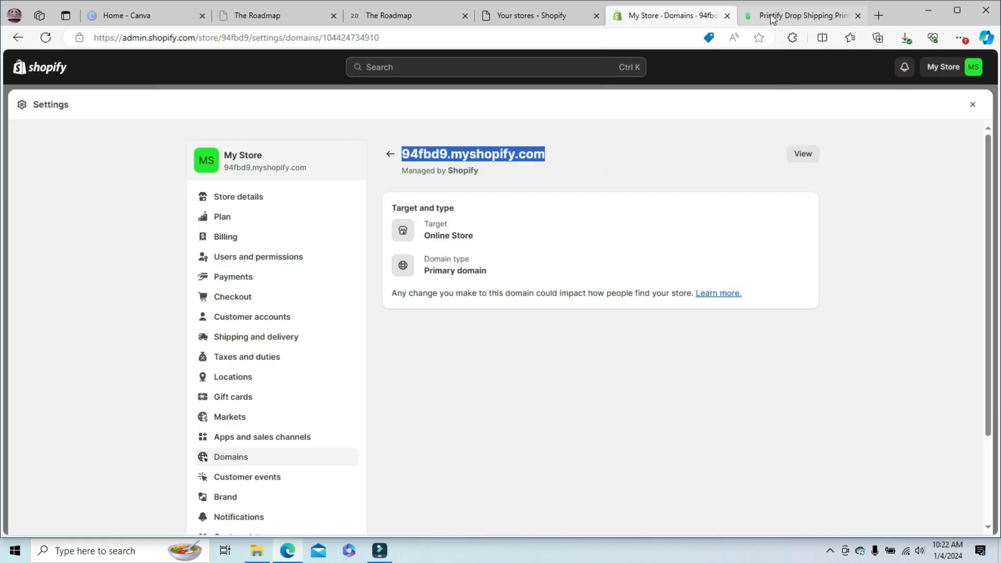
click(803, 15)
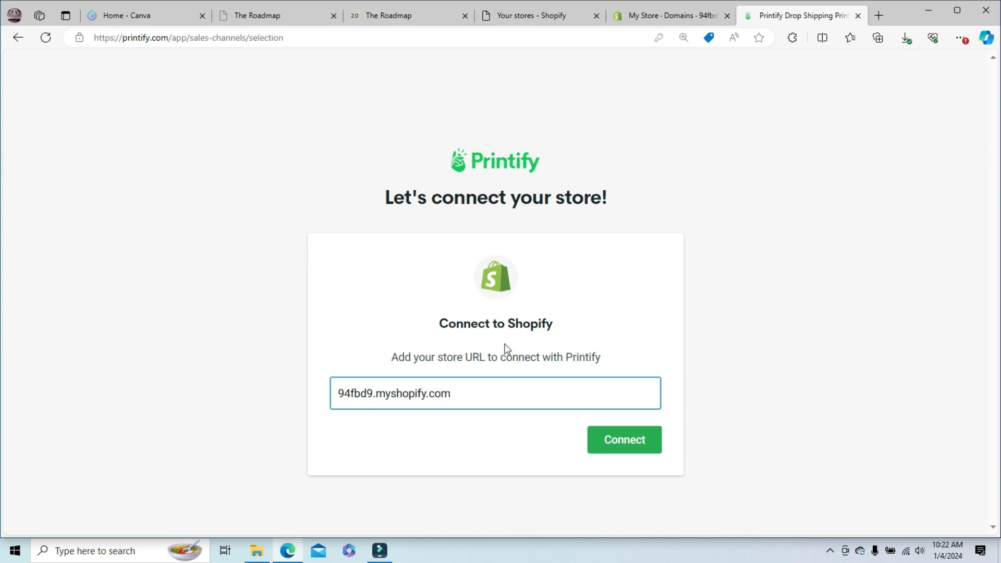
click(607, 440)
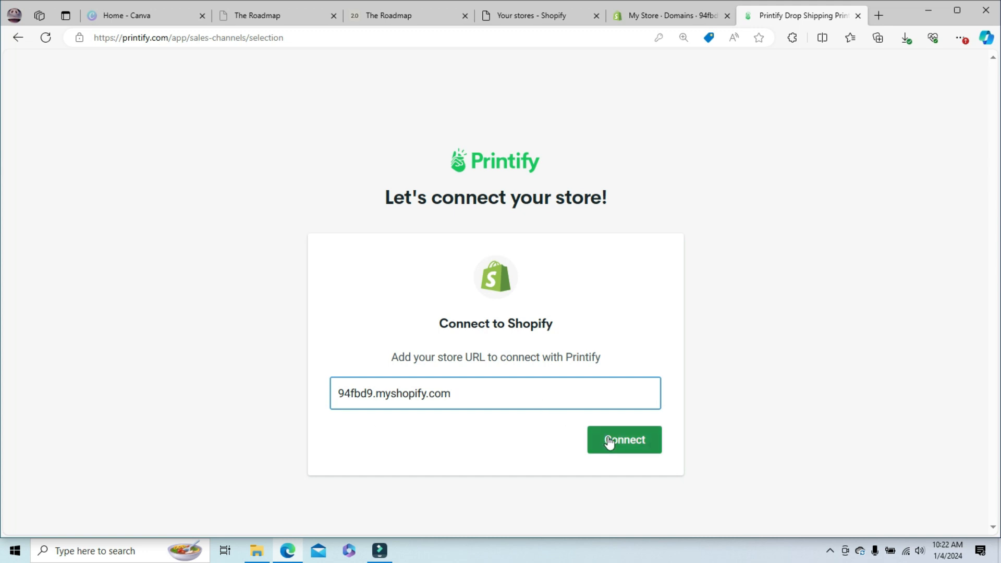
click(630, 448)
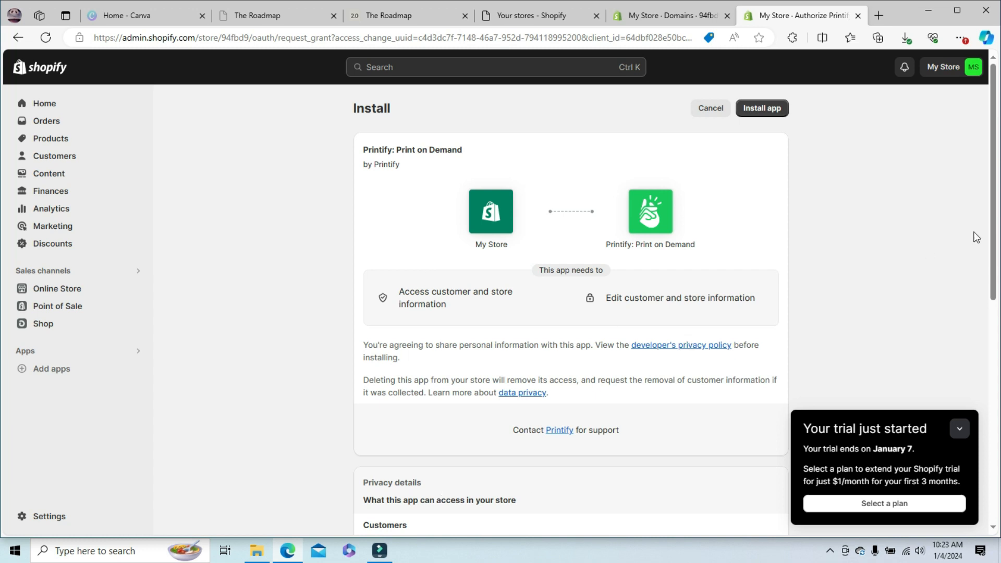
- Review the requested permissions and install the Printify: Print on Demand app in the Shopify store
scroll(992, 248, down, 1)
drag(991, 248, 996, 203)
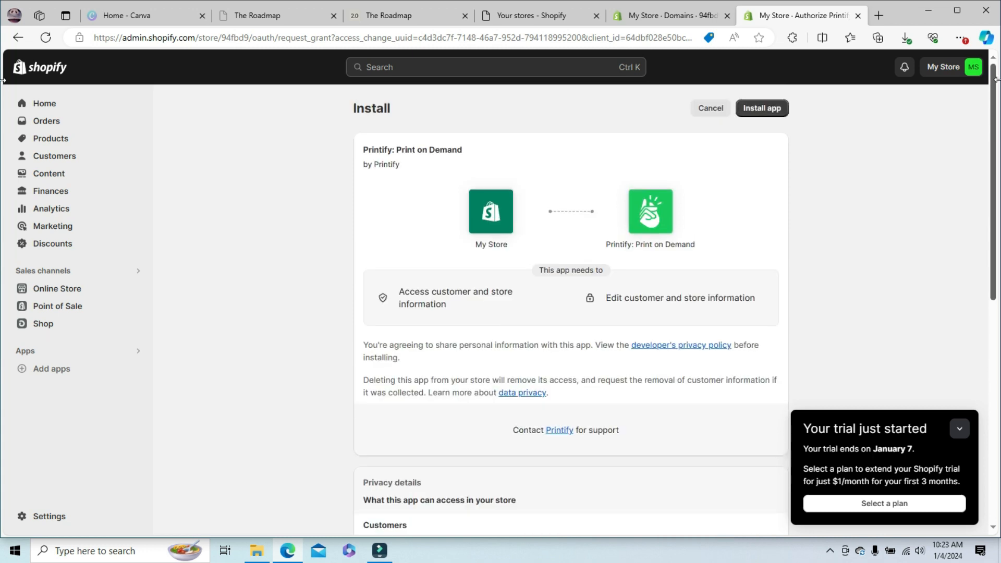
click(769, 111)
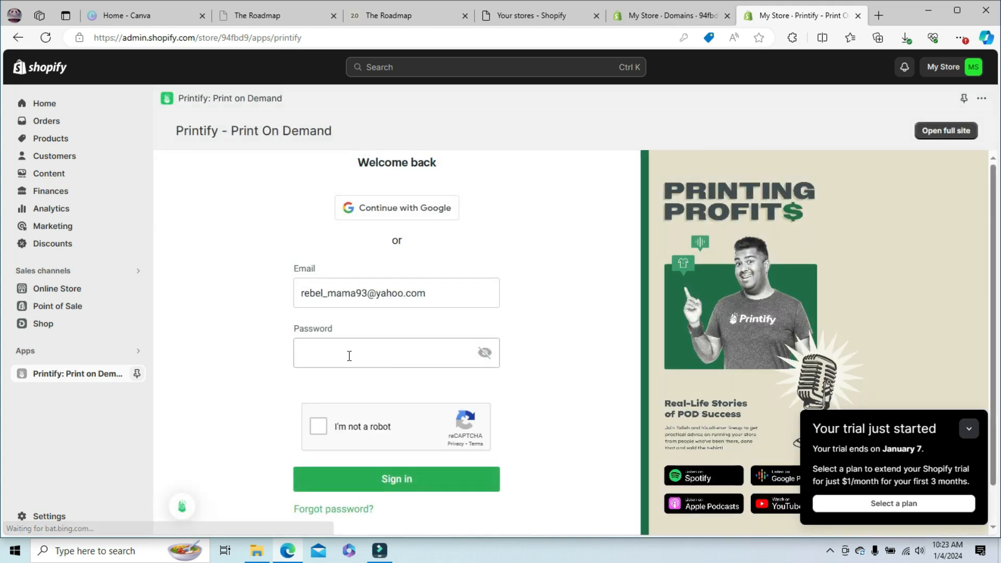
- Fill in the account password, complete the reCAPTCHA check, and sign in to Printify
click(347, 354)
click(365, 192)
click(318, 425)
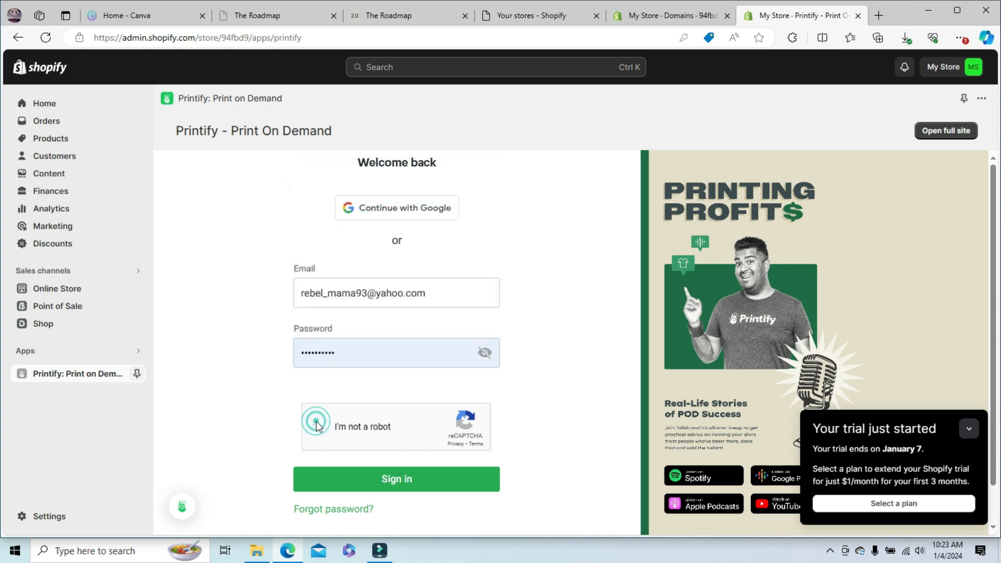
click(405, 479)
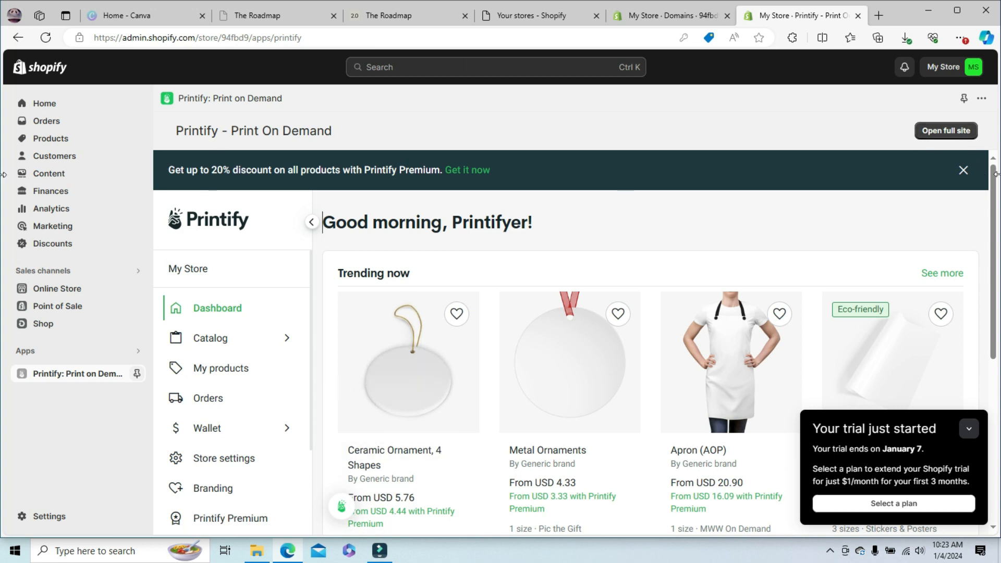
- Open the Shopify store's product list
click(49, 141)
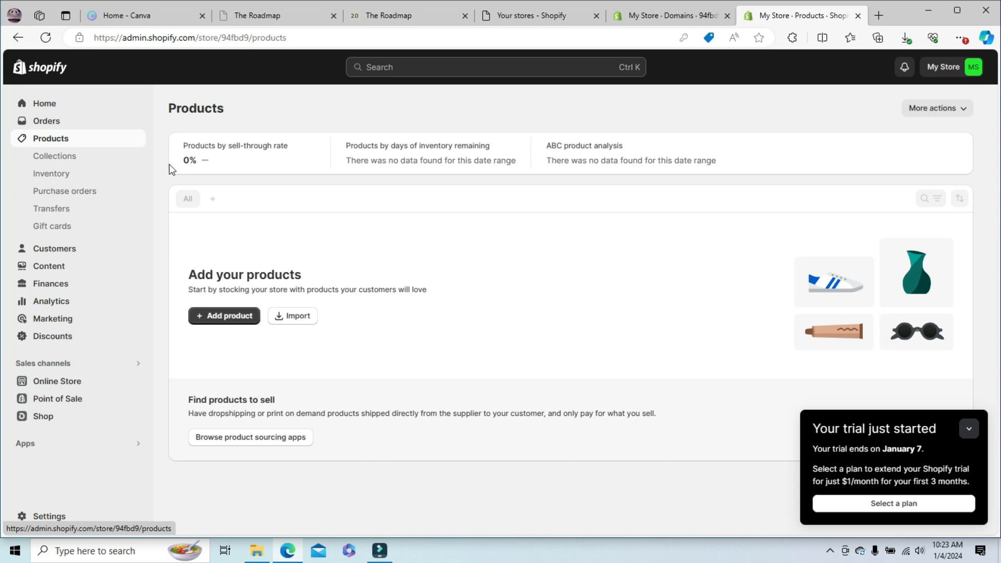
click(65, 139)
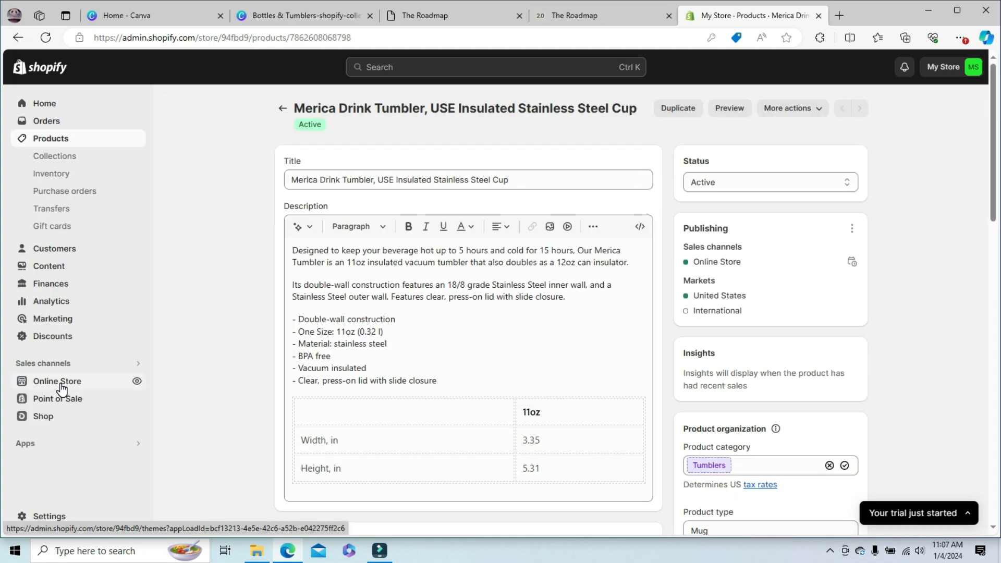
- Open the online store's themes and look through the current theme and the popular free themes
click(61, 387)
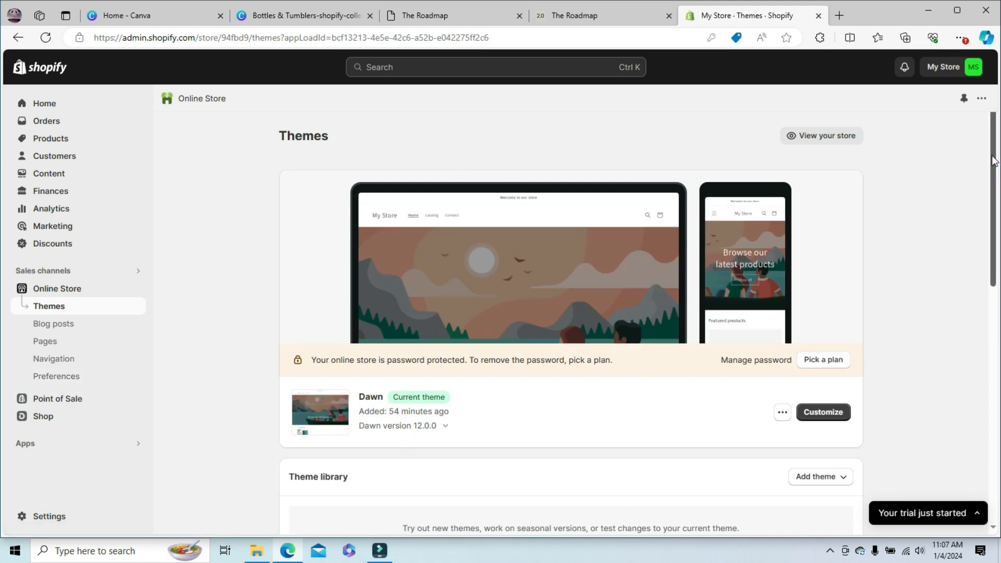
drag(990, 154, 996, 204)
scroll(501, 250, down, 5)
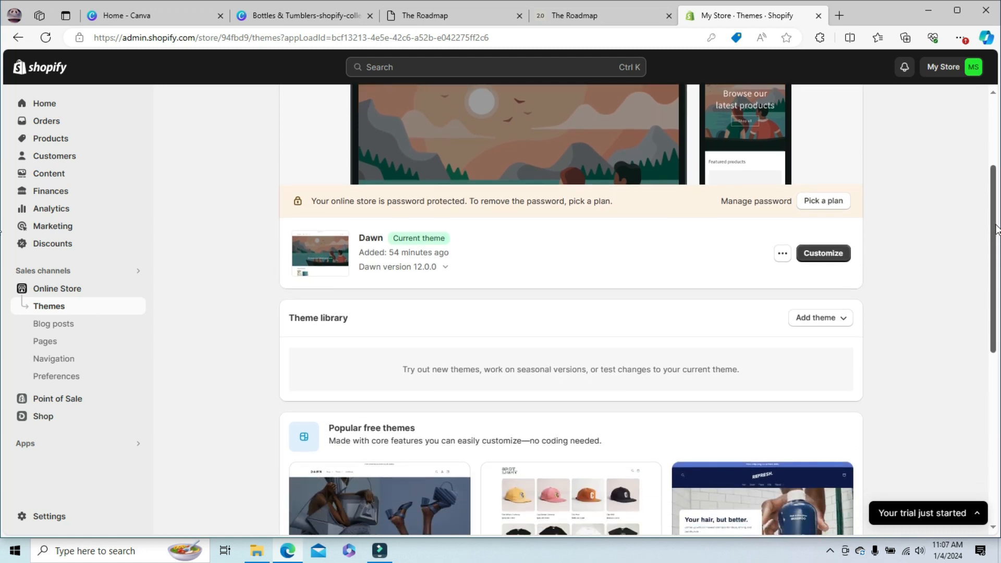
scroll(2, 297, down, 3)
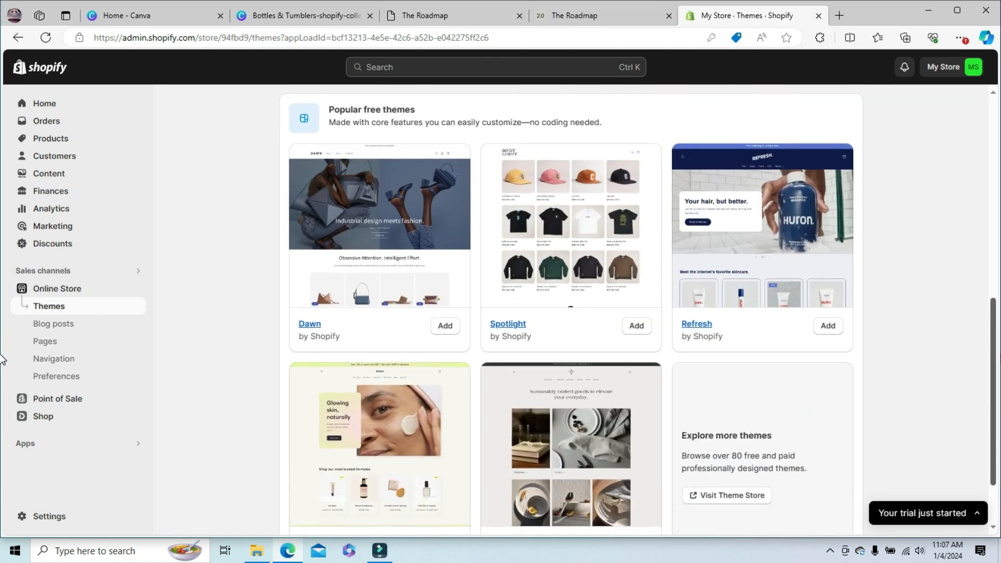
scroll(2, 364, down, 1)
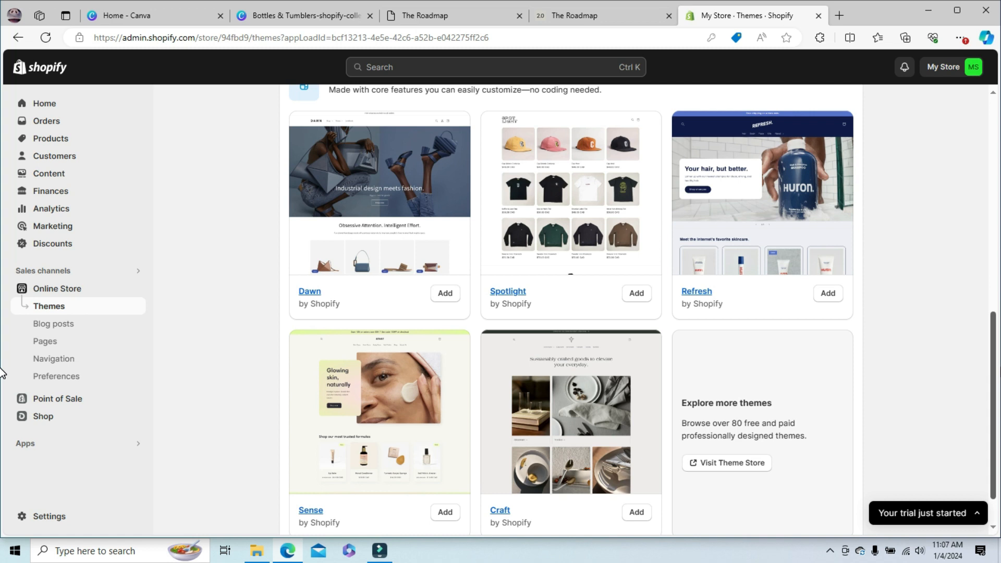
scroll(2, 373, down, 1)
scroll(2, 312, up, 6)
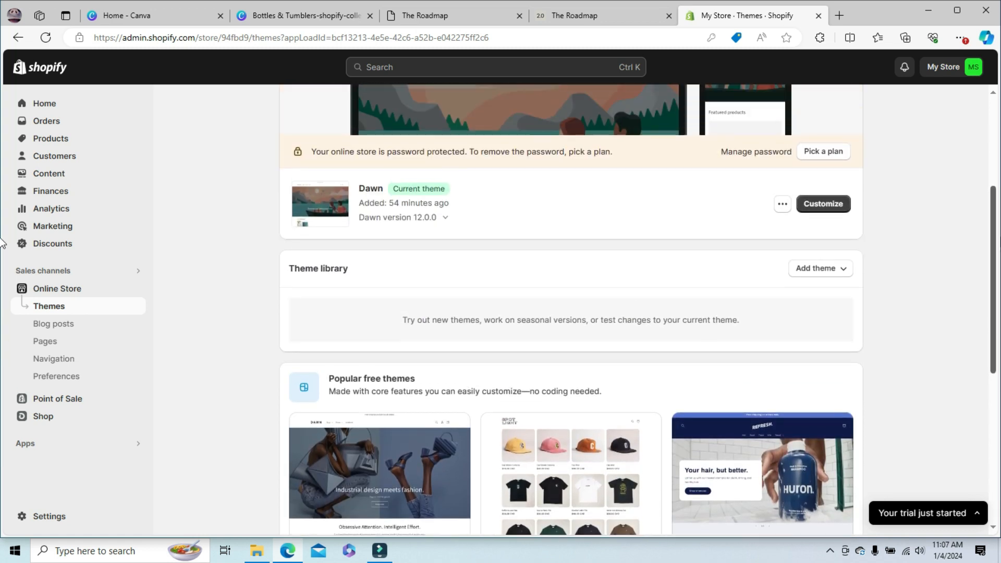
scroll(2, 243, up, 4)
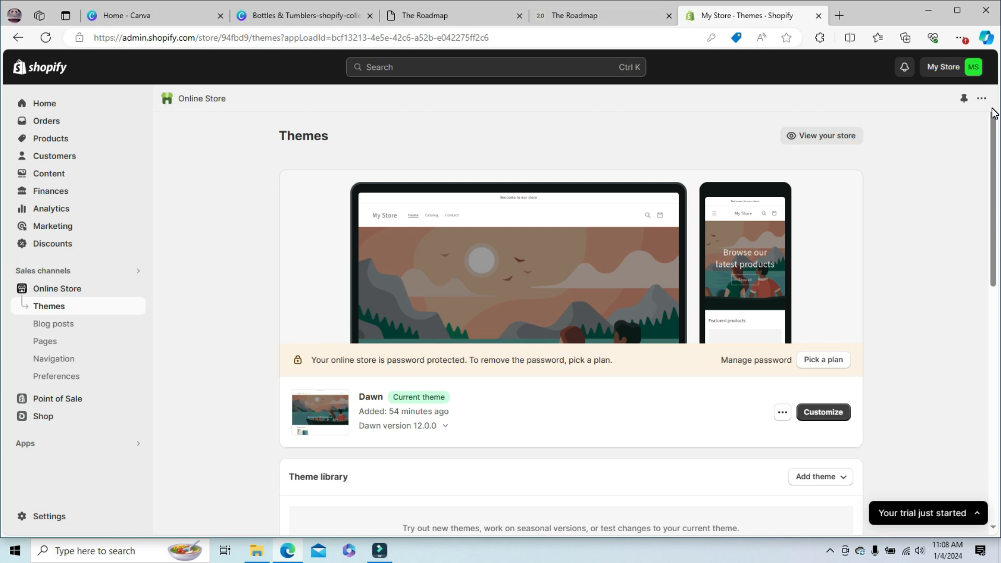
- Open the current Dawn theme for customization and look over its home page preview
scroll(994, 113, down, 7)
click(819, 420)
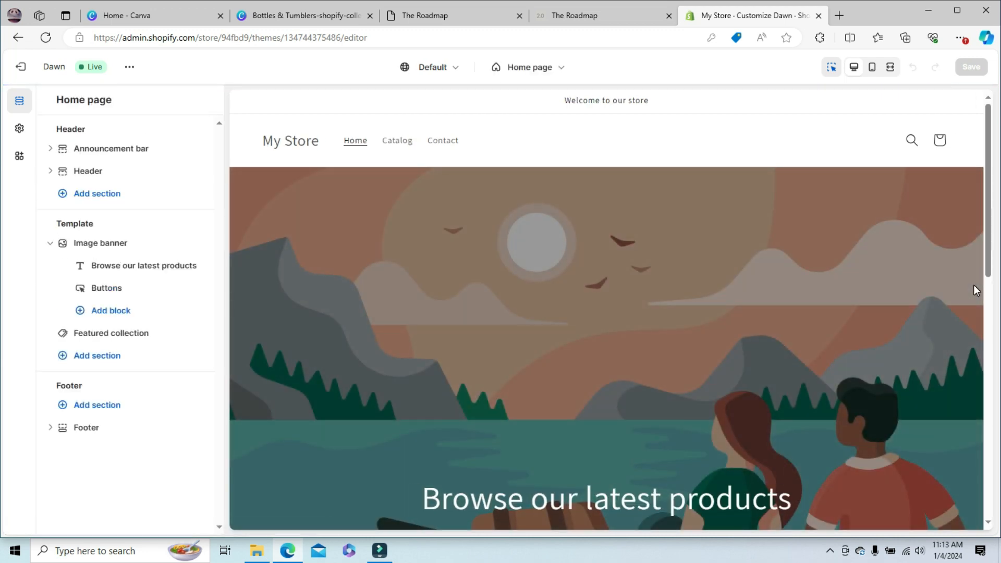
mouse_move(985, 196)
mouse_down()
mouse_move(999, 284)
mouse_move(1000, 553)
mouse_move(1000, 128)
mouse_up()
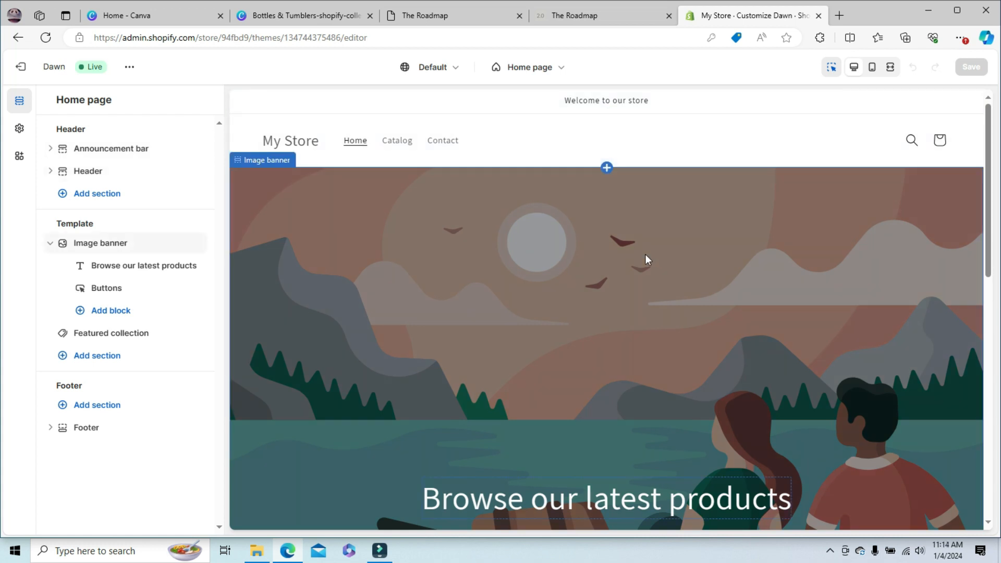
- Look over the home page preview from the image banner through the featured products to the footer
scroll(989, 204, down, 10)
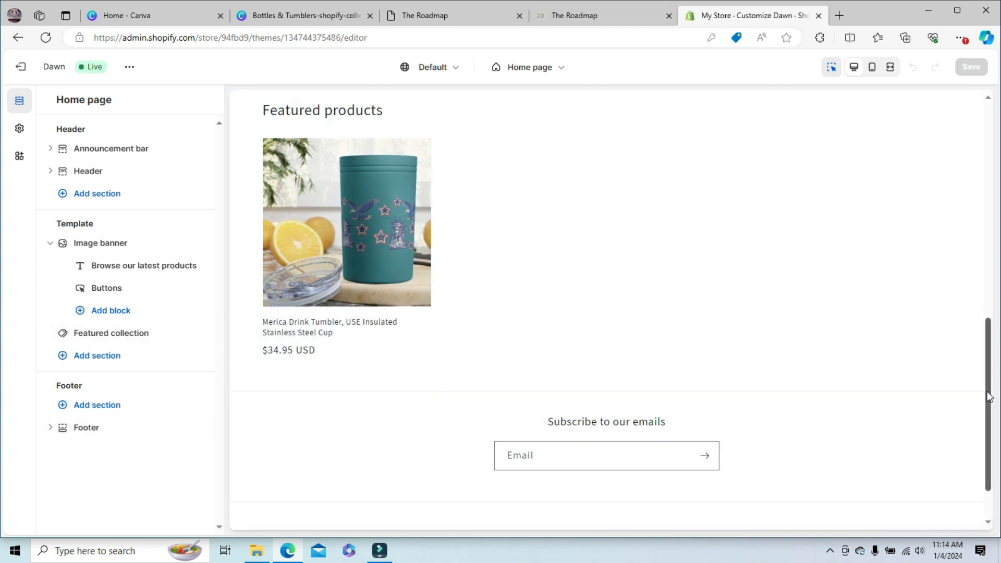
scroll(989, 396, down, 1)
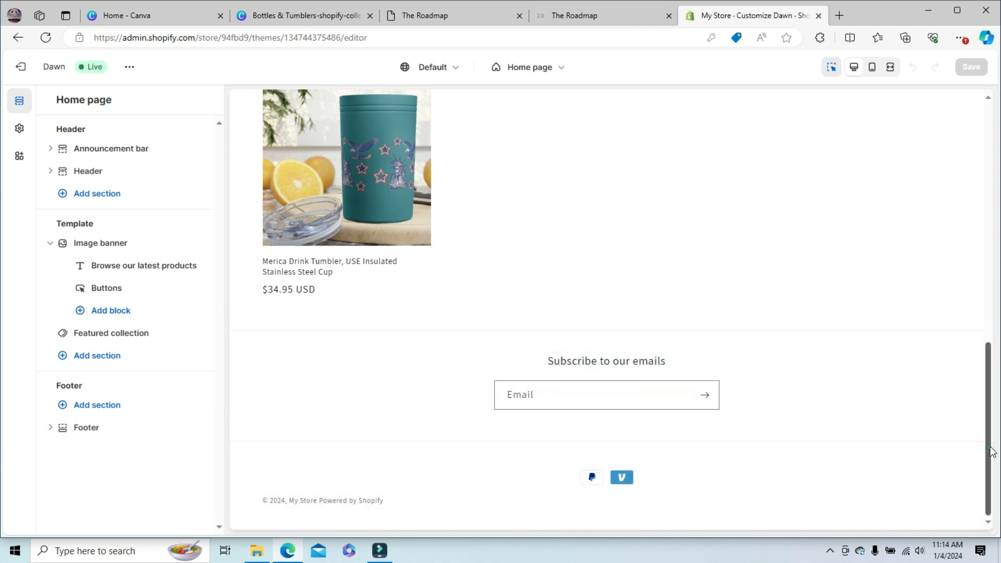
scroll(992, 451, up, 3)
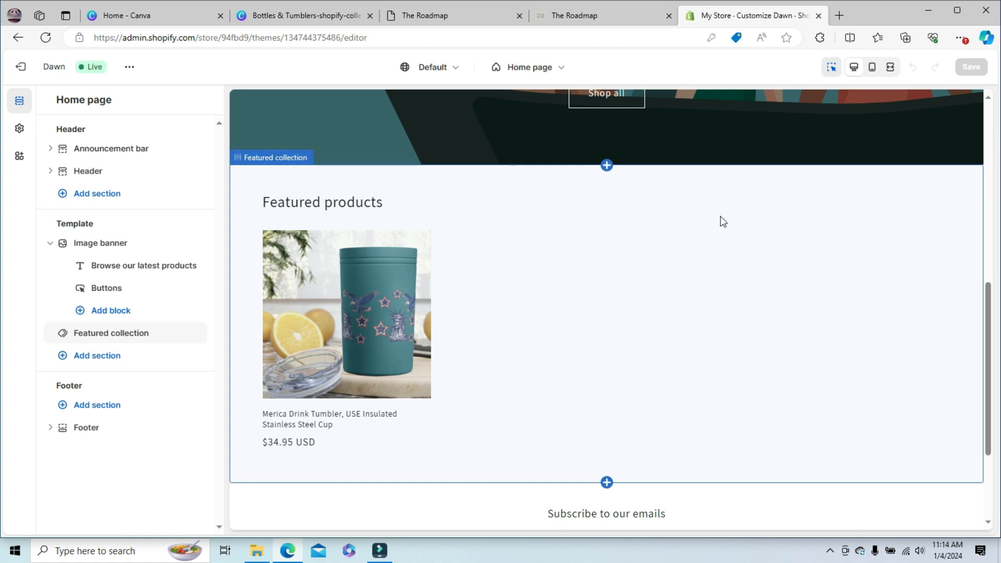
drag(991, 343, 992, 166)
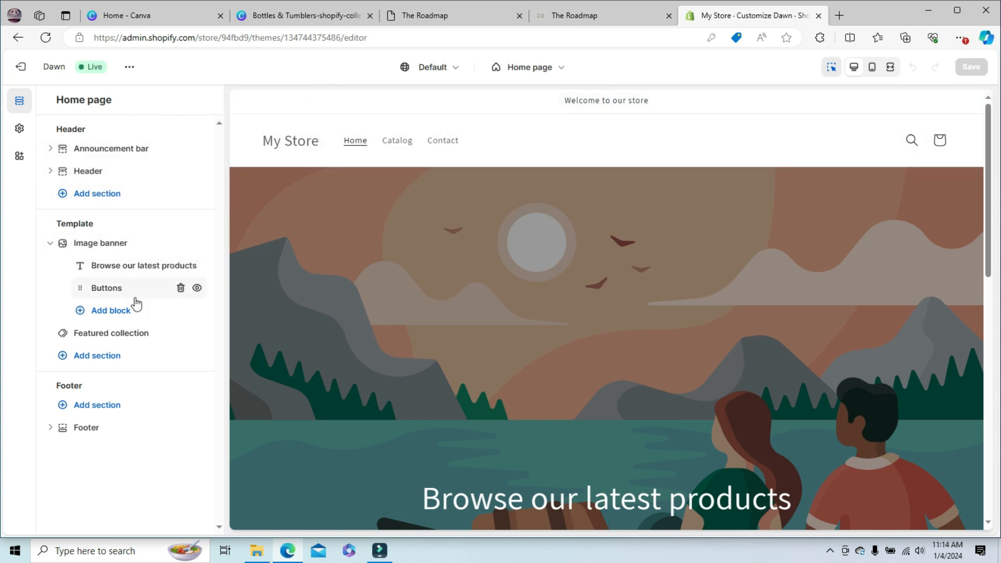
- Examine the announcement bar's section settings and its available color schemes
click(133, 149)
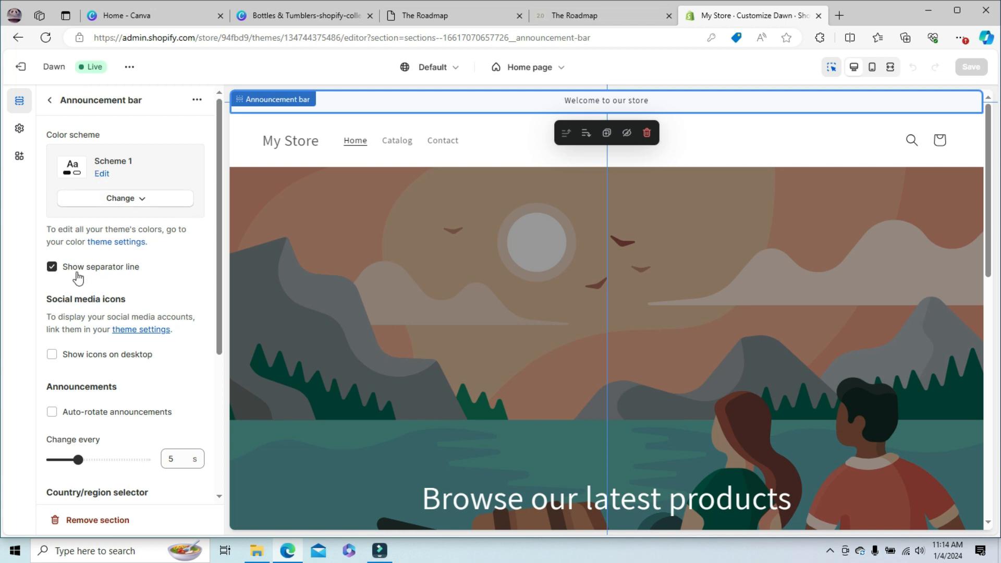
drag(217, 200, 223, 368)
scroll(189, 134, up, 4)
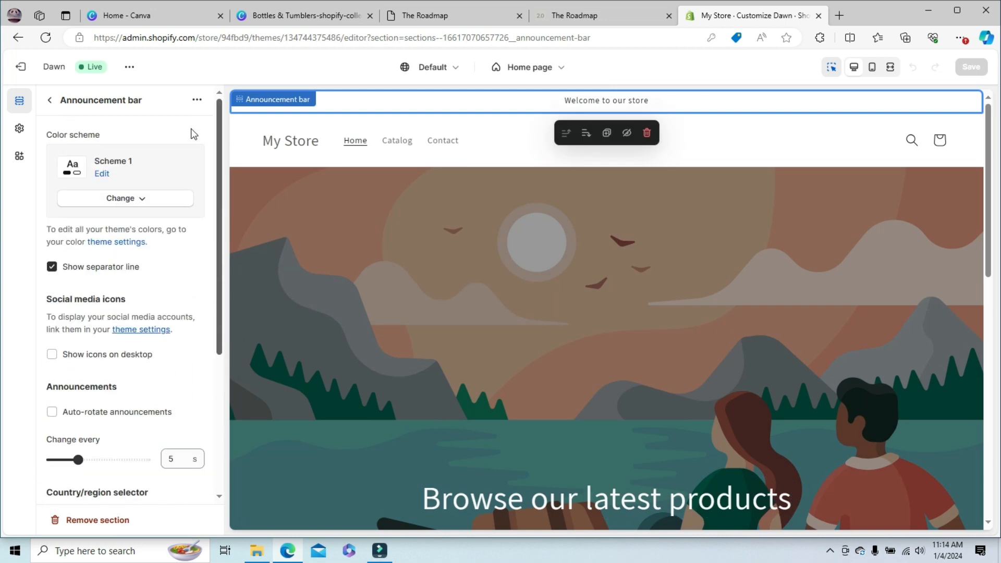
click(126, 200)
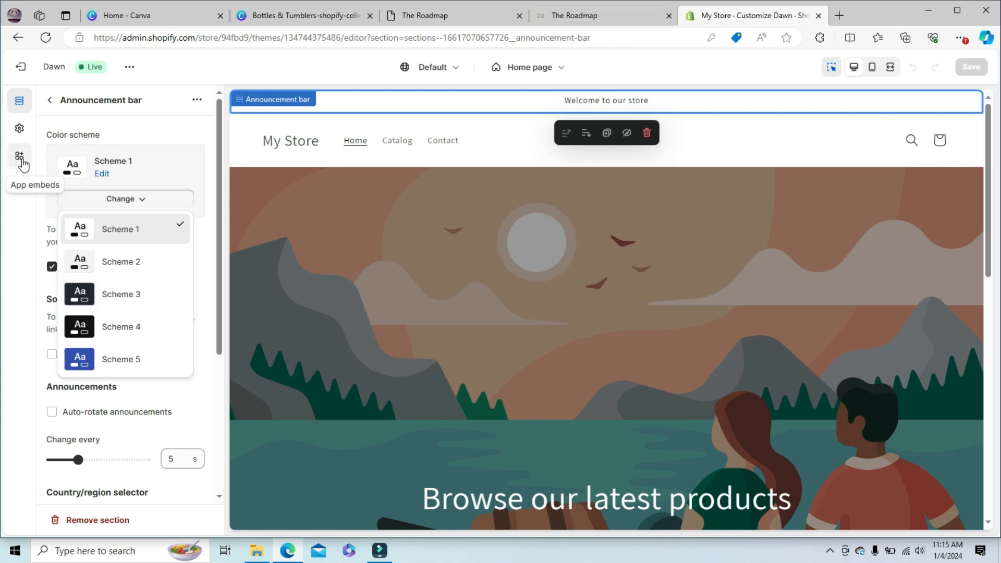
- Open the background color of Scheme 1 for editing in the theme's color settings
click(18, 129)
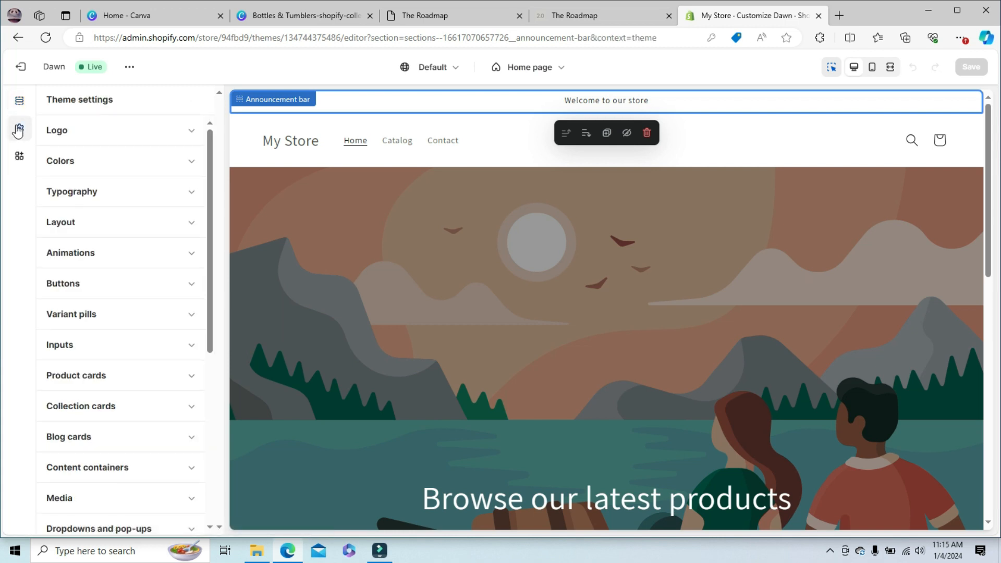
click(193, 163)
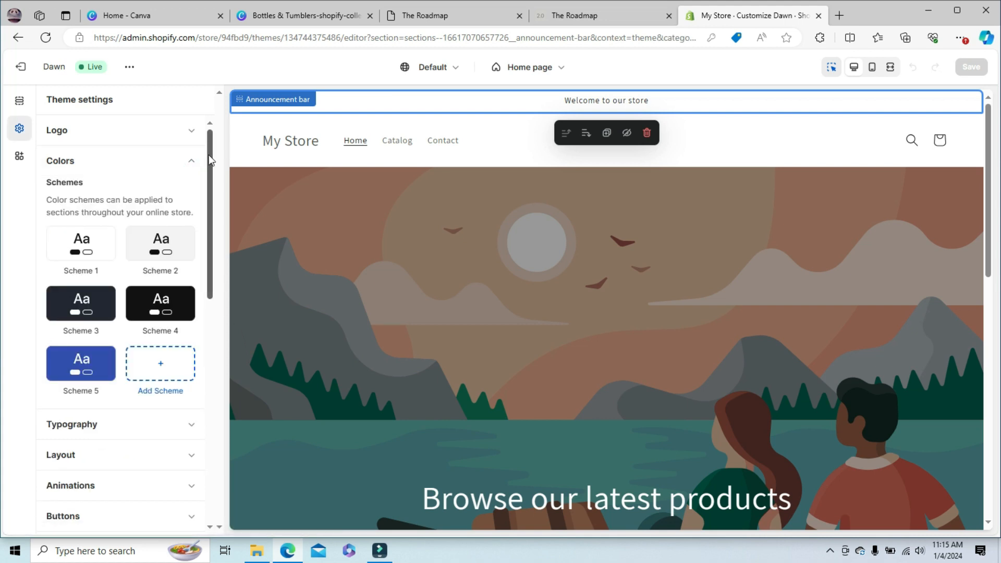
mouse_move(209, 156)
mouse_down()
mouse_move(211, 173)
mouse_move(204, 149)
mouse_up()
click(90, 254)
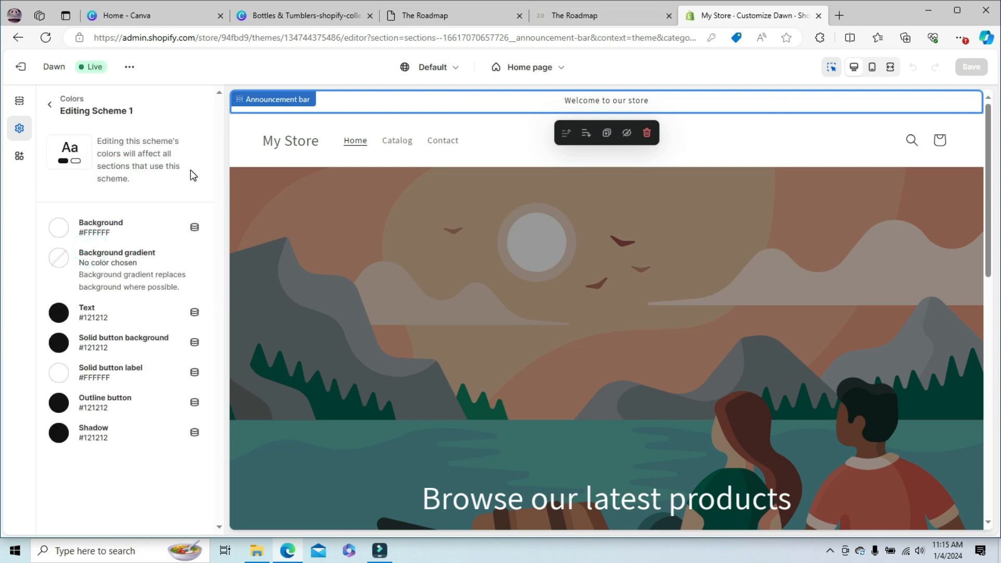
click(58, 229)
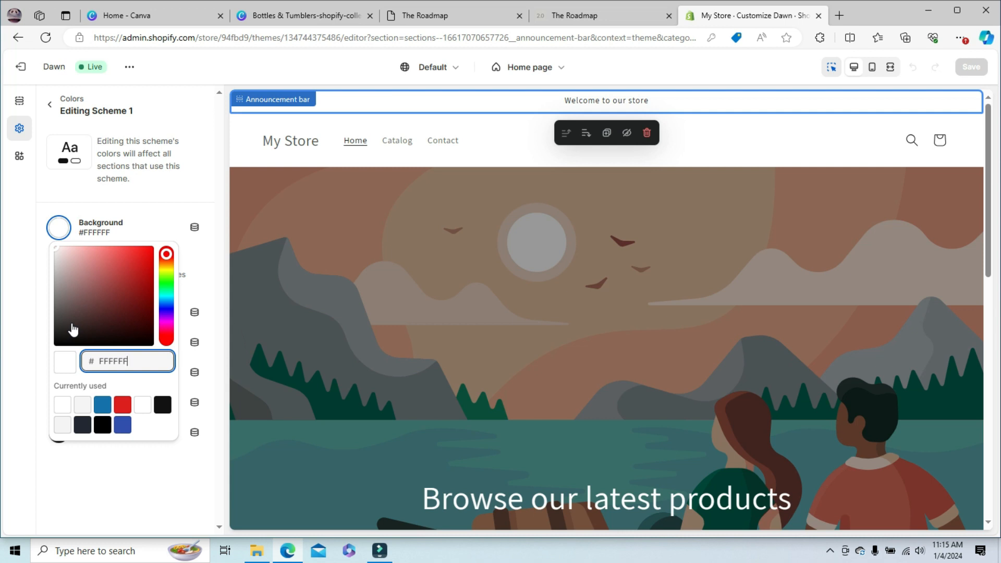
- Try dark red #692626 and black #000000 as the Scheme 1 background color
click(118, 306)
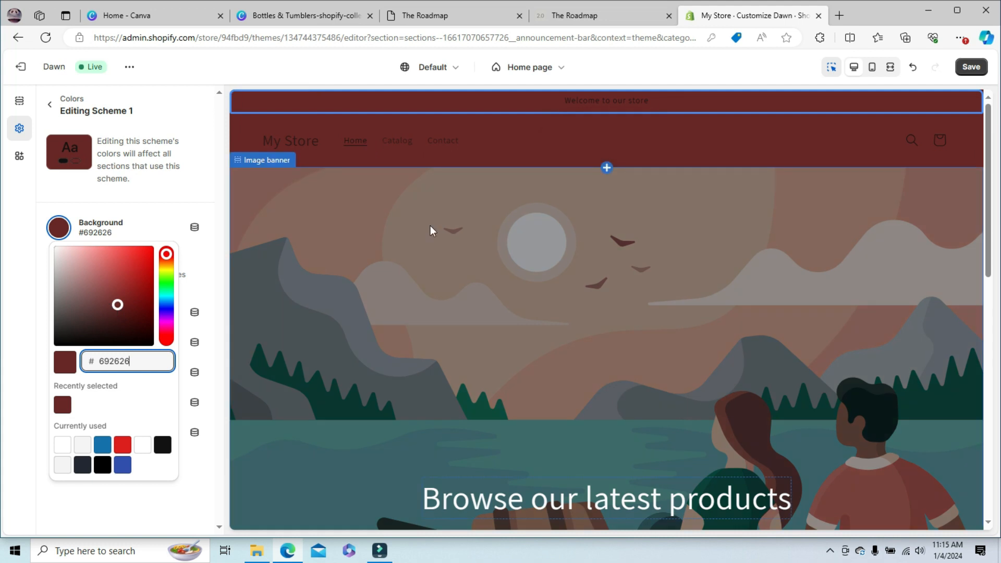
drag(987, 207, 996, 72)
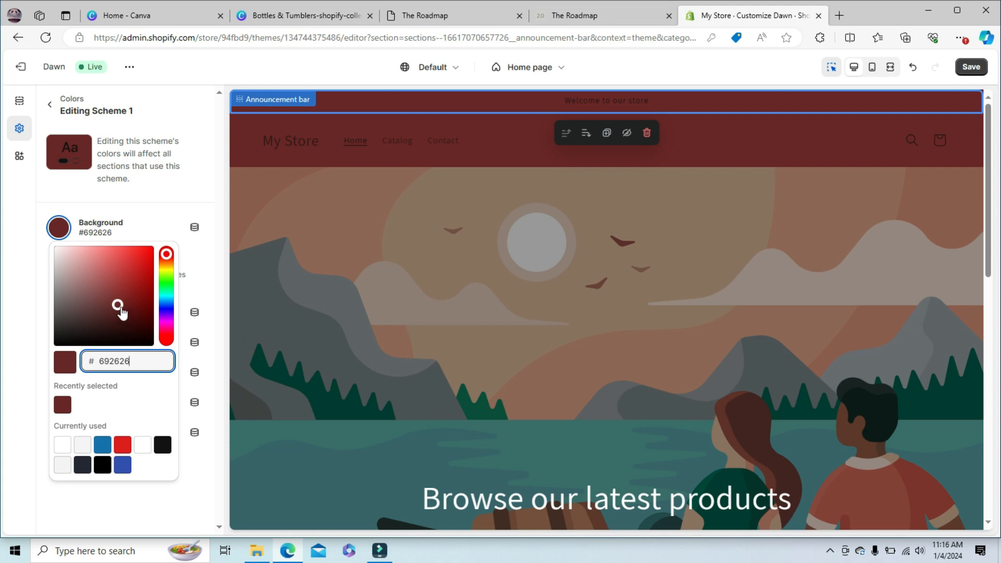
drag(120, 310, 126, 354)
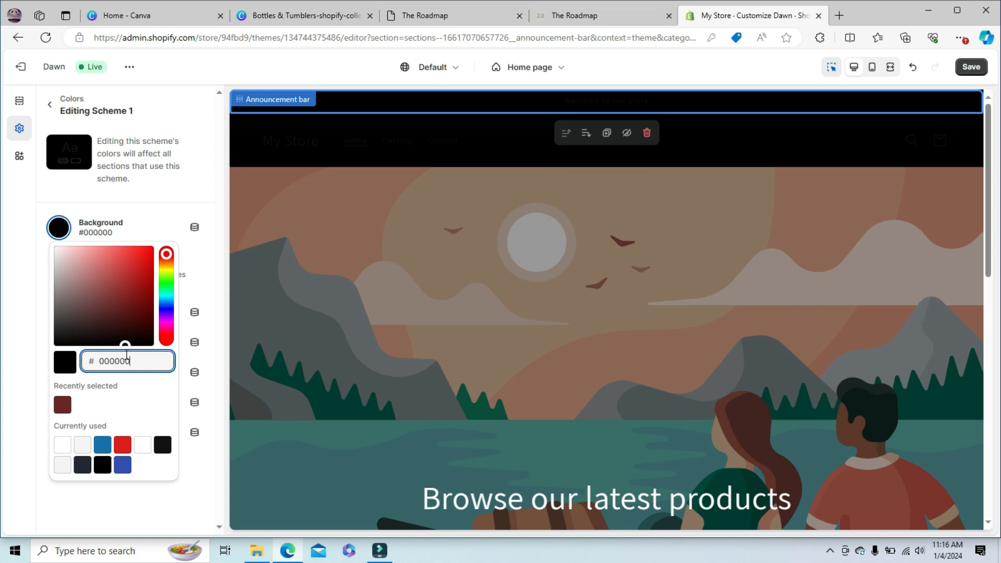
- Set the Scheme 1 background color to light pink #FFE7E7 and return to the color scheme overview
drag(112, 346, 64, 214)
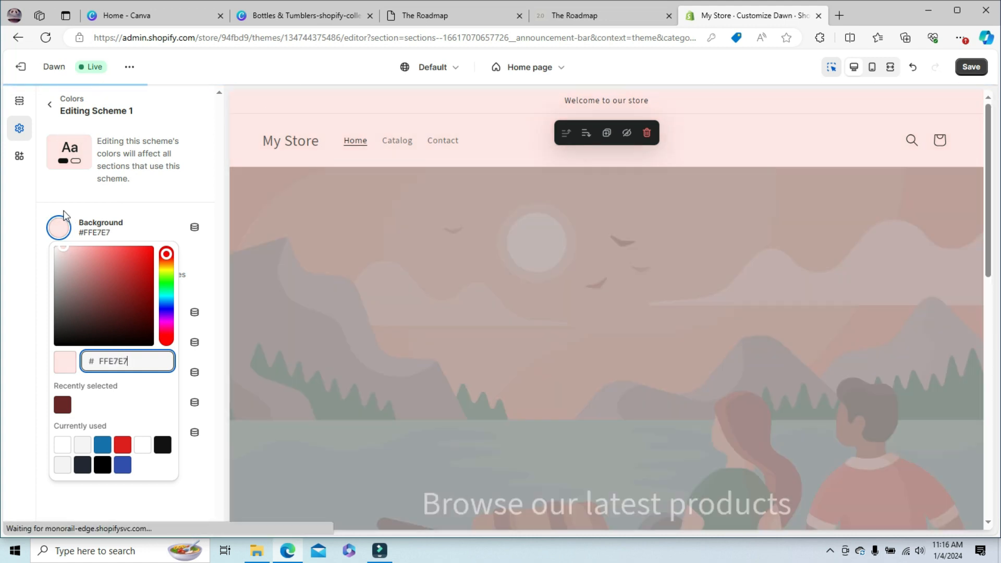
click(196, 216)
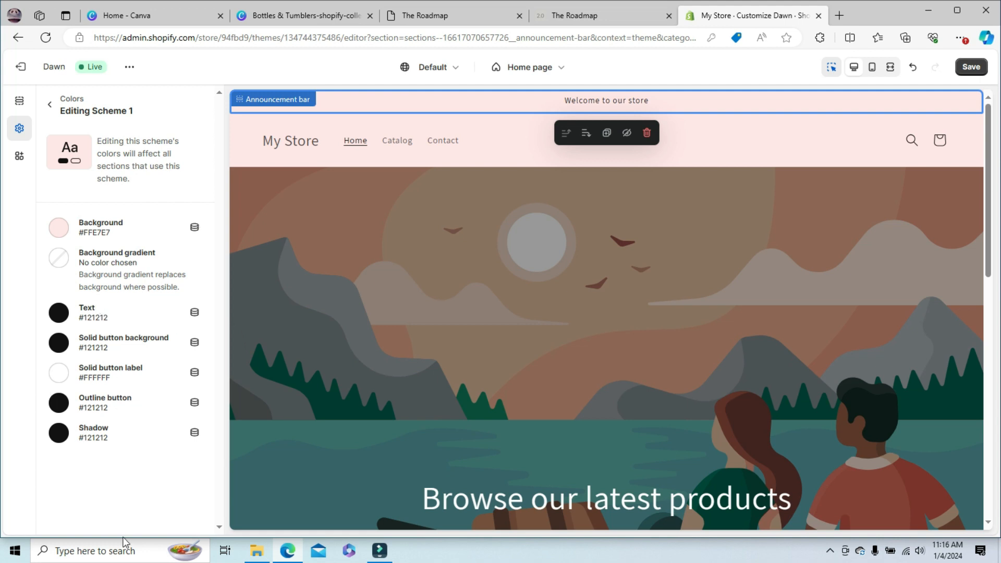
click(51, 107)
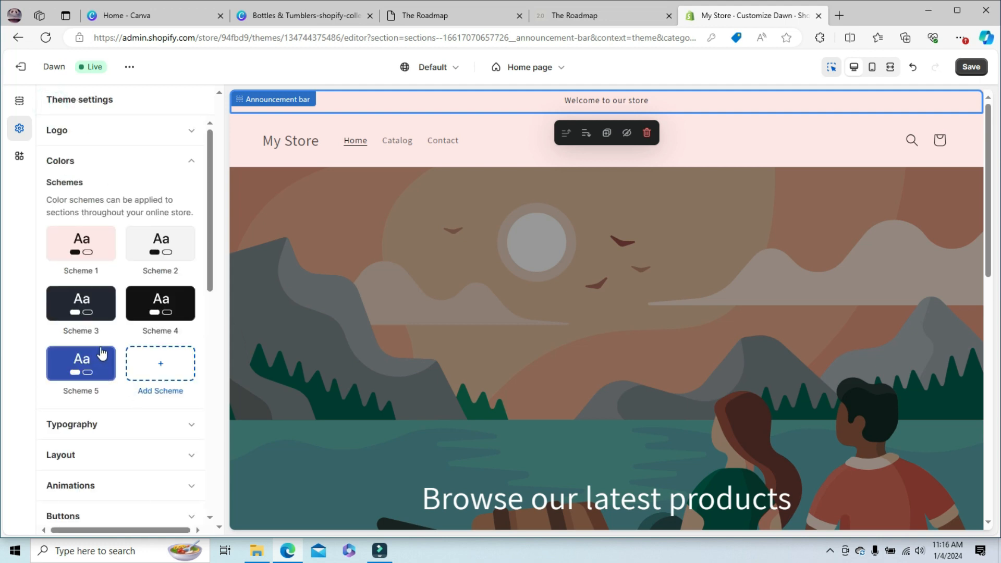
- Copy the hex code of the Scheme 1 background color and return to the color schemes
click(100, 247)
click(107, 236)
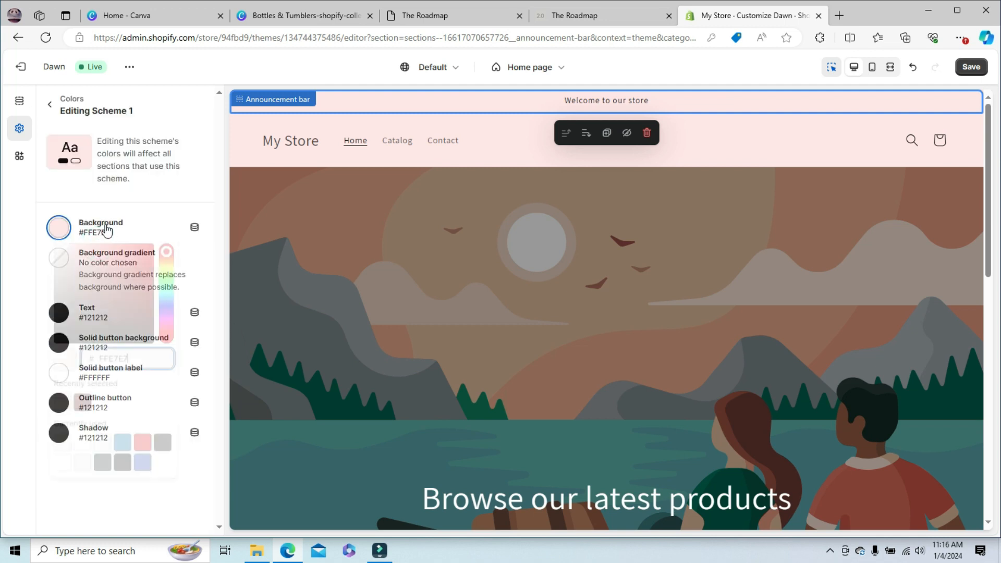
drag(129, 360, 97, 361)
key(ctrl+c)
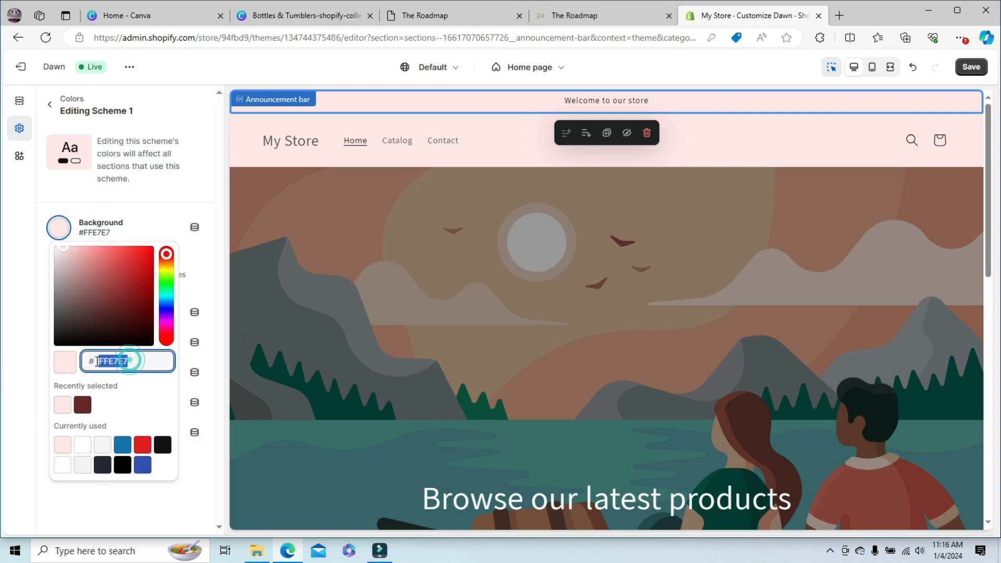
click(50, 104)
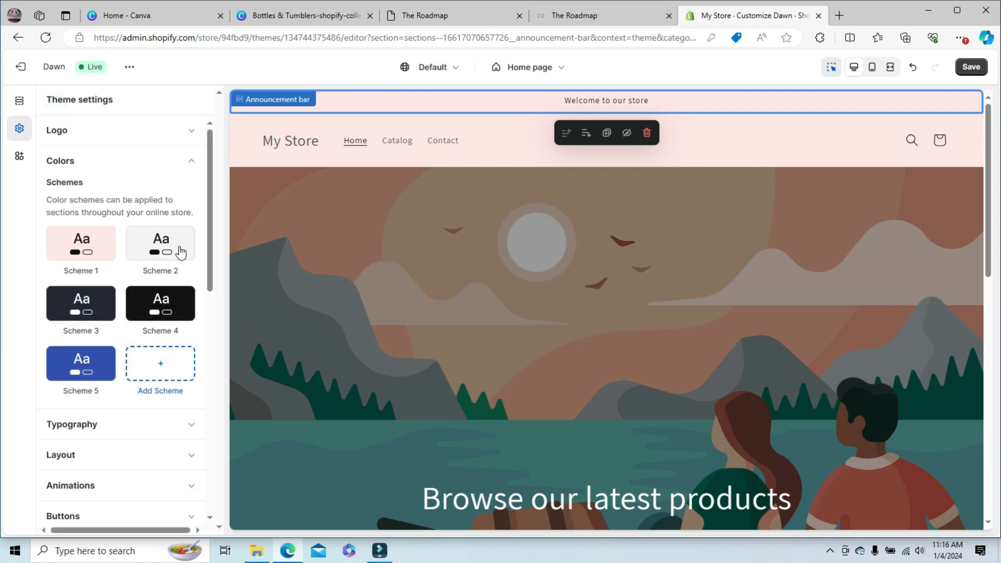
- Set the background color of Scheme 5 to the same light pink, #FFE7E7
click(92, 361)
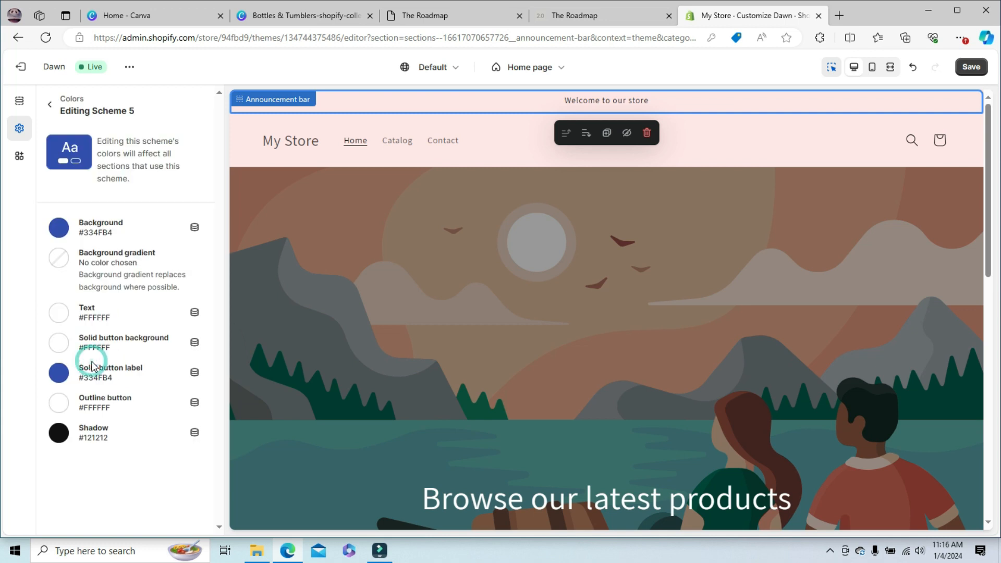
click(59, 227)
double_click(143, 358)
key(ctrl+v)
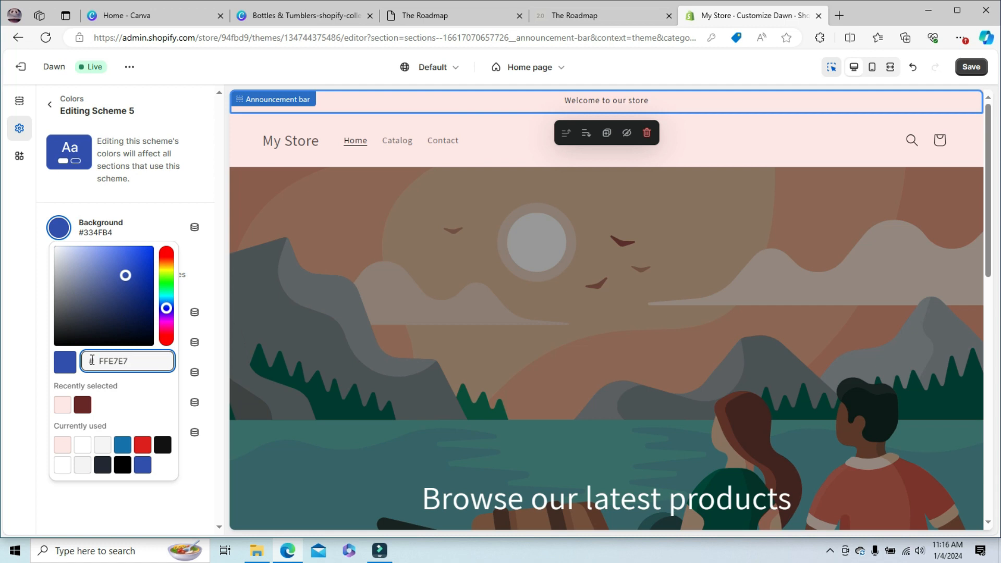
click(62, 405)
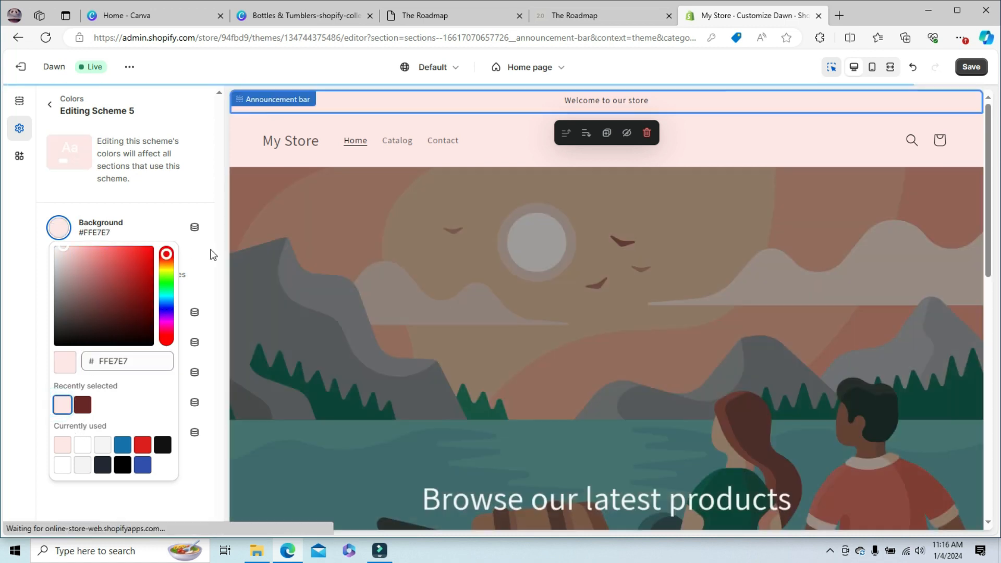
click(213, 254)
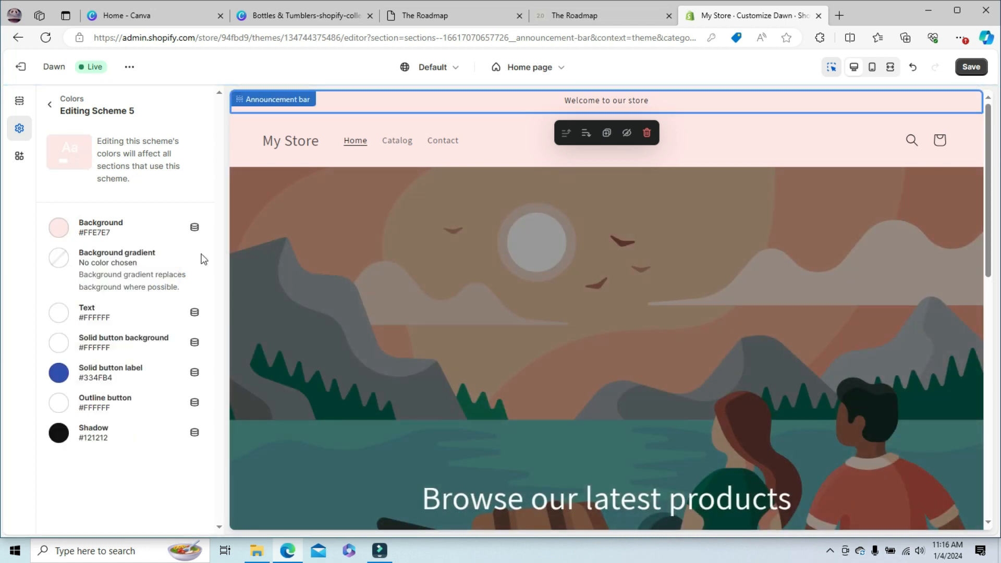
- Set the Scheme 5 solid button label color to #FFE7E7 and close the color settings
click(59, 373)
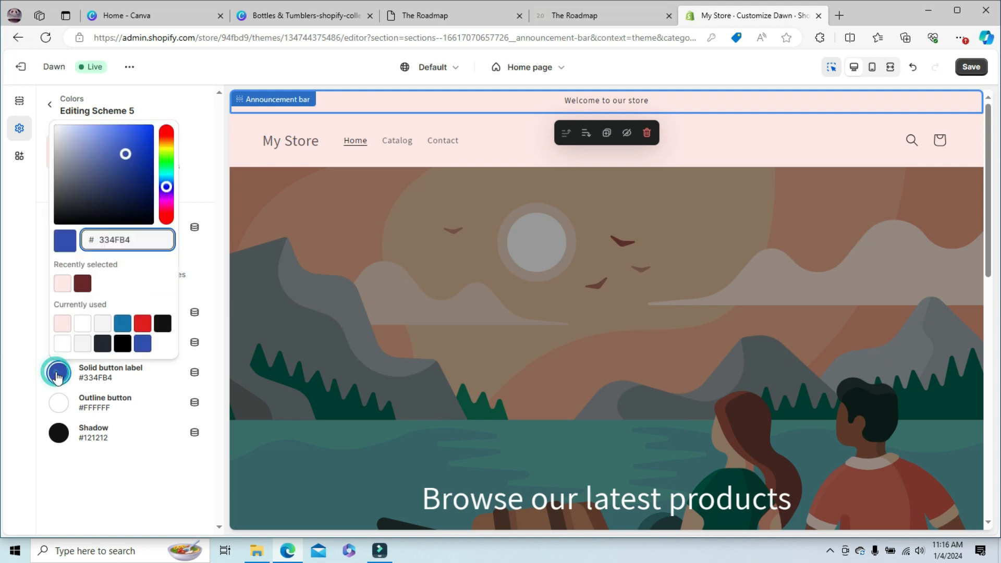
click(63, 286)
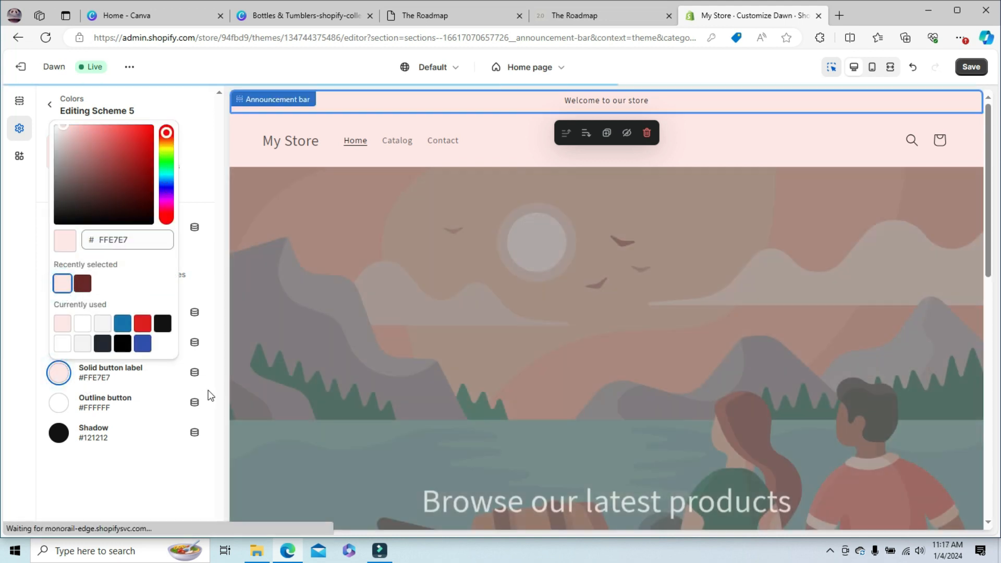
click(208, 391)
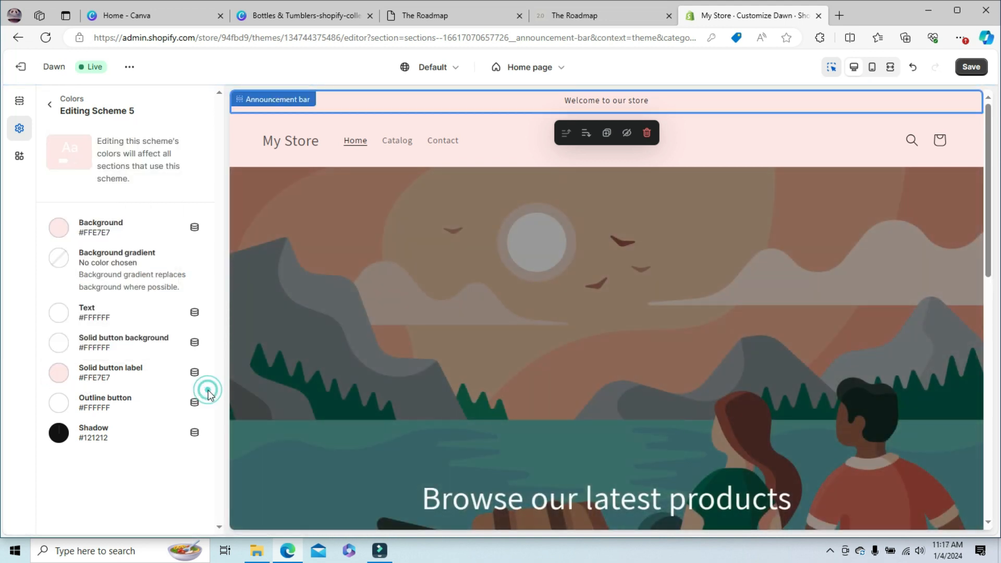
click(50, 104)
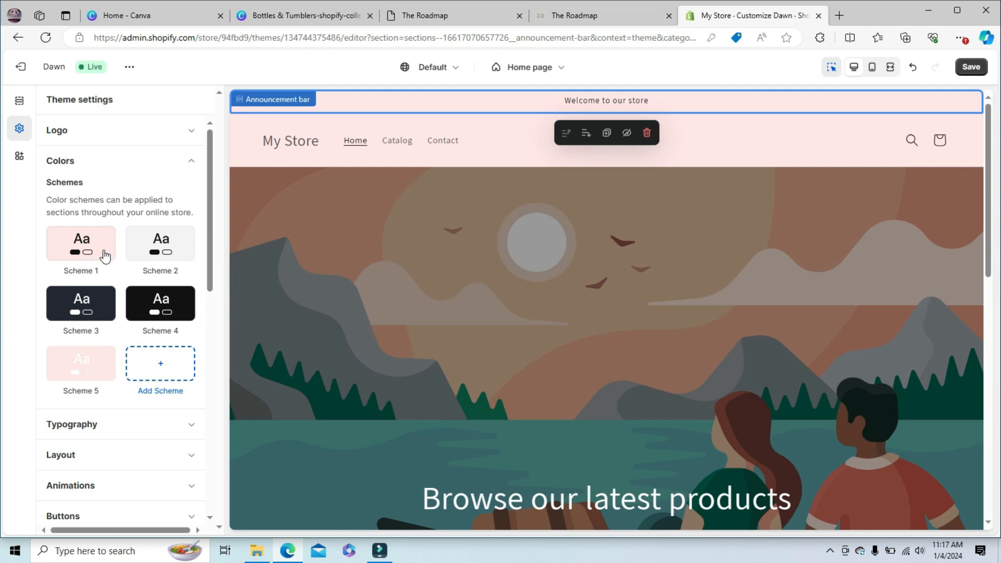
click(192, 163)
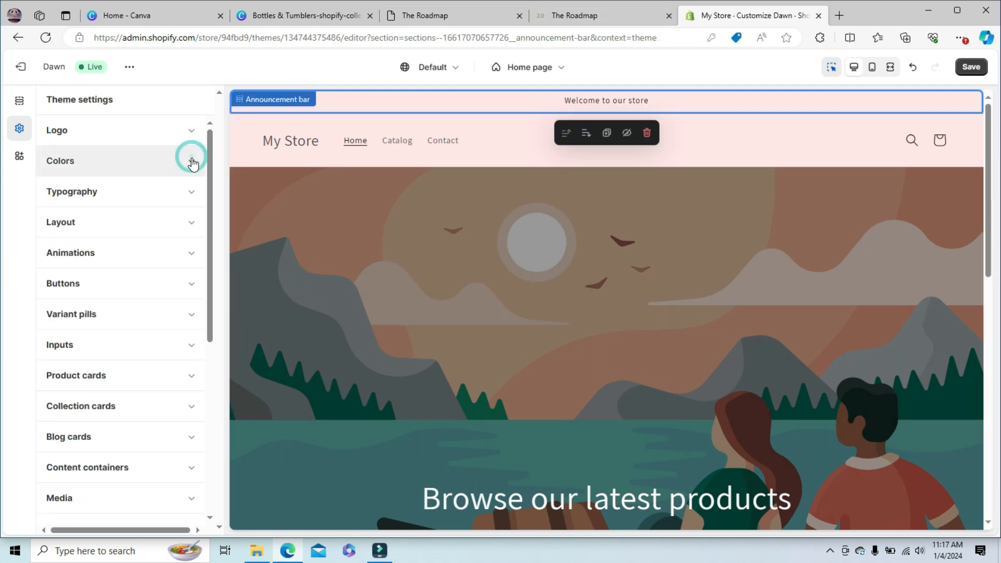
- Set the theme's headings font to Arvo Regular in the typography settings
click(193, 191)
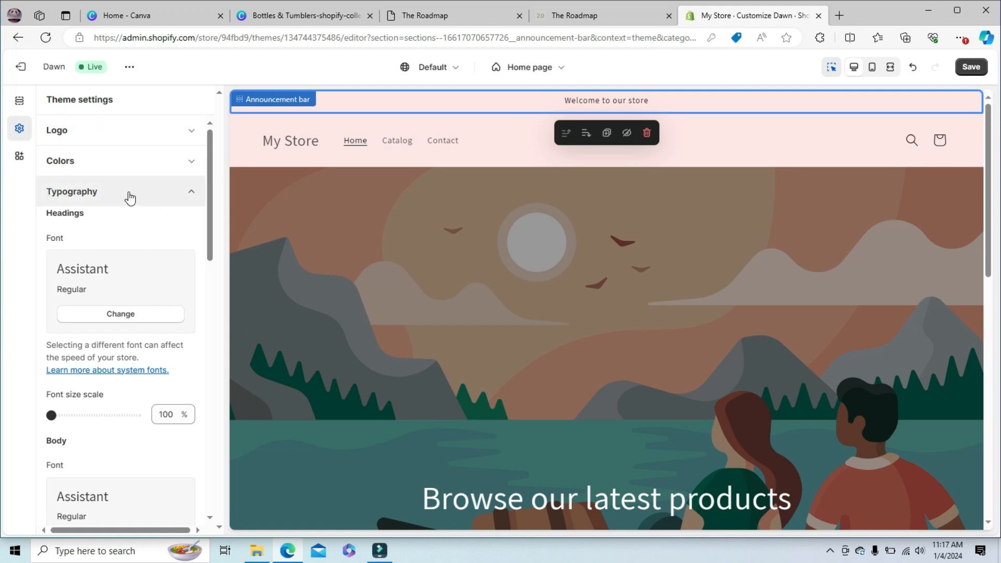
click(128, 318)
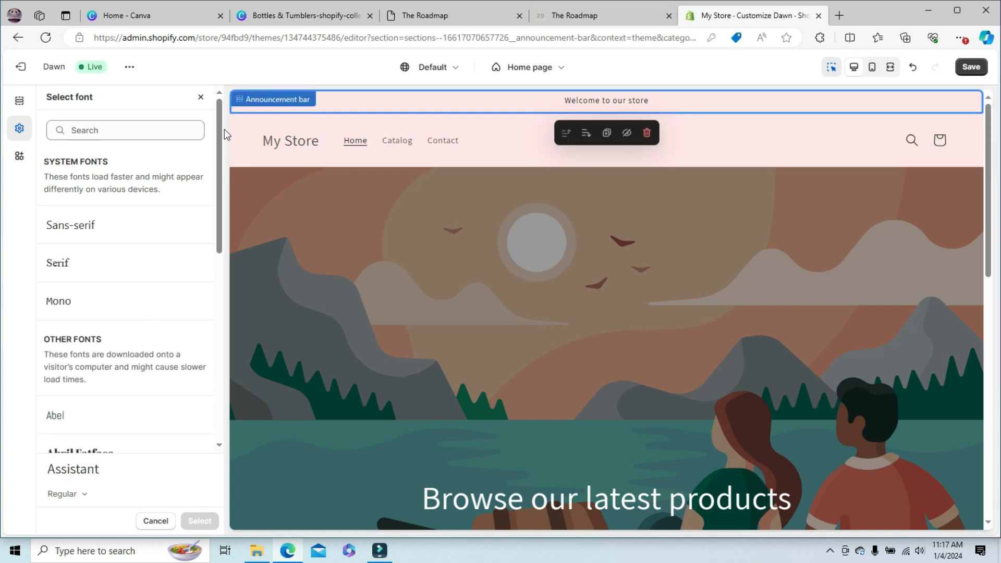
drag(224, 129, 234, 317)
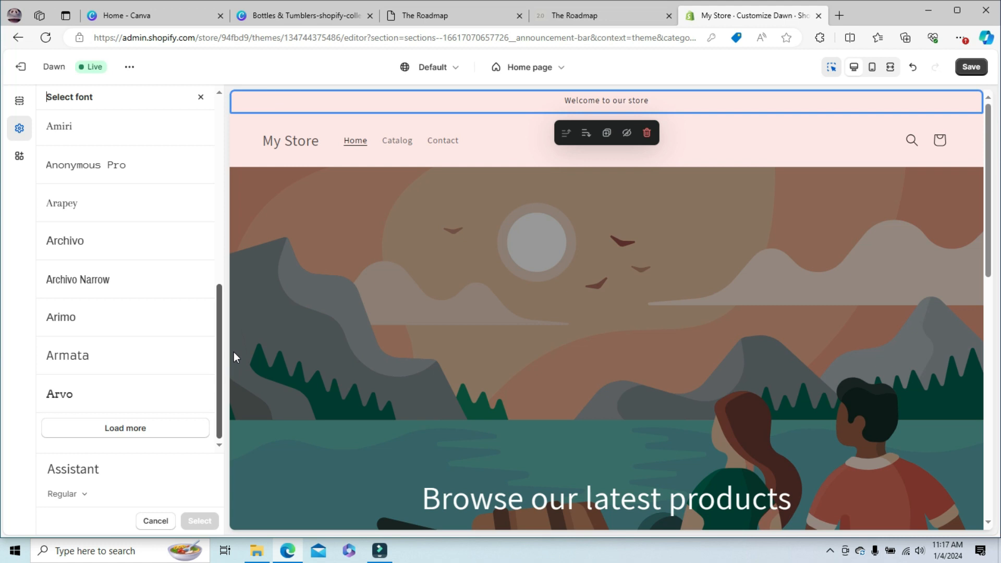
click(74, 396)
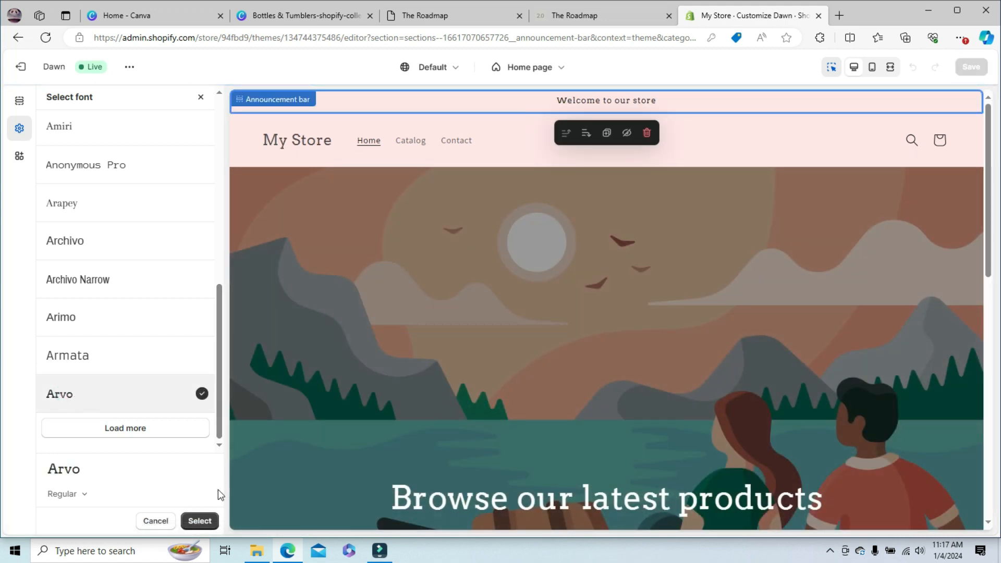
click(202, 520)
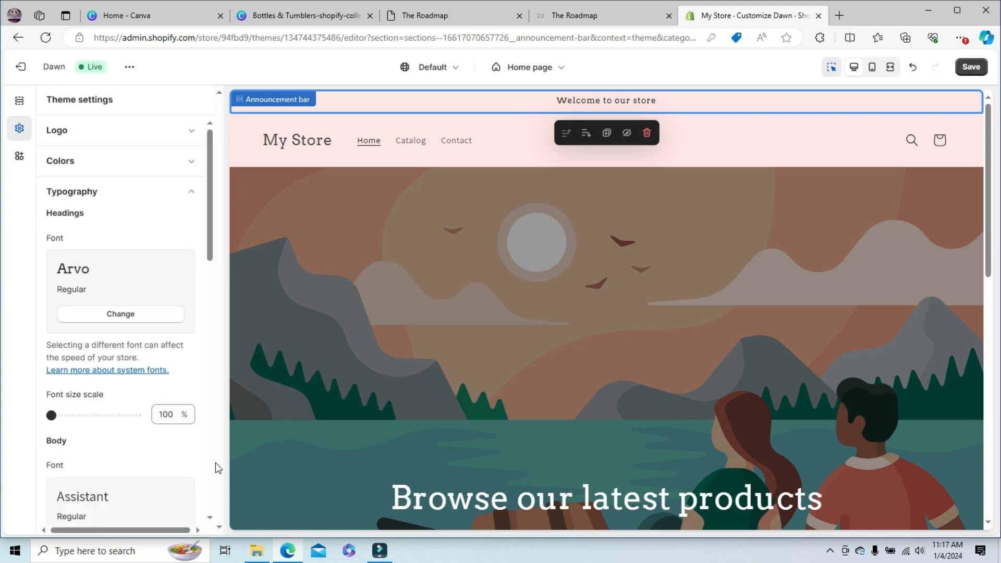
- Set the theme's body font to Cormorant Regular in the typography settings
drag(212, 245, 198, 315)
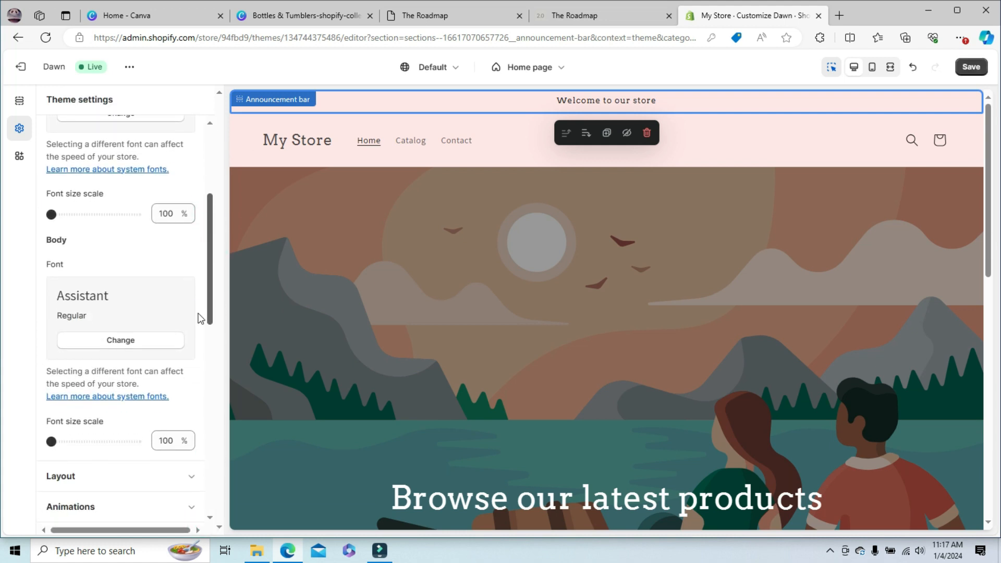
click(123, 342)
drag(219, 180, 237, 378)
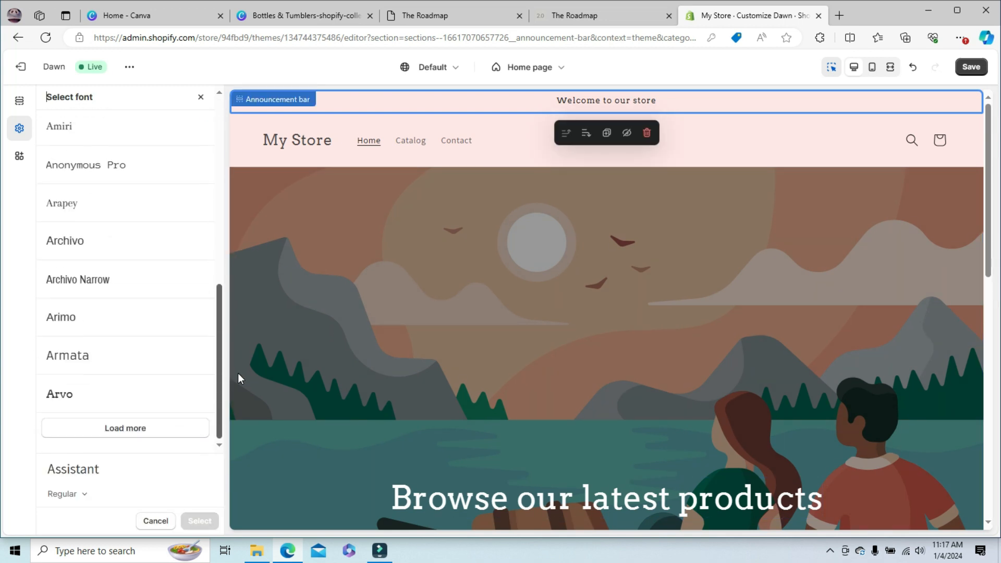
click(139, 429)
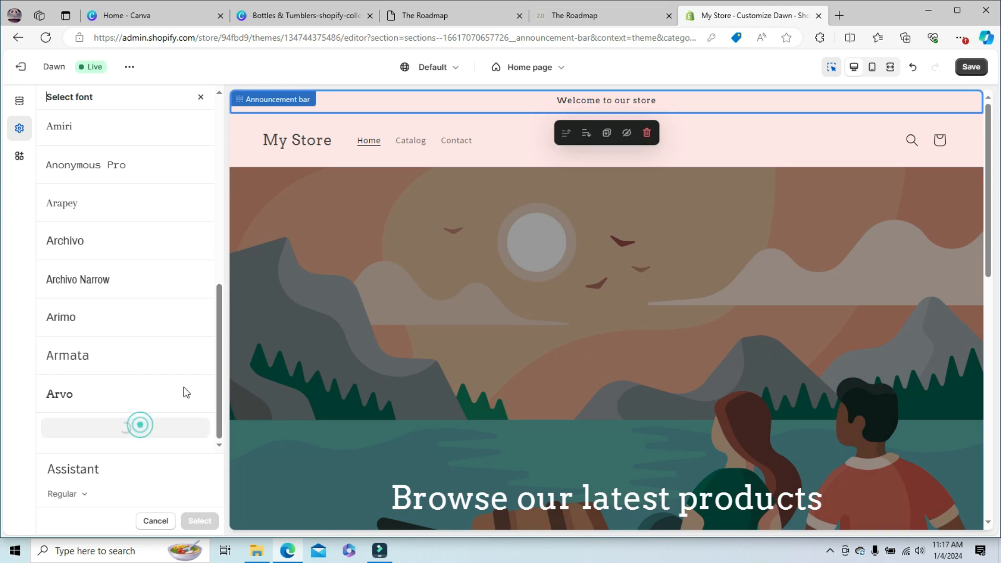
drag(219, 286, 221, 408)
click(86, 296)
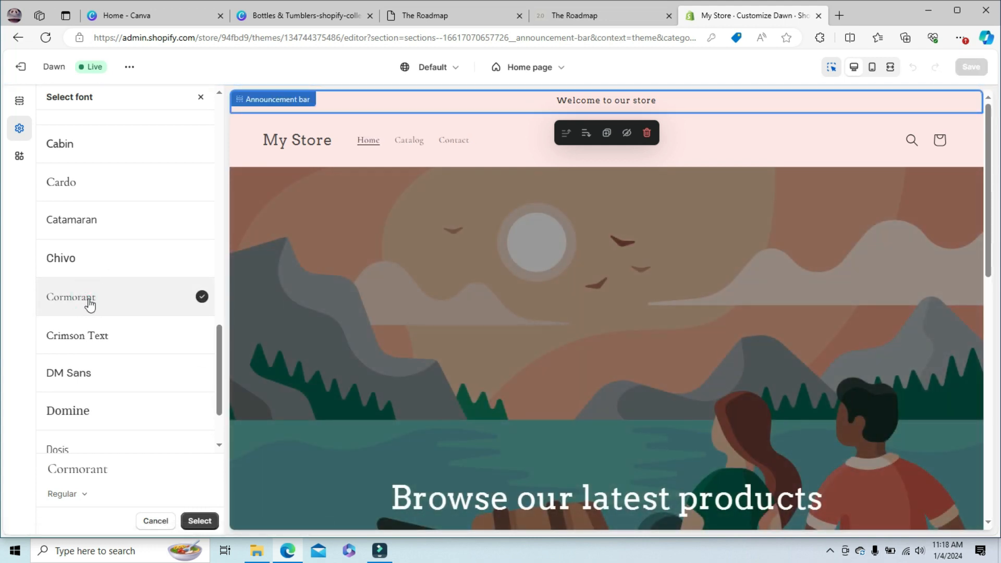
drag(220, 331, 225, 386)
click(151, 428)
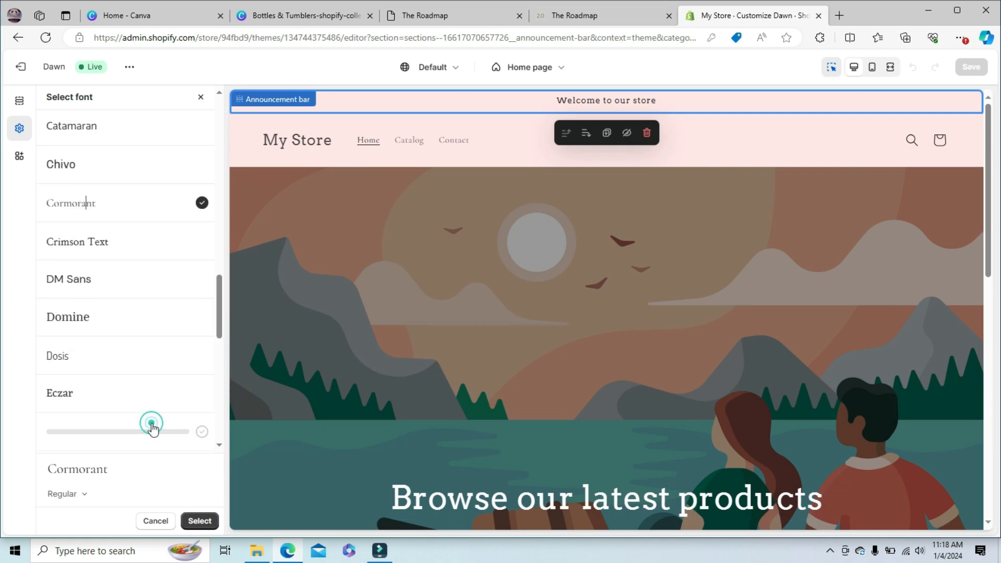
drag(220, 335, 224, 145)
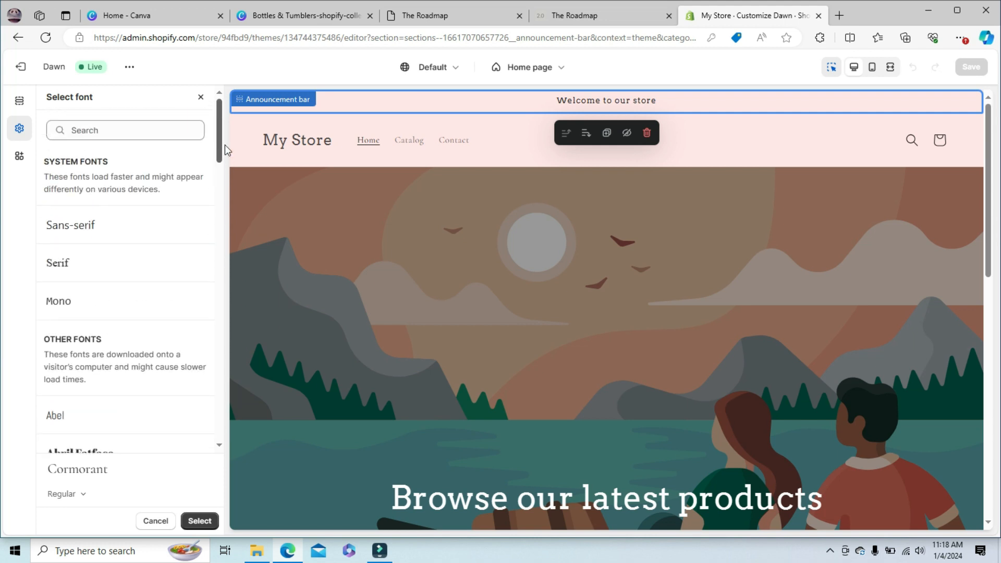
click(199, 520)
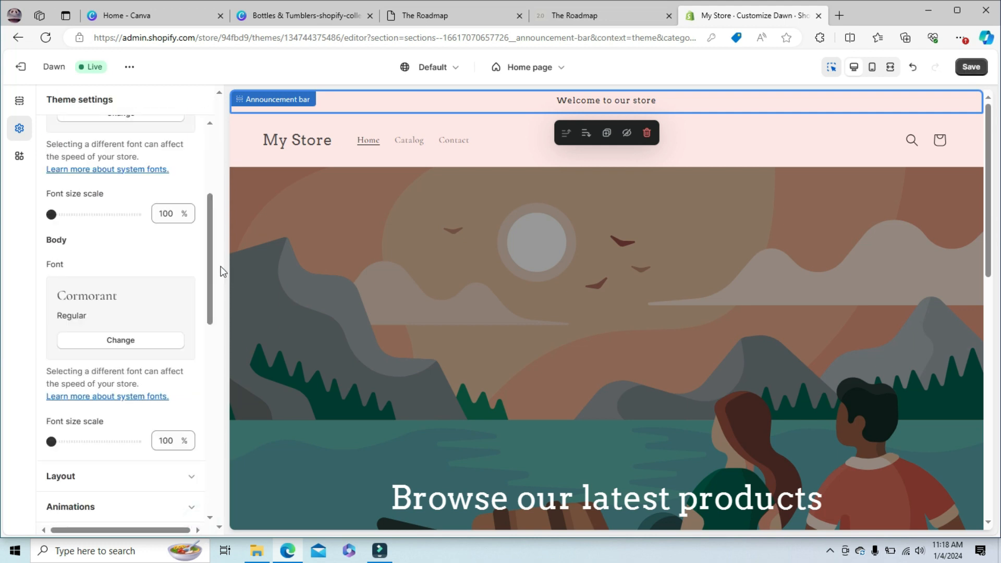
- Close the typography settings and open the image library for choosing the theme's logo
drag(209, 230, 234, 124)
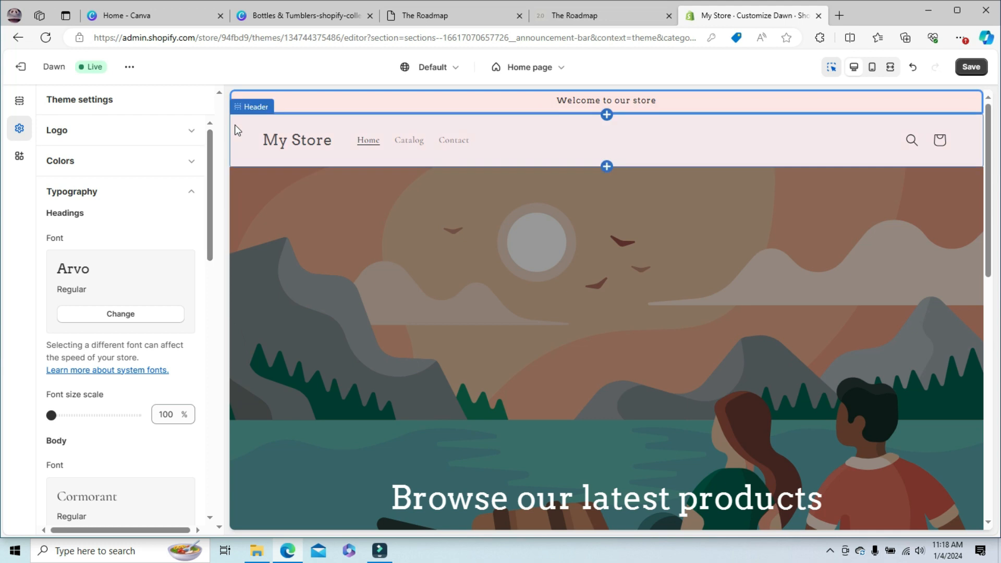
click(190, 192)
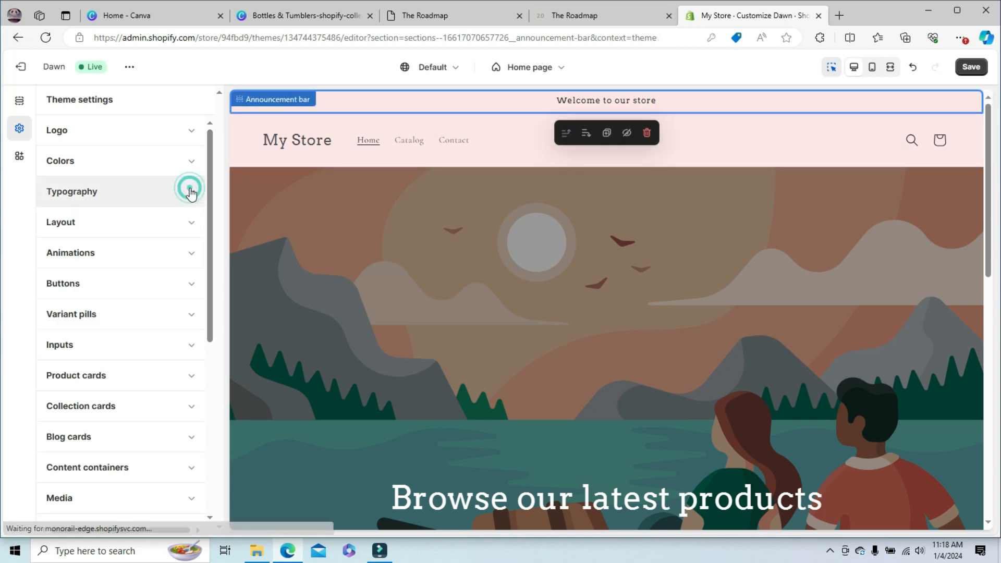
click(191, 131)
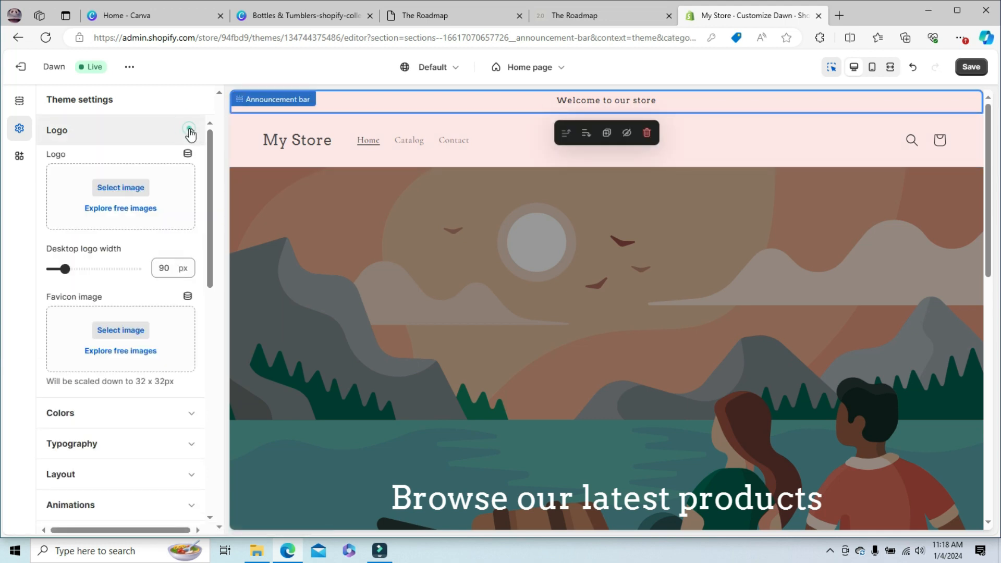
click(120, 188)
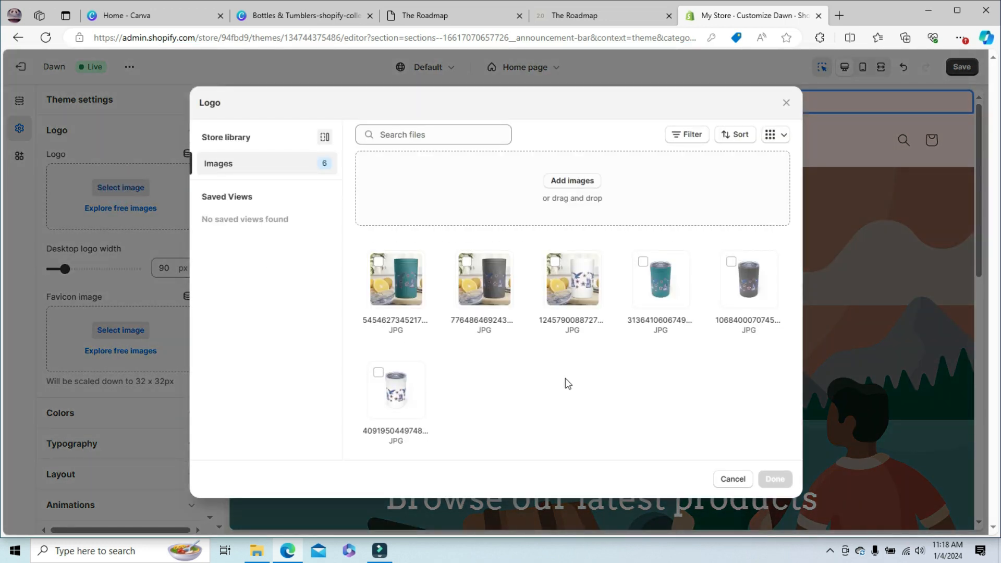
- Try to upload the image usa-tumbler-product-design (1) from Downloads as the logo
click(569, 181)
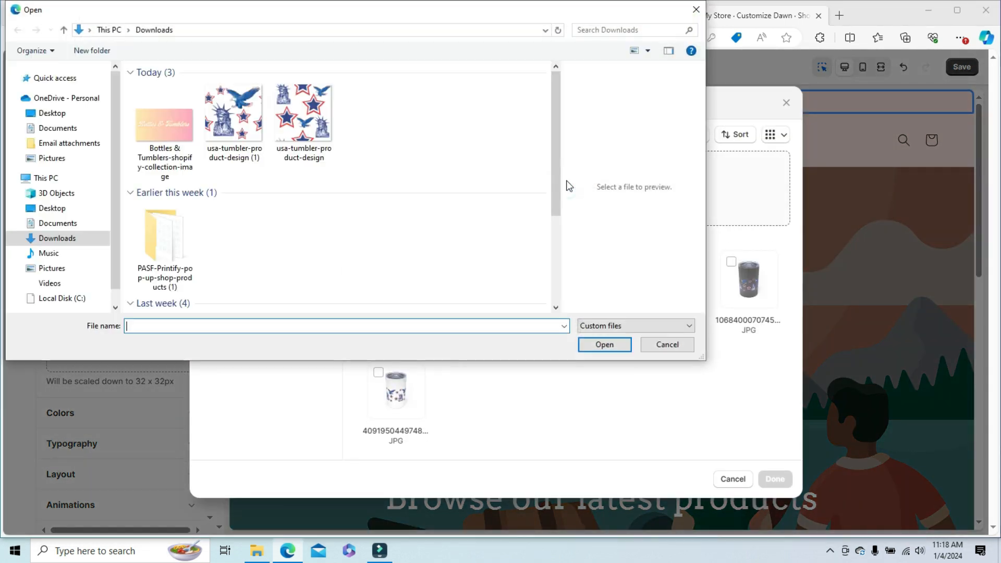
drag(557, 151, 577, 5)
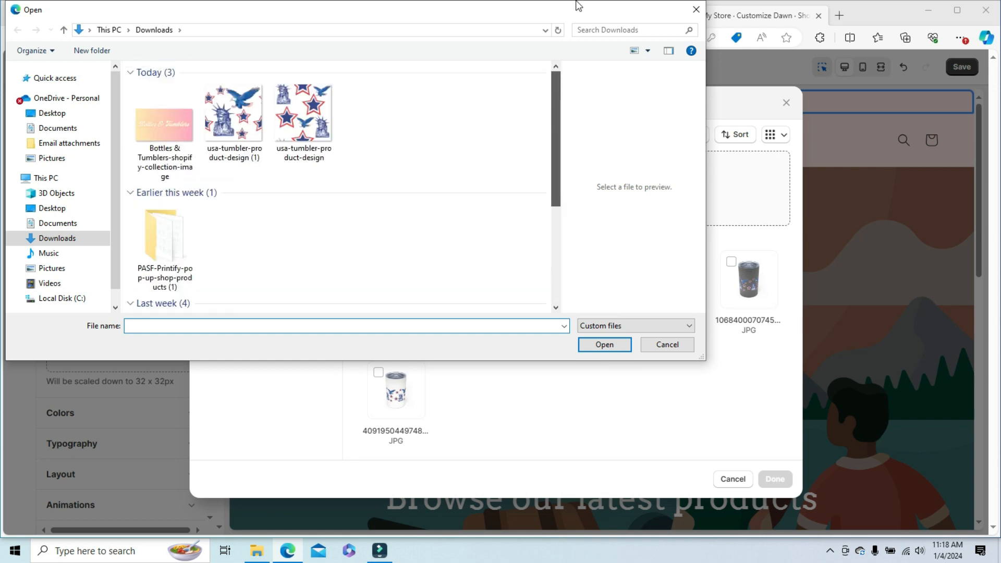
click(230, 115)
double_click(229, 116)
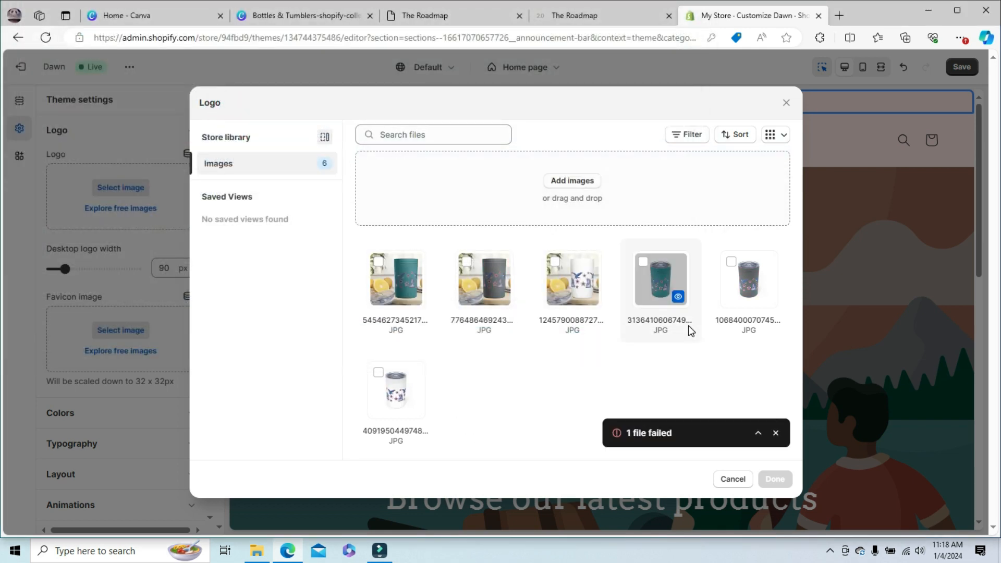
click(775, 432)
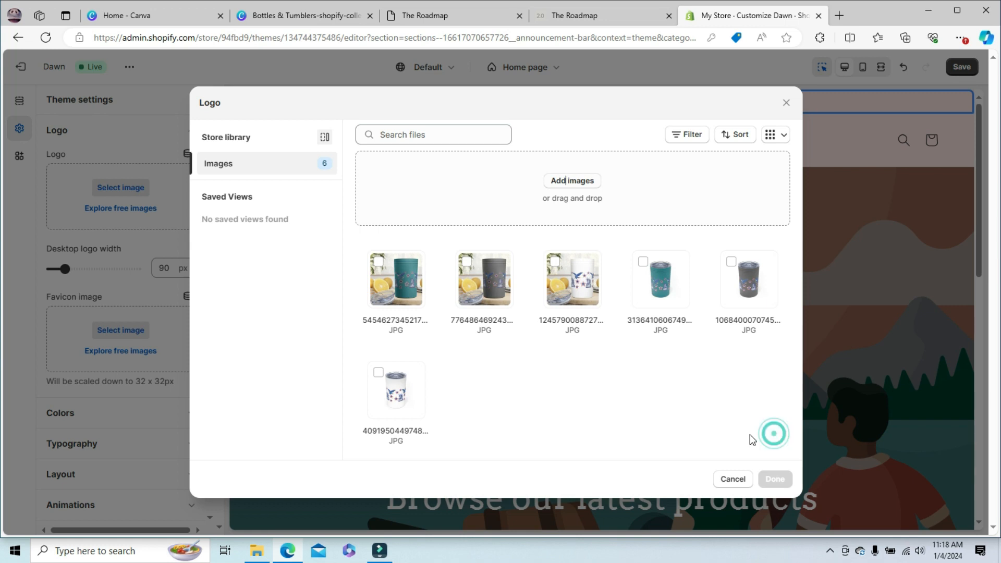
- Use the white tumbler product image from the store library as the theme's logo
click(395, 391)
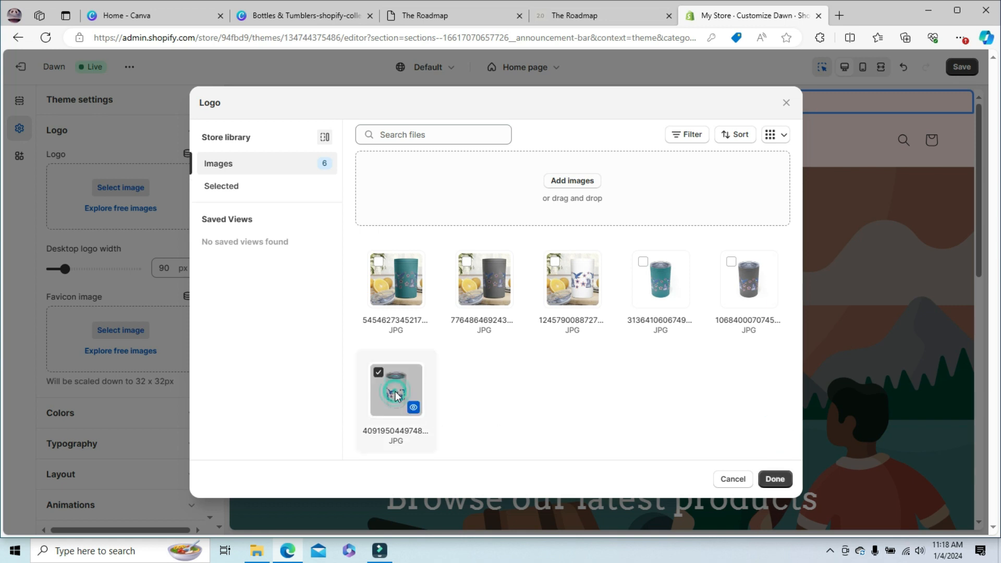
click(775, 482)
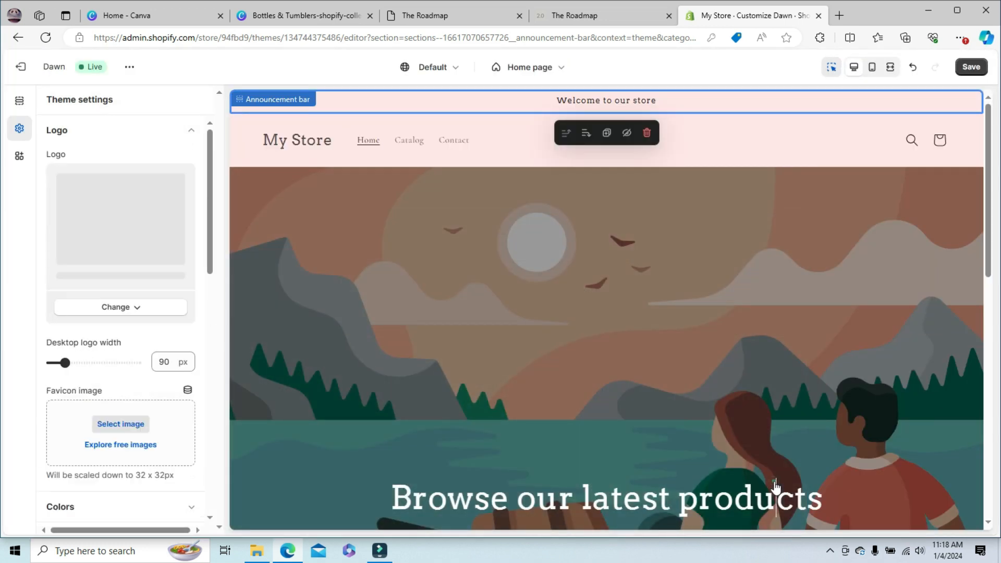
- Set the heading size of the image banner's "Browse our latest products" heading to Small
click(776, 488)
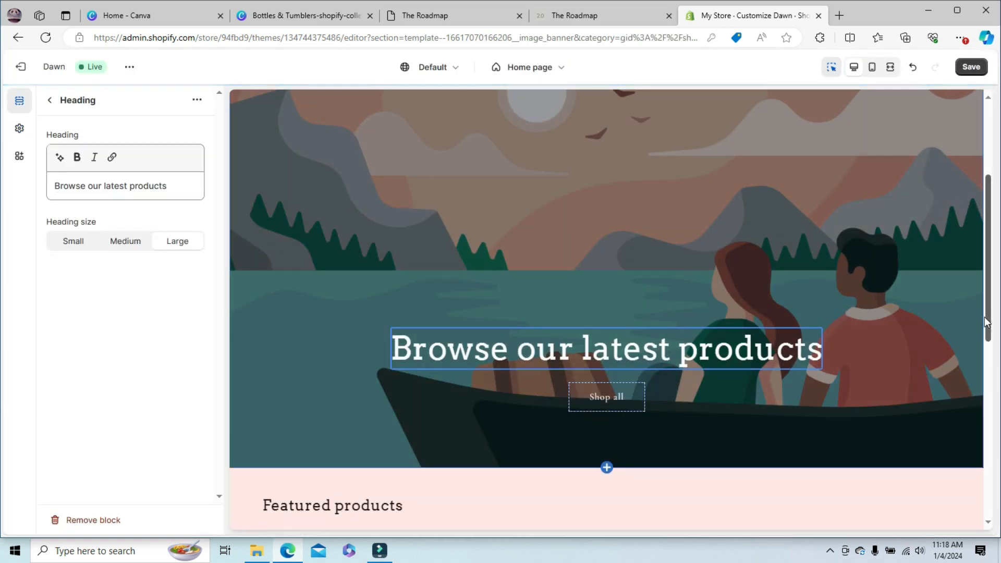
drag(988, 317, 996, 144)
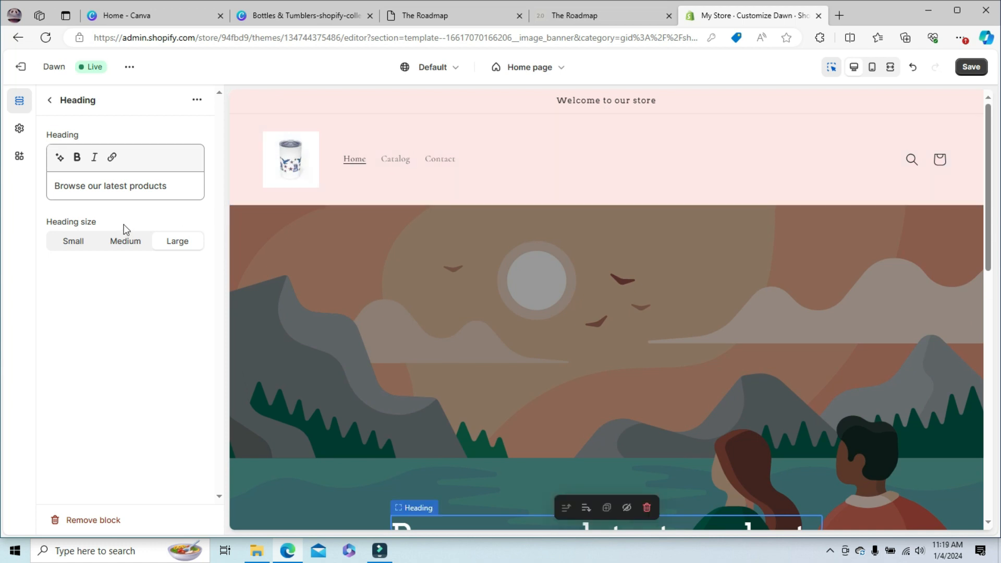
click(127, 243)
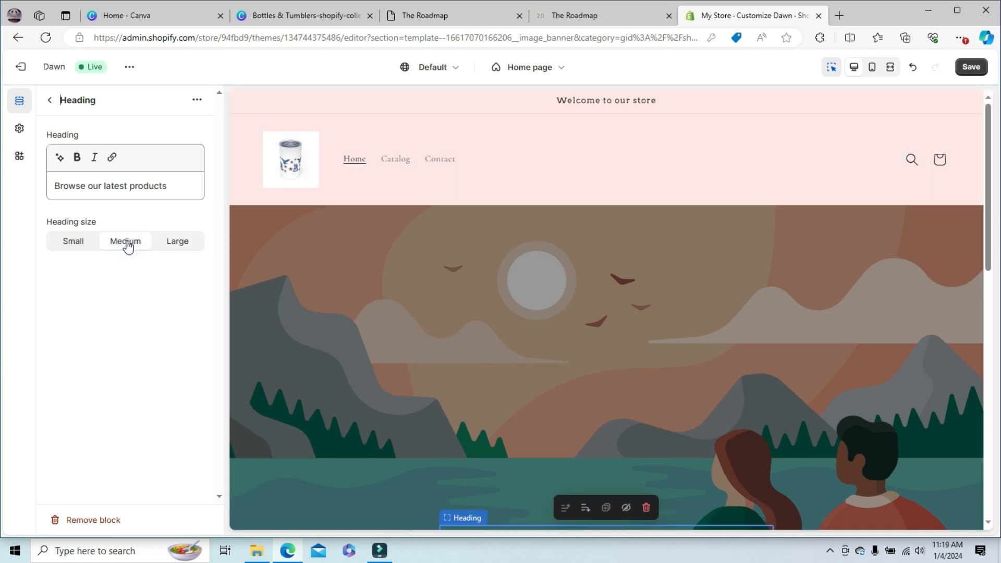
click(77, 244)
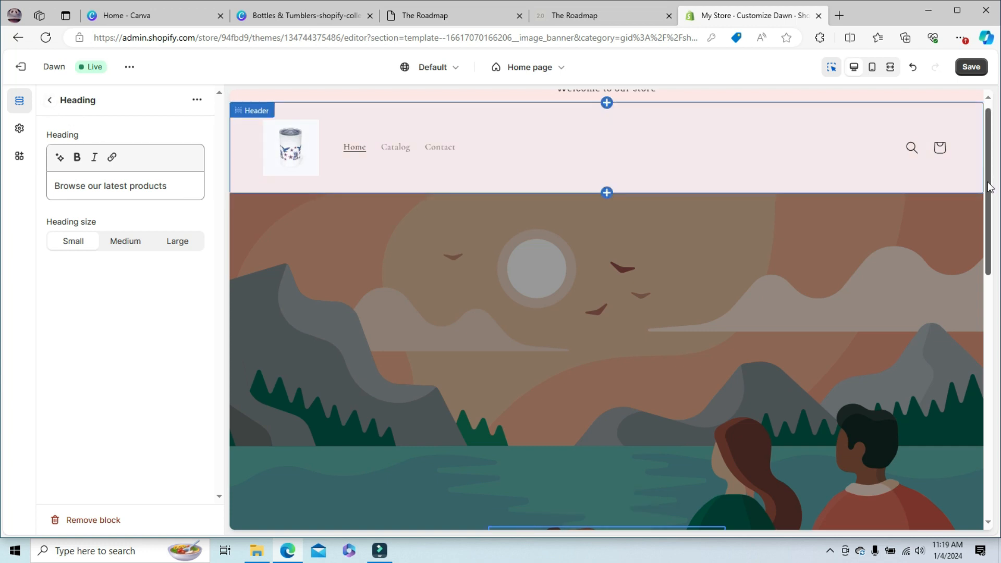
- Set the desktop logo position of the header section to Top center
scroll(990, 188, up, 1)
drag(996, 199, 990, 174)
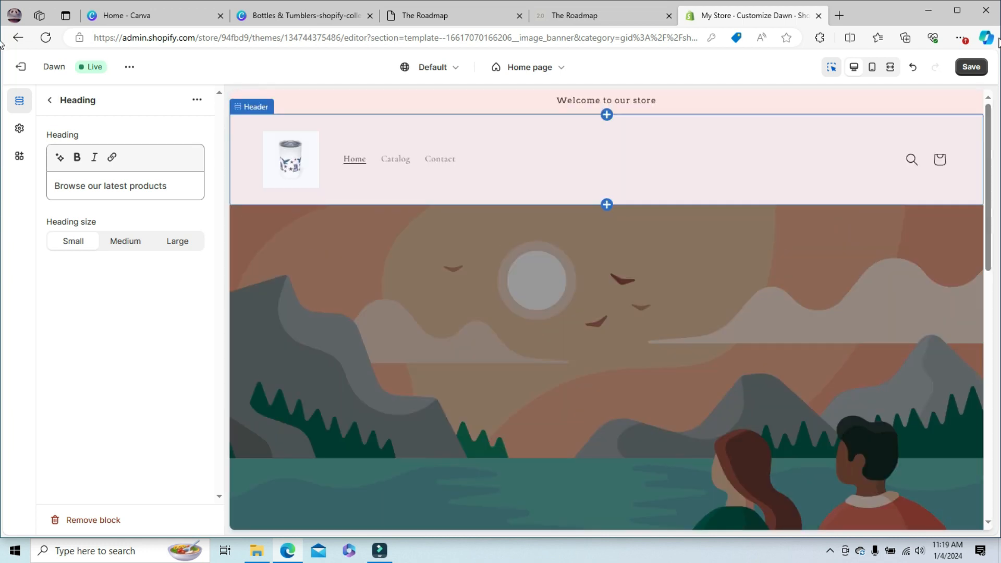
click(503, 178)
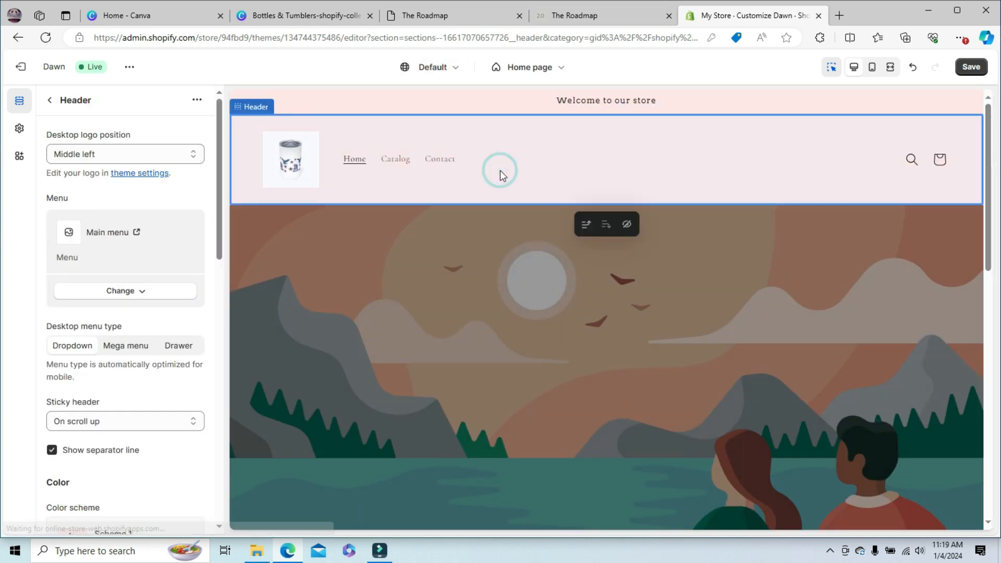
click(127, 154)
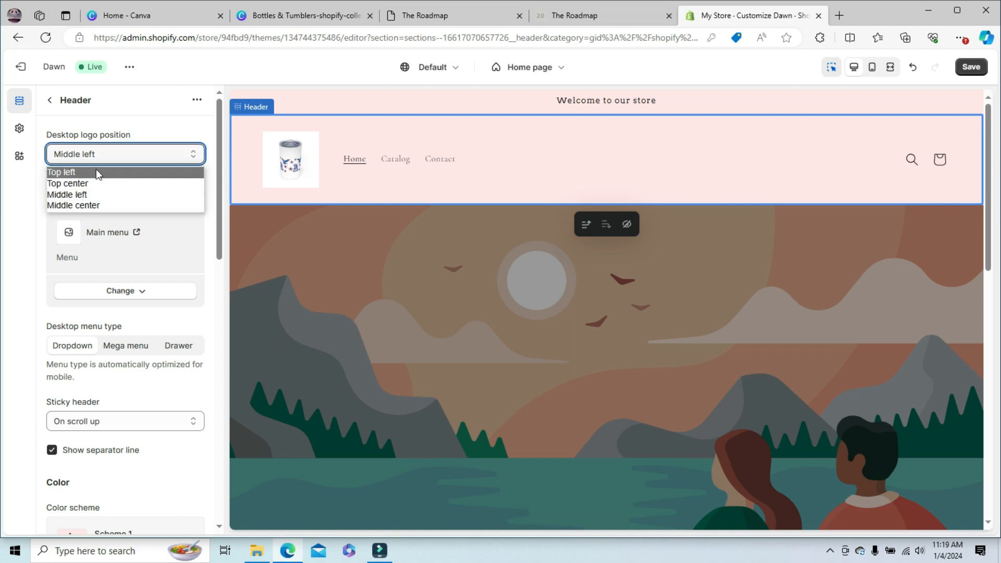
click(96, 172)
click(130, 154)
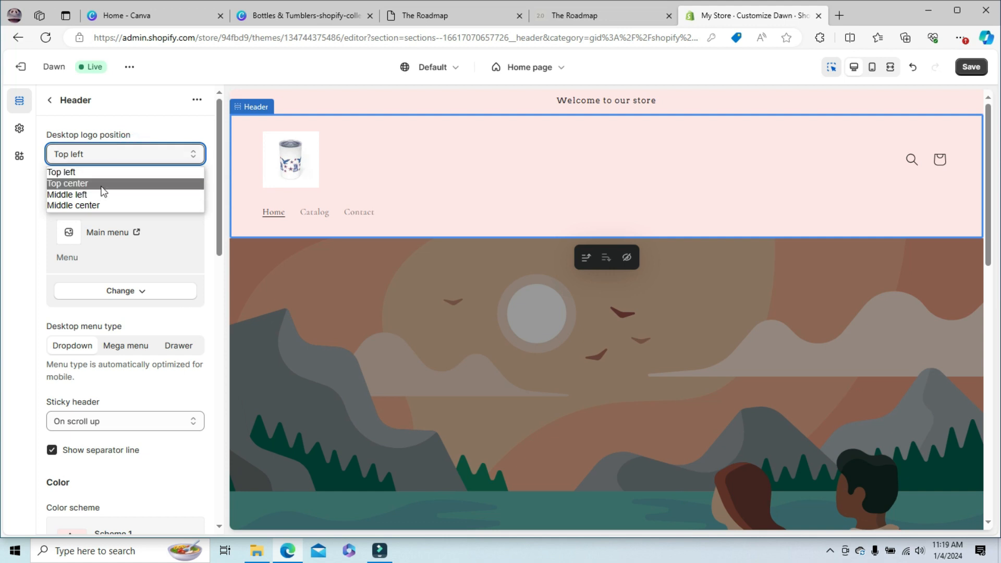
click(102, 184)
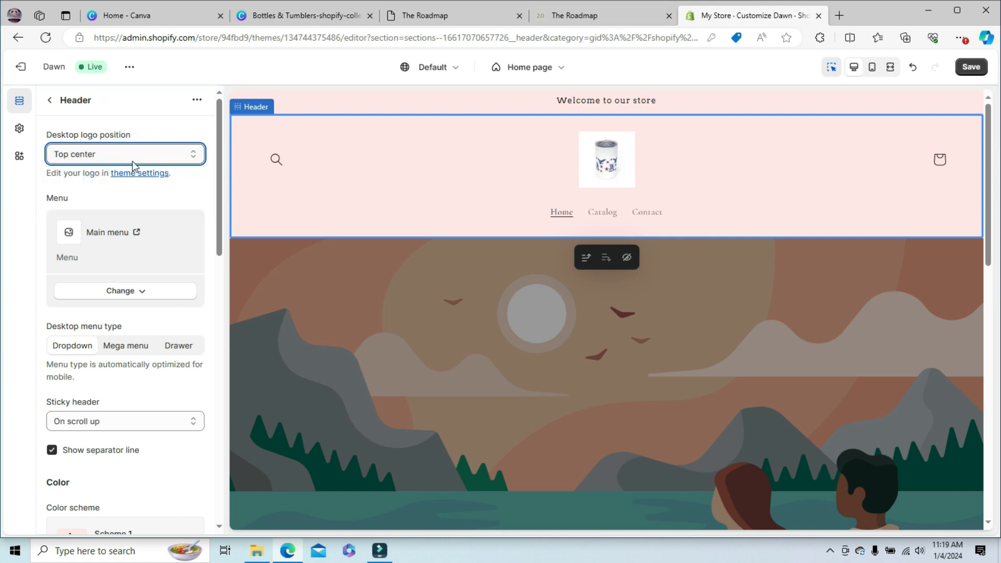
- Set the header's desktop menu type to Drawer and test opening and closing the menu in the preview
drag(218, 189, 212, 223)
click(119, 239)
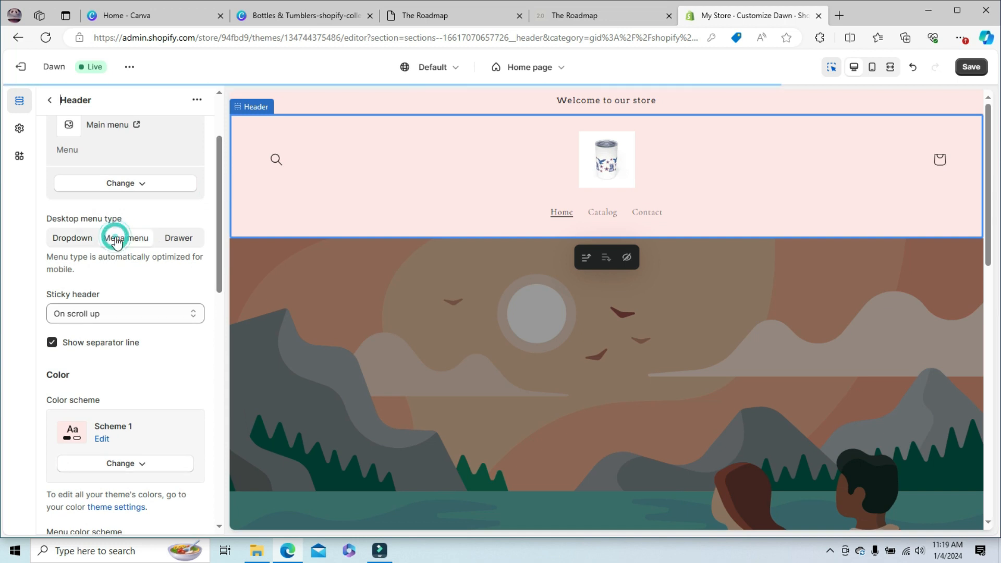
click(192, 240)
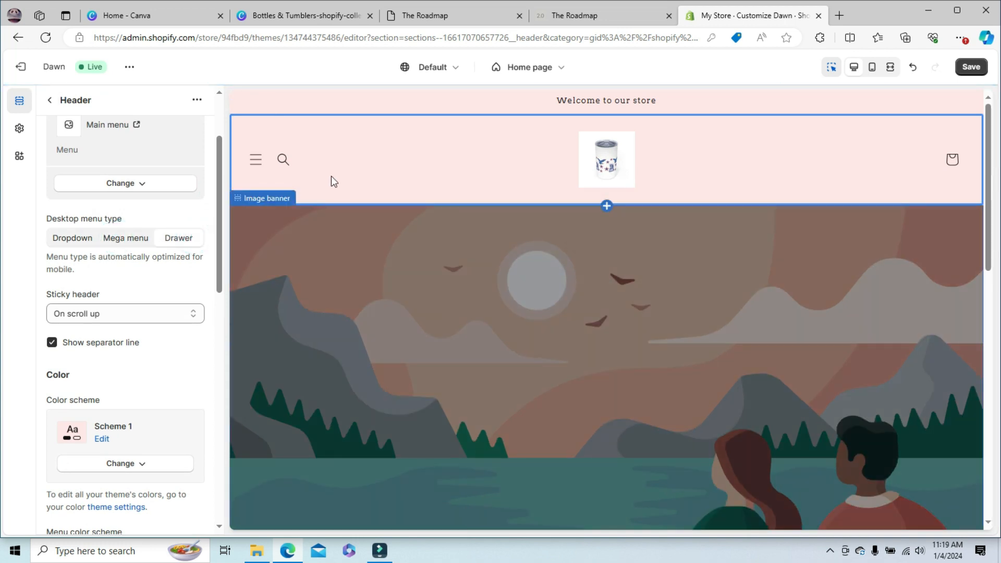
click(257, 168)
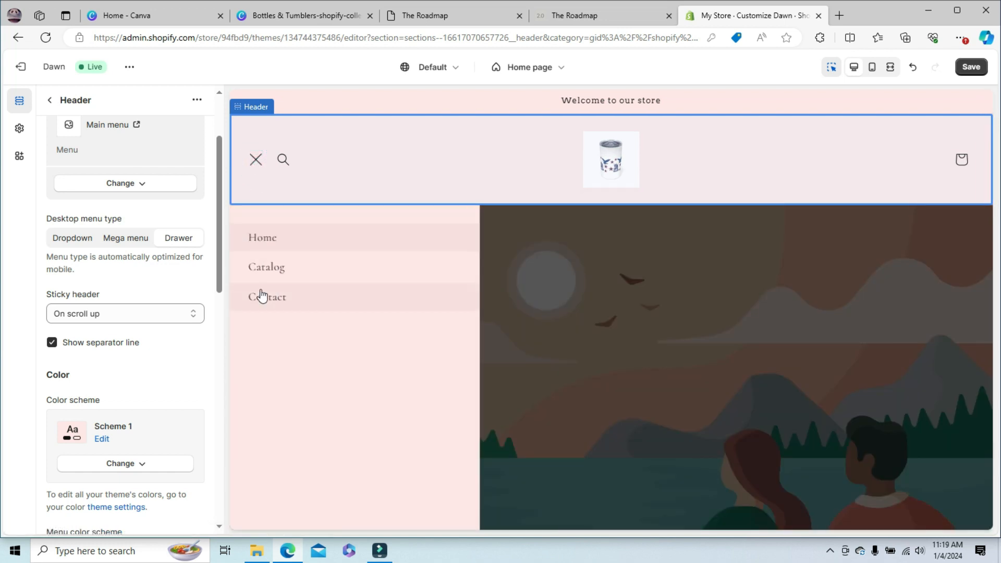
click(255, 166)
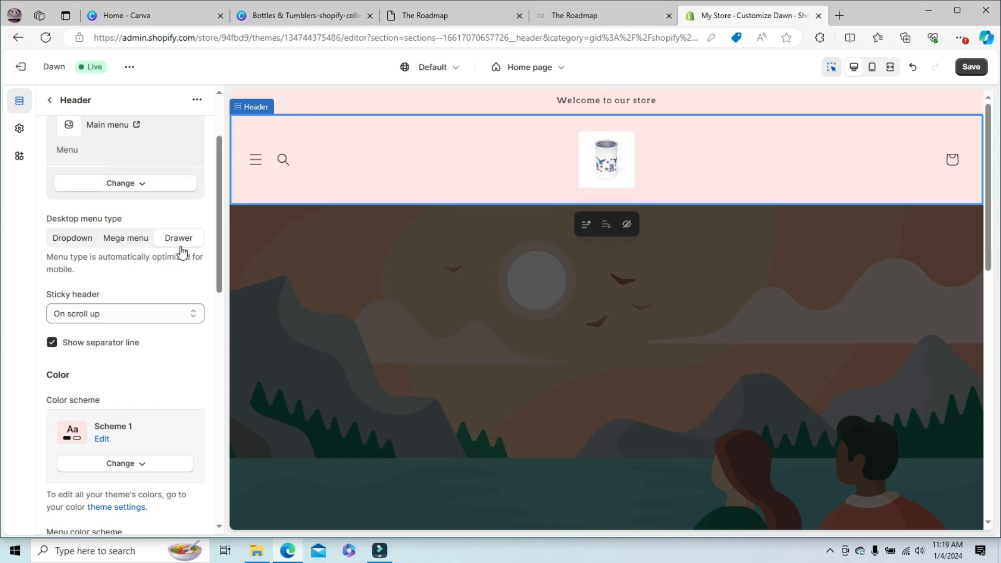
- Review the remaining header settings and check the home page in the mobile preview, returning to the desktop preview
drag(218, 227, 218, 287)
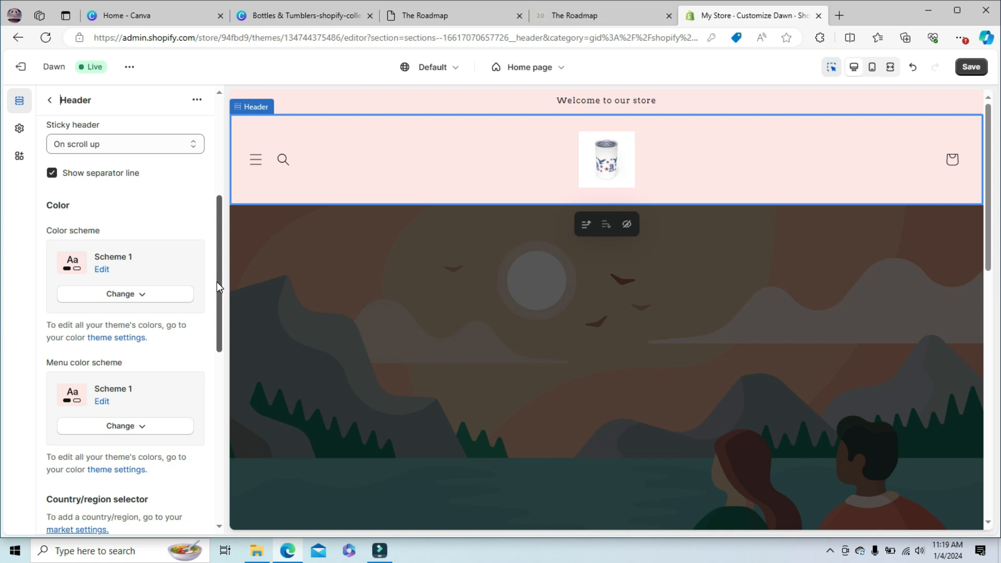
drag(218, 287, 195, 172)
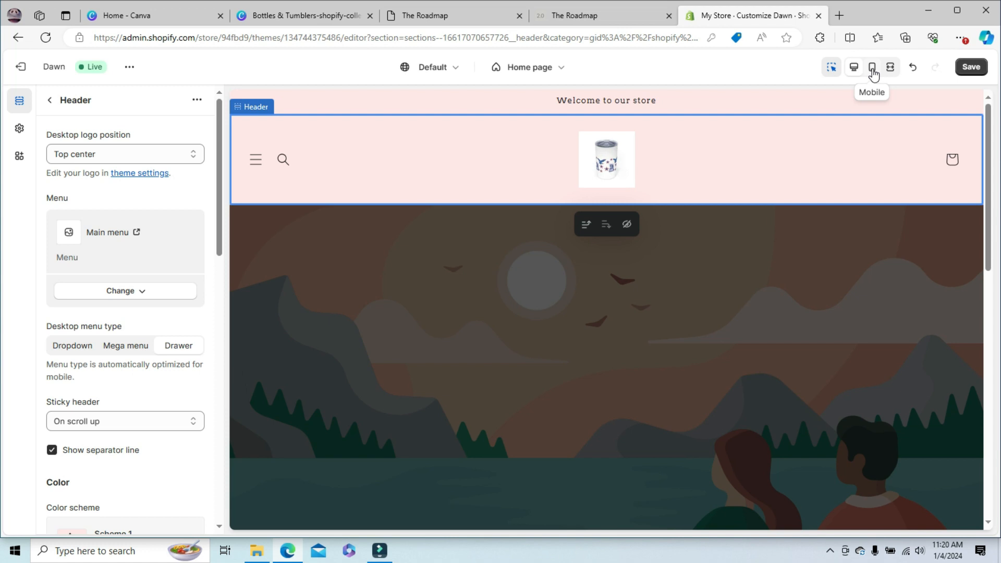
click(872, 70)
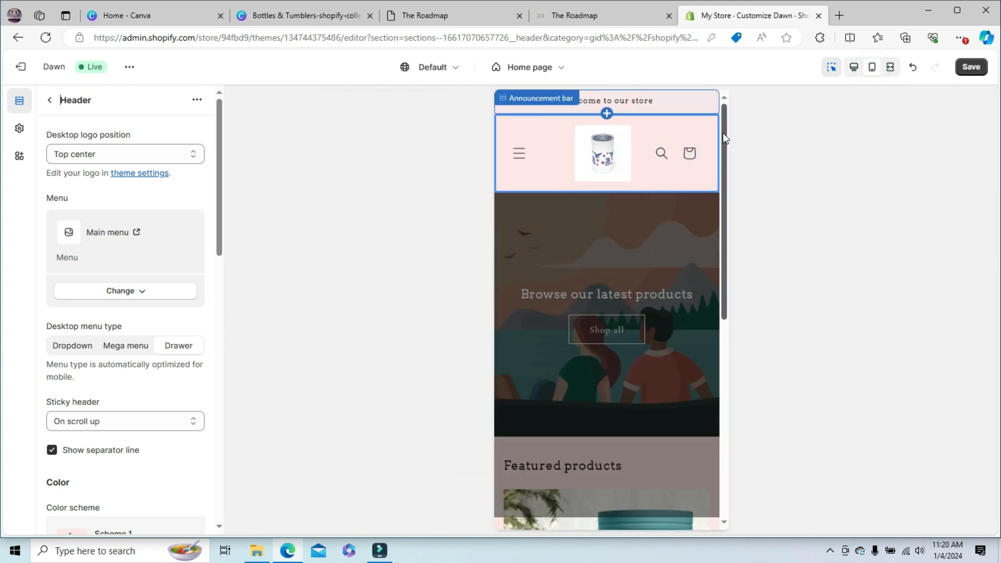
drag(724, 137, 745, 112)
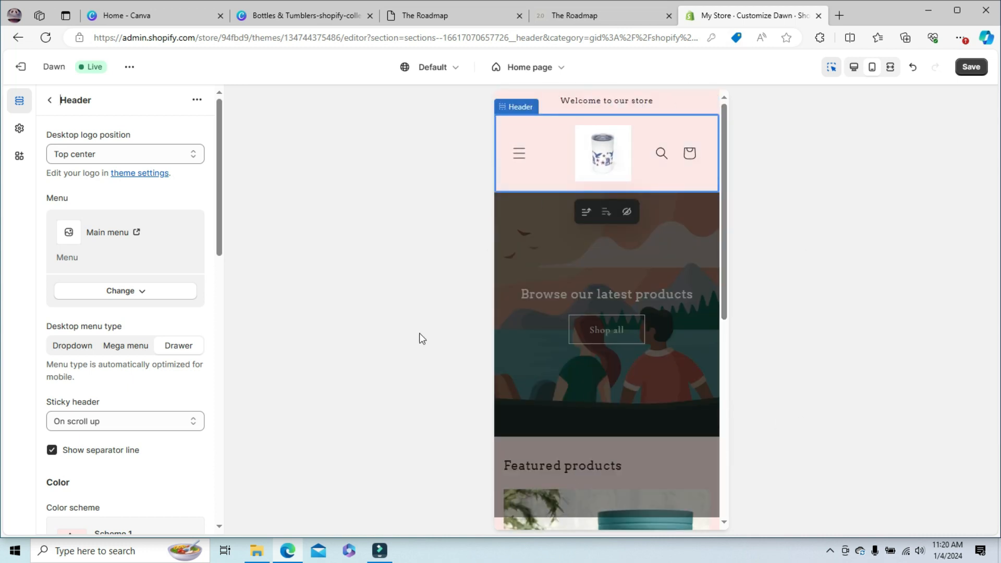
click(854, 71)
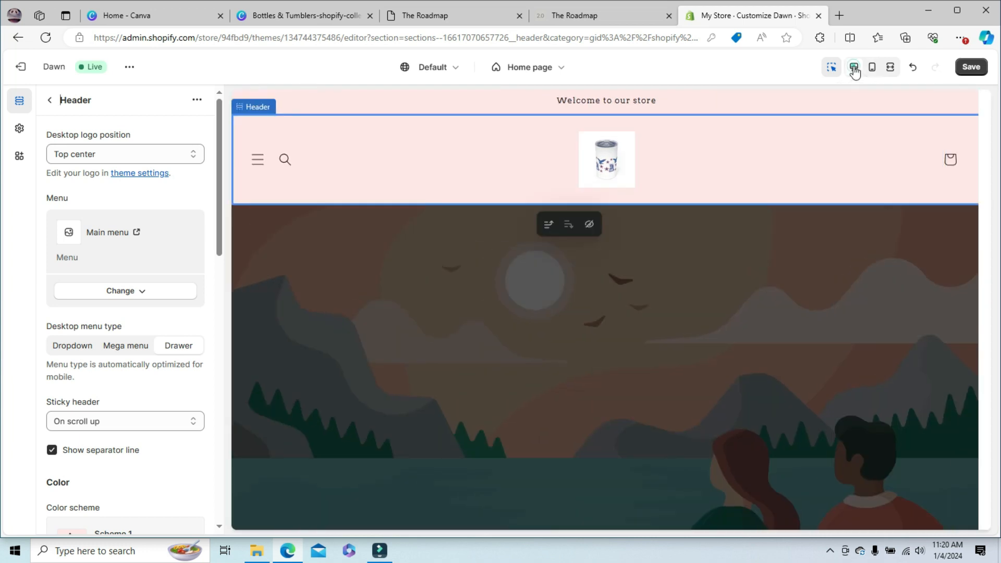
- Check the home page in the fullscreen and mobile previews, returning to the desktop preview
click(891, 68)
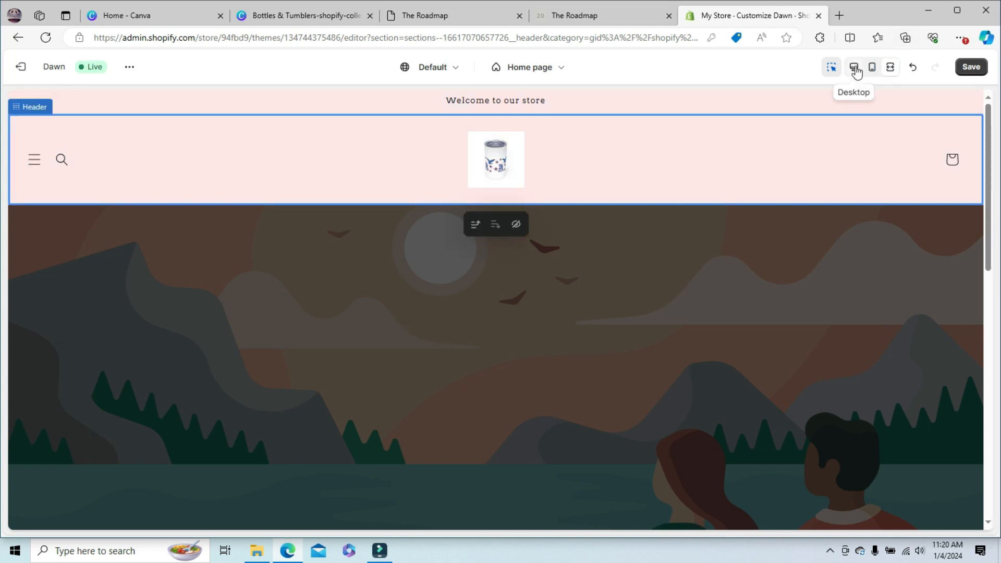
click(872, 69)
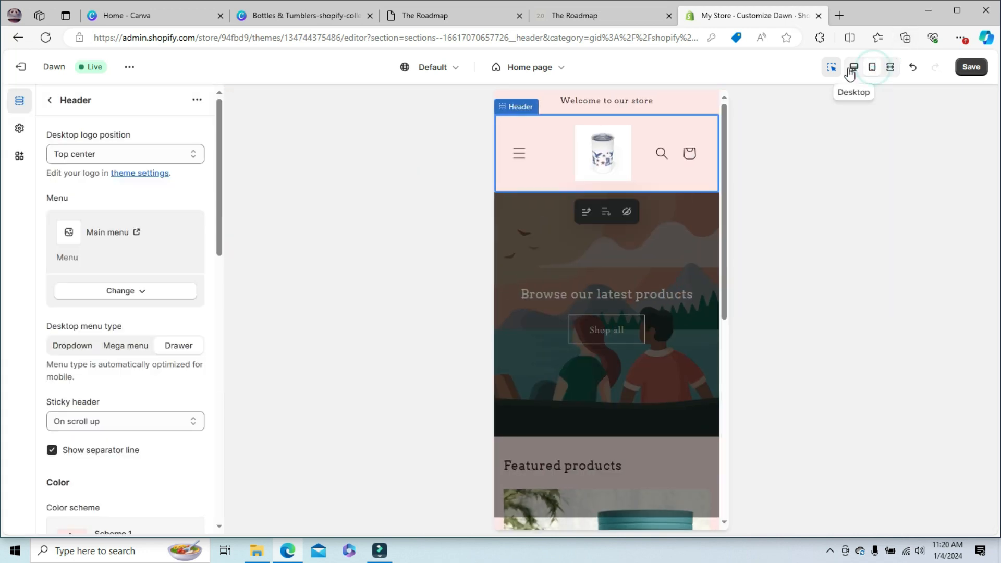
click(853, 68)
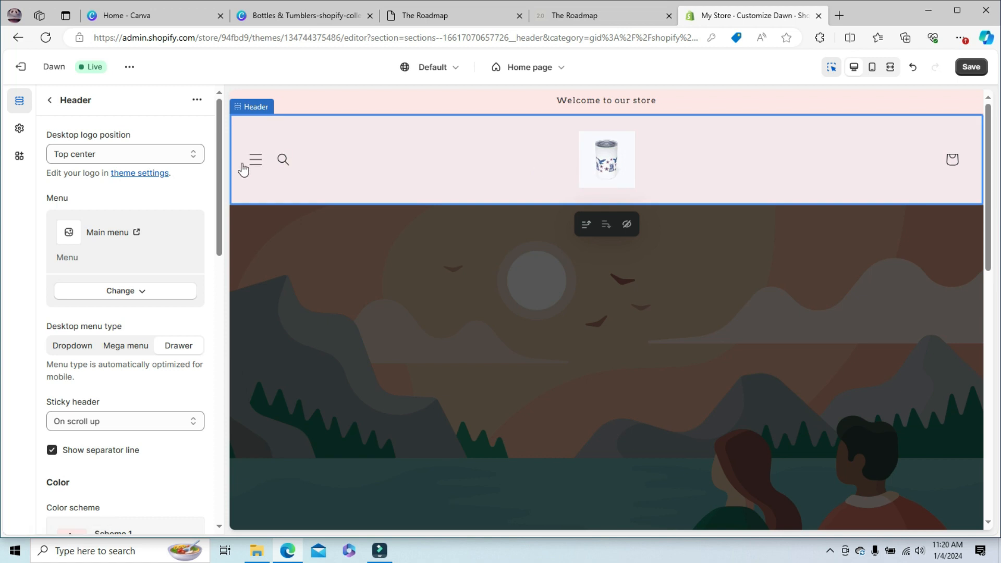
- Look over the settings of the announcement bar section and its announcement block, returning to the section list
click(50, 100)
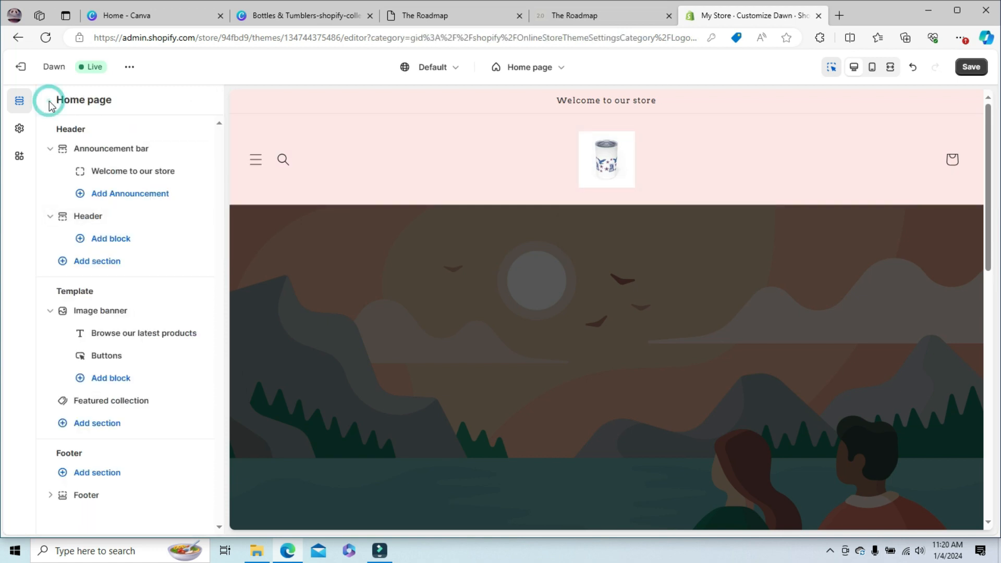
click(120, 150)
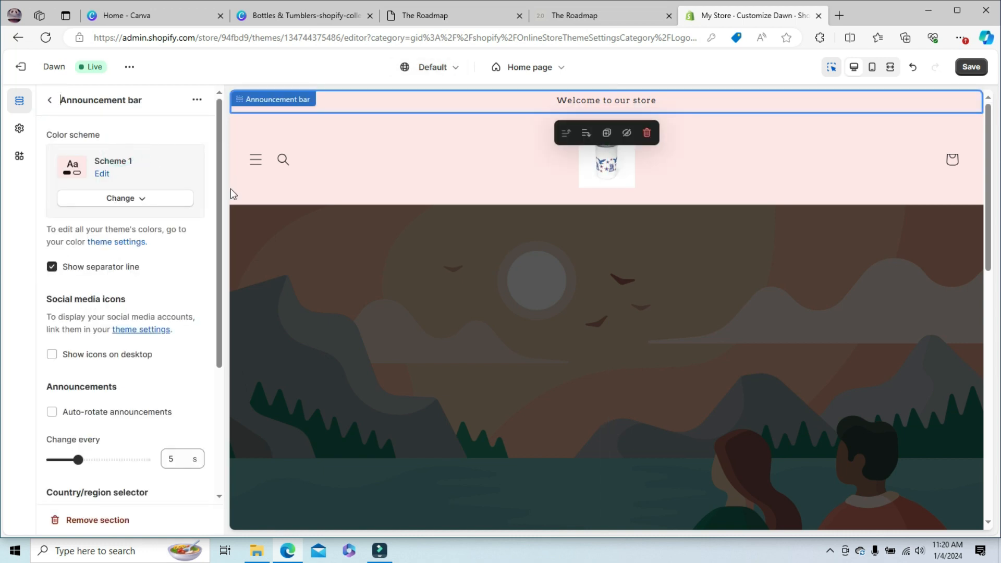
click(571, 104)
click(49, 101)
click(49, 100)
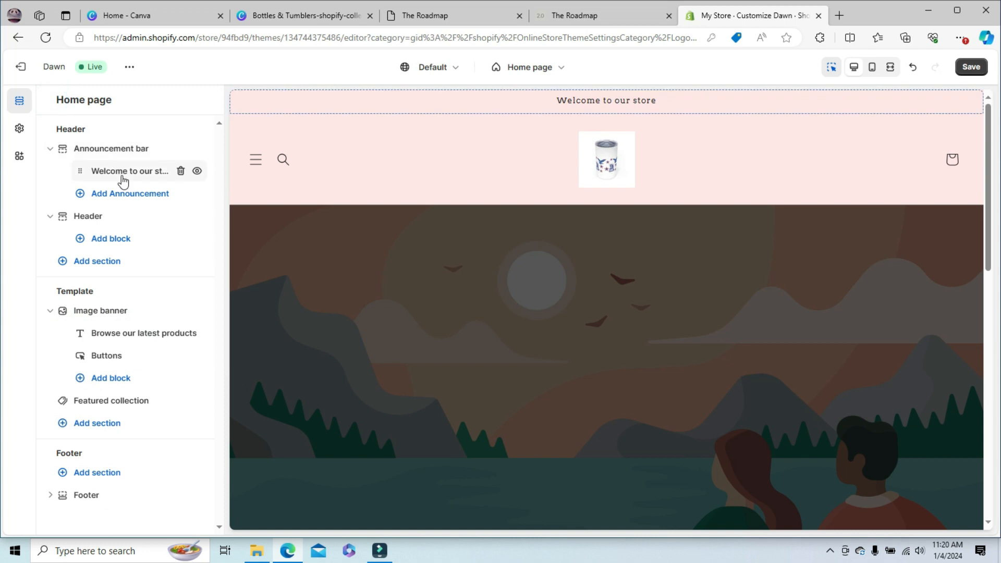
click(123, 177)
click(51, 105)
click(50, 150)
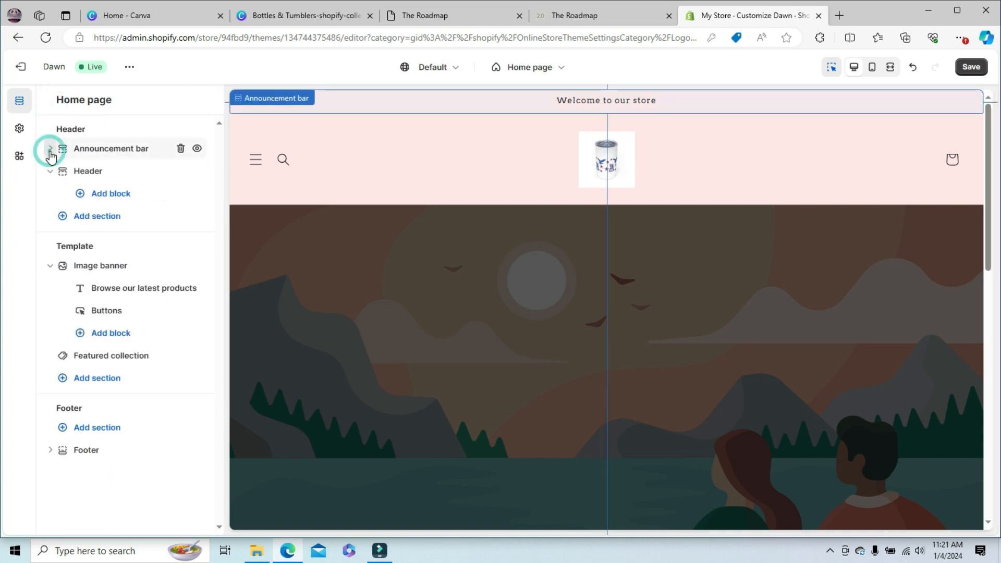
click(51, 150)
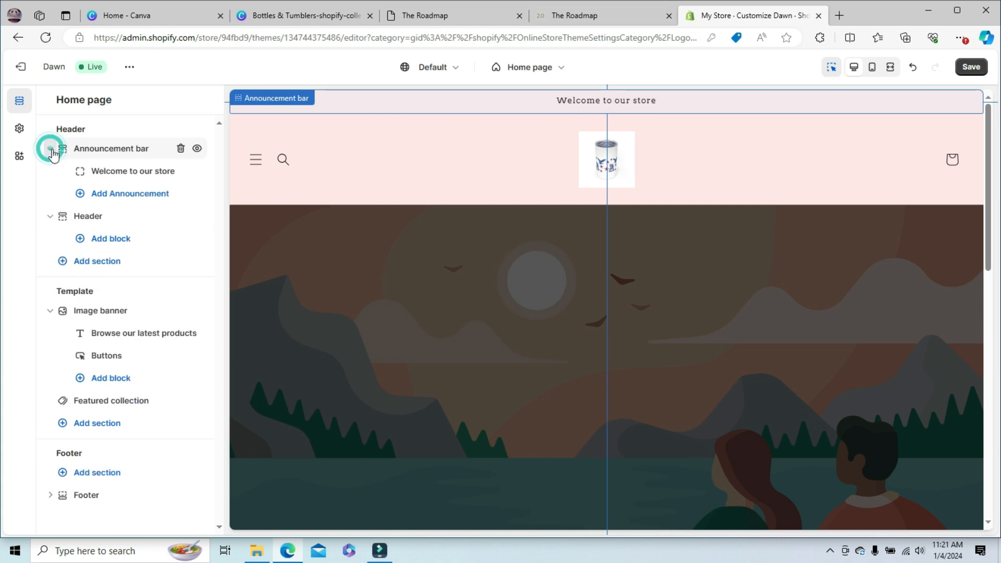
- Replace the announcement bar's message with "Free Shipping when you spend $50+" and collapse the announcement bar in the section list
click(127, 175)
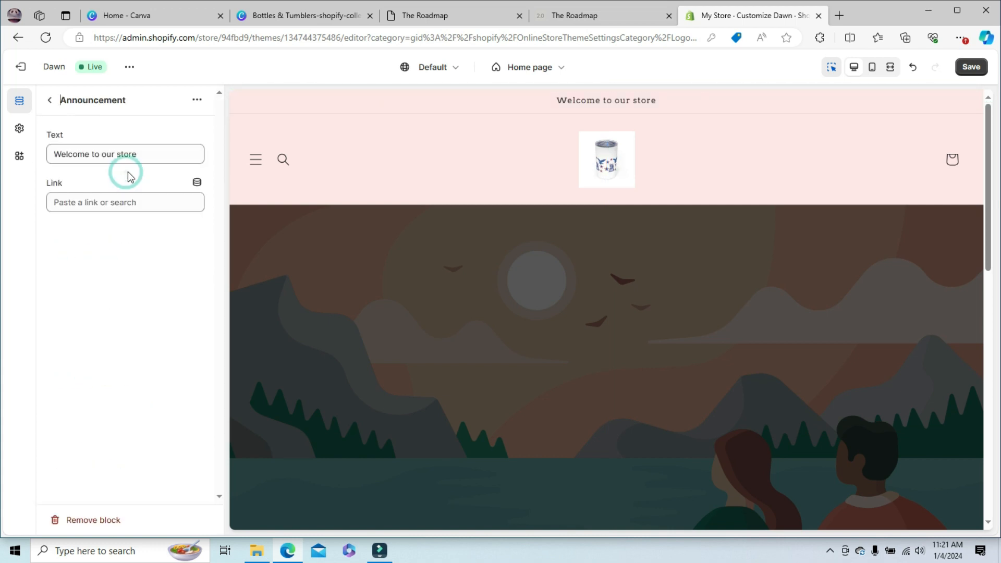
triple_click(138, 154)
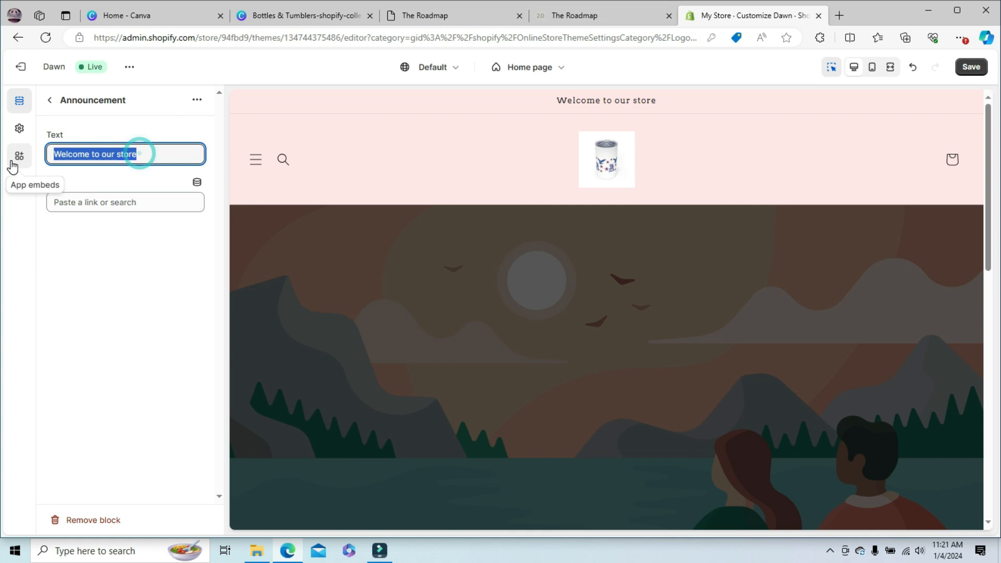
text(Free Shipping Ove)
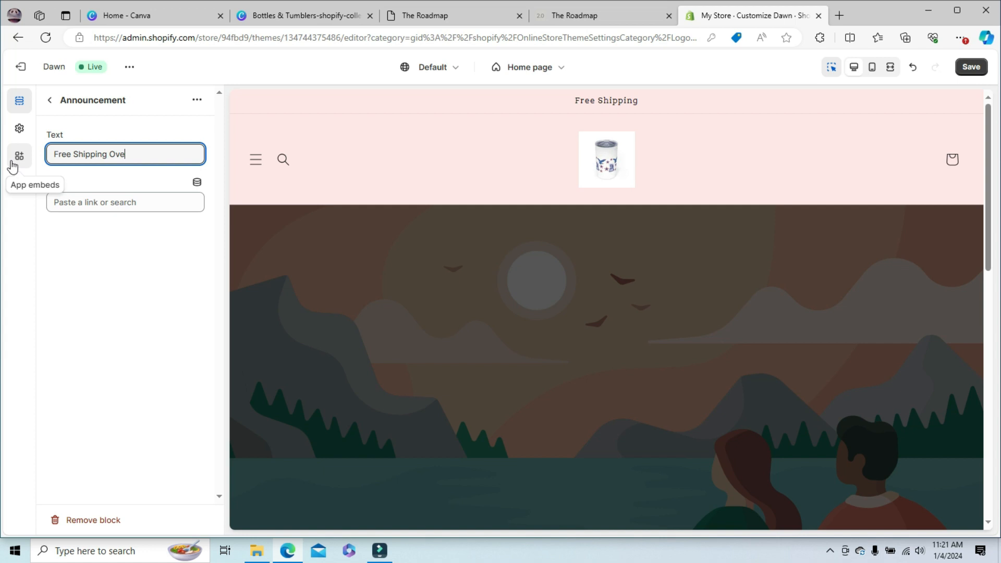
text(on)
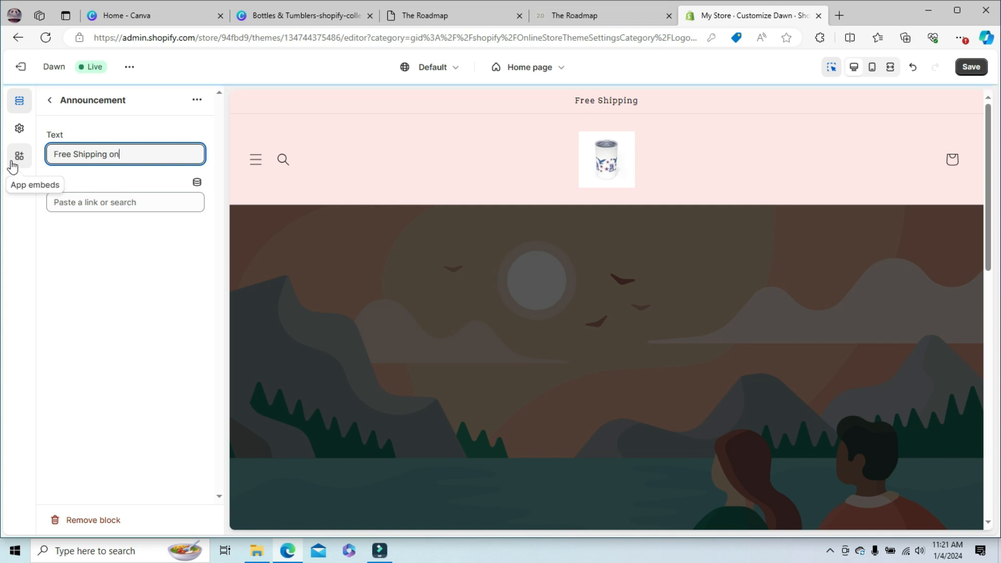
text( orders)
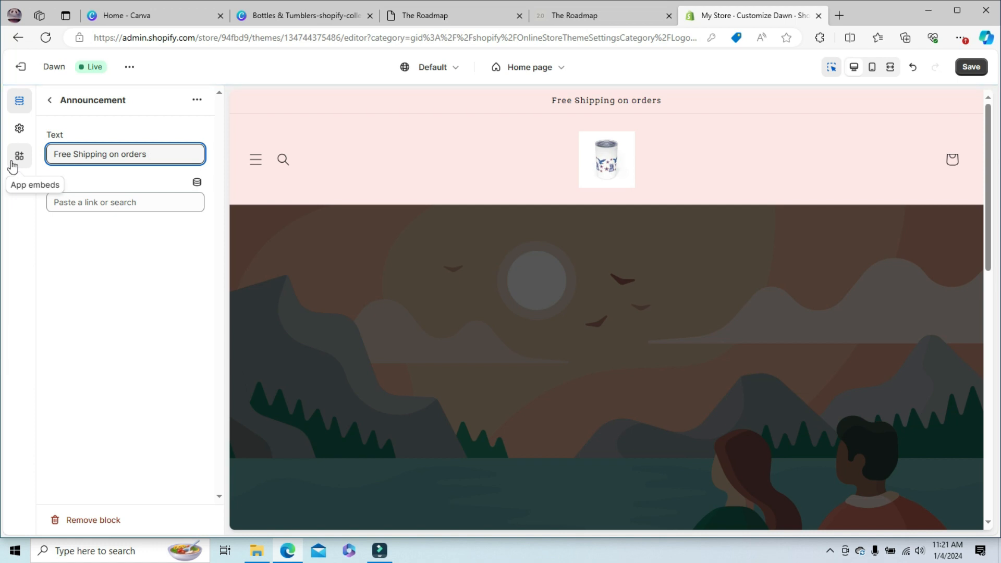
key(BackSpace)
key(BackSpace)
key(BackSpace)
key(BackSpace)
key(BackSpace)
key(BackSpace)
key(BackSpace)
key(BackSpace)
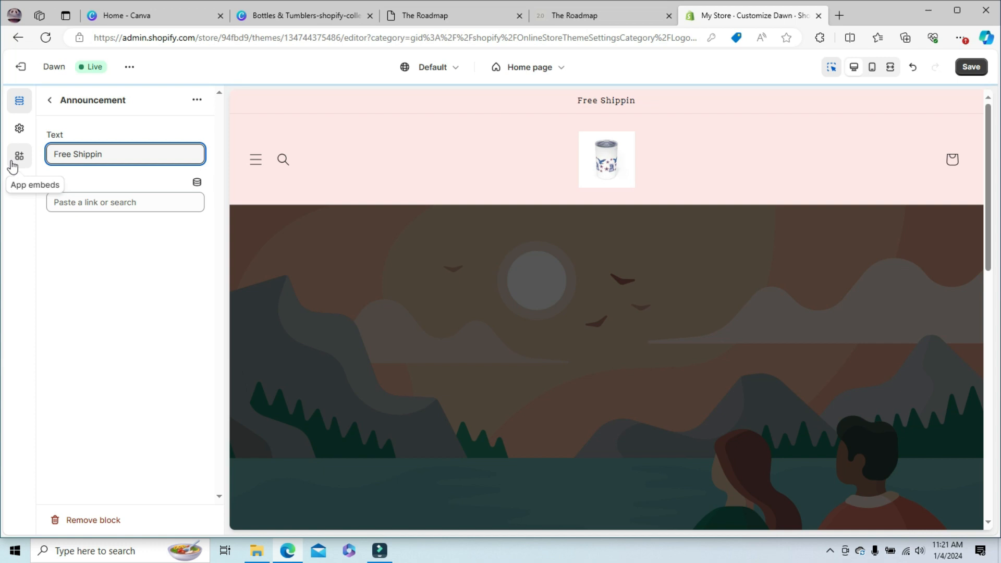
text(when you )
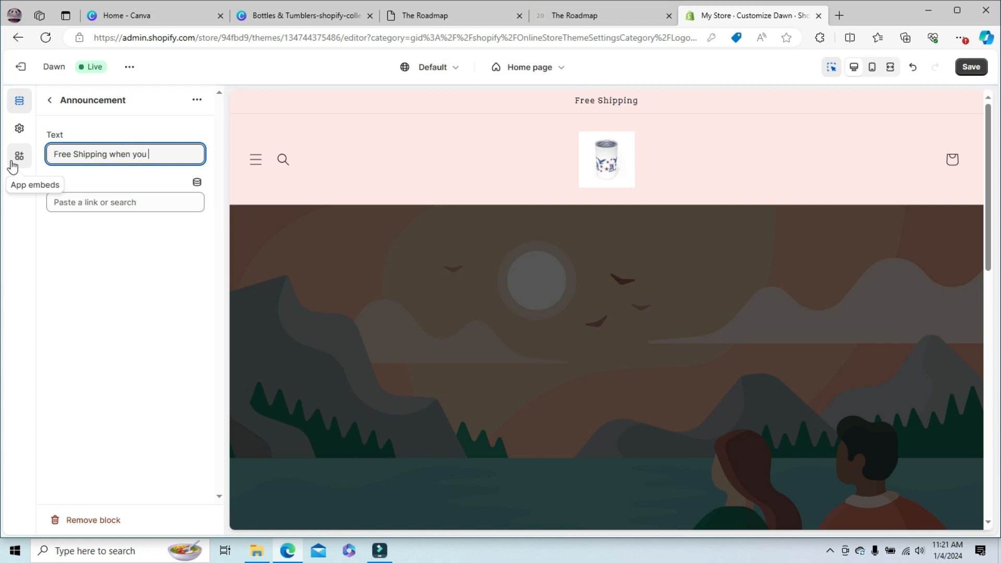
text(spend )
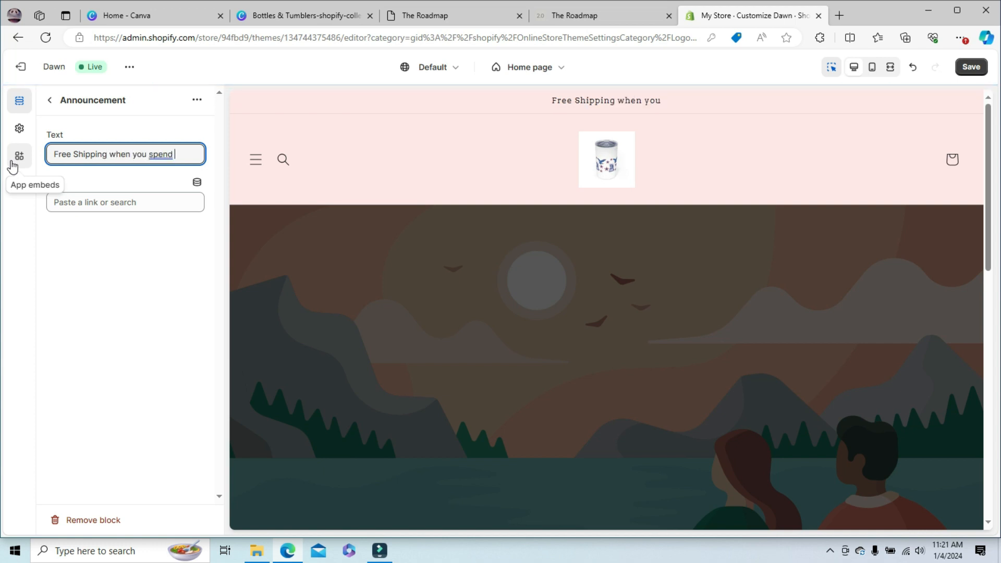
text($50+)
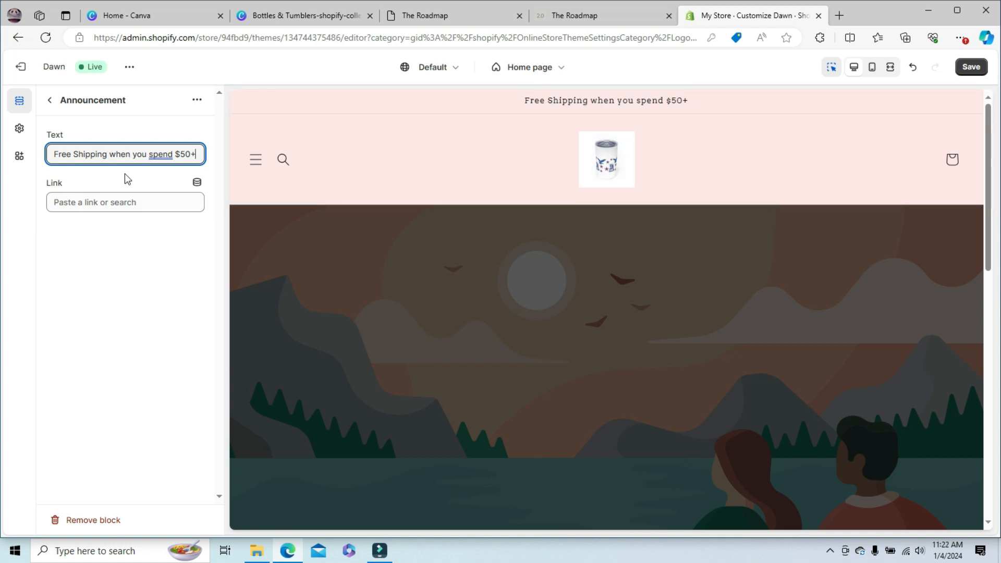
click(51, 103)
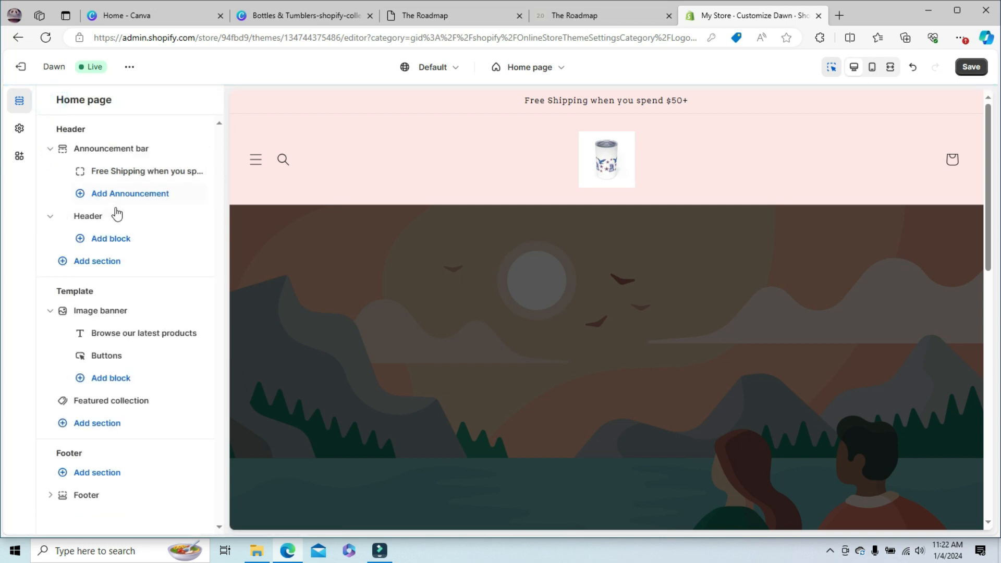
click(51, 150)
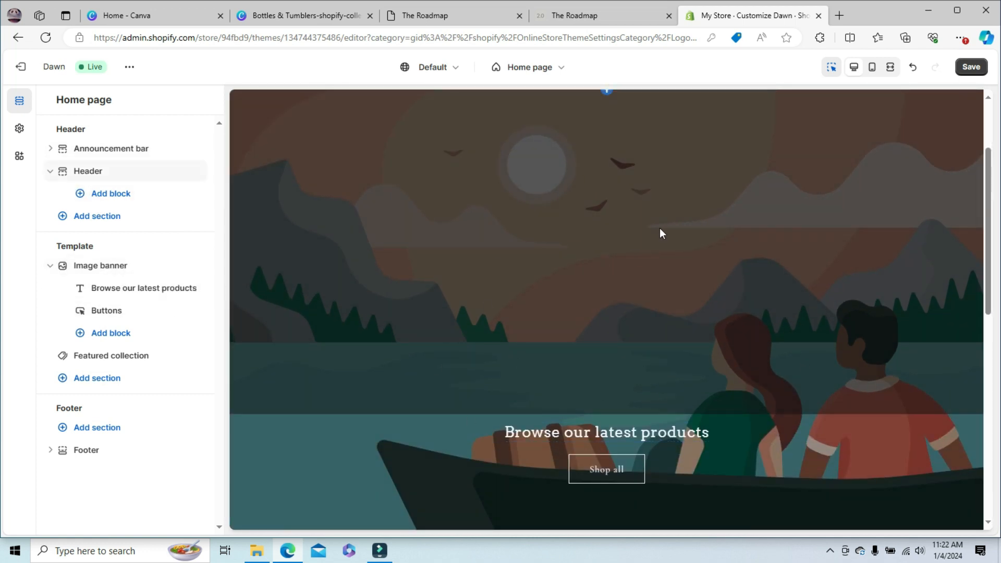
- Try the extremes of the image banner's image overlay opacity and set it to 0%
click(98, 266)
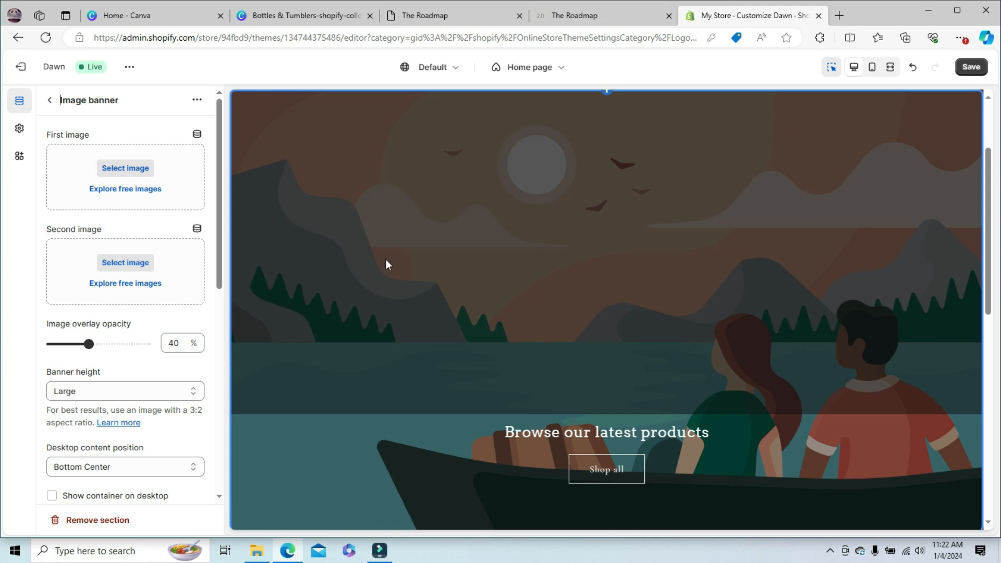
drag(996, 160, 996, 228)
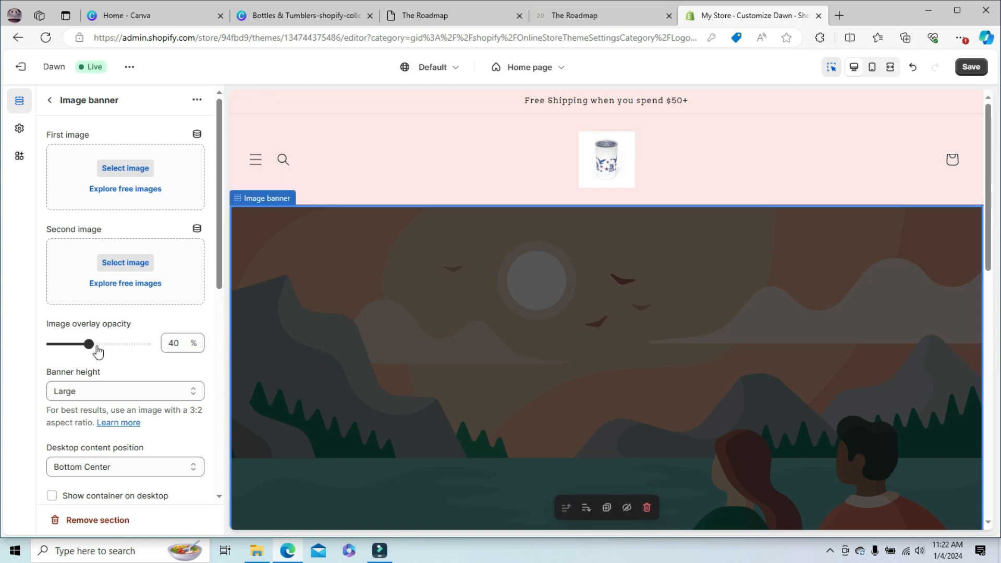
drag(89, 344, 32, 348)
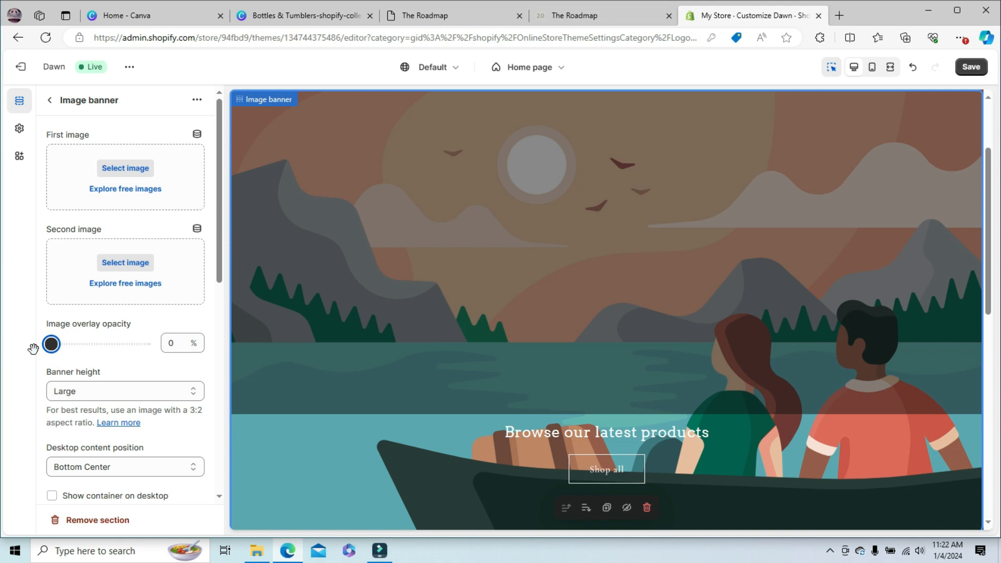
drag(32, 348, 267, 337)
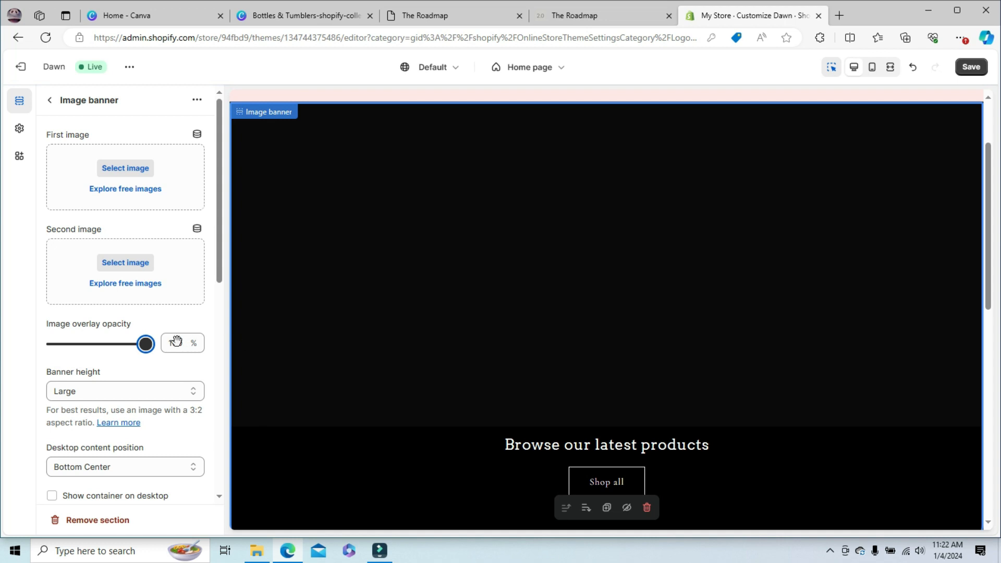
drag(147, 343, 50, 344)
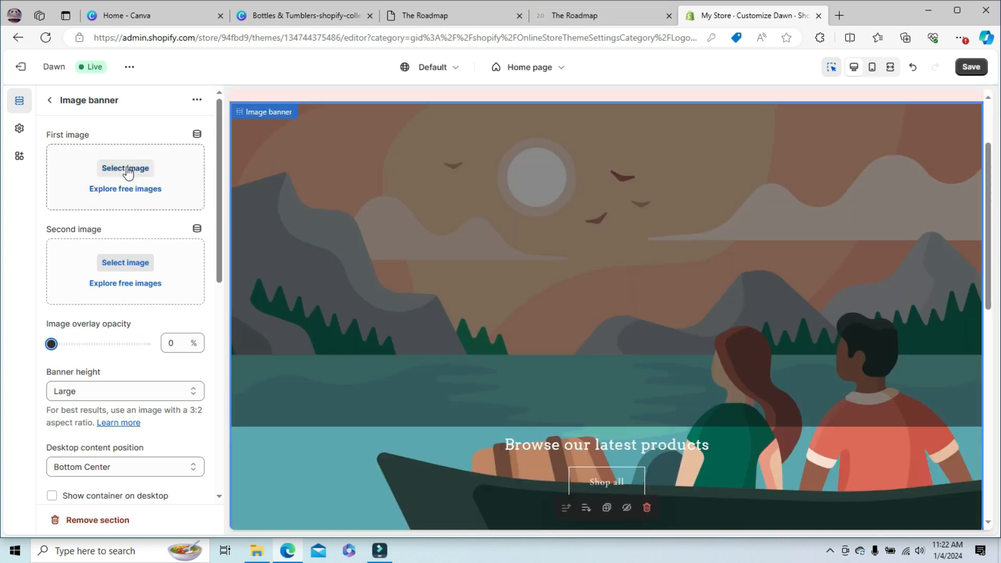
- Set the banner height of the image banner to Adapt to first image
click(192, 391)
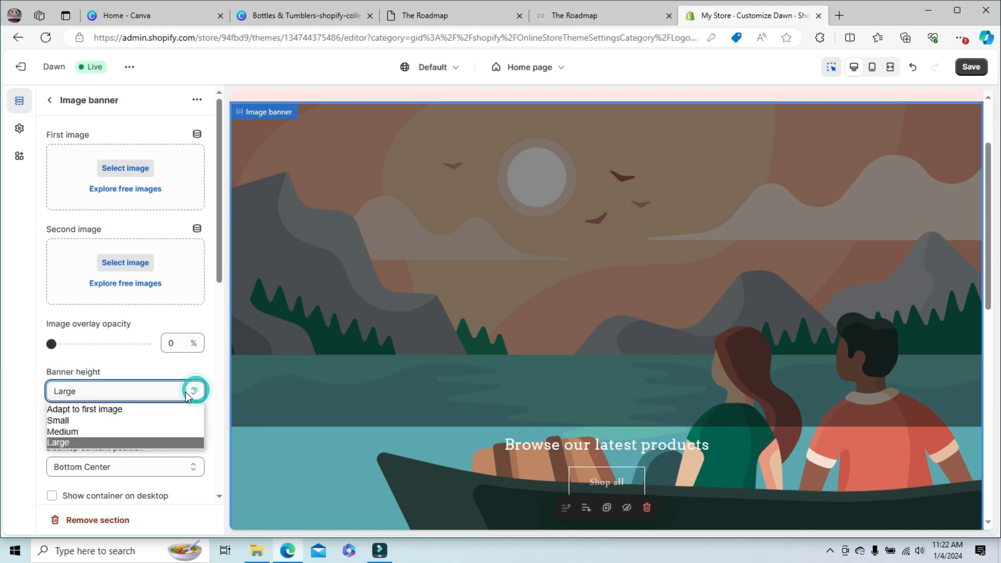
click(85, 409)
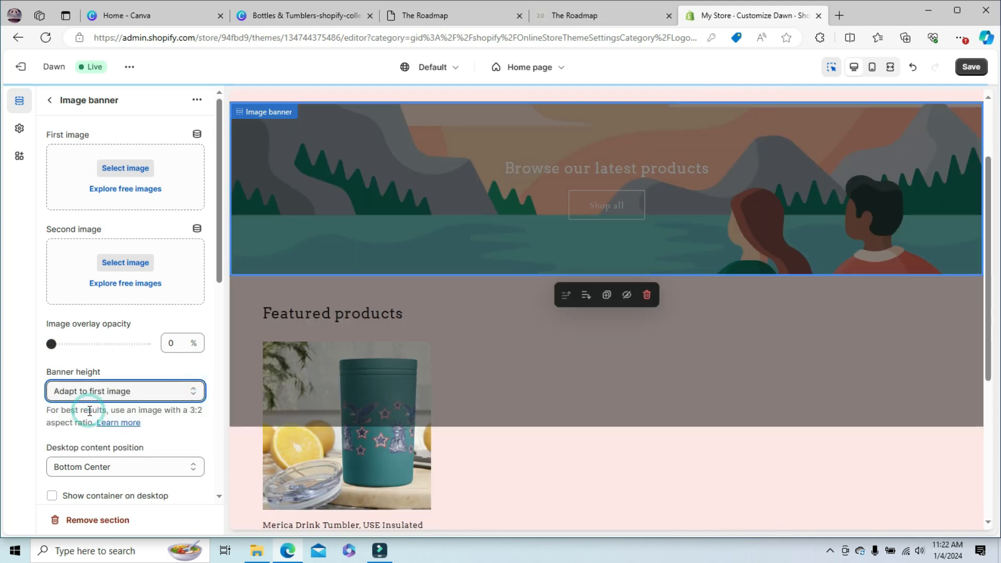
scroll(980, 222, up, 2)
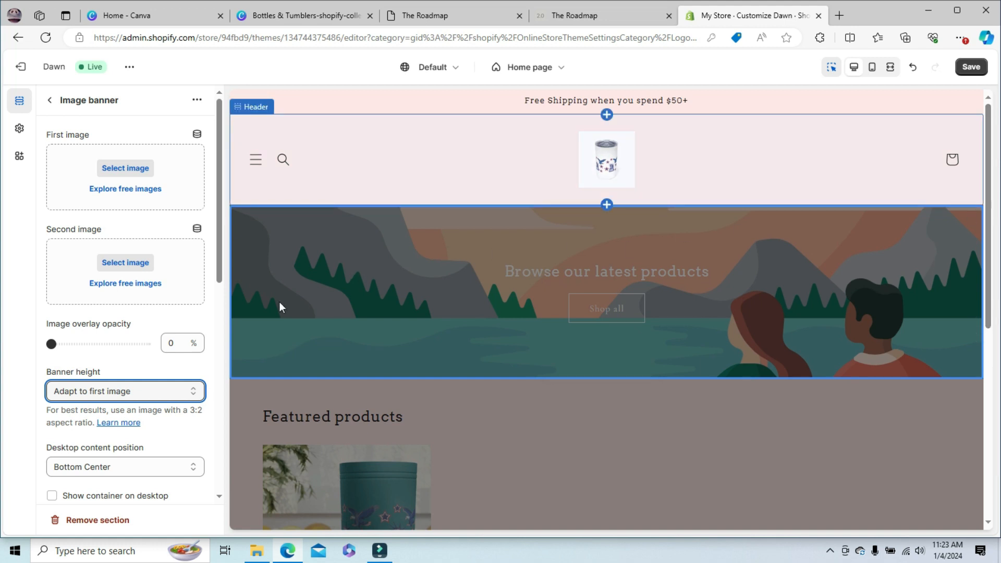
- Check the header's drawer menu in the preview, close it and return to the section list
click(395, 313)
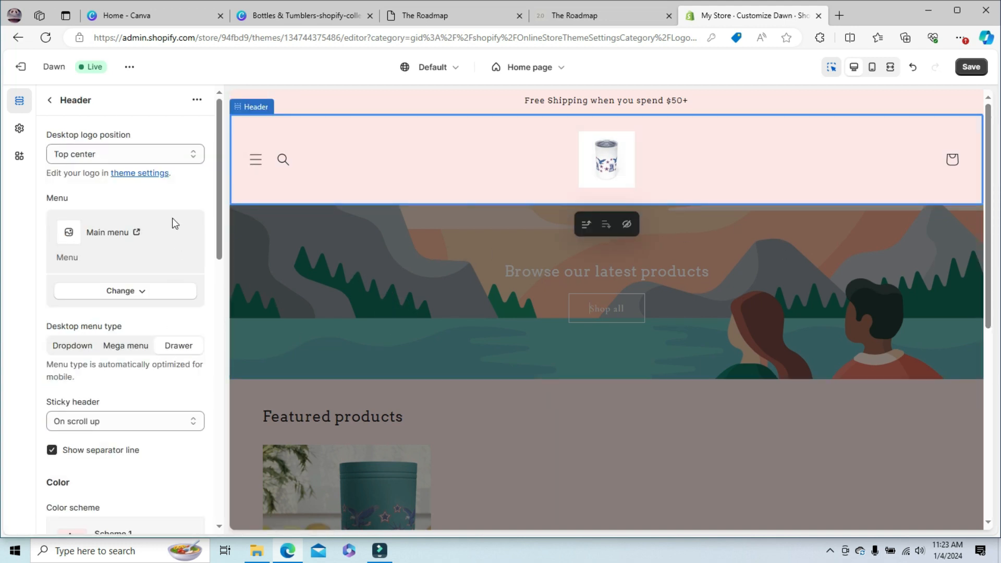
click(412, 332)
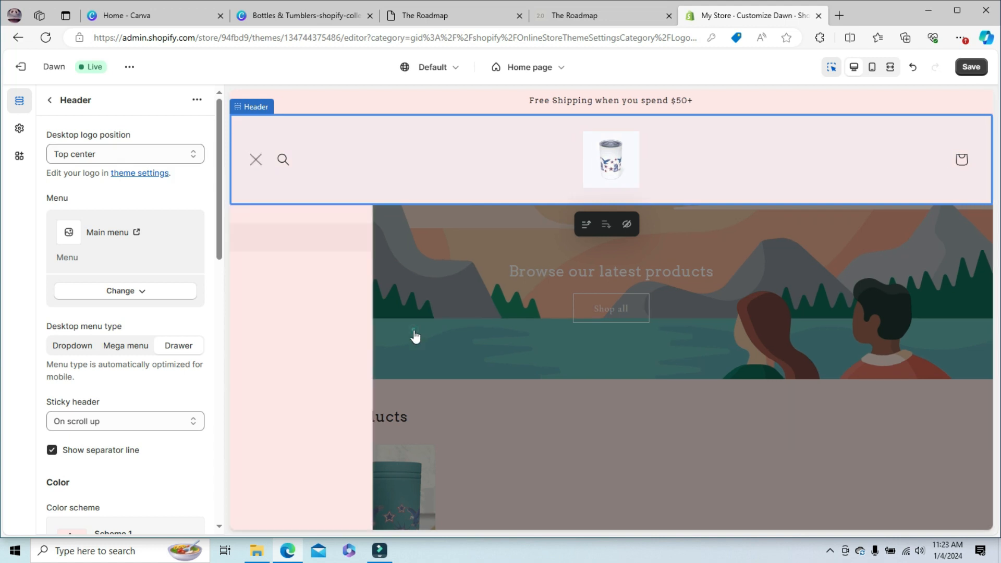
click(556, 358)
click(556, 360)
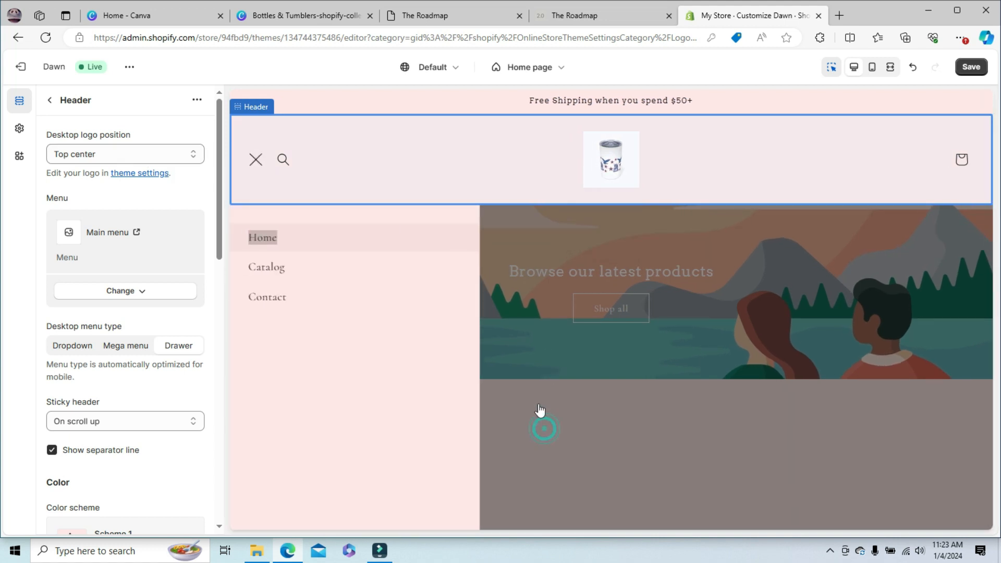
click(505, 308)
click(50, 100)
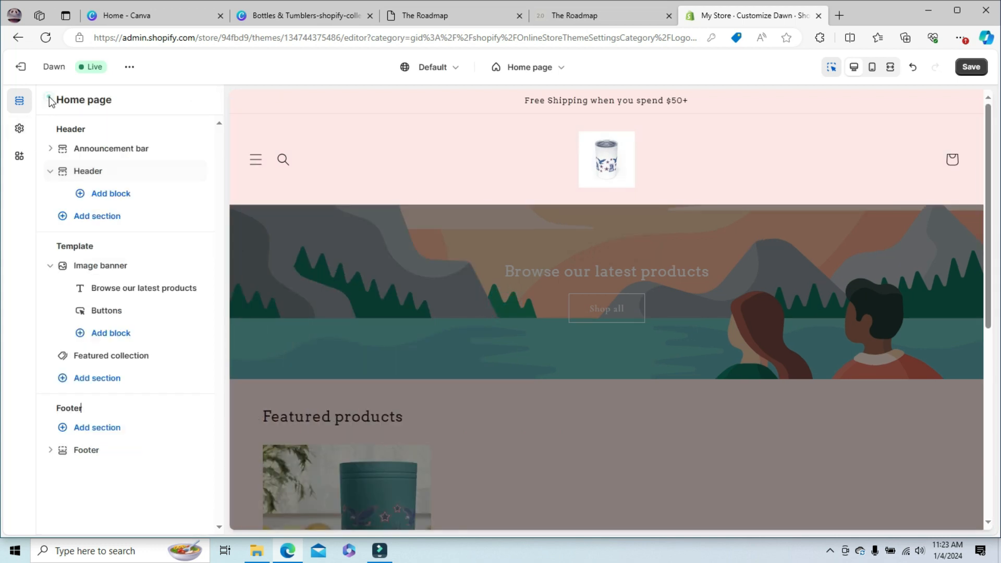
- Review the image banner's settings and the colors of its Scheme 3 color scheme without editing them
click(99, 274)
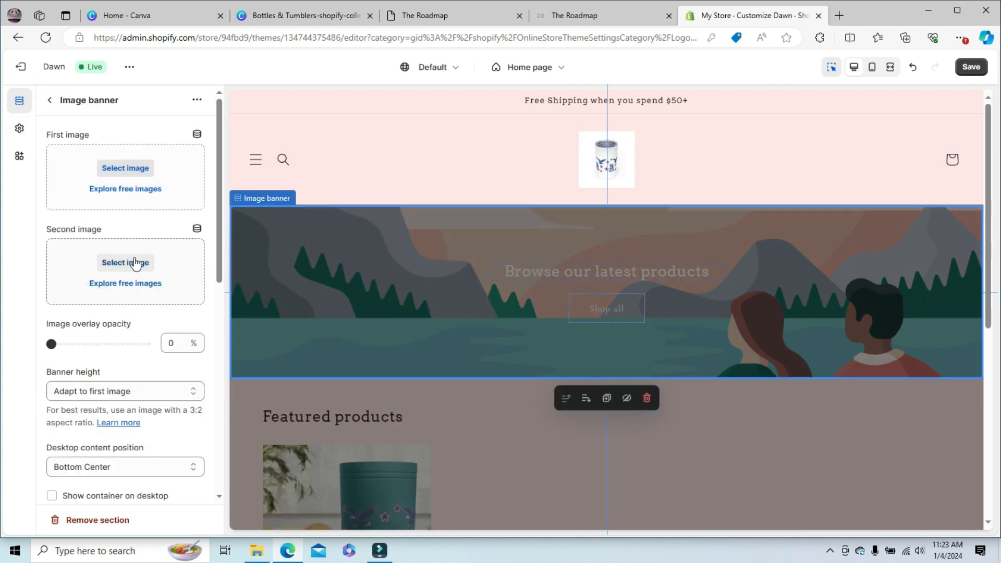
drag(217, 251, 231, 389)
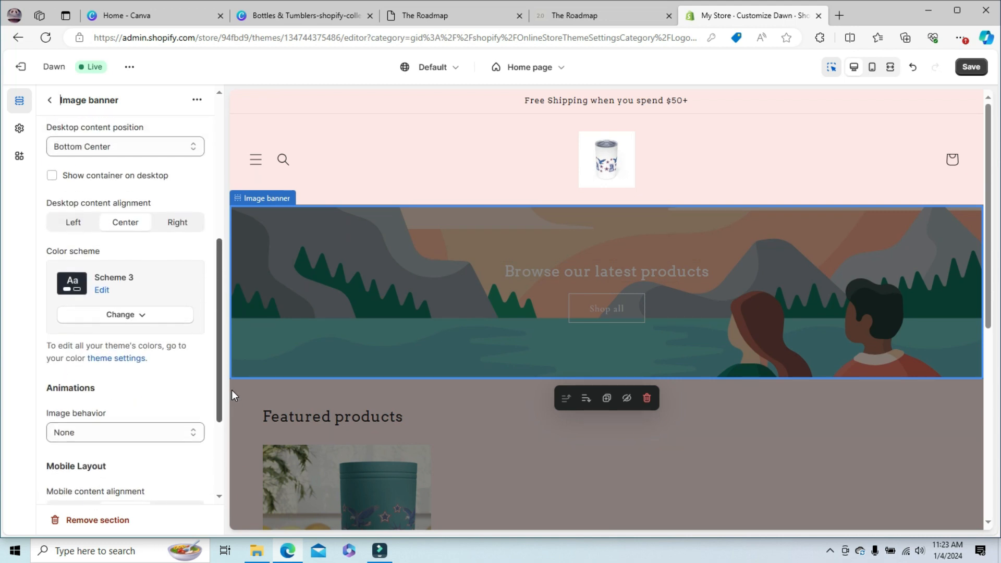
click(100, 290)
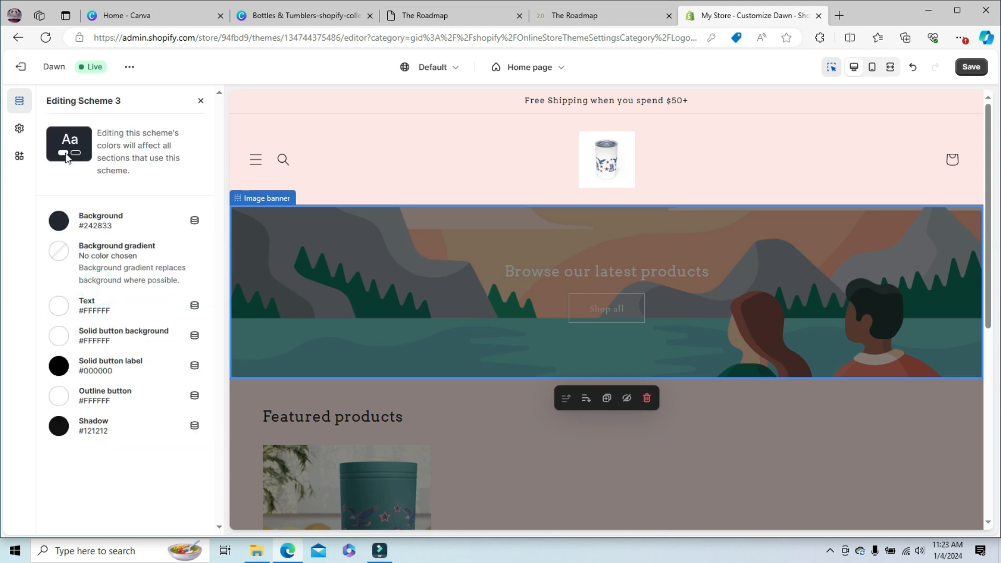
click(200, 102)
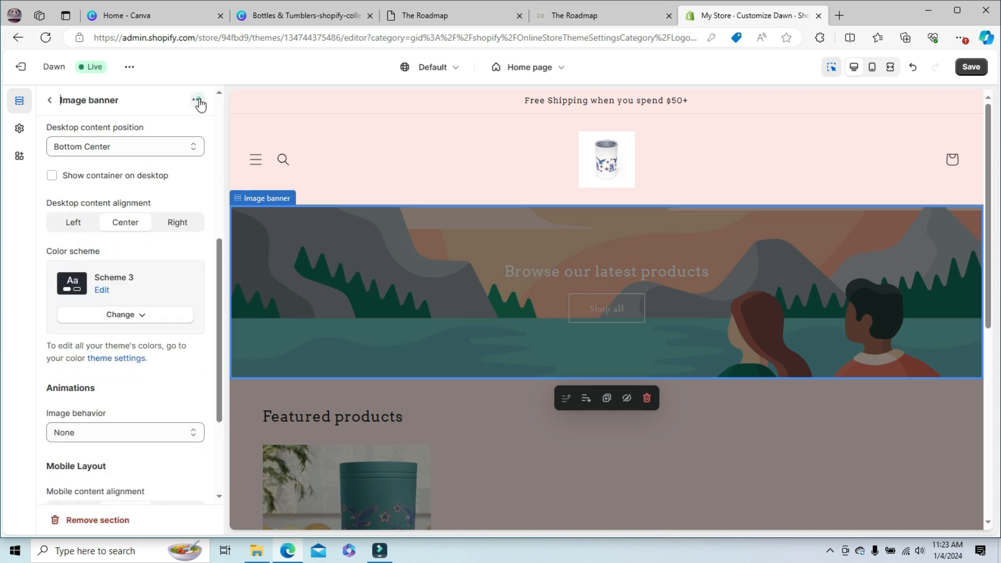
- Try Scheme 1 and Scheme 4 on the image banner and set its color scheme to Scheme 5
click(117, 317)
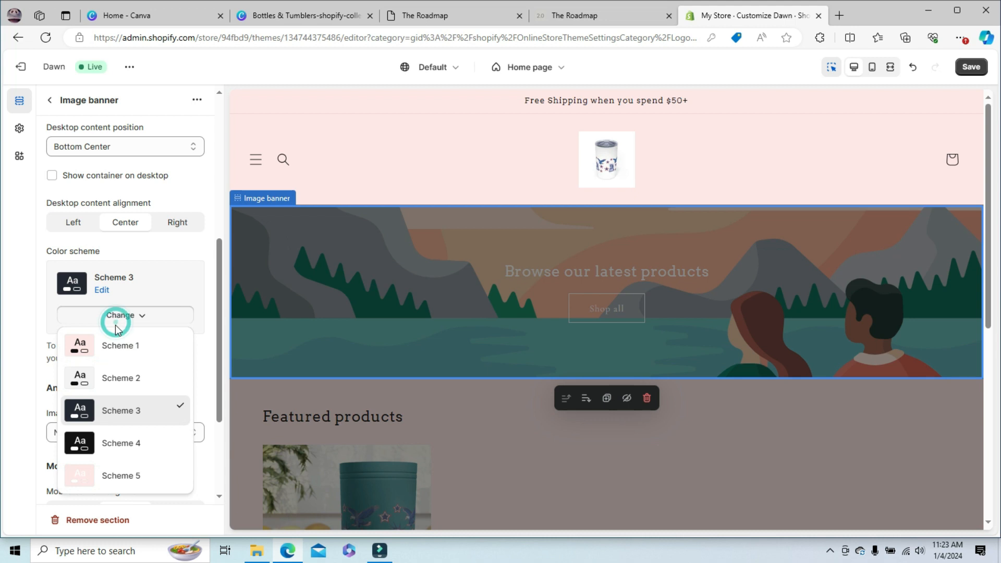
click(98, 347)
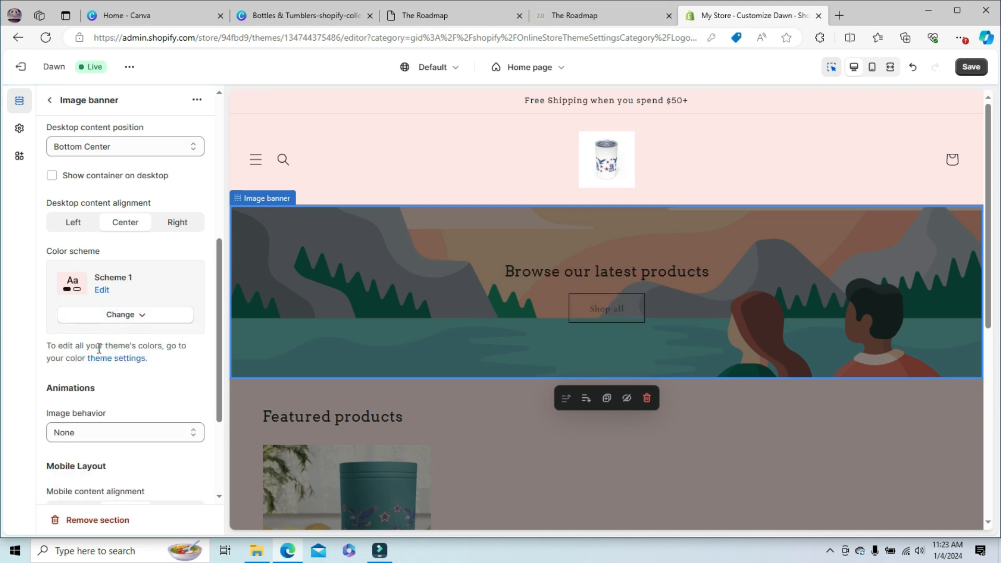
click(149, 318)
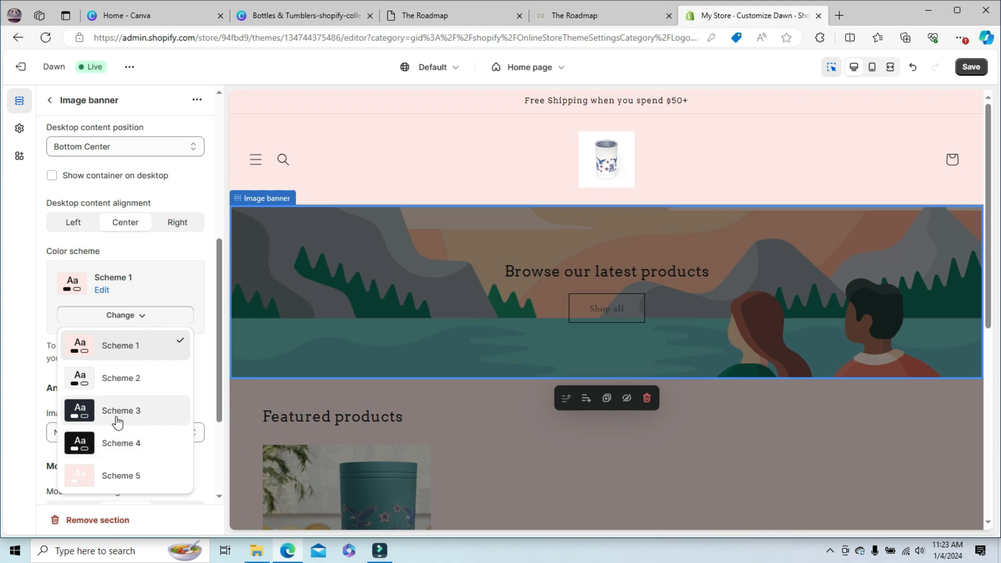
click(114, 443)
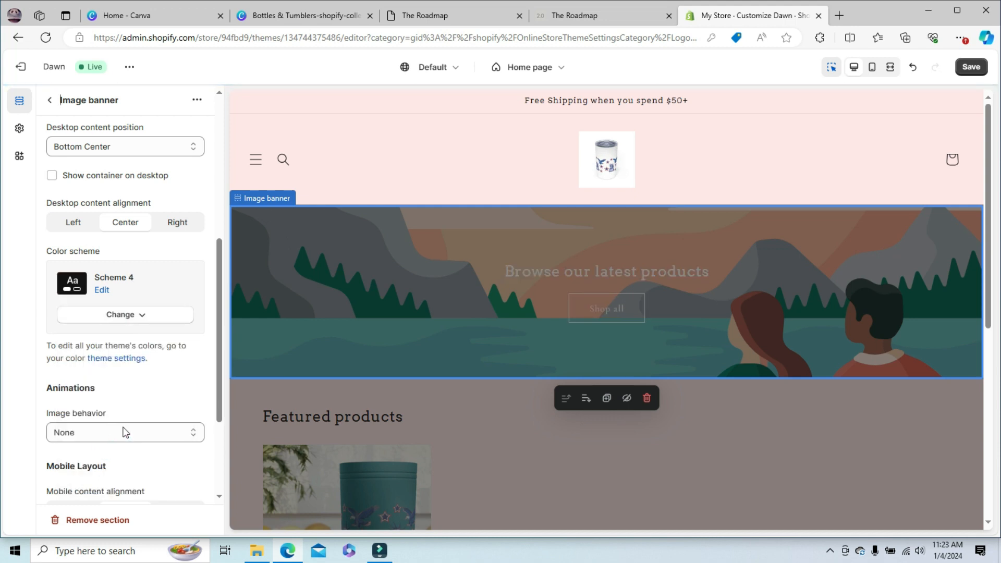
click(148, 315)
click(115, 473)
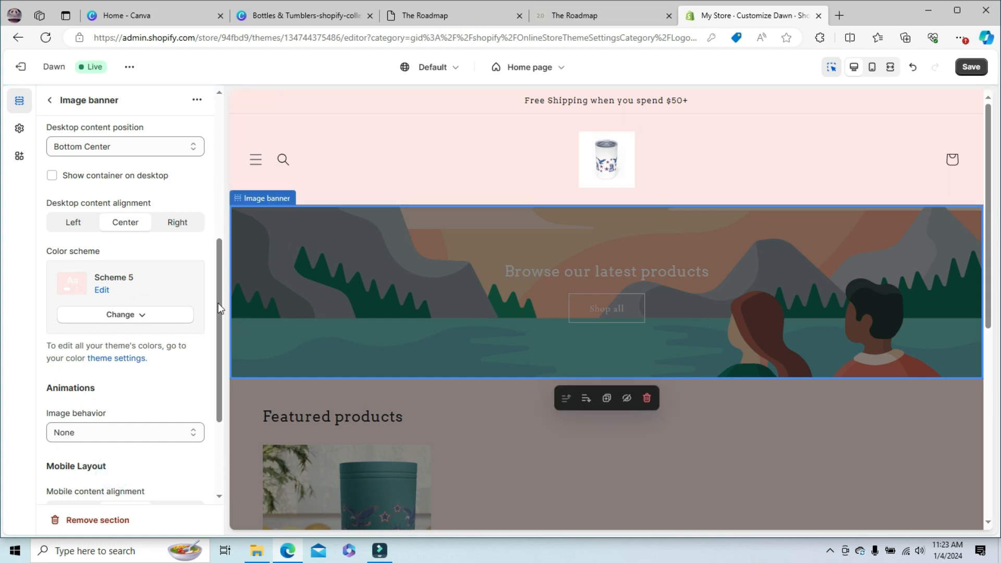
- Upload the Bottles & Tumblers-shopify-collection-image file from Downloads and set it as the image banner's first image
scroll(218, 297, down, 3)
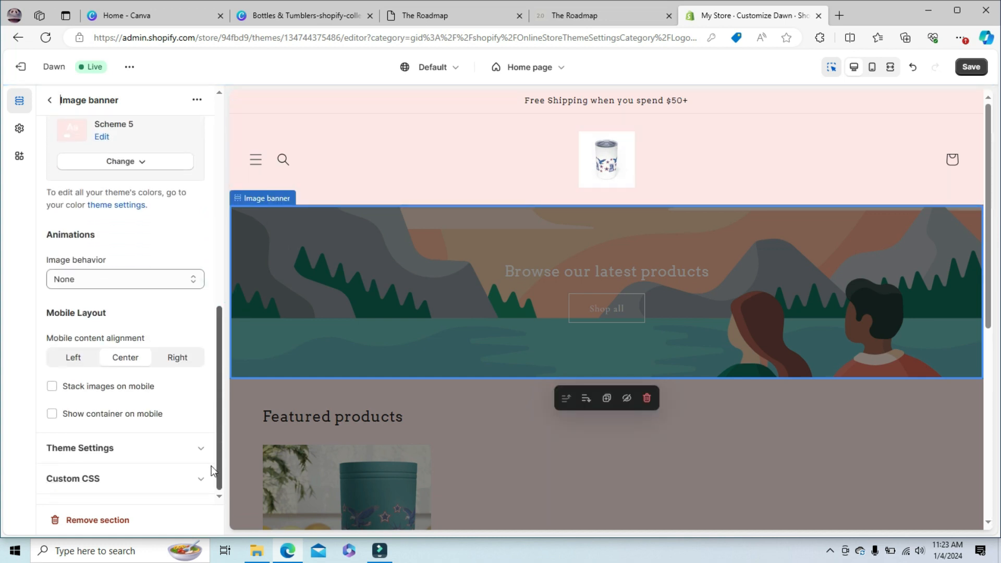
scroll(208, 203, up, 10)
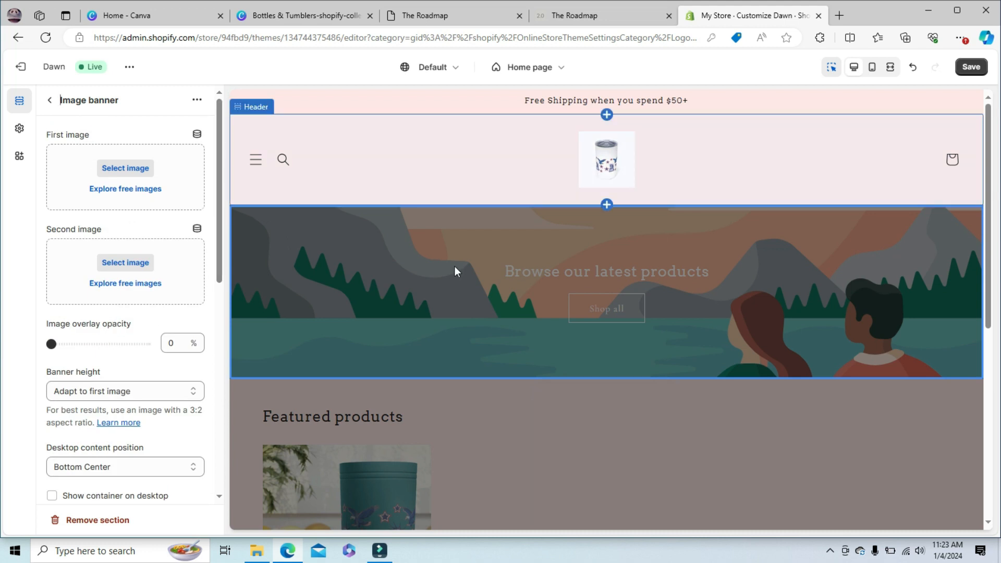
click(130, 174)
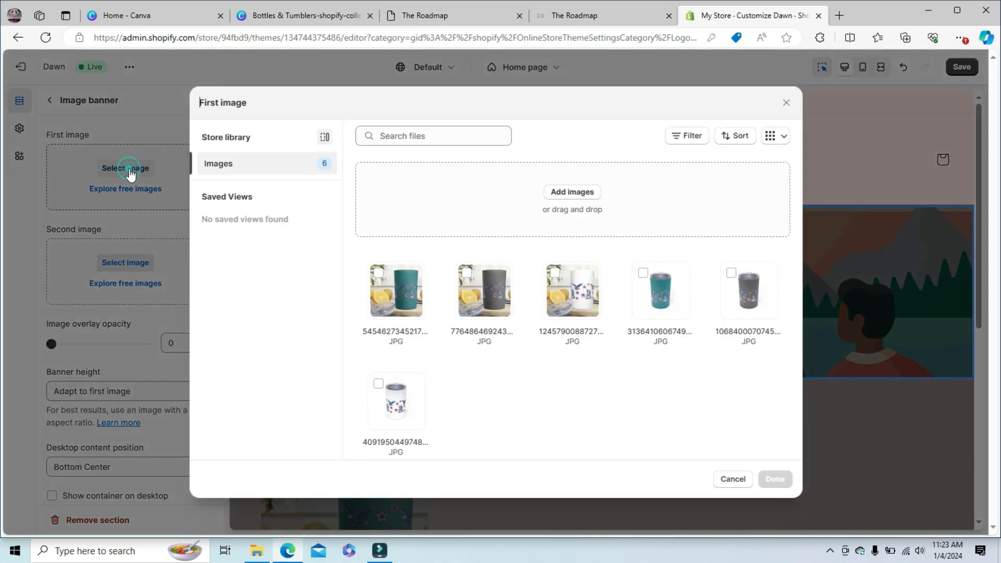
click(572, 192)
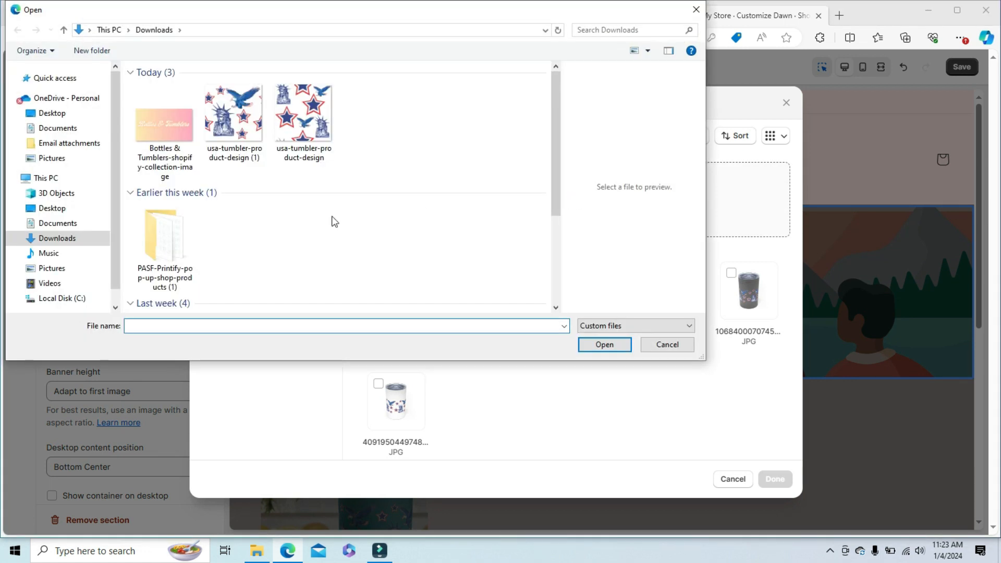
double_click(164, 122)
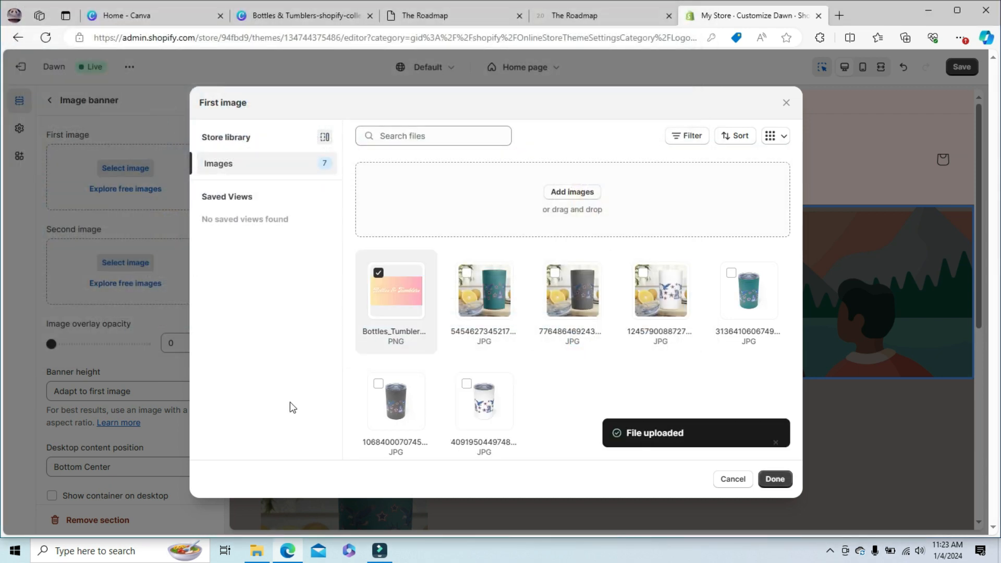
click(775, 479)
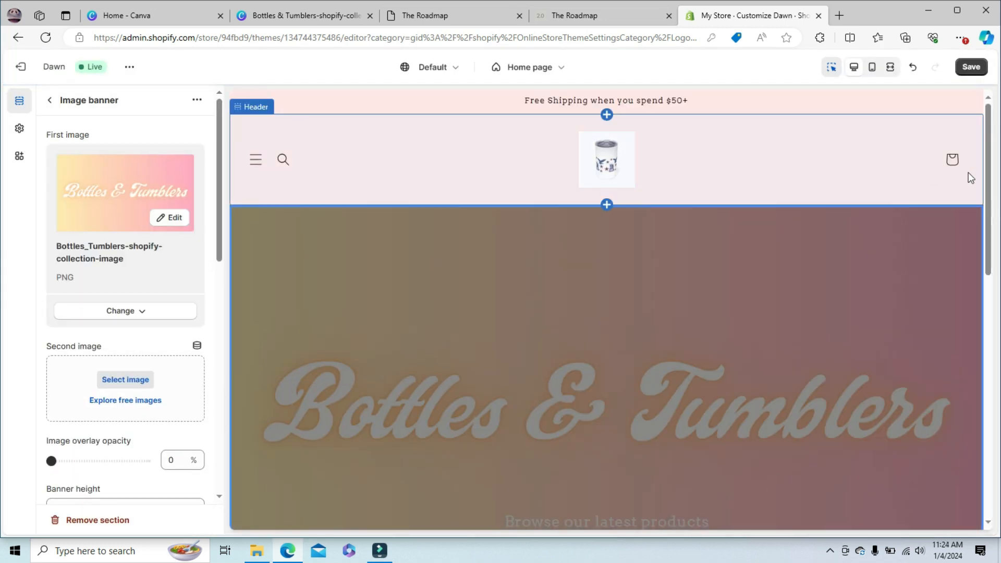
- Check the image banner in the preview and save the theme changes
scroll(988, 166, down, 2)
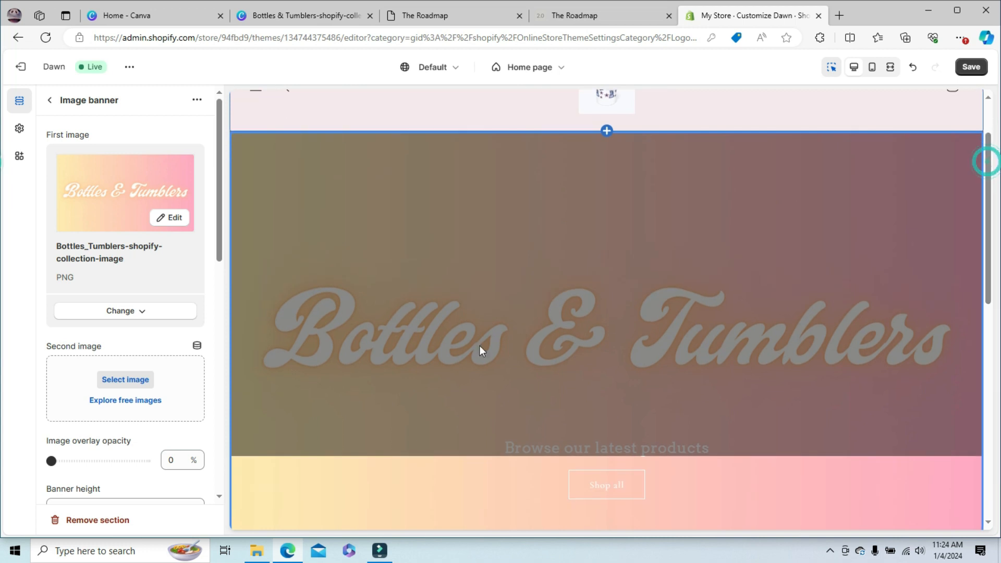
drag(220, 202, 221, 321)
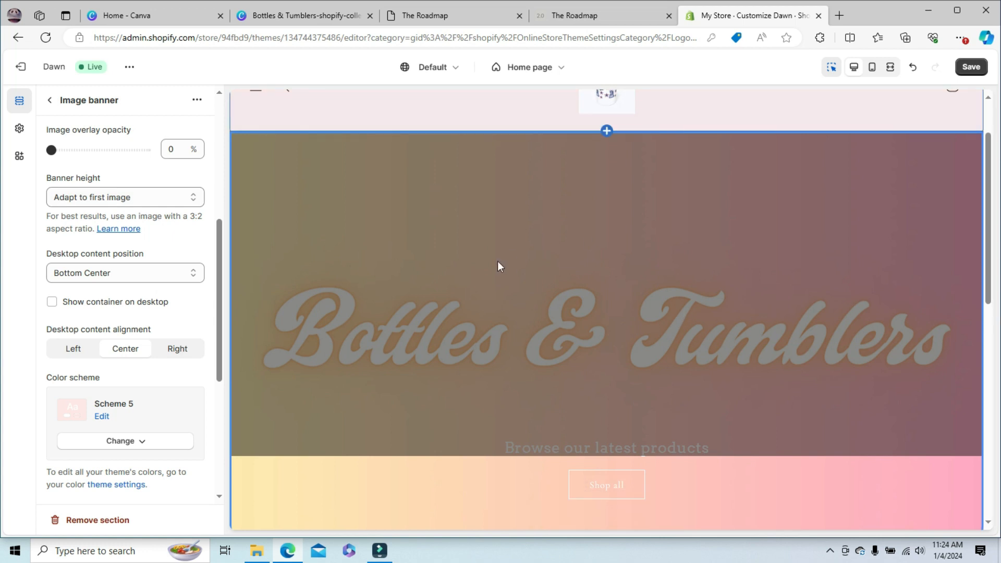
drag(988, 231, 988, 319)
click(703, 392)
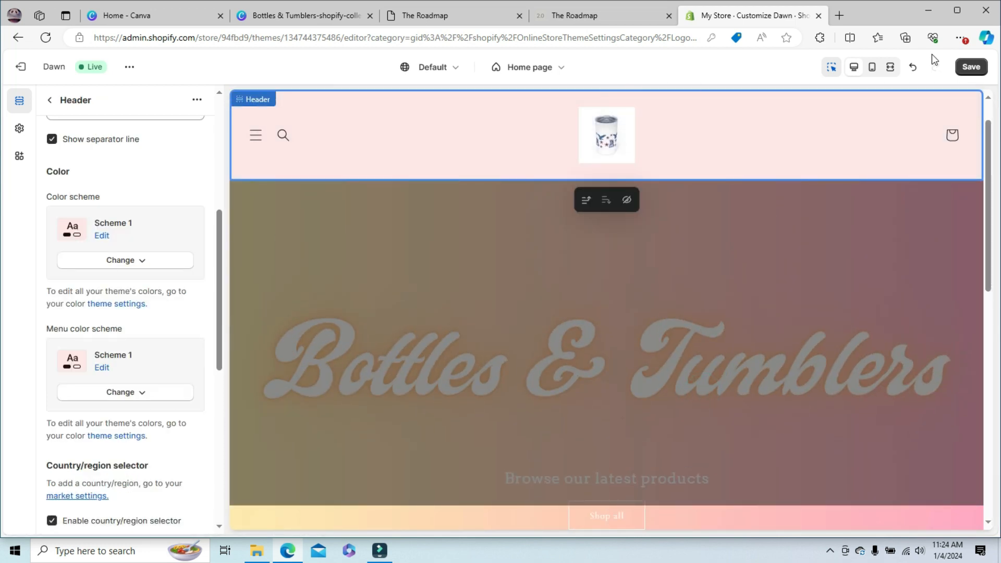
click(970, 66)
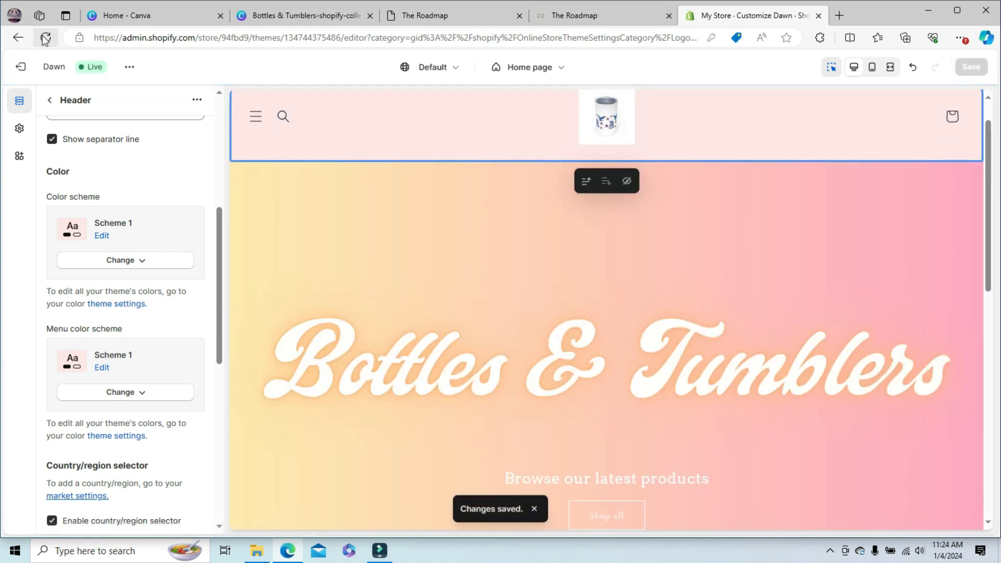
drag(987, 177, 999, 85)
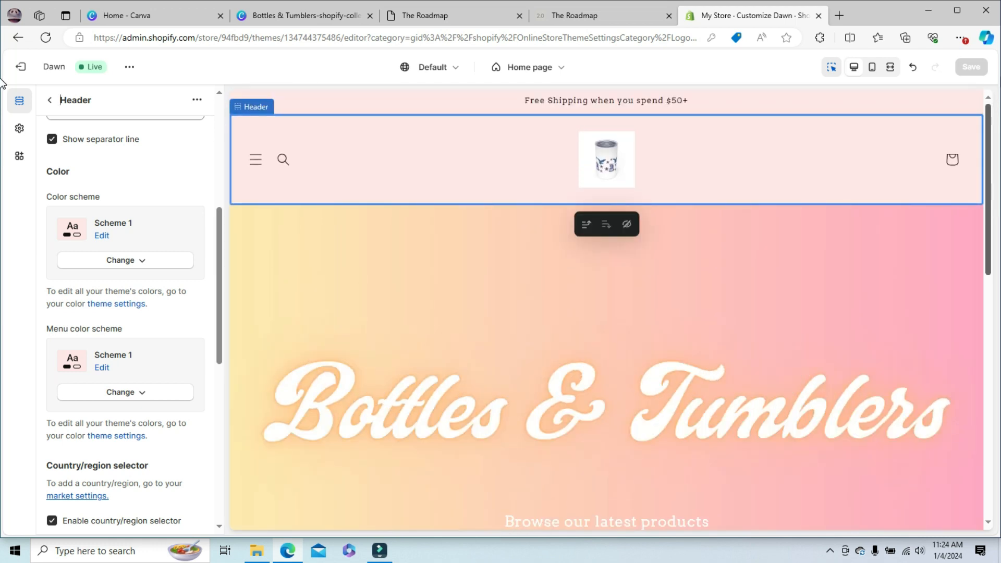
drag(990, 152, 990, 195)
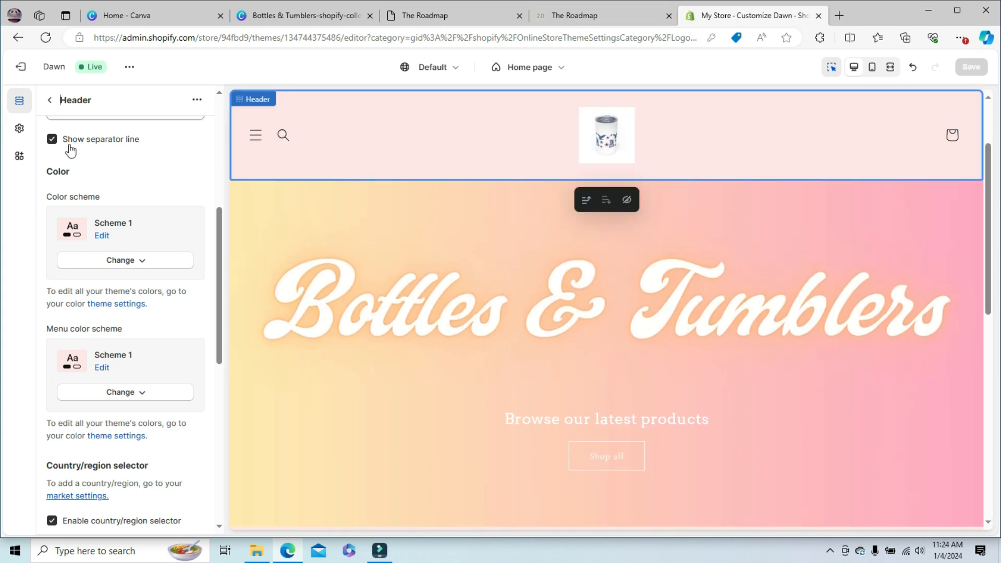
- Change the image banner's heading block text to "Shop Tumblers"
click(51, 101)
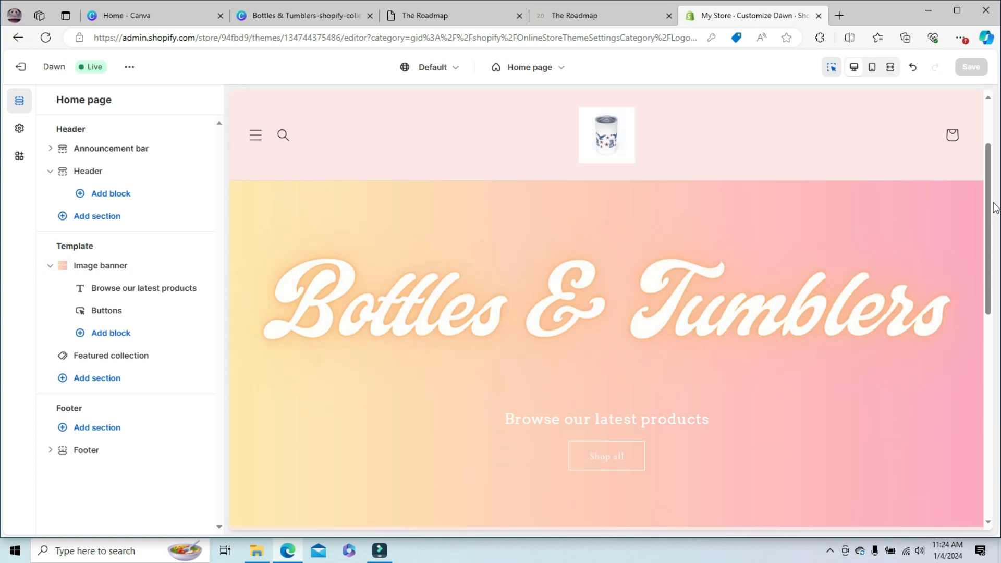
scroll(992, 209, down, 2)
drag(991, 217, 1, 264)
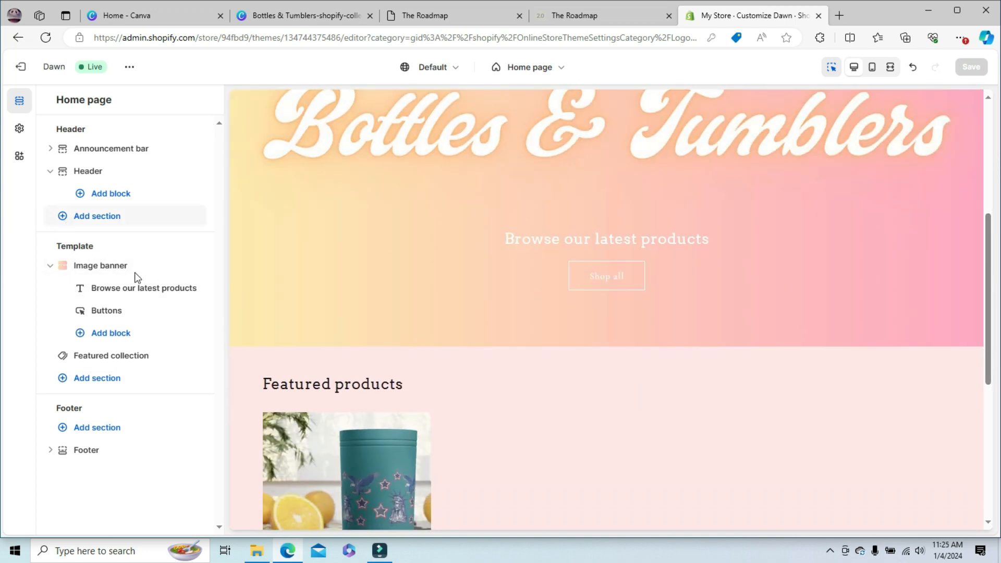
click(108, 288)
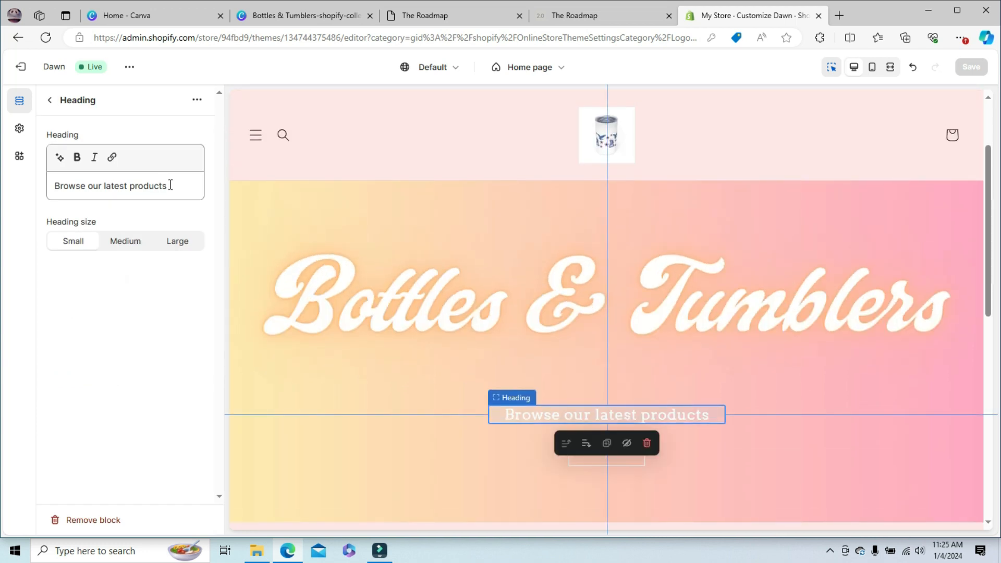
drag(182, 186, 41, 186)
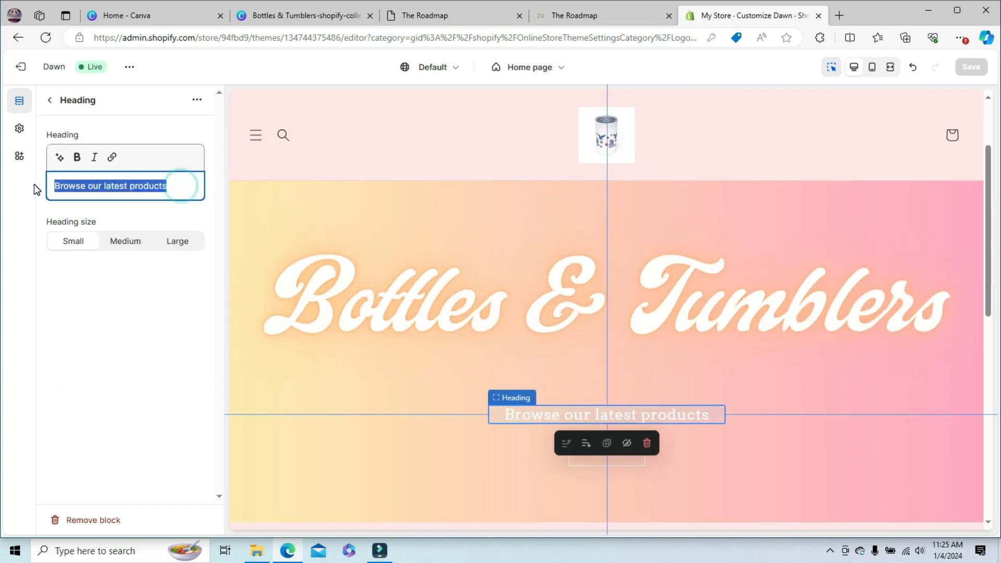
text(Sho)
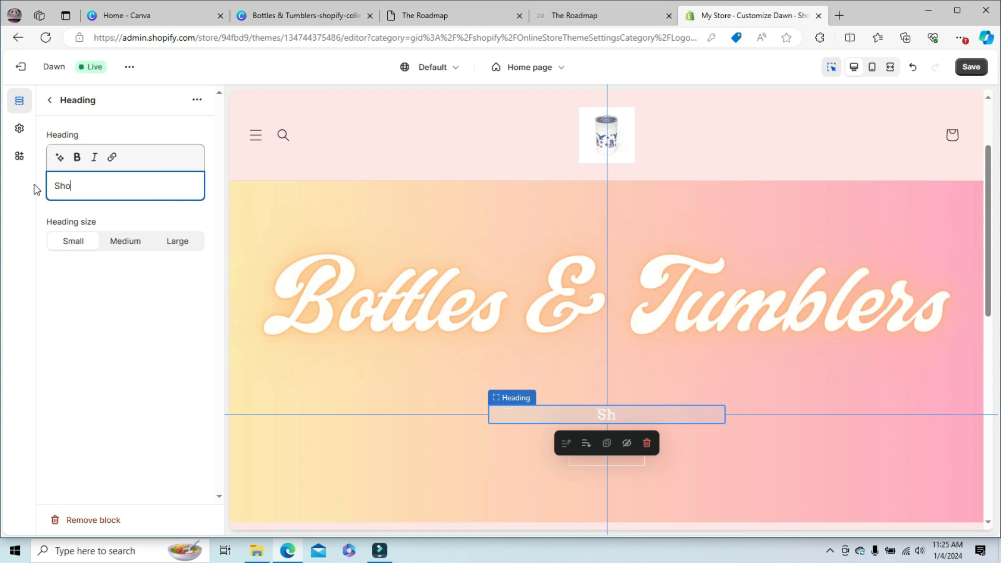
text(p Tub)
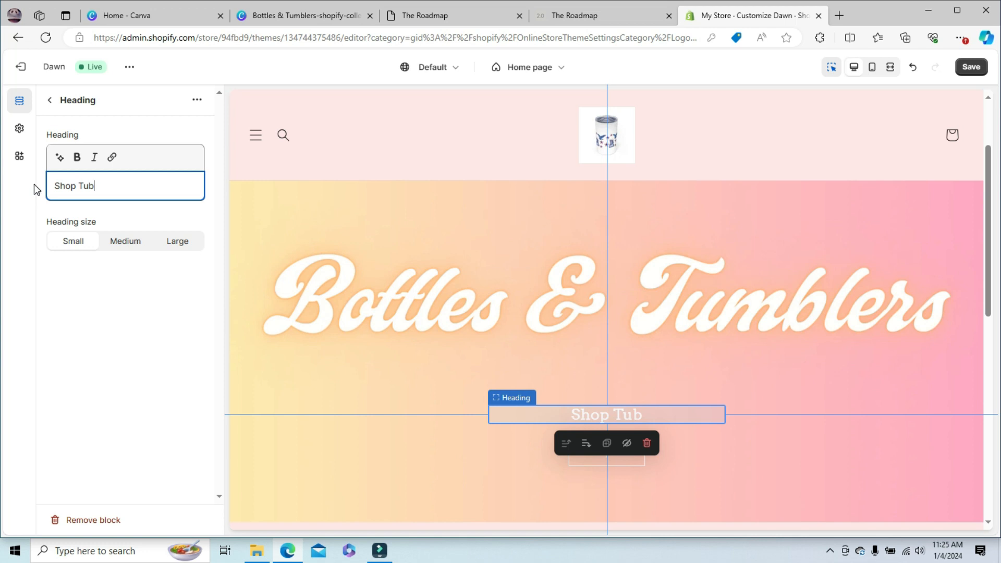
key(BackSpace)
text(mblers)
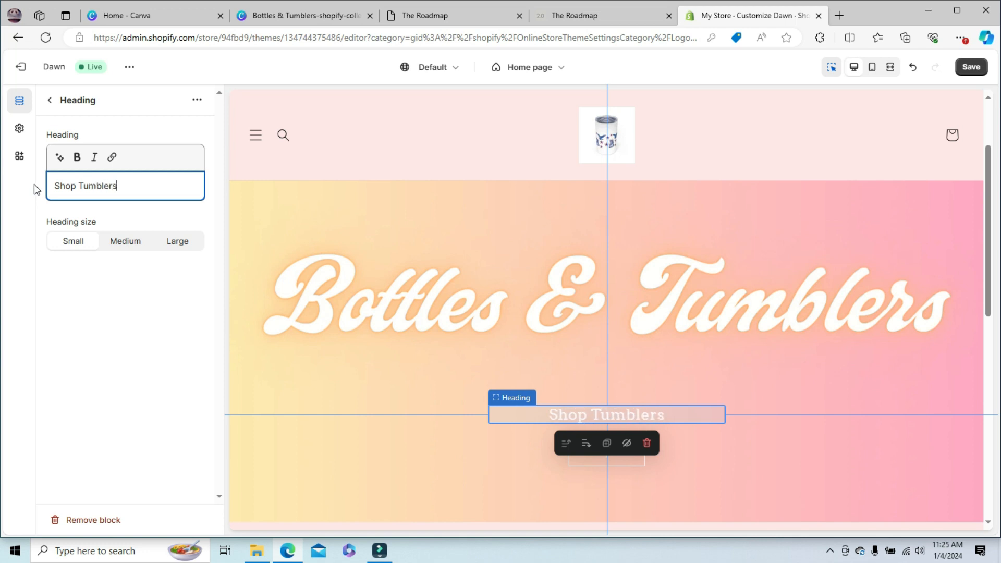
- Try the Medium and Large sizes on the banner heading and set it back to Small
click(131, 249)
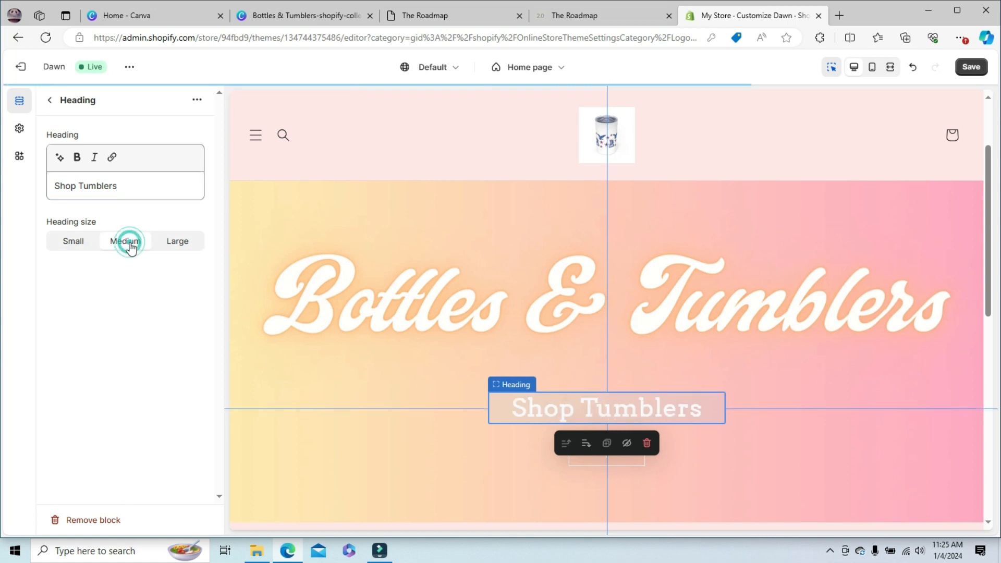
click(186, 245)
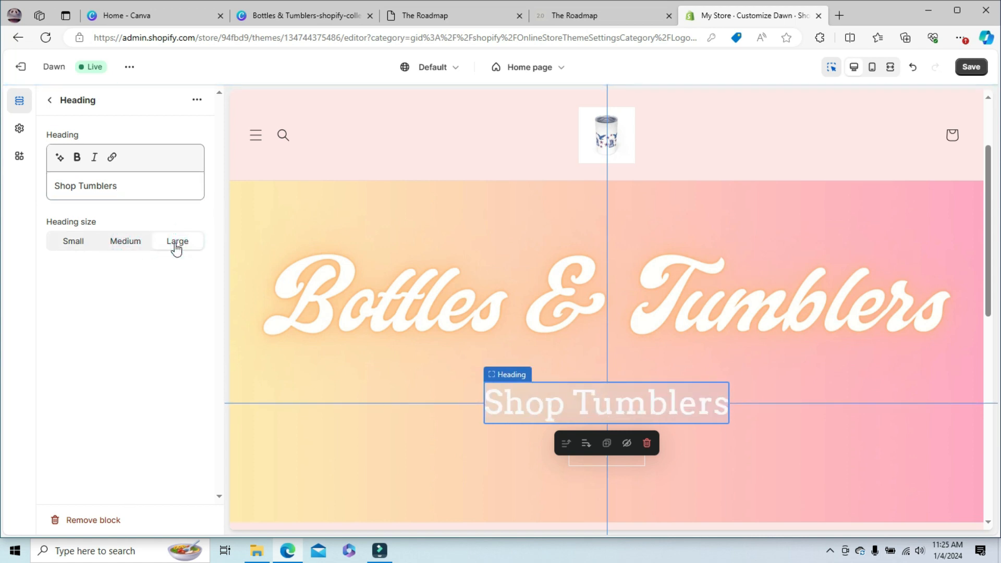
click(70, 245)
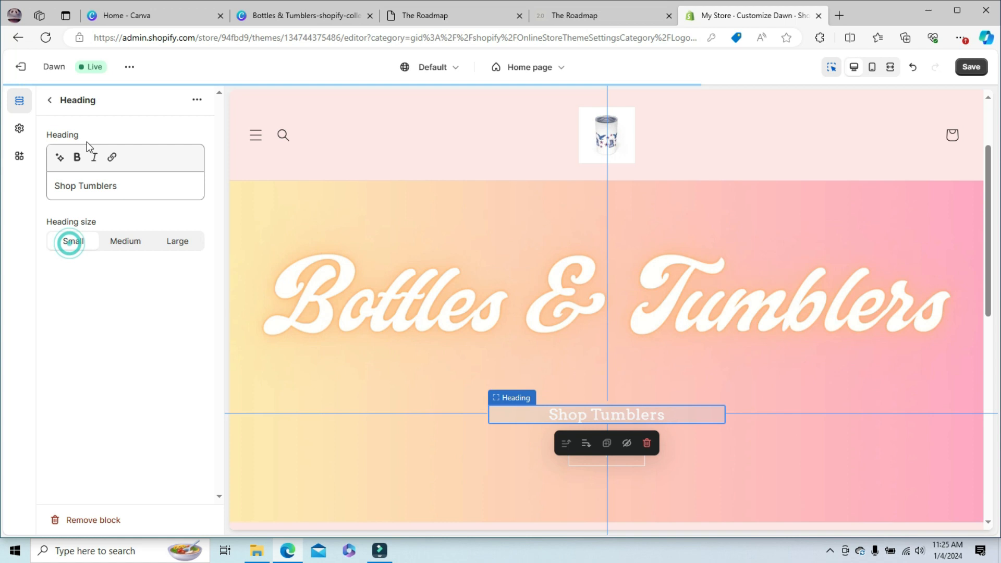
- Set the first button label in the image banner's Buttons block to "Shop Tumblers"
click(50, 99)
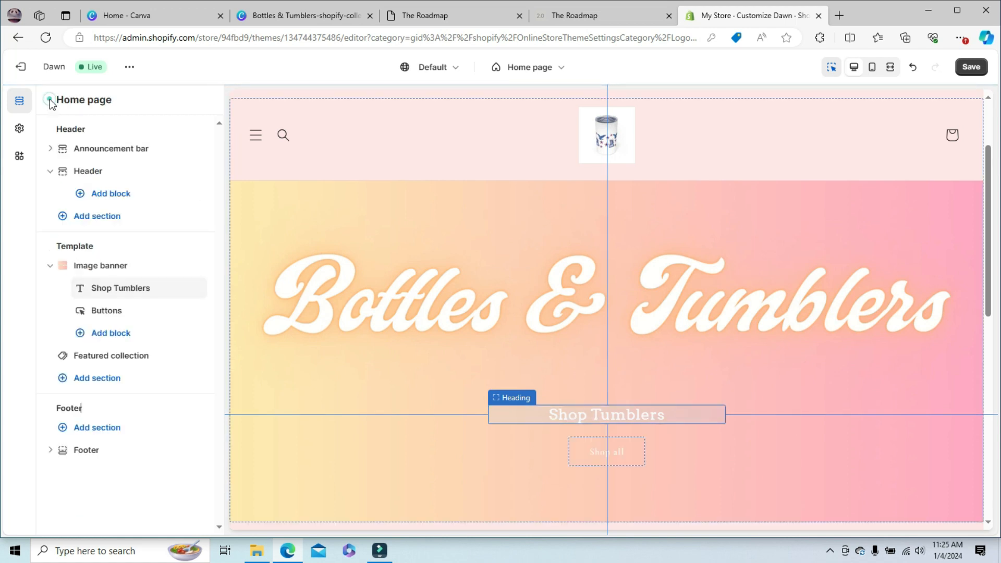
click(111, 312)
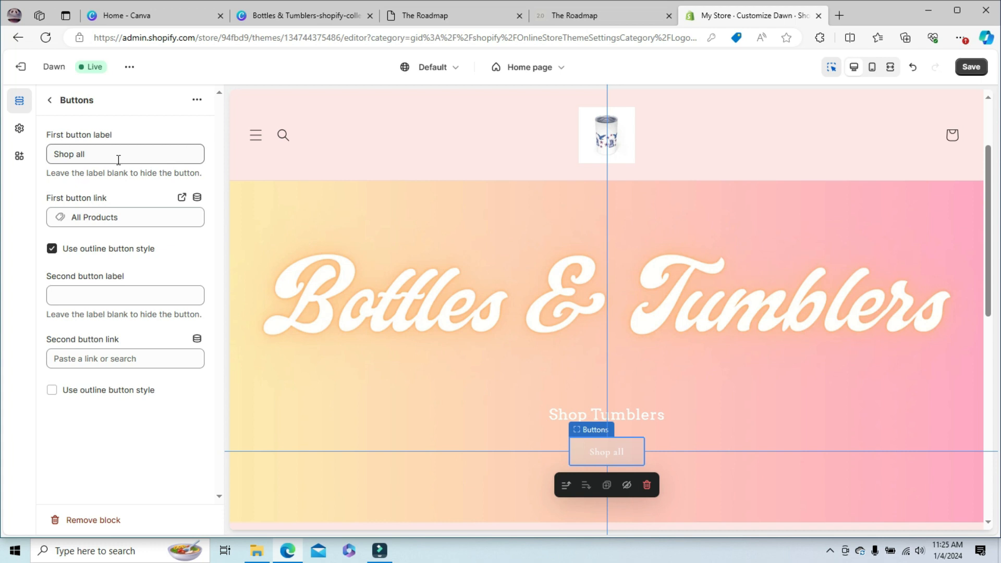
click(101, 155)
double_click(99, 155)
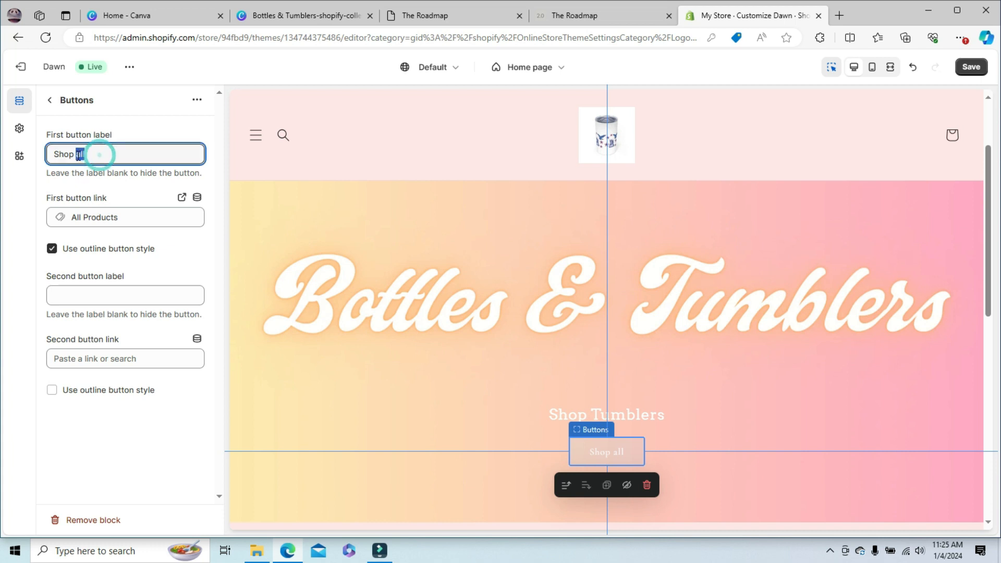
text(Ty)
key(BackSpace)
text(umblers)
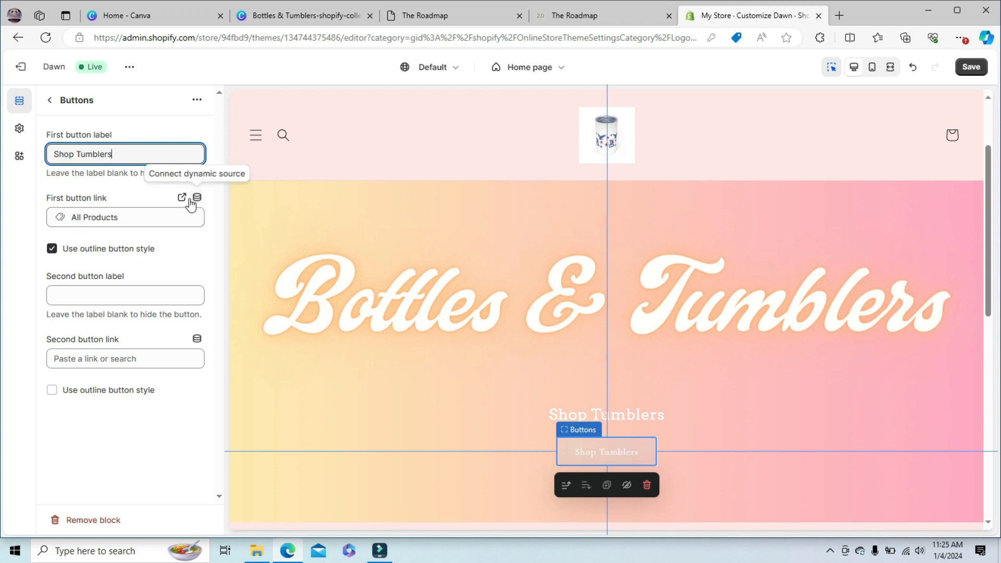
- Link the banner's first button to the Bottles & Tumblers collection and return to the section list
click(117, 216)
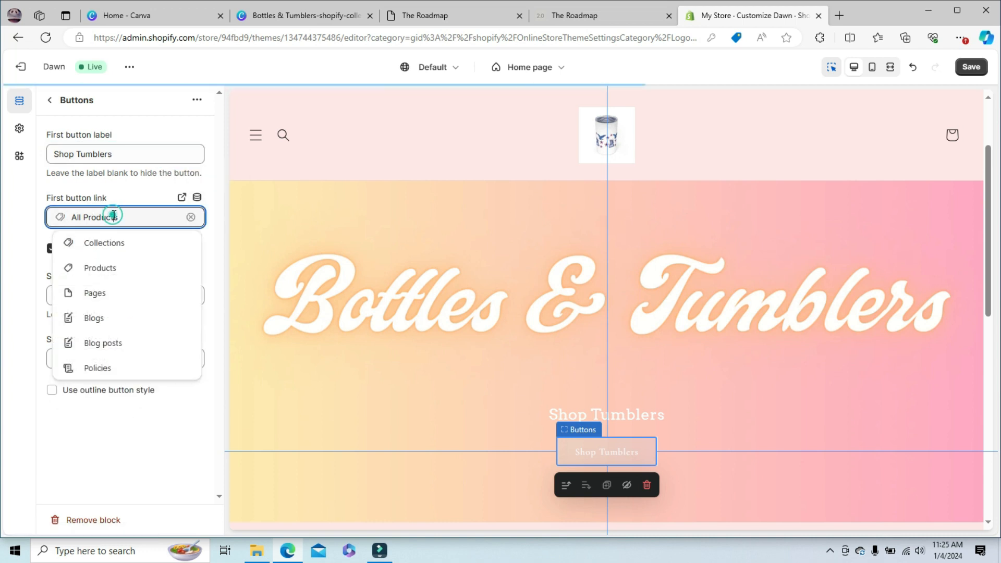
click(116, 244)
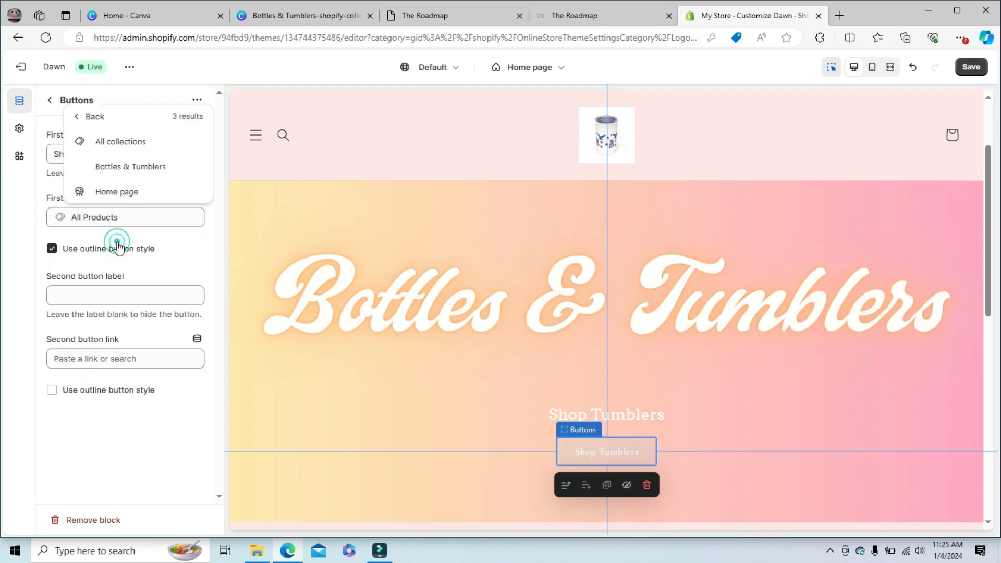
click(118, 166)
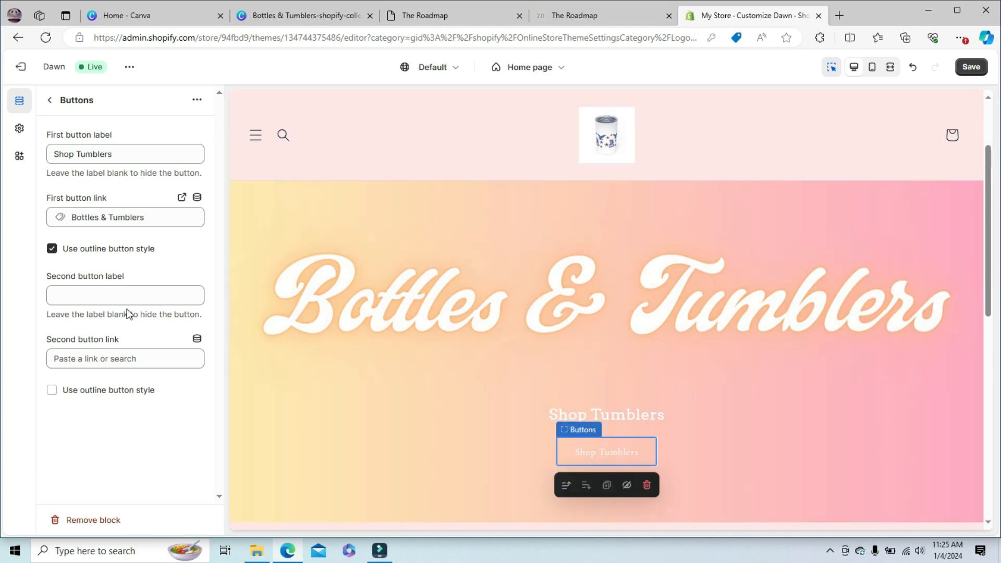
click(49, 102)
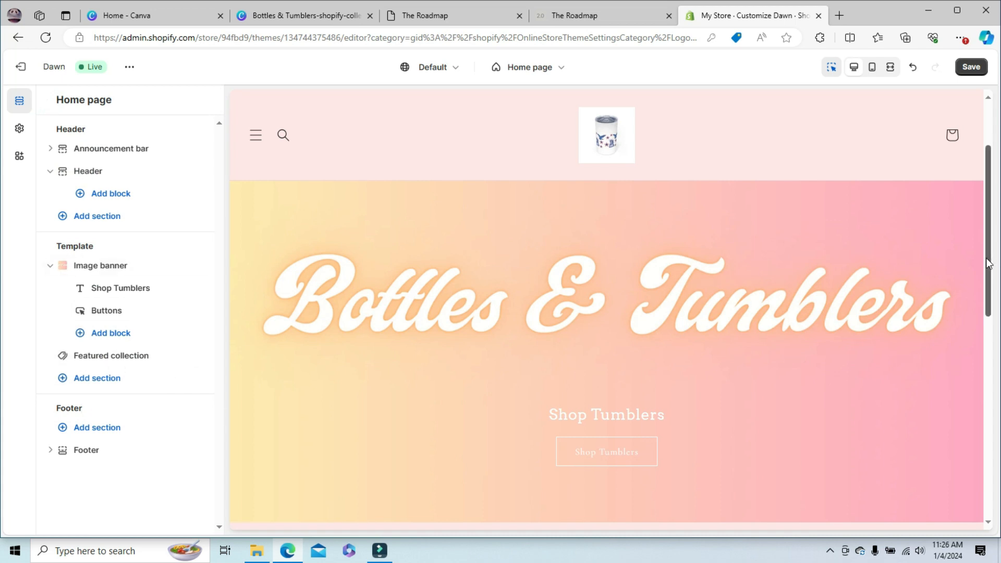
- Test the image banner's Shop Tumblers button in the preview and look through the Bottles & Tumblers collection page it links to
scroll(988, 263, down, 2)
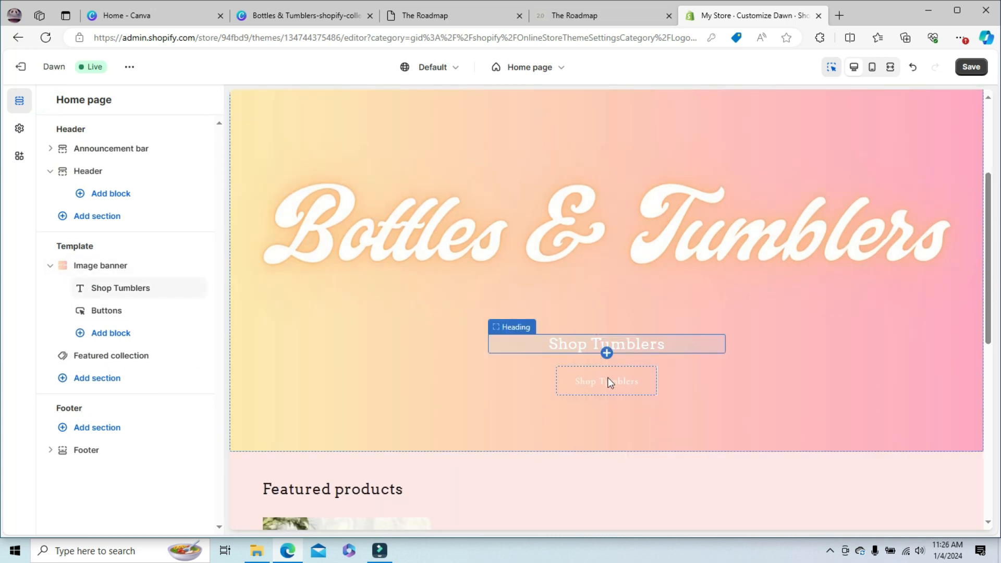
click(606, 384)
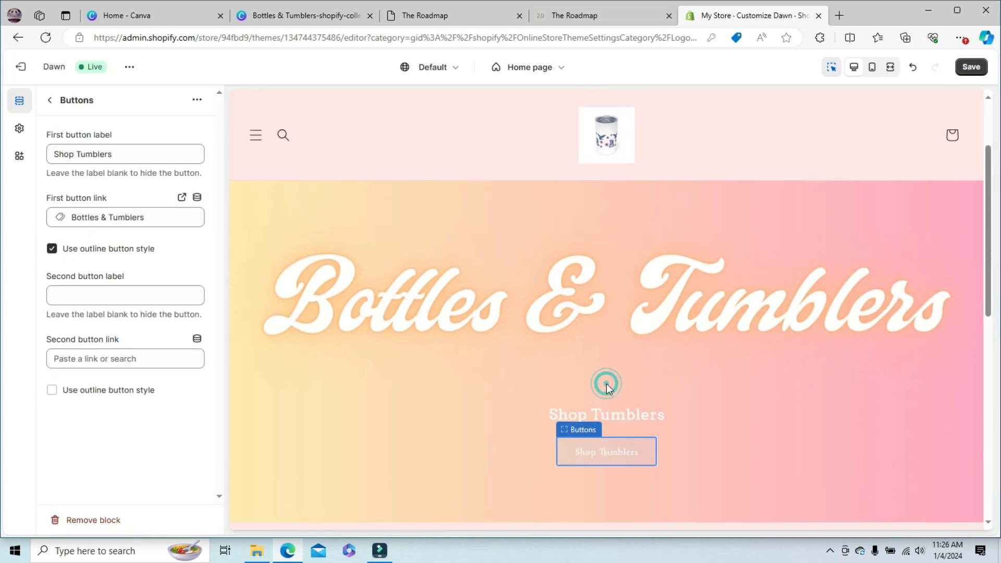
click(602, 457)
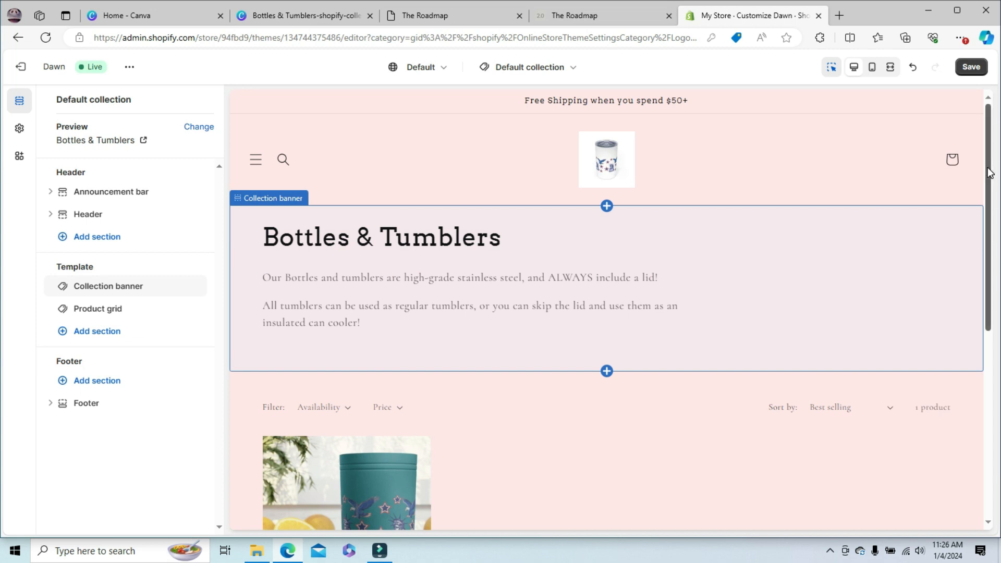
scroll(989, 170, down, 10)
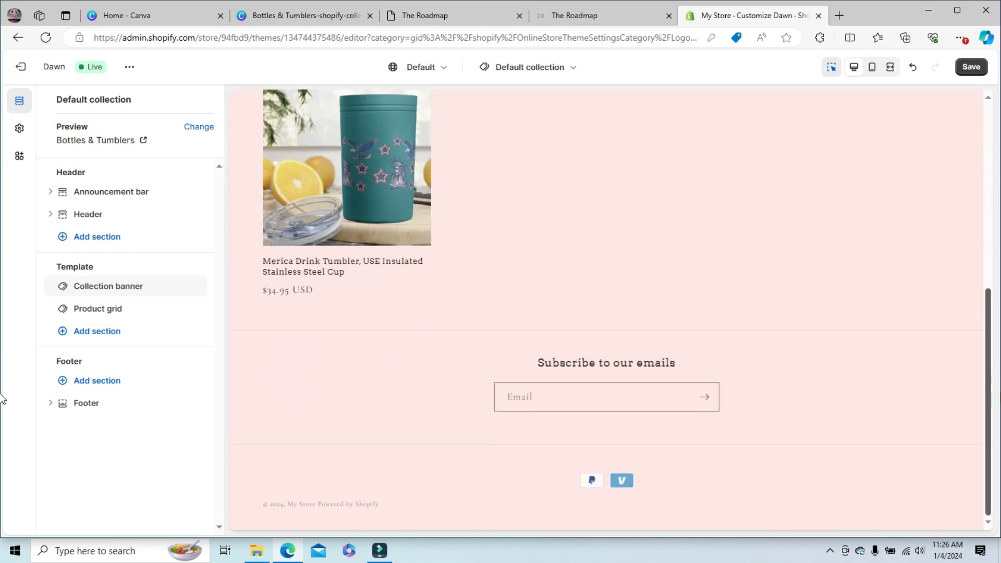
drag(999, 430, 996, 61)
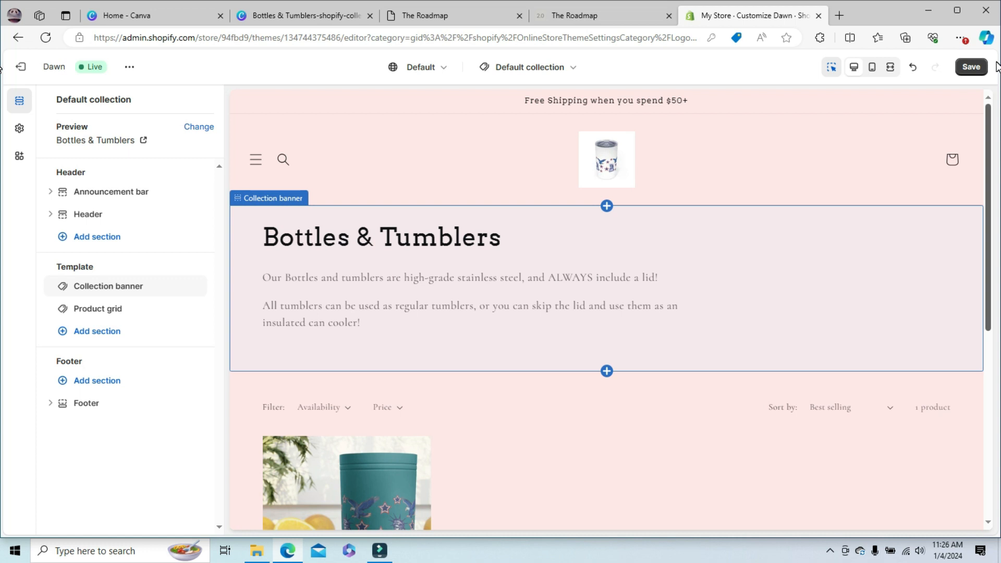
drag(996, 62, 999, 169)
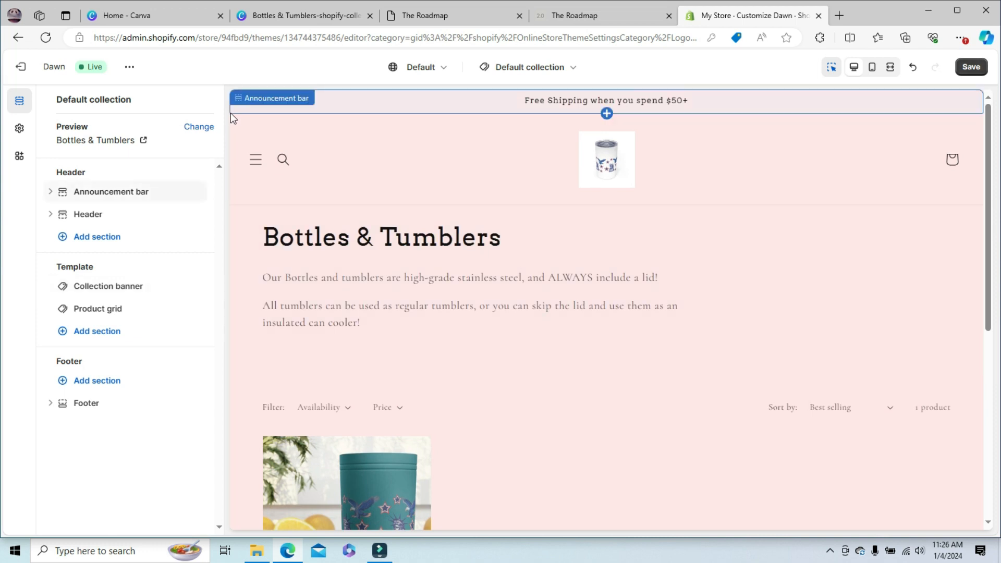
- Return the preview from the Bottles & Tumblers collection page to the store's home page
click(257, 162)
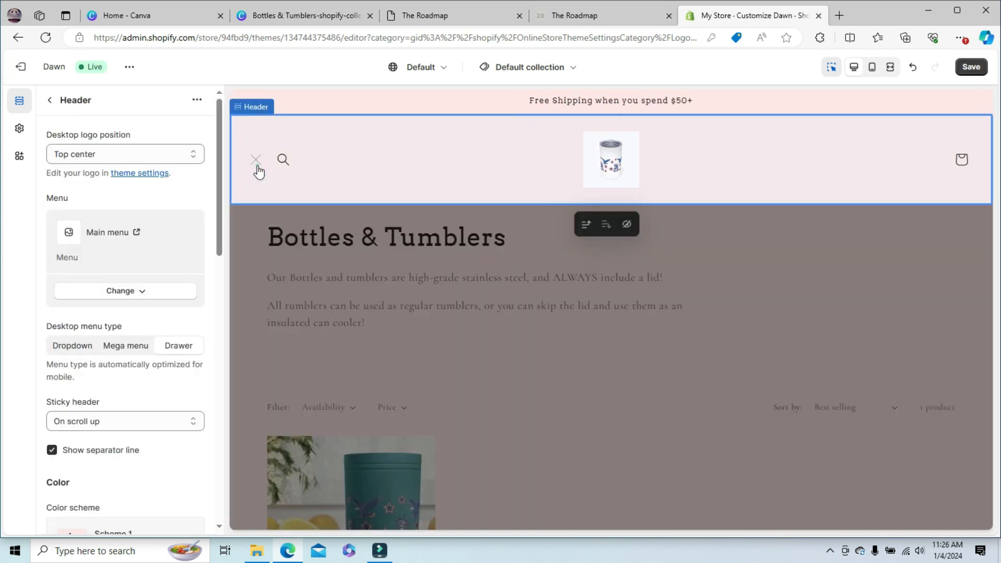
click(262, 236)
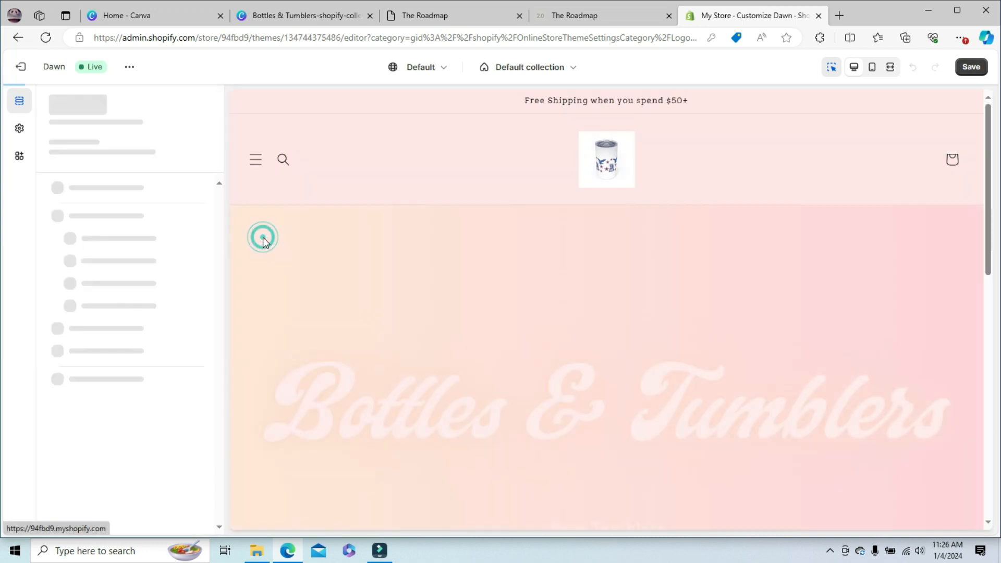
click(606, 166)
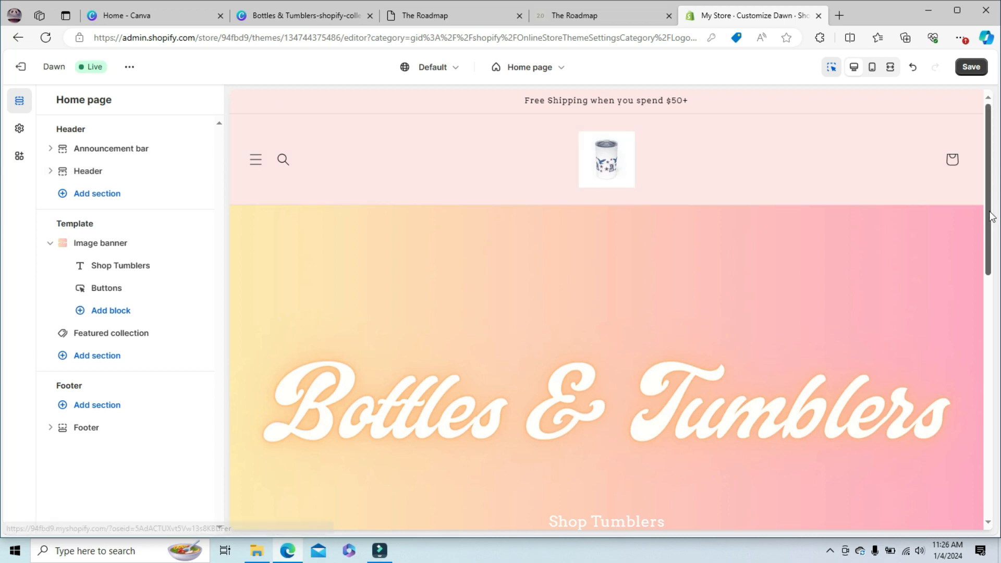
- Change the Featured collection section's heading to "Bottles & Tumblers"
drag(987, 211, 996, 411)
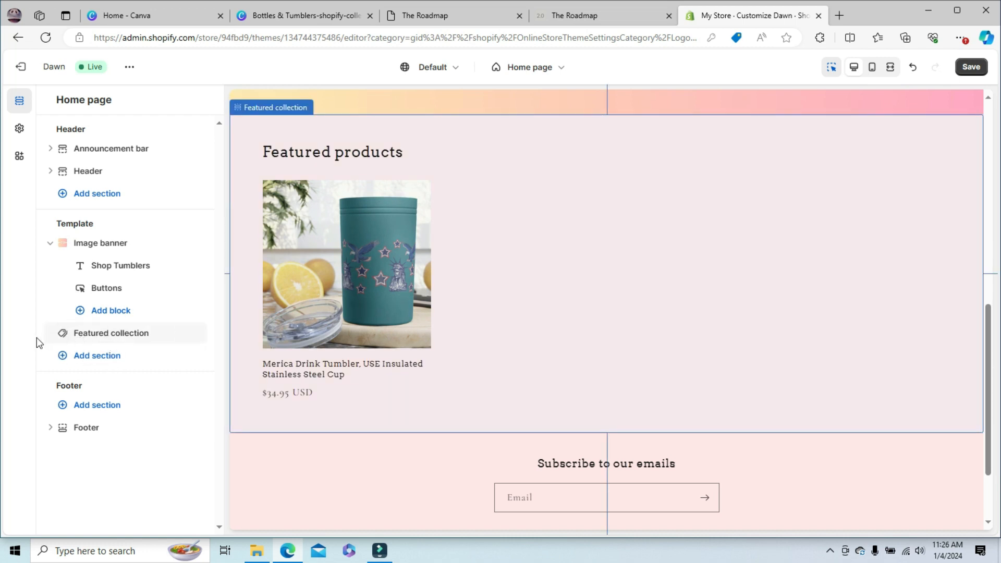
click(92, 334)
drag(145, 182, 39, 183)
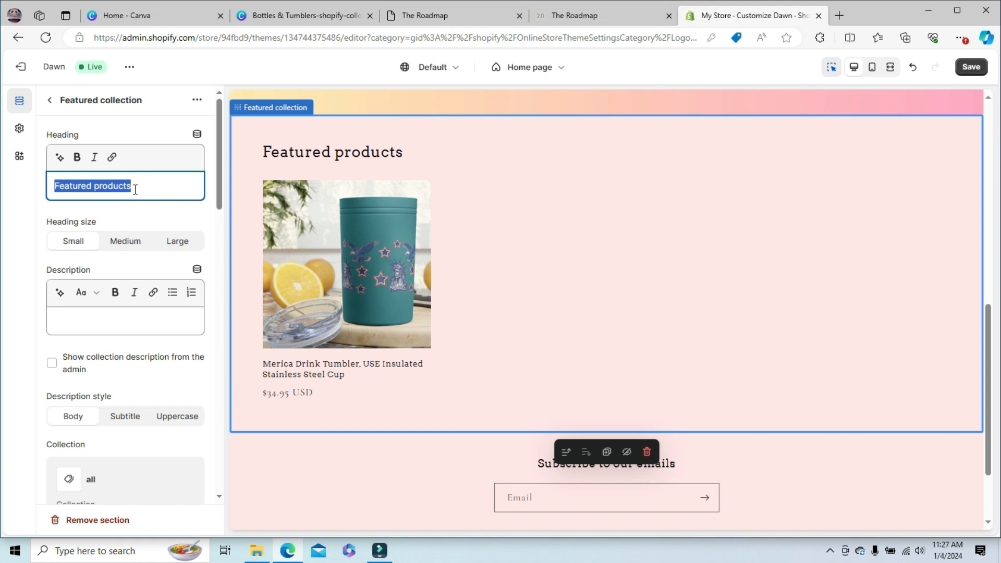
text(Bottles)
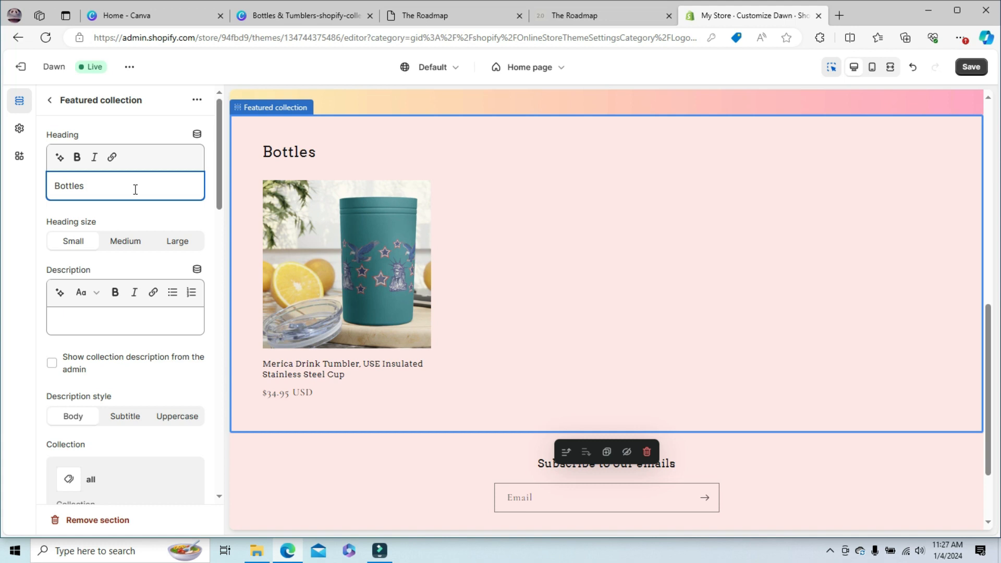
text( & Tumblers)
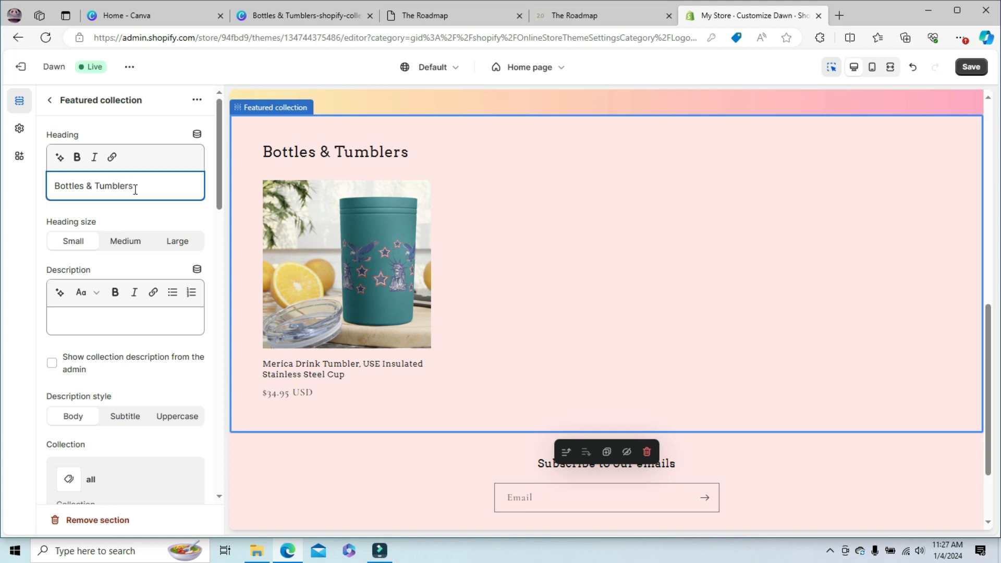
- Try the Medium and Large sizes on the Featured collection heading and set it back to Small
click(125, 246)
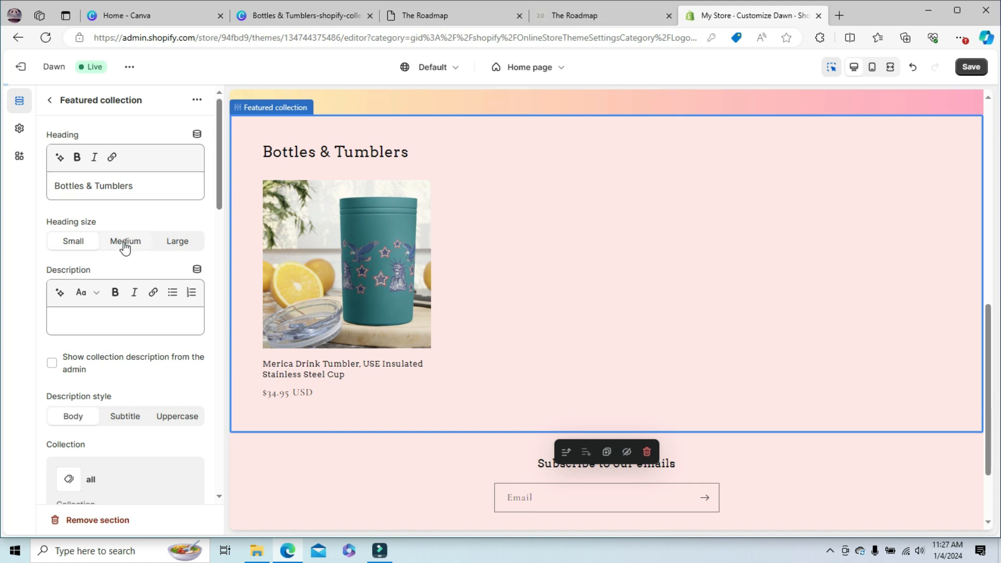
click(178, 242)
click(74, 242)
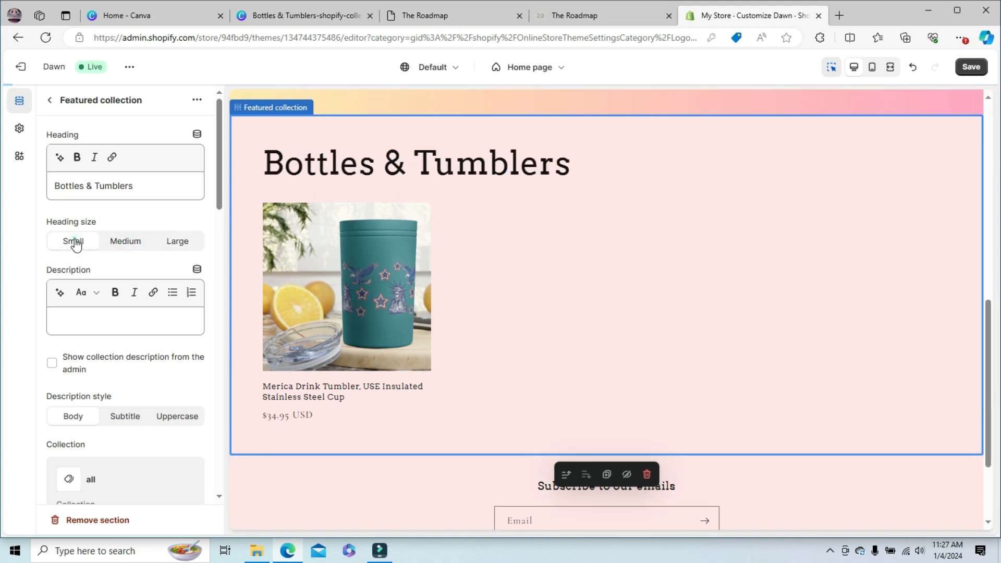
- Try showing the collection description from the admin in the Featured collection section and turn it back off, leaving the description empty
click(88, 319)
click(88, 318)
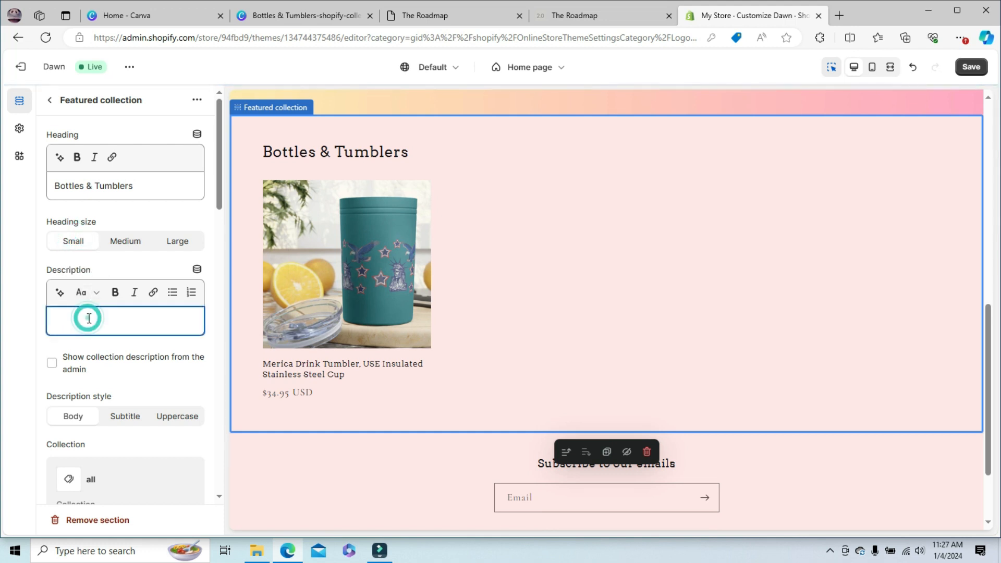
text(bot)
click(52, 365)
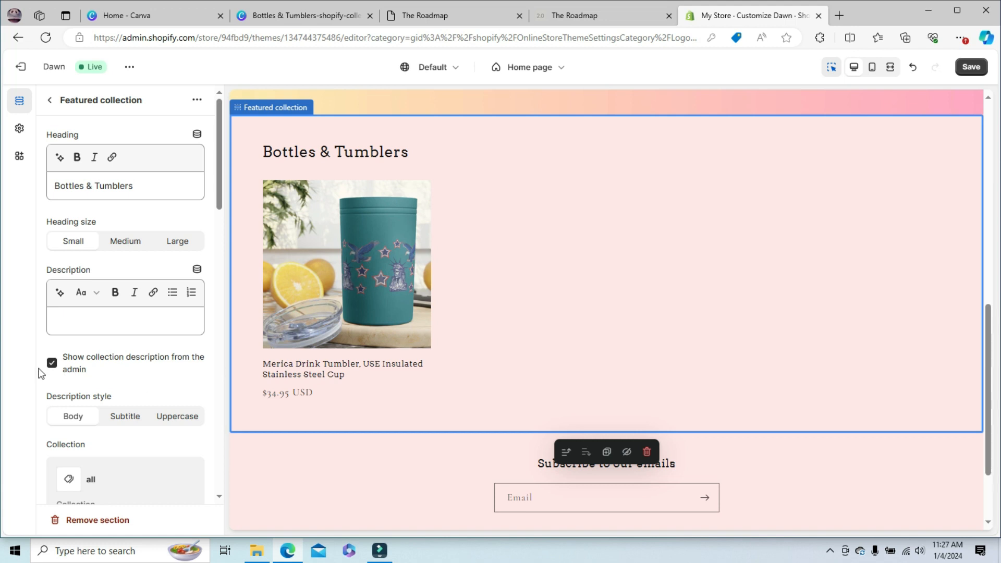
click(53, 364)
- Check the options for replacing the collection used in the Featured collection section without changing it
scroll(217, 192, down, 5)
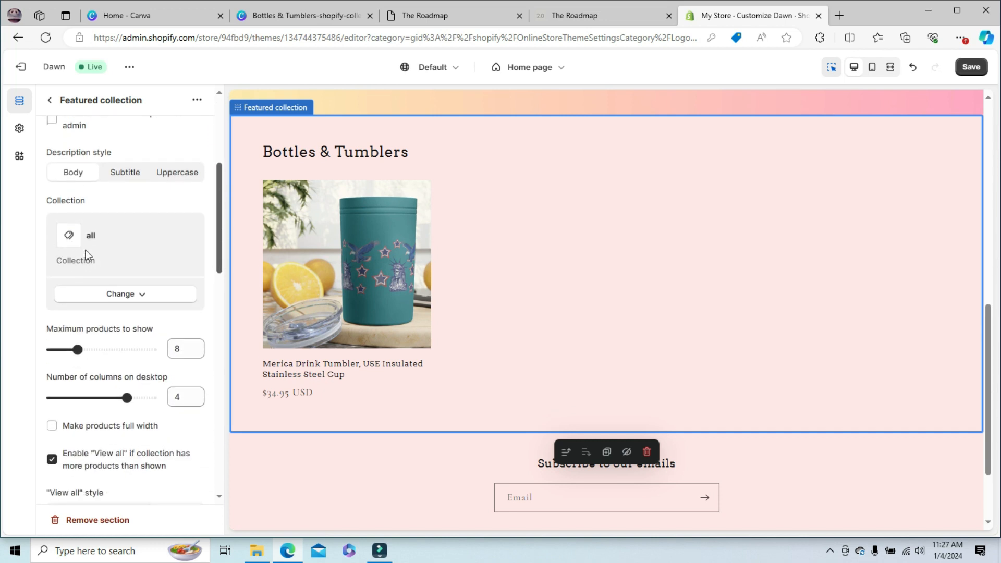
click(132, 296)
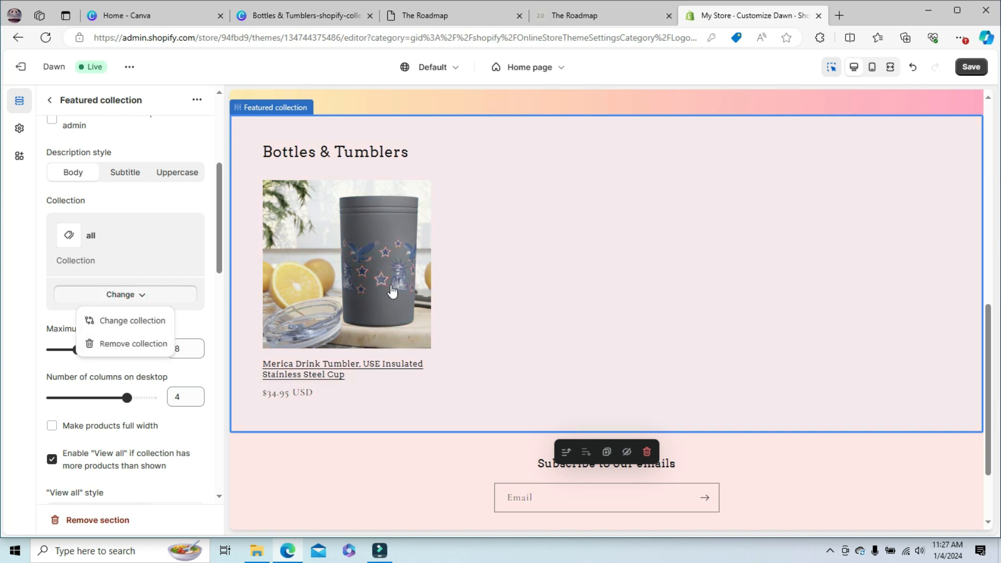
click(209, 233)
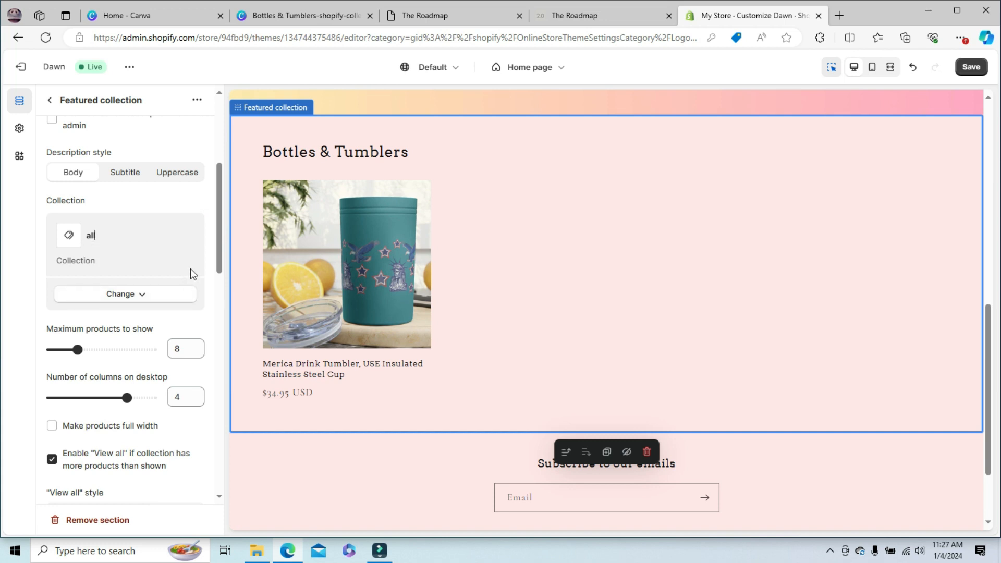
- Try color Scheme 2 and Scheme 4 on the Featured collection section, restore Scheme 1 and return to the section list
drag(218, 231, 221, 316)
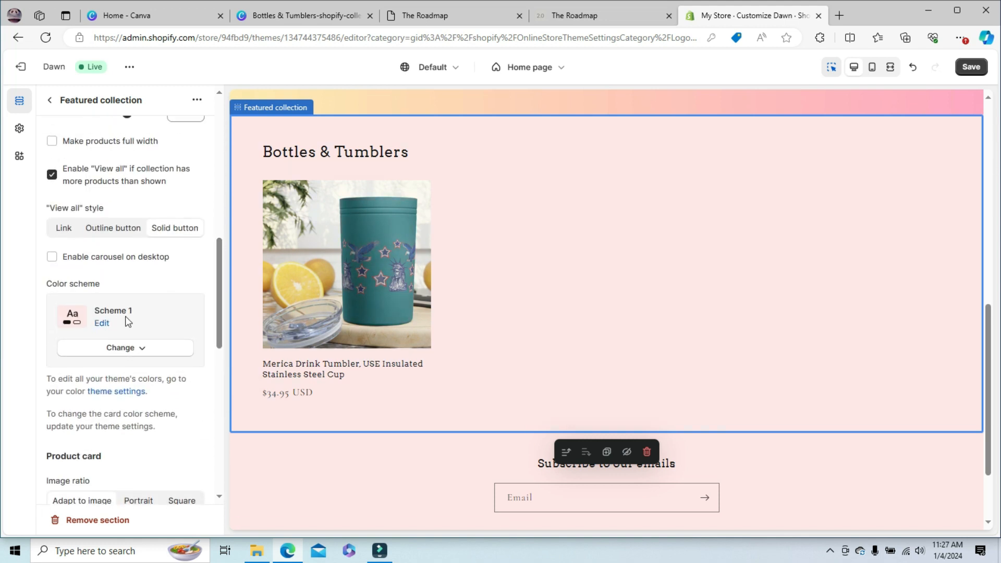
click(123, 350)
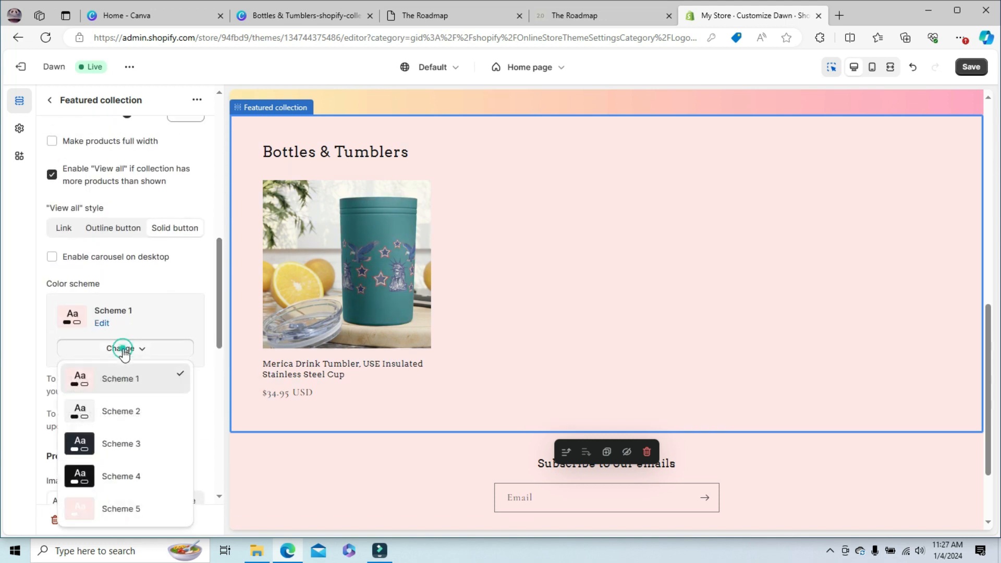
click(115, 410)
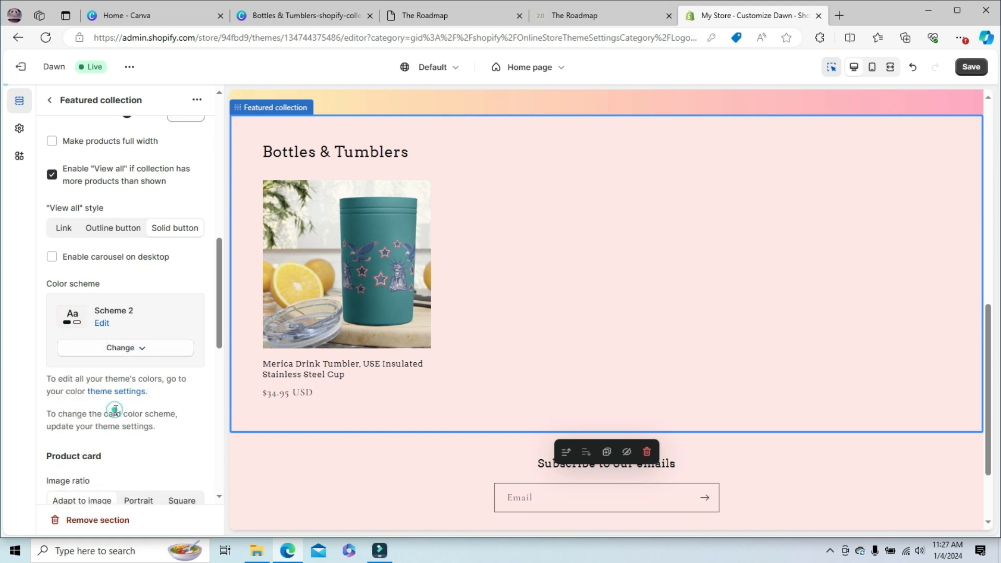
click(122, 348)
click(110, 476)
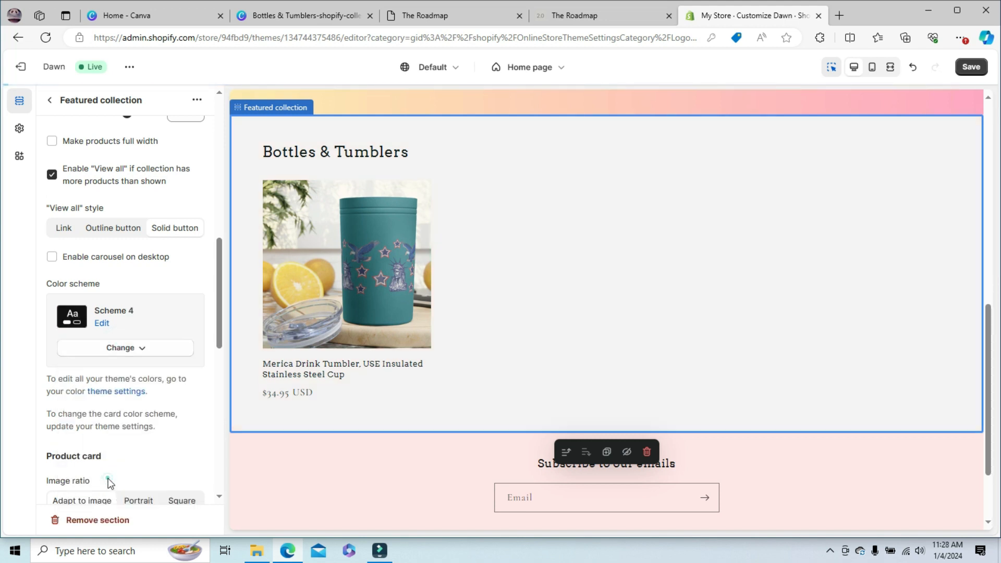
click(120, 349)
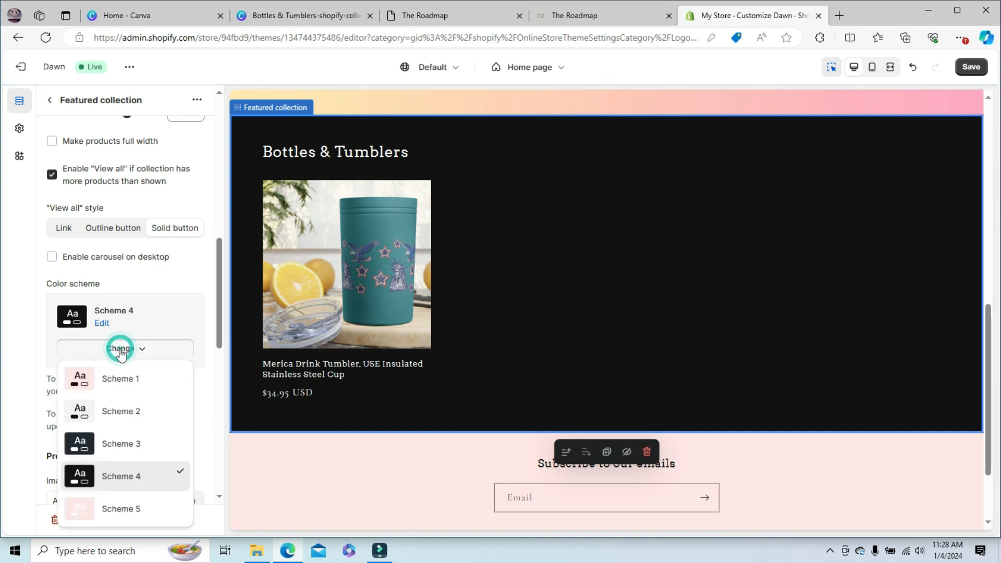
click(116, 378)
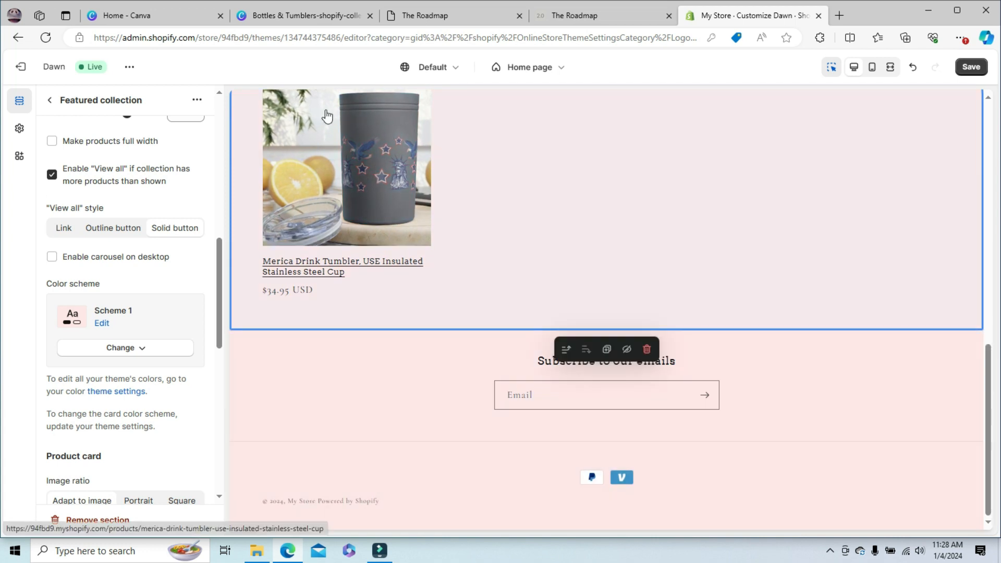
click(48, 101)
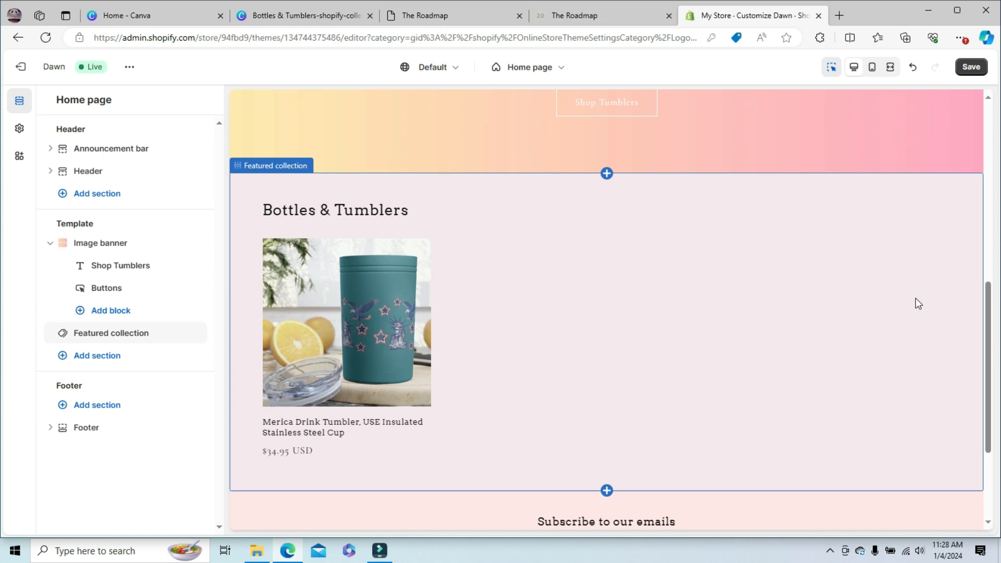
- Browse the section types that can be added to the home page template and close the list without adding one
drag(988, 309, 990, 376)
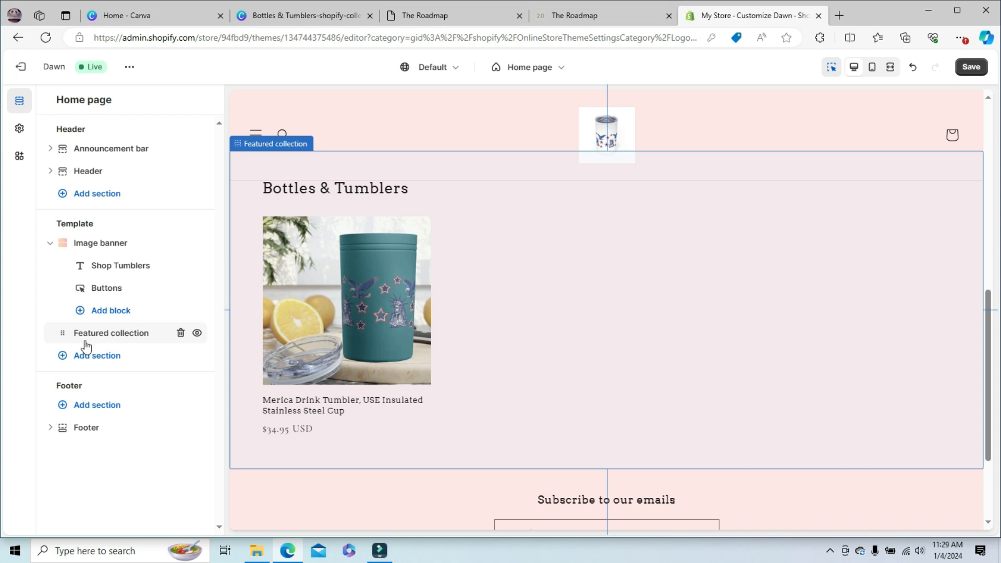
click(63, 359)
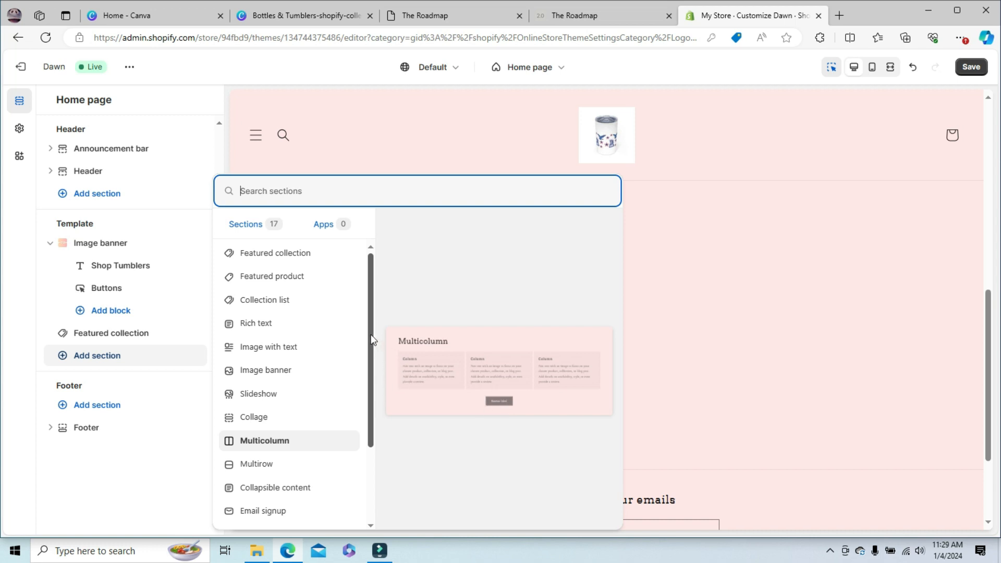
drag(372, 340, 372, 462)
drag(374, 427, 369, 473)
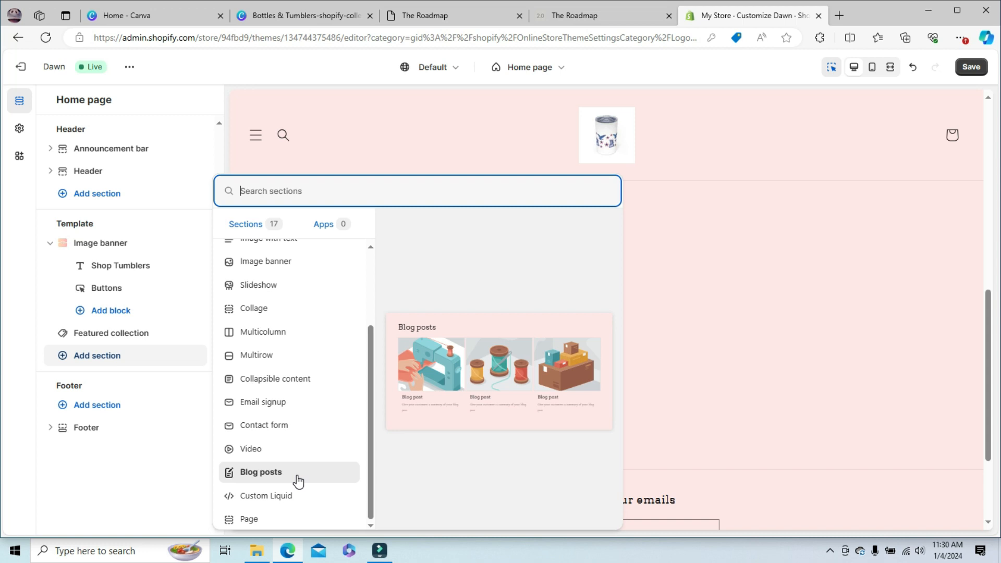
click(50, 365)
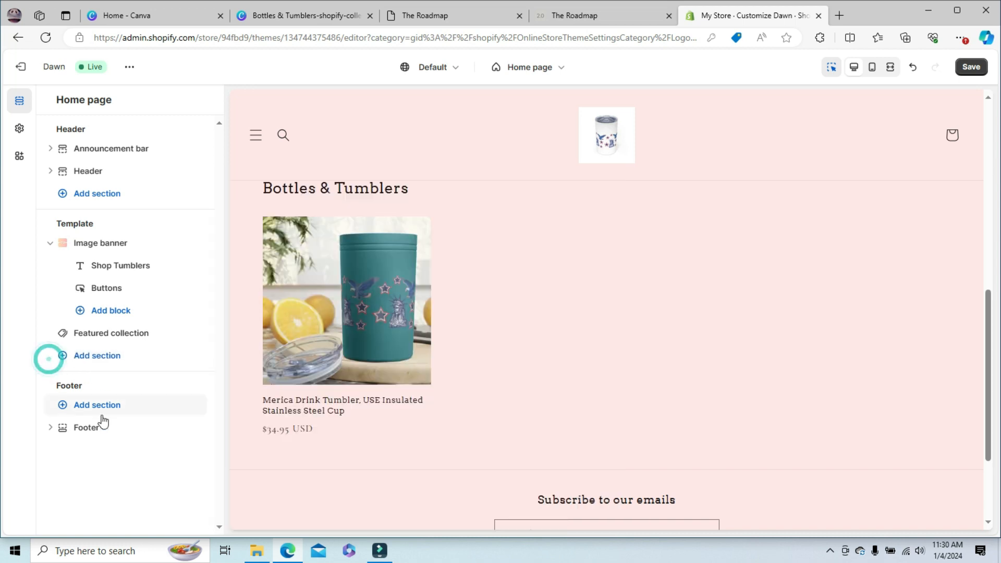
- Open the Footer section and review its color scheme, email signup and Follow on Shop settings
click(76, 423)
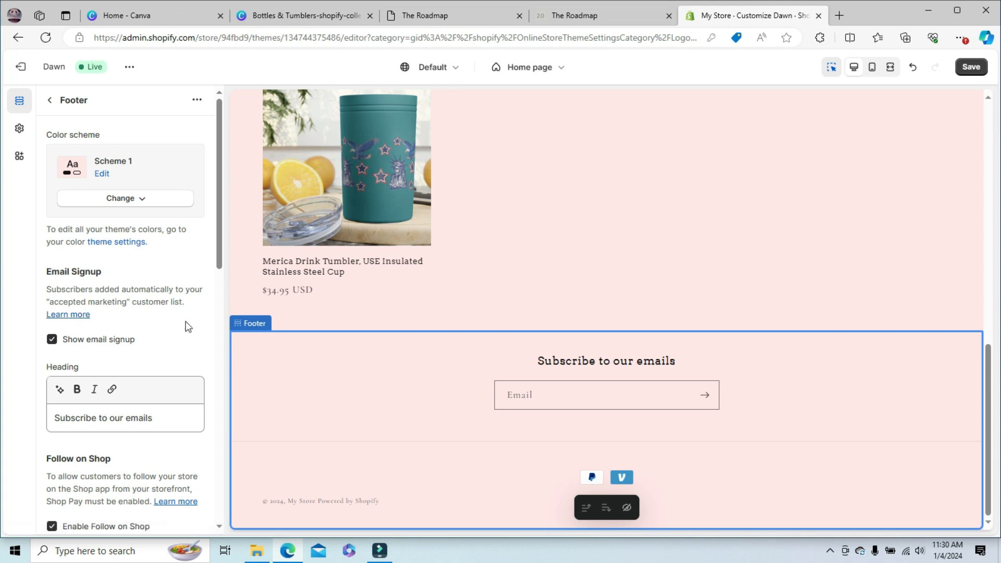
drag(218, 214, 252, 211)
drag(257, 177, 249, 220)
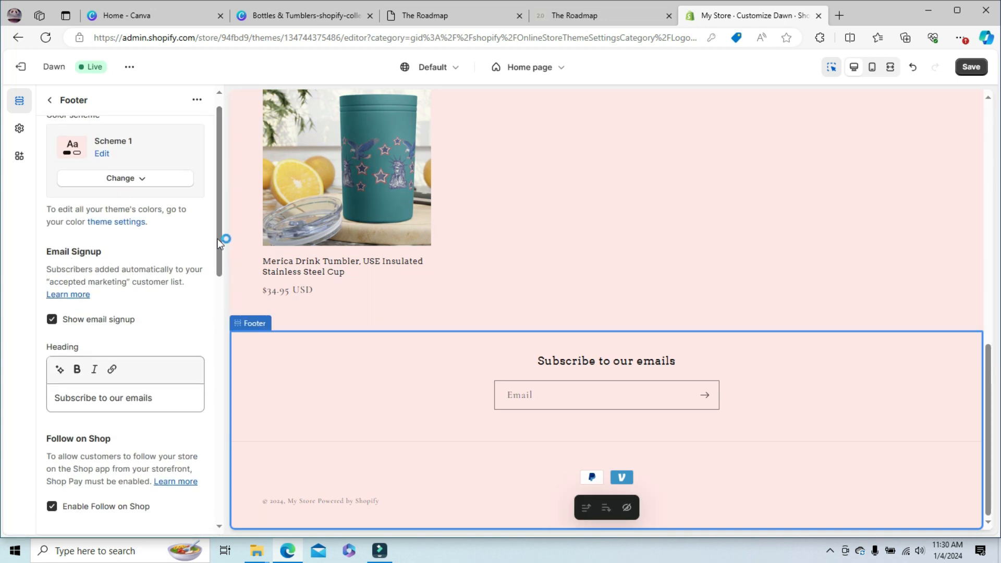
drag(219, 243, 221, 331)
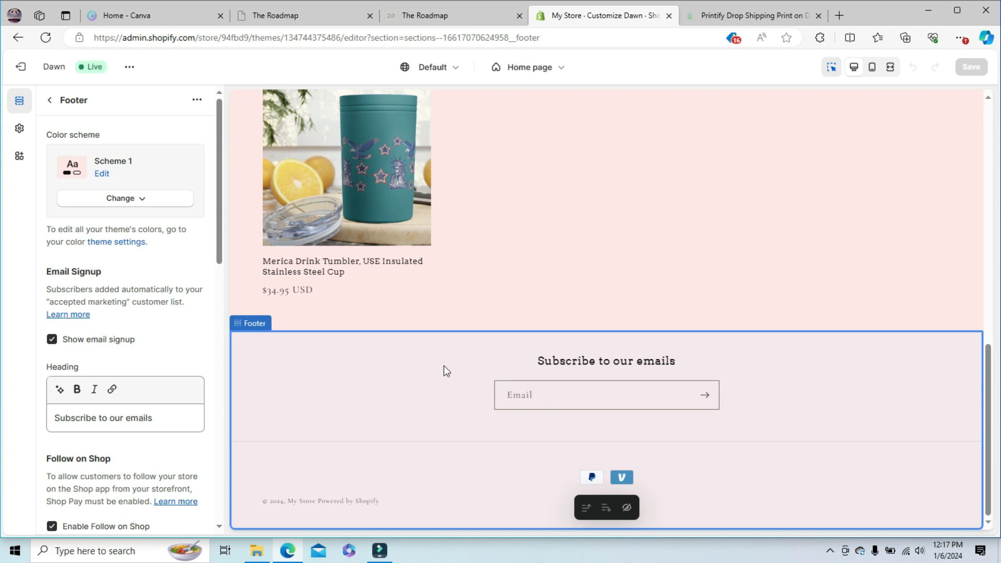
- Leave the Footer settings and add a Collage section between the Image banner and the Featured collection
click(49, 100)
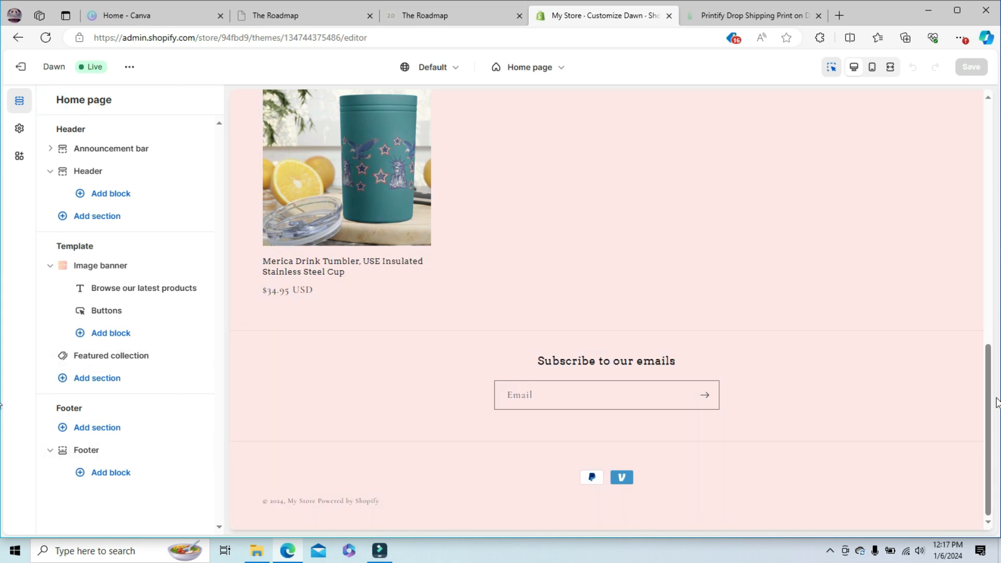
drag(992, 395, 995, 327)
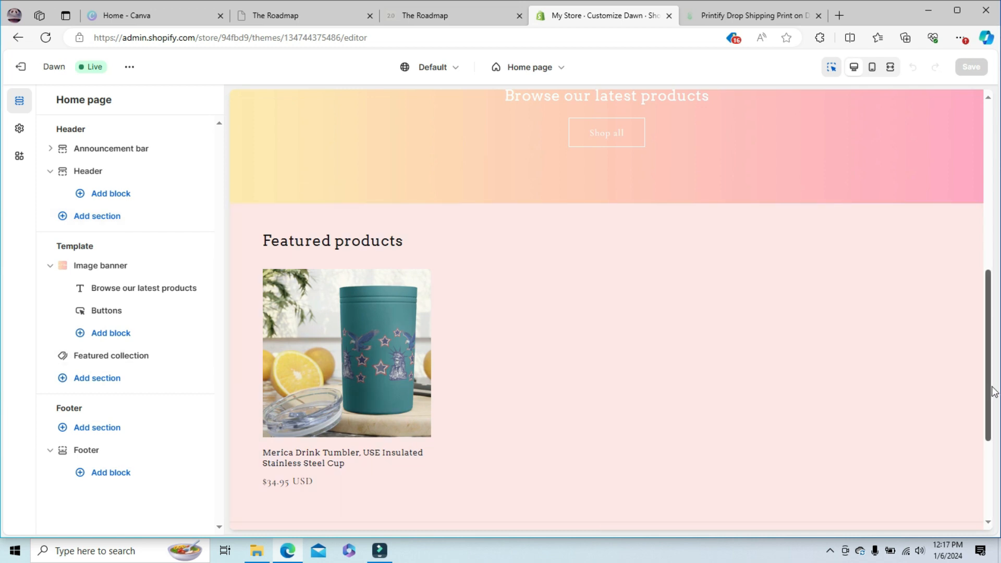
drag(993, 392, 990, 323)
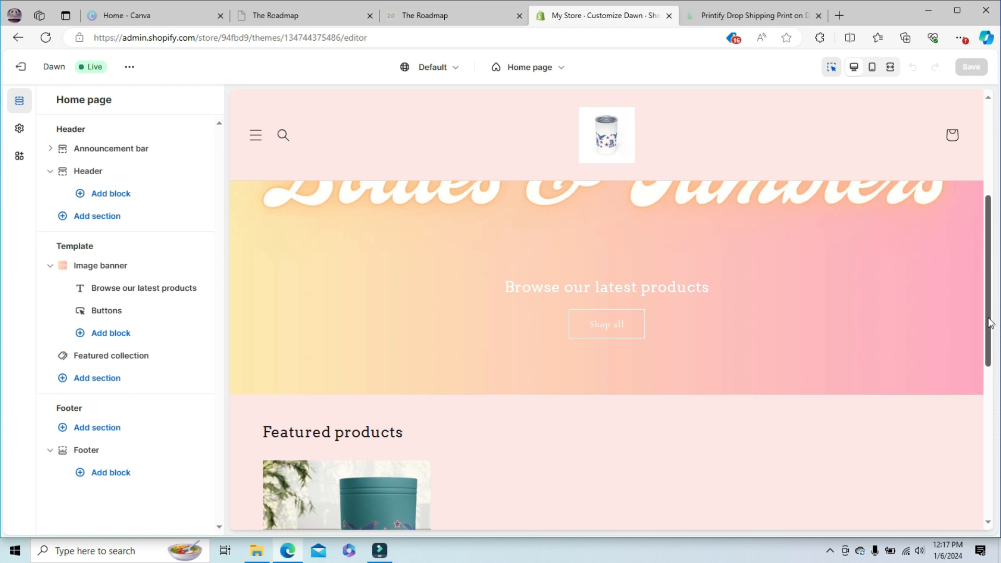
scroll(644, 363, down, 1)
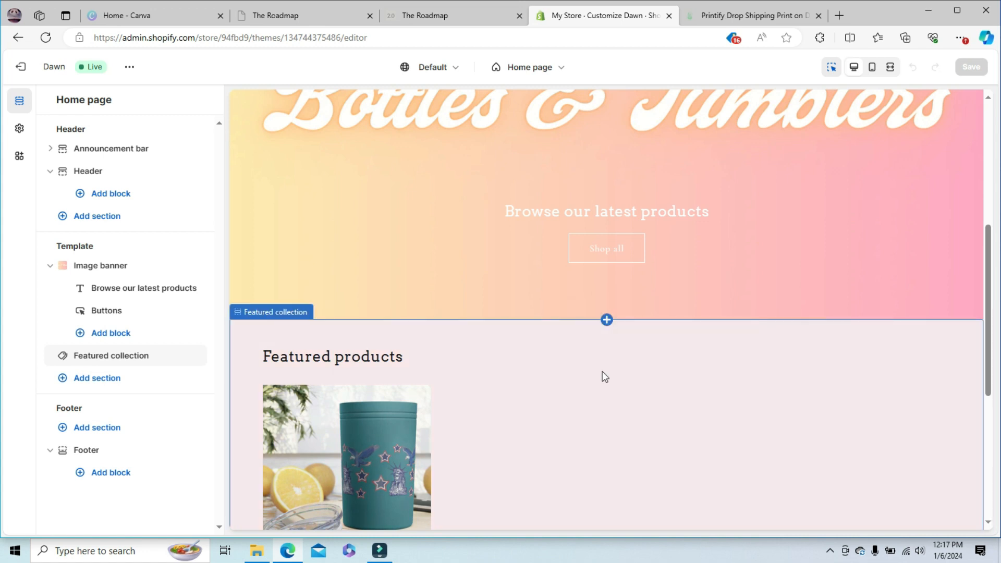
click(607, 321)
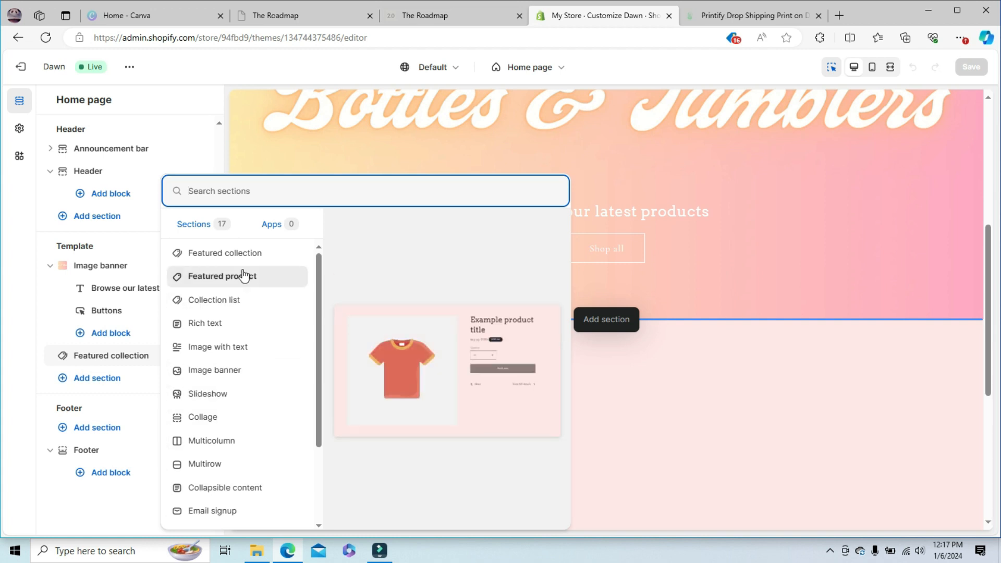
drag(319, 267, 335, 288)
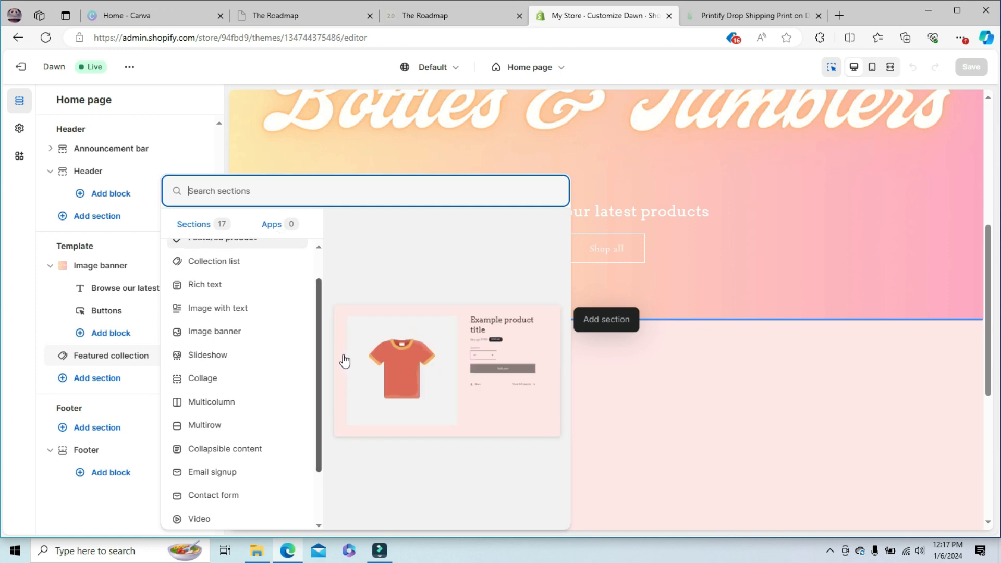
scroll(320, 334, down, 2)
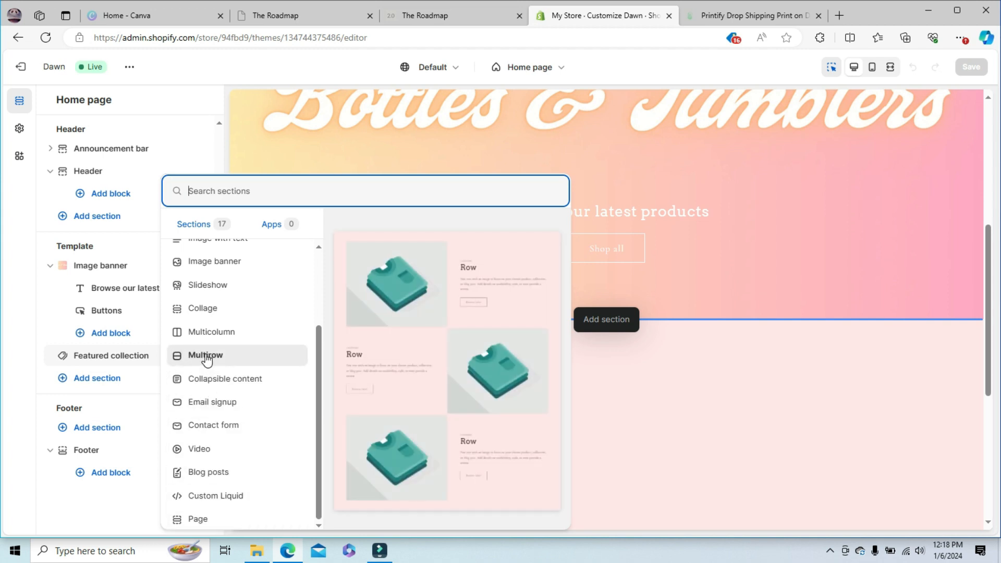
click(208, 310)
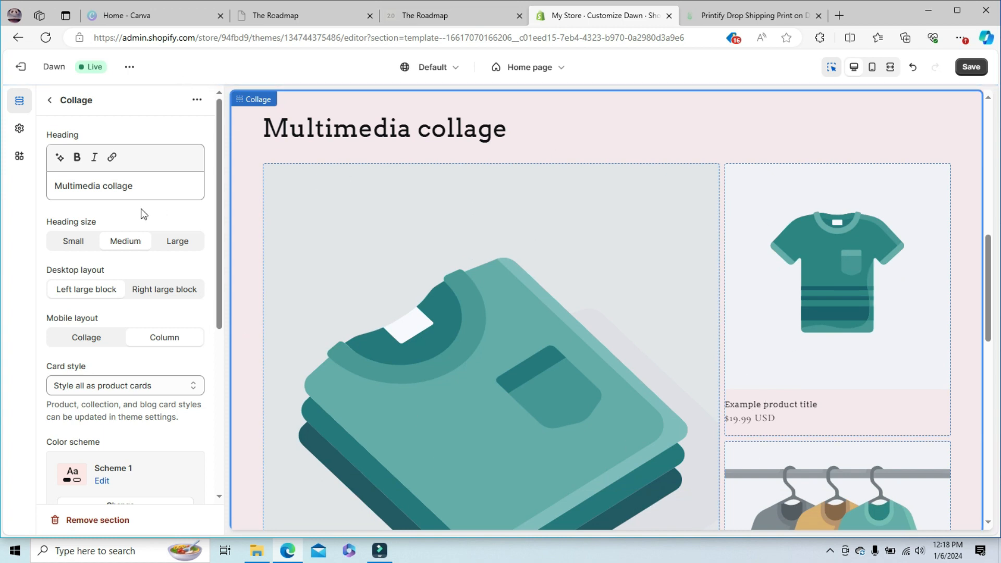
- Change the Collage section's heading to "products" and set the heading size to Small
triple_click(141, 187)
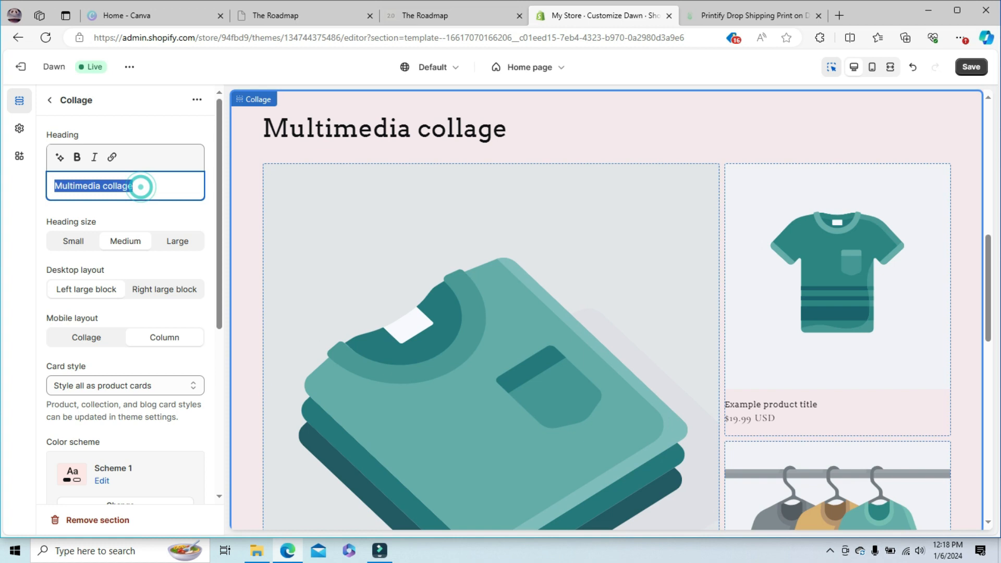
text(products)
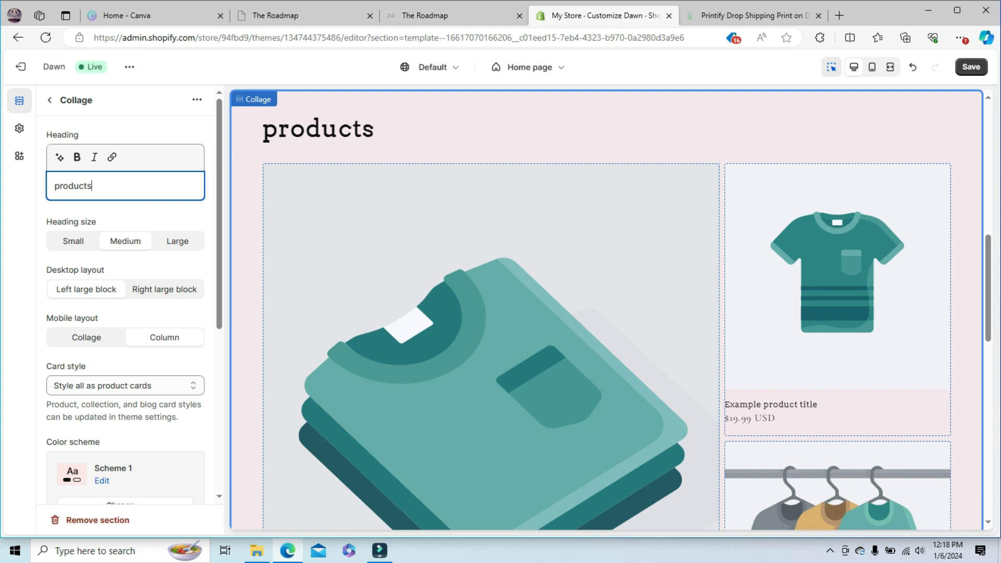
text(nnn)
key(BackSpace)
key(BackSpace)
key(BackSpace)
click(77, 244)
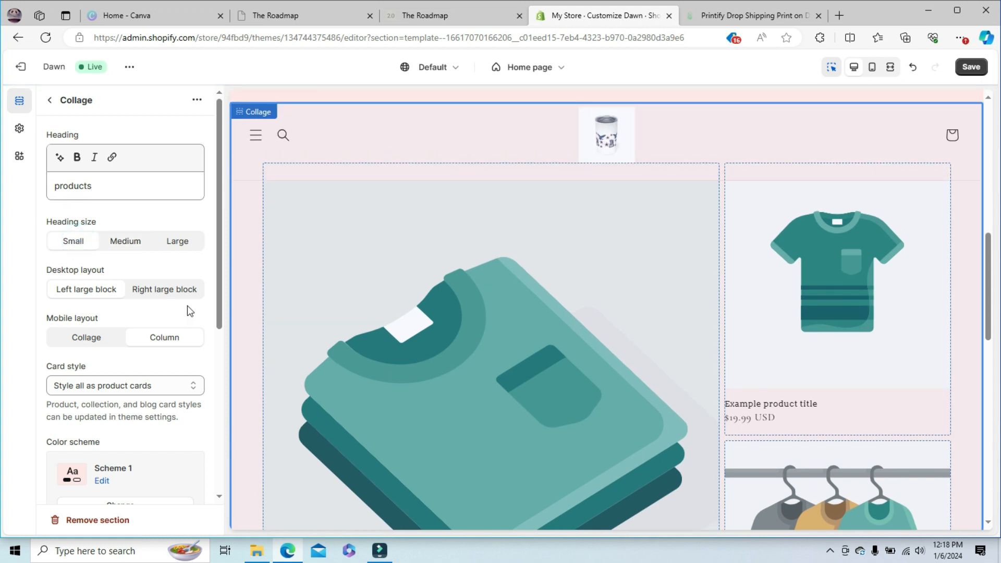
- Try the Right large block desktop layout and the Collage mobile layout, restoring Left large block and Column
click(171, 295)
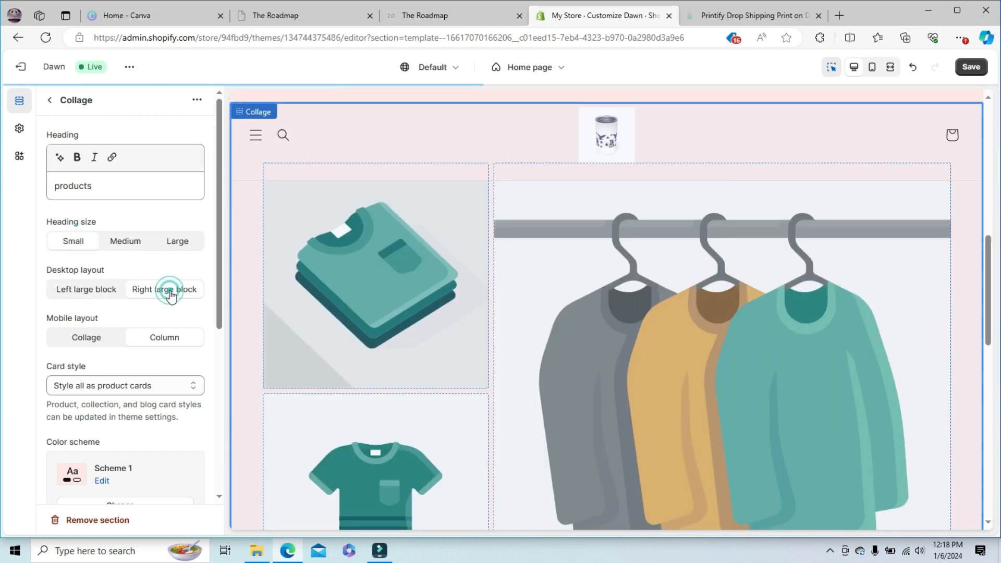
click(96, 295)
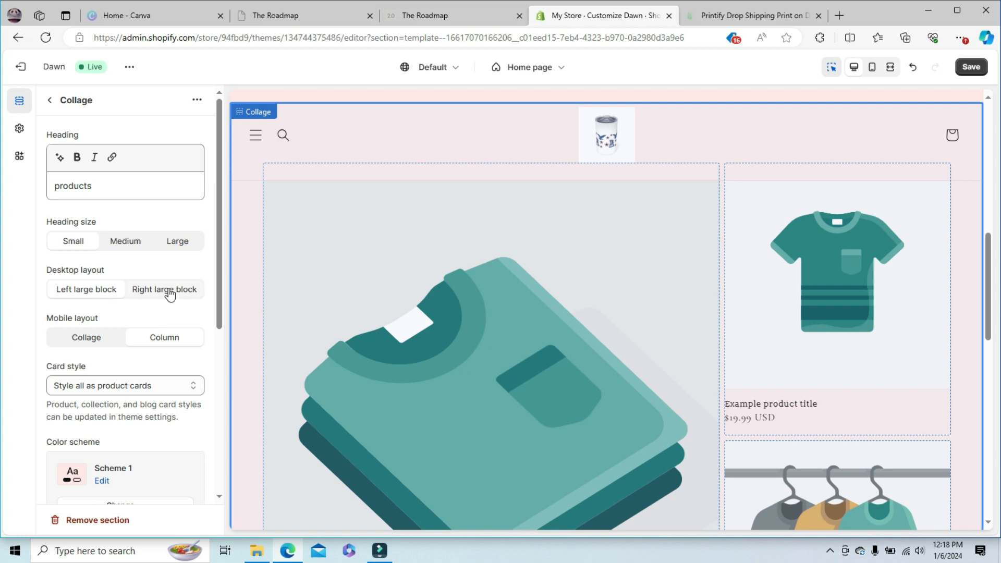
drag(219, 246, 217, 302)
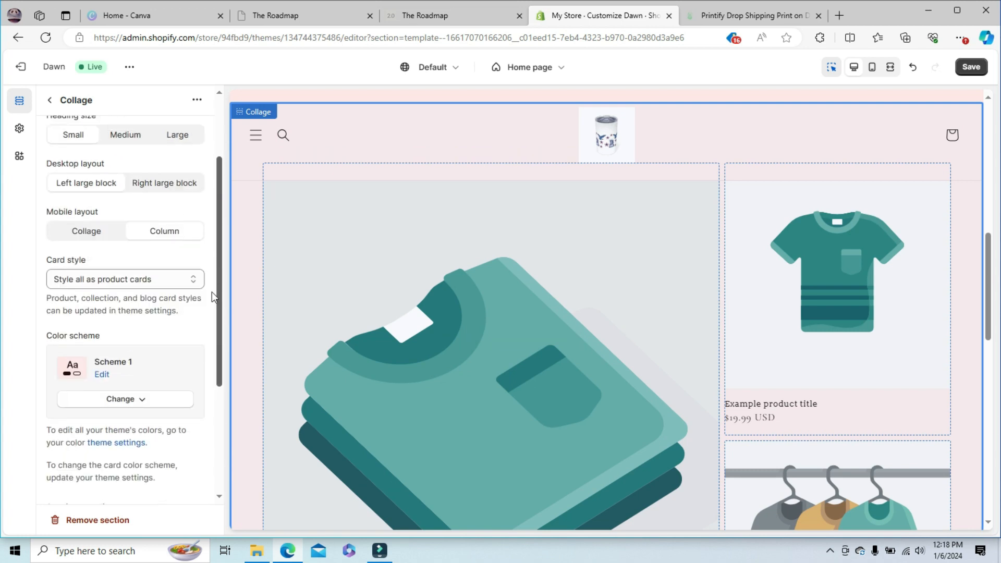
click(81, 232)
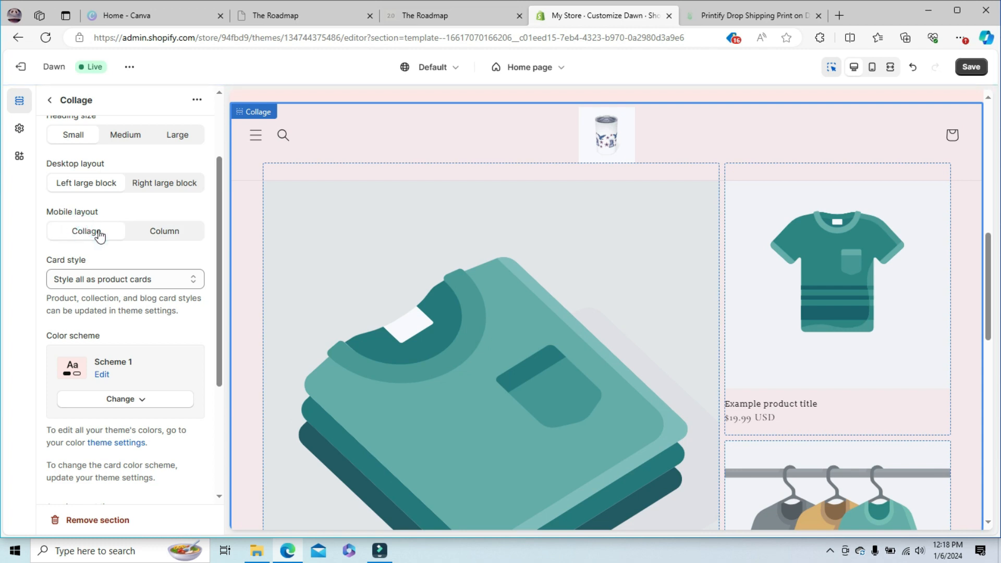
click(180, 232)
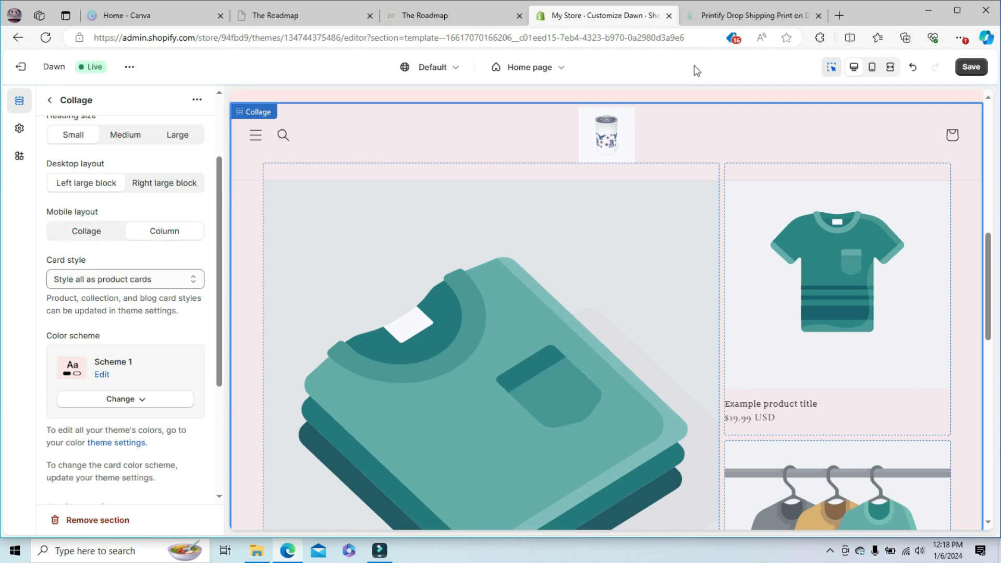
- Compare the Collage and Column mobile layouts in the mobile preview and set the section's mobile layout to Collage
click(871, 67)
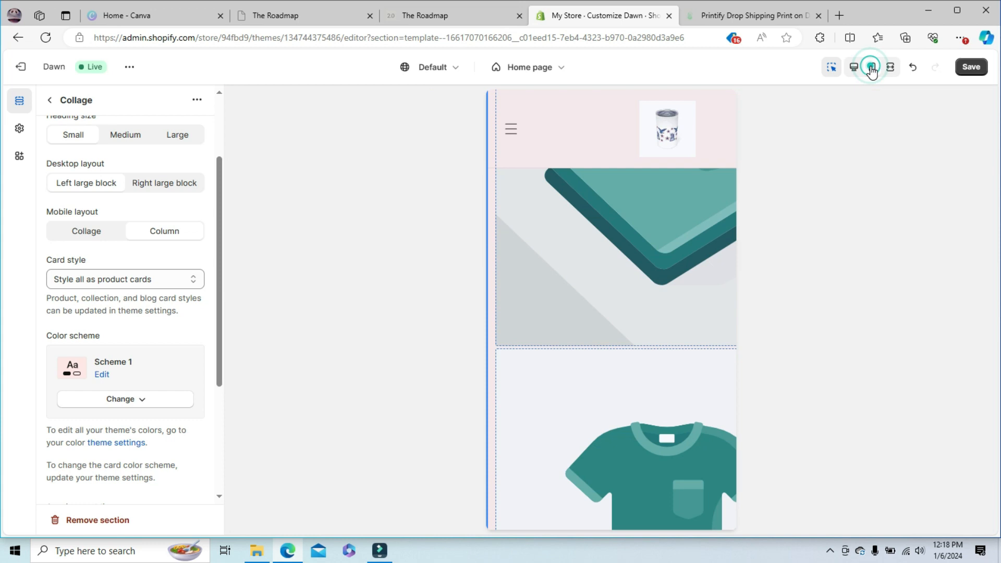
drag(728, 296, 734, 177)
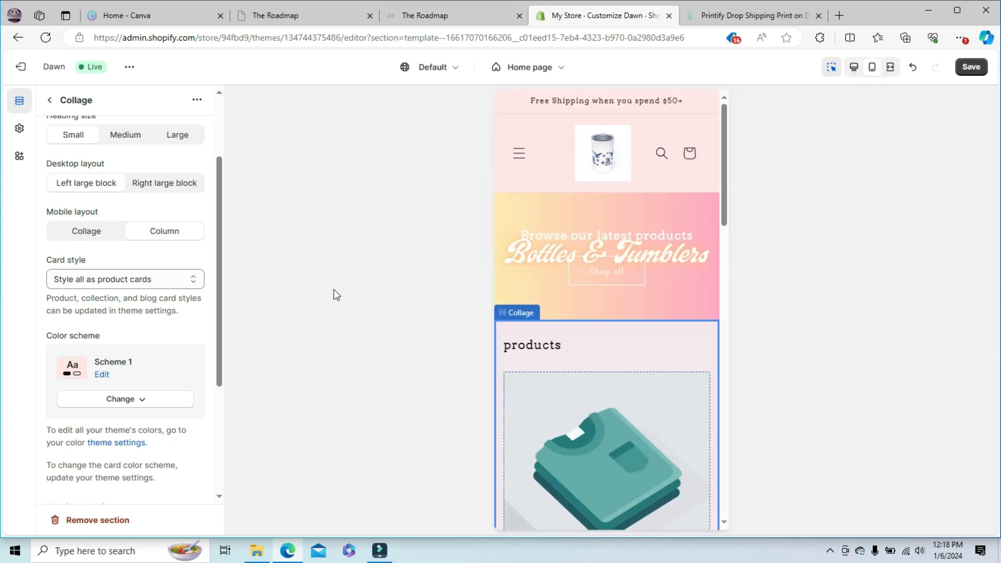
click(86, 232)
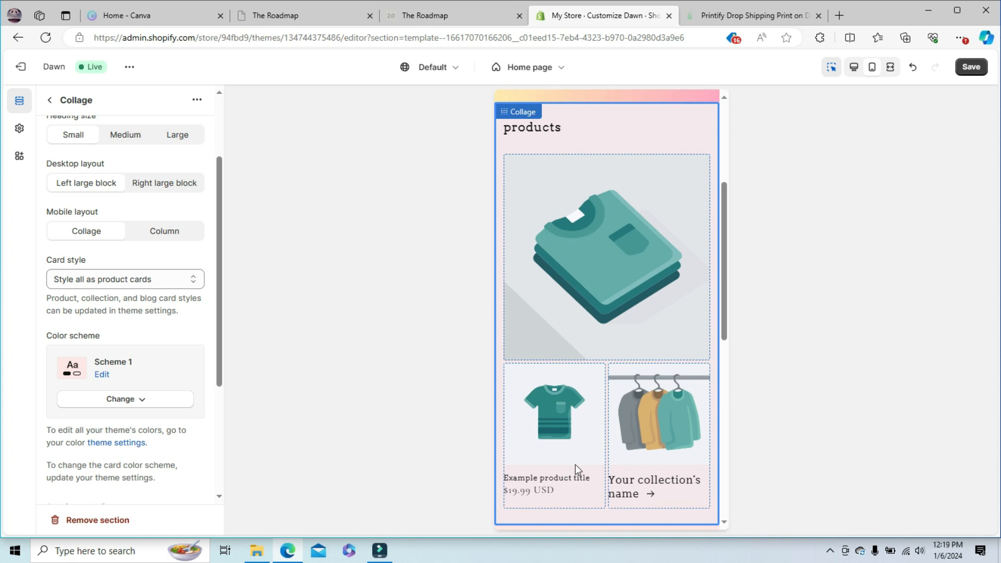
click(163, 231)
scroll(724, 193, down, 5)
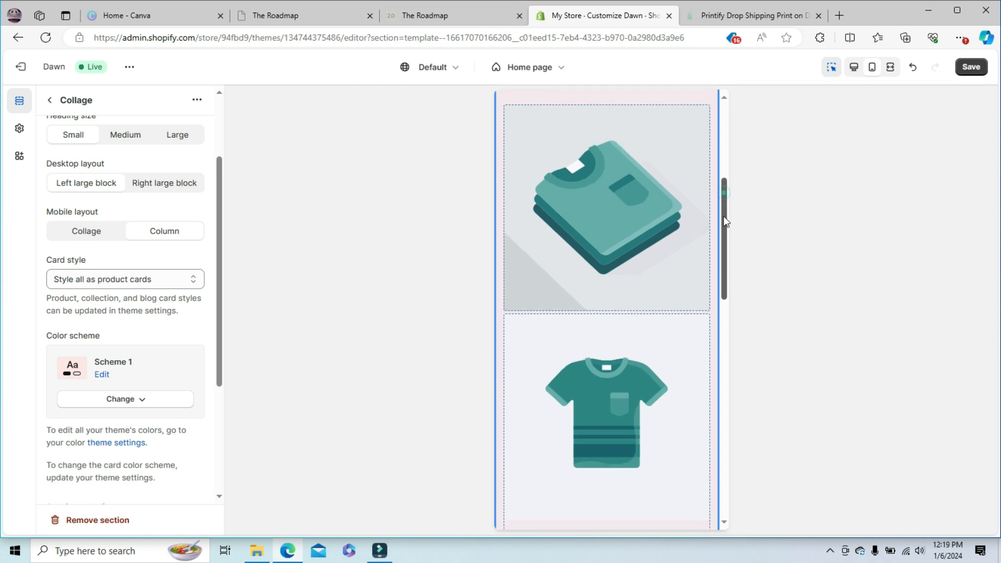
drag(726, 325, 740, 145)
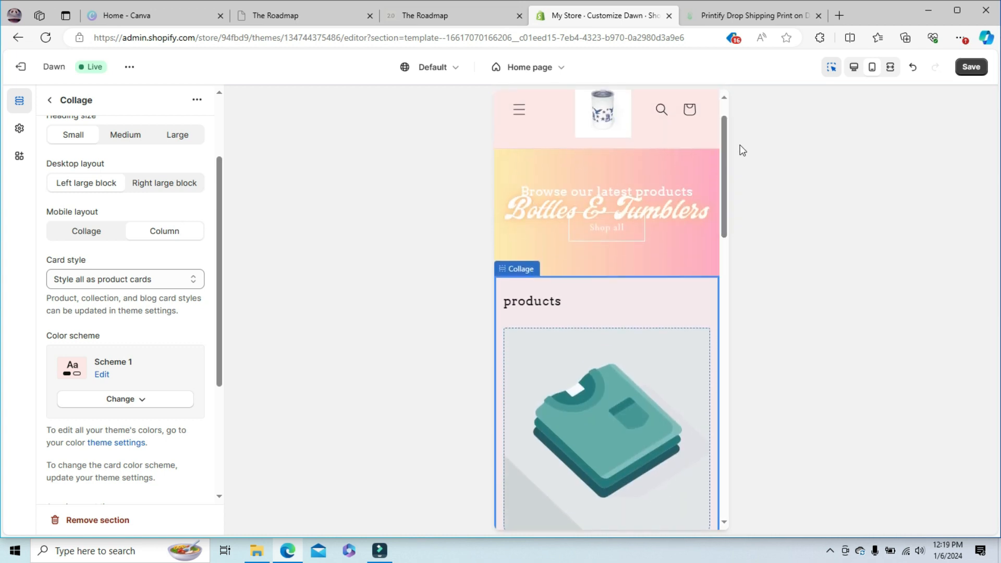
click(86, 233)
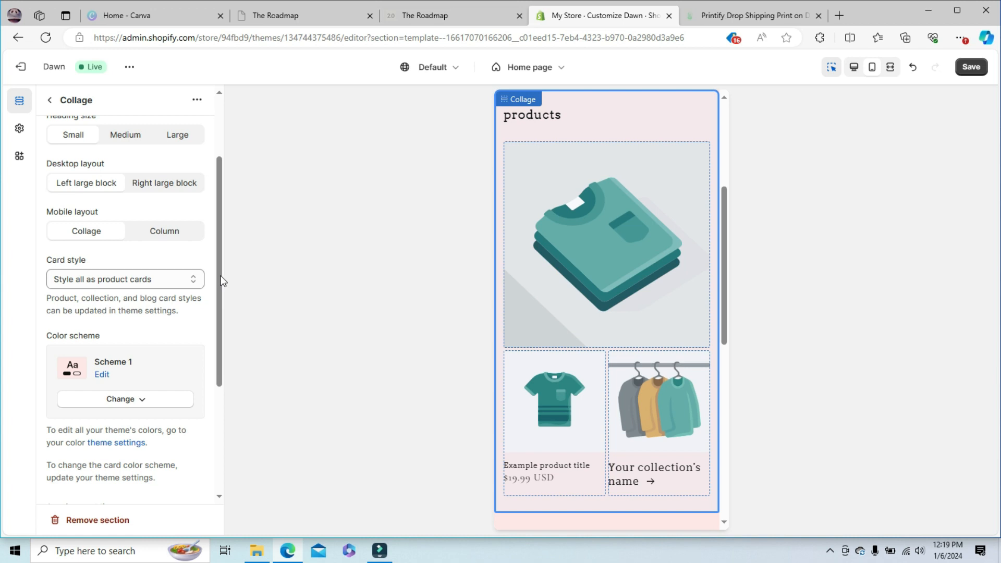
- Try top paddings of 0 px and 100 px on the Collage section and set it to 28 px
scroll(222, 281, down, 3)
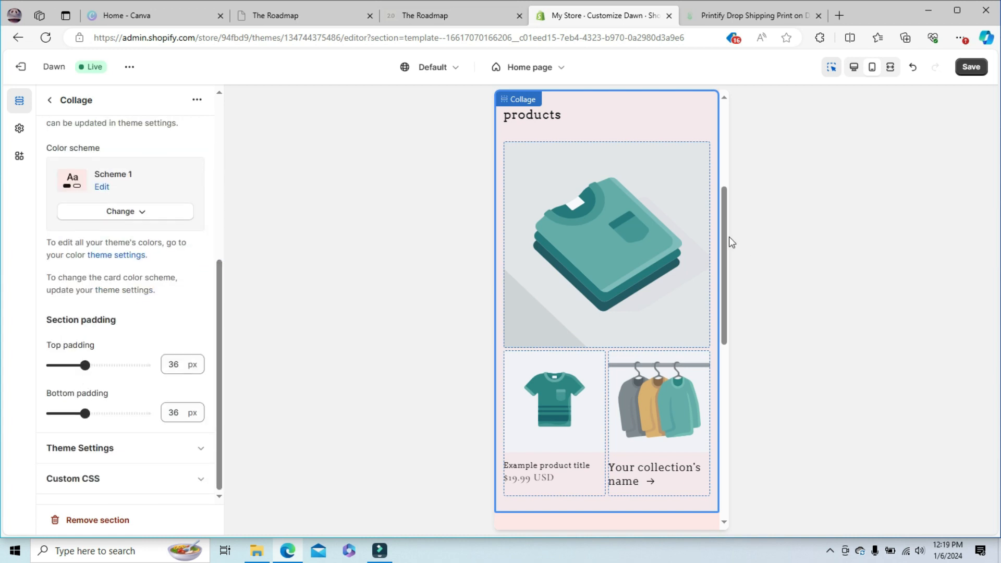
scroll(721, 252, up, 2)
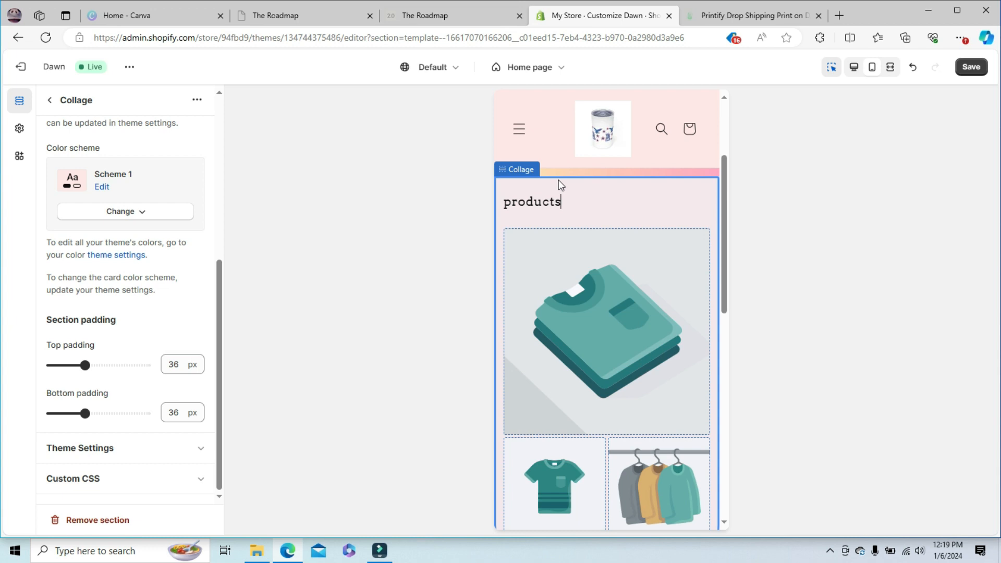
drag(84, 364, 48, 367)
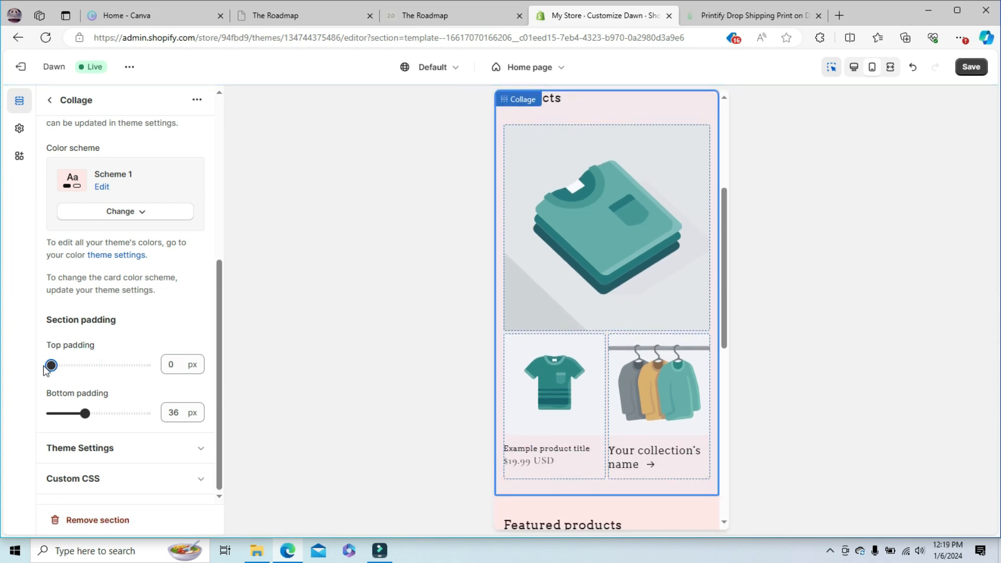
drag(723, 231, 726, 198)
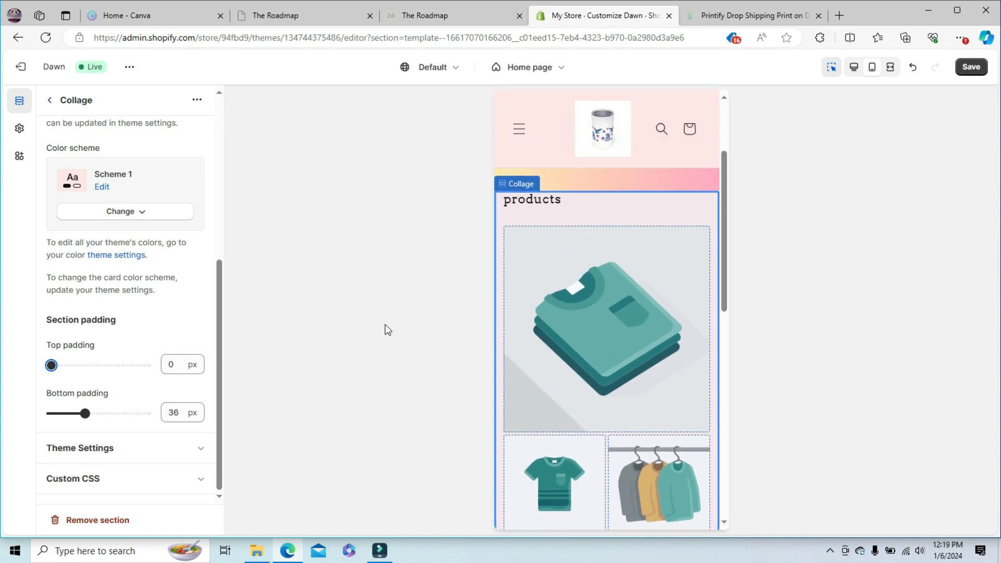
drag(52, 364, 179, 364)
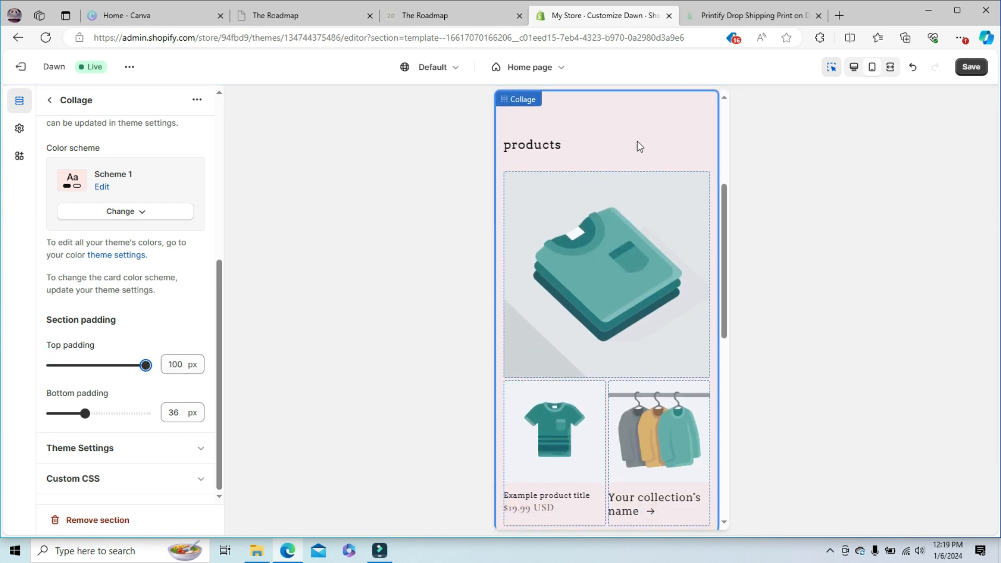
drag(146, 365, 81, 380)
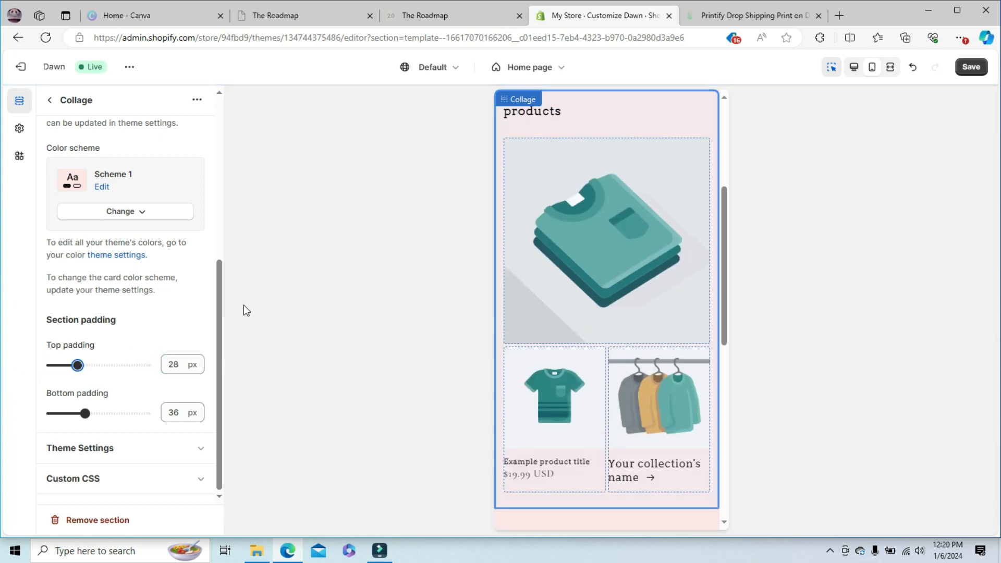
- Review the Collage section in the mobile preview, return to the section list and inspect it in the desktop preview
drag(218, 313, 222, 119)
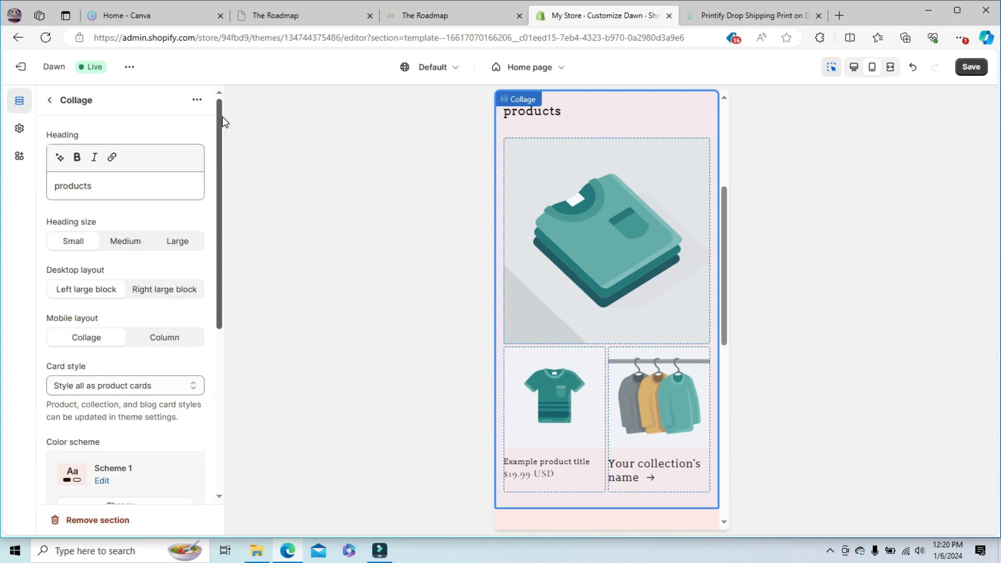
scroll(722, 214, up, 5)
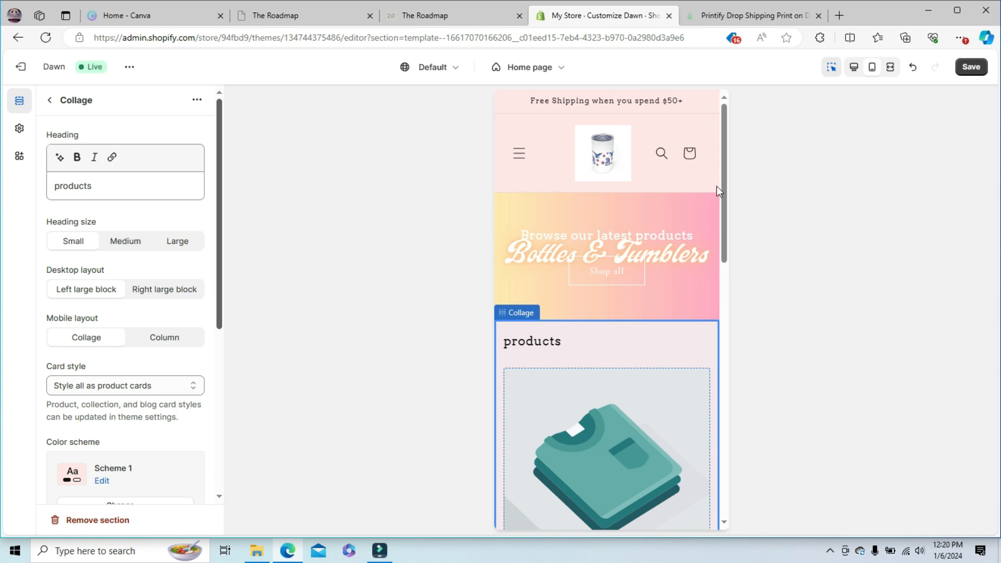
scroll(724, 179, down, 5)
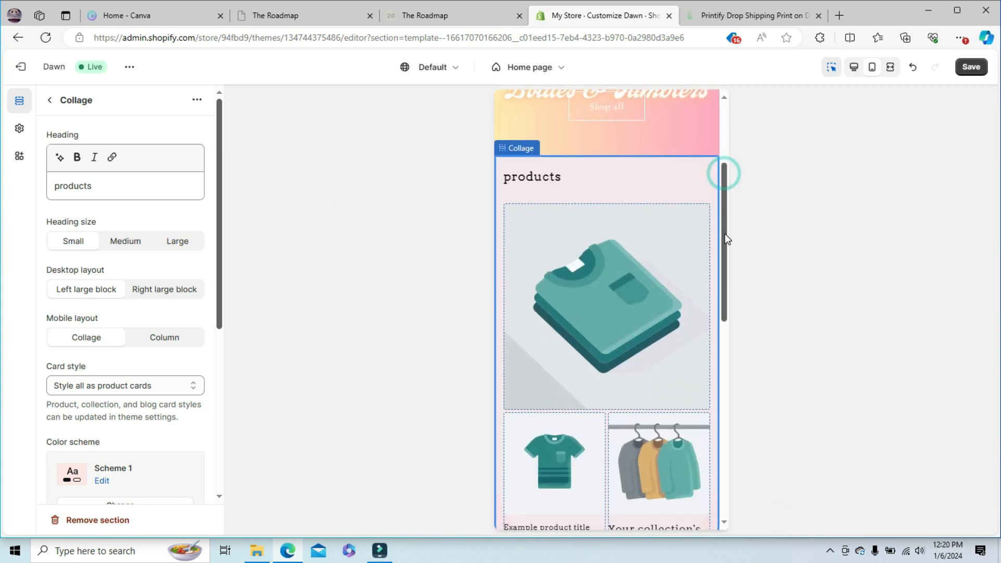
drag(722, 265, 730, 331)
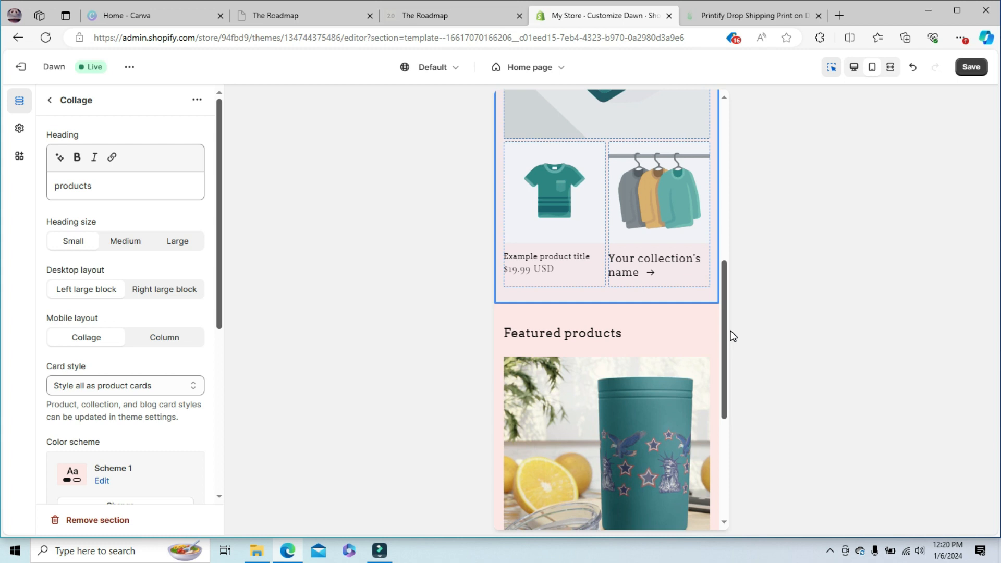
drag(730, 331, 756, 98)
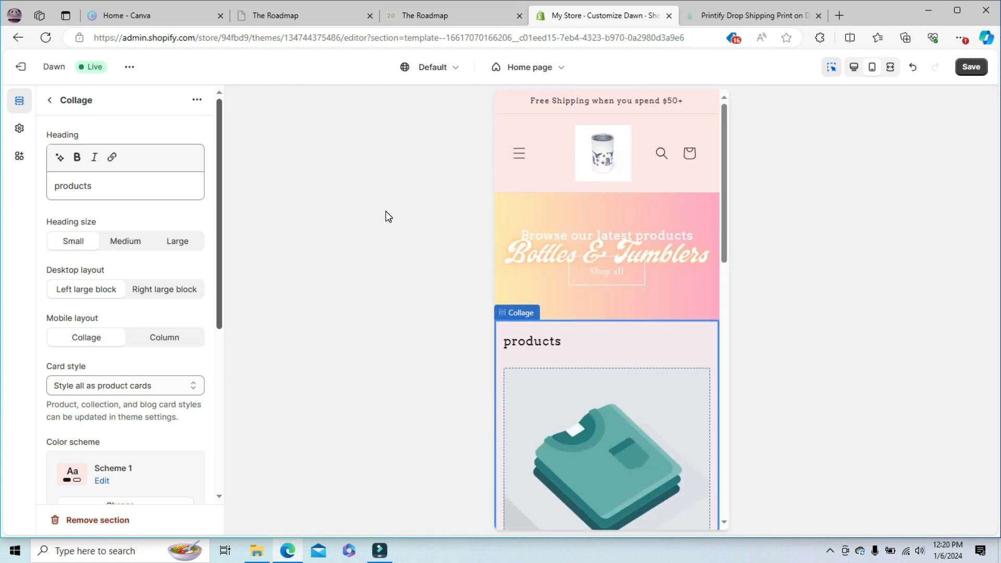
click(48, 97)
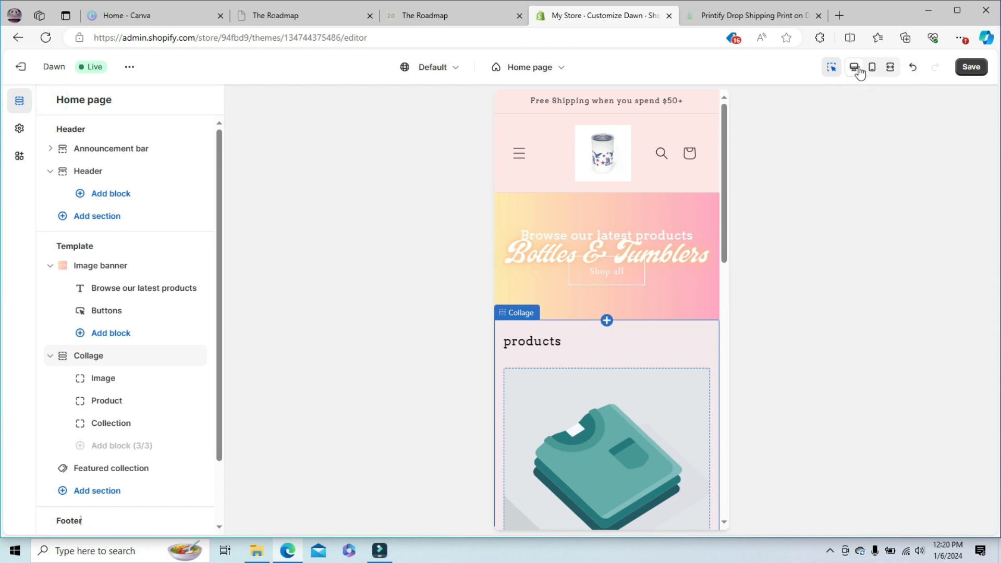
click(854, 67)
drag(986, 130, 987, 296)
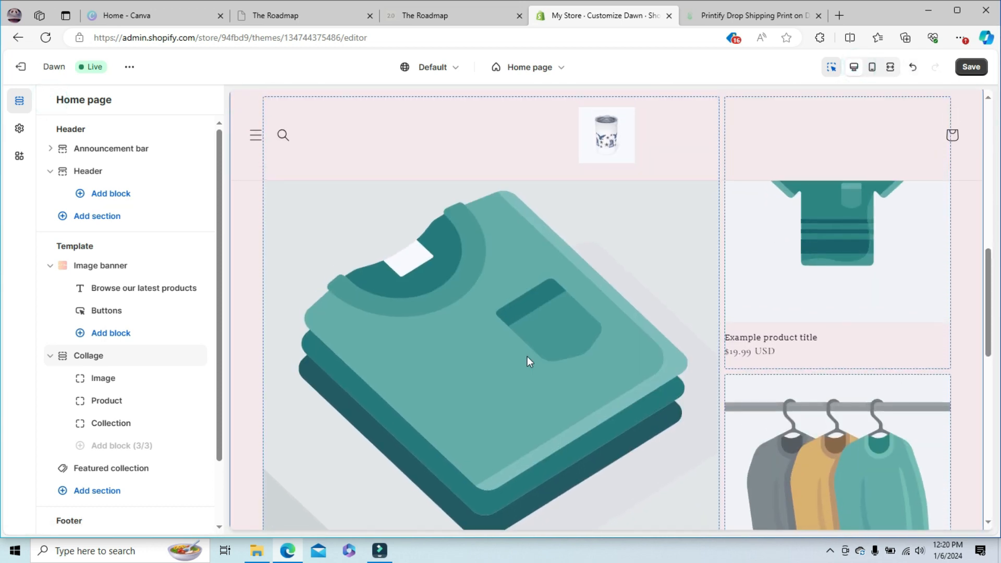
click(527, 362)
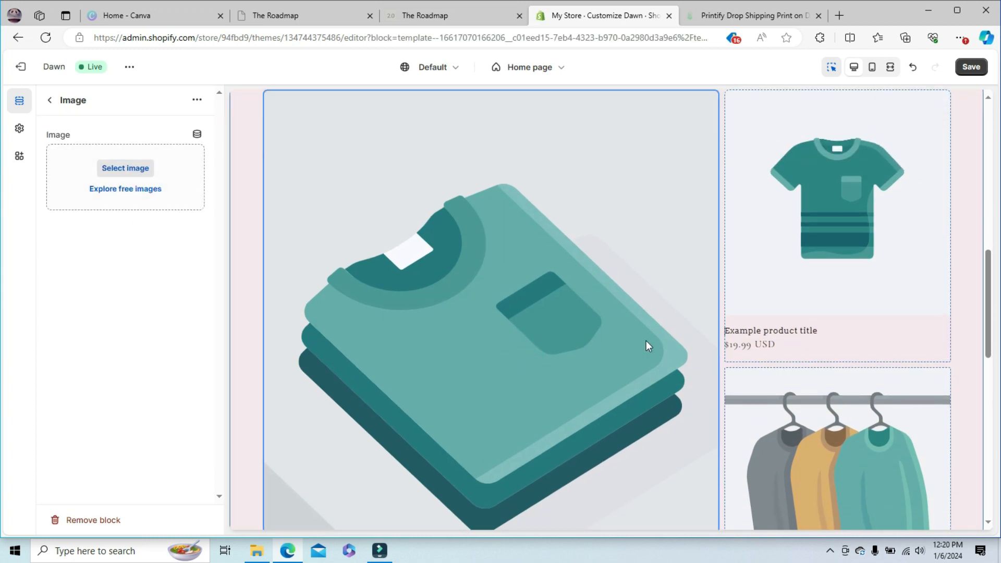
click(137, 173)
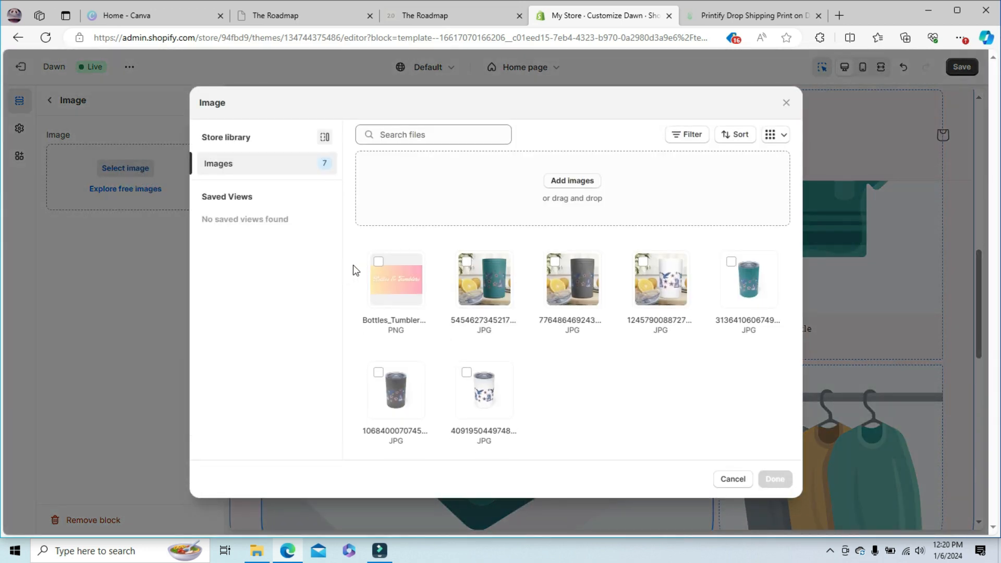
click(471, 270)
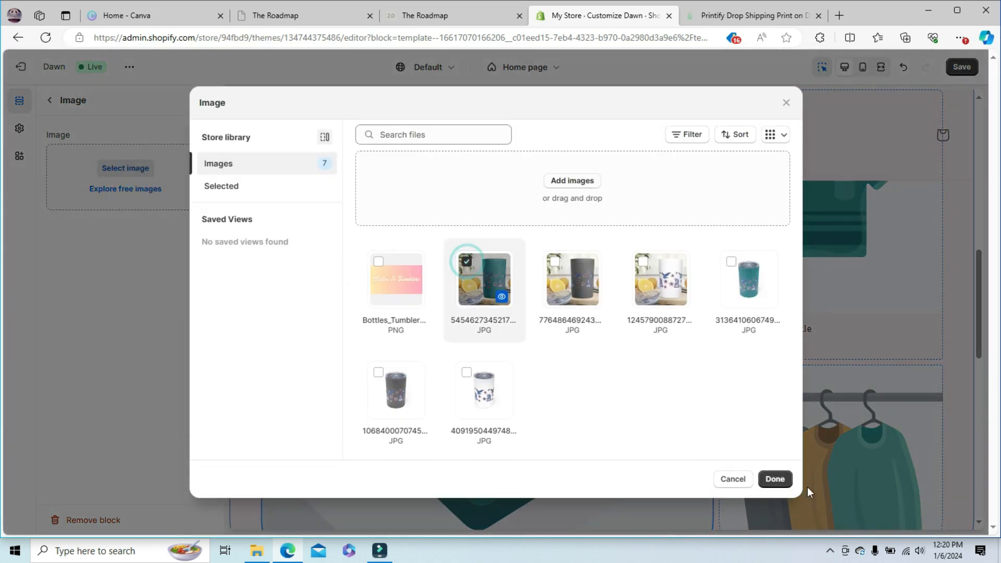
click(776, 478)
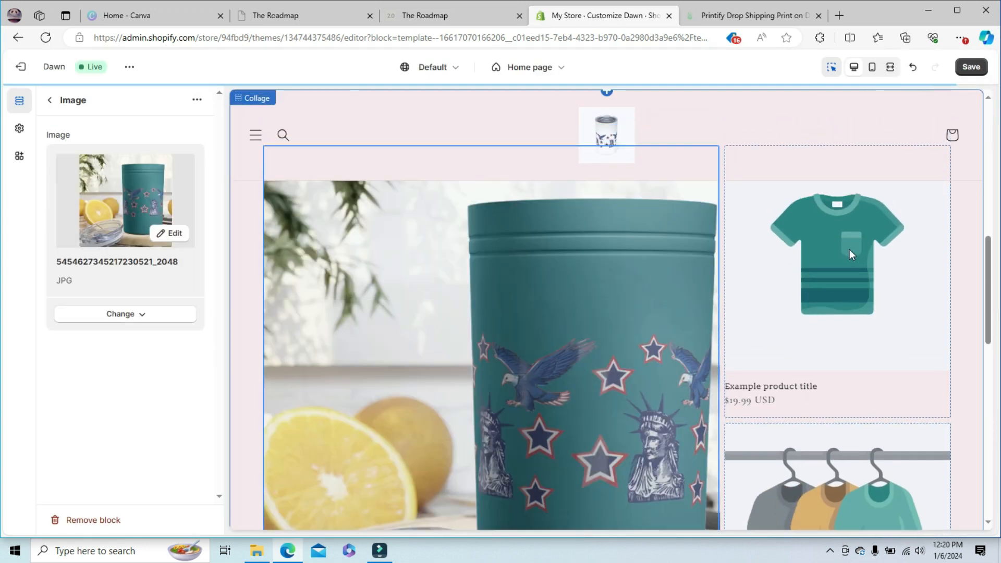
- Try to assign the Merica Drink Tumbler product to the Collage section's product block
click(829, 267)
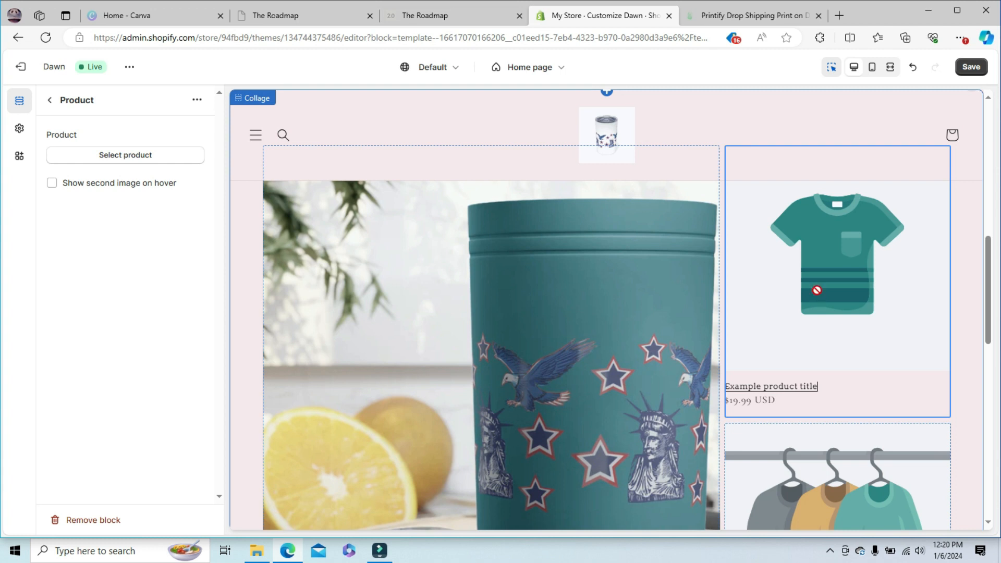
click(117, 162)
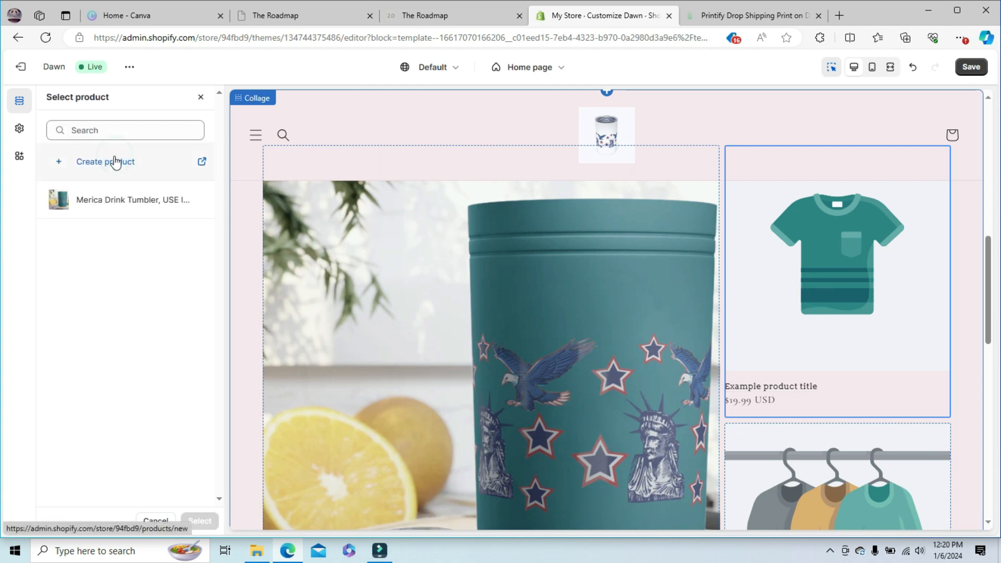
click(120, 204)
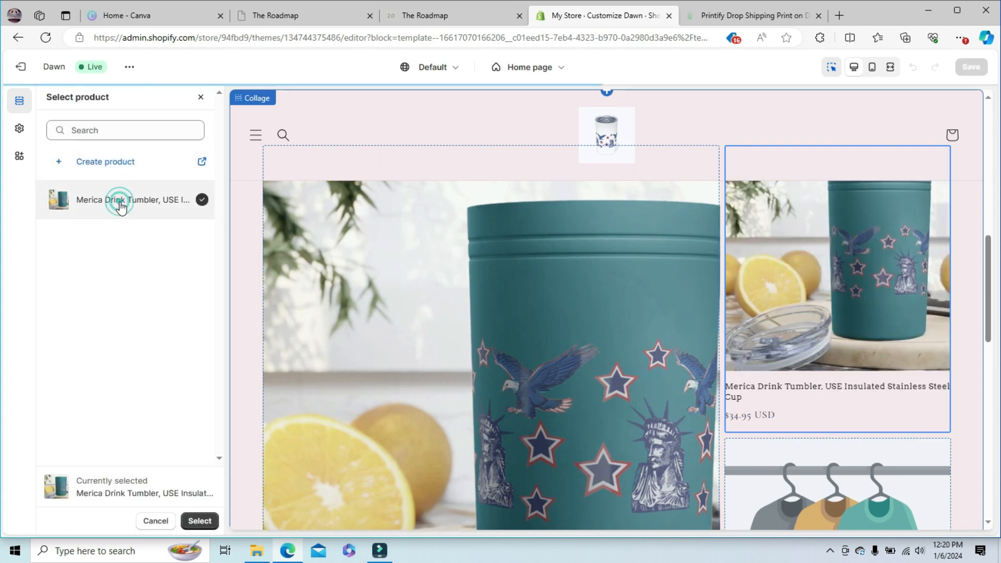
drag(988, 264, 994, 300)
scroll(782, 281, down, 2)
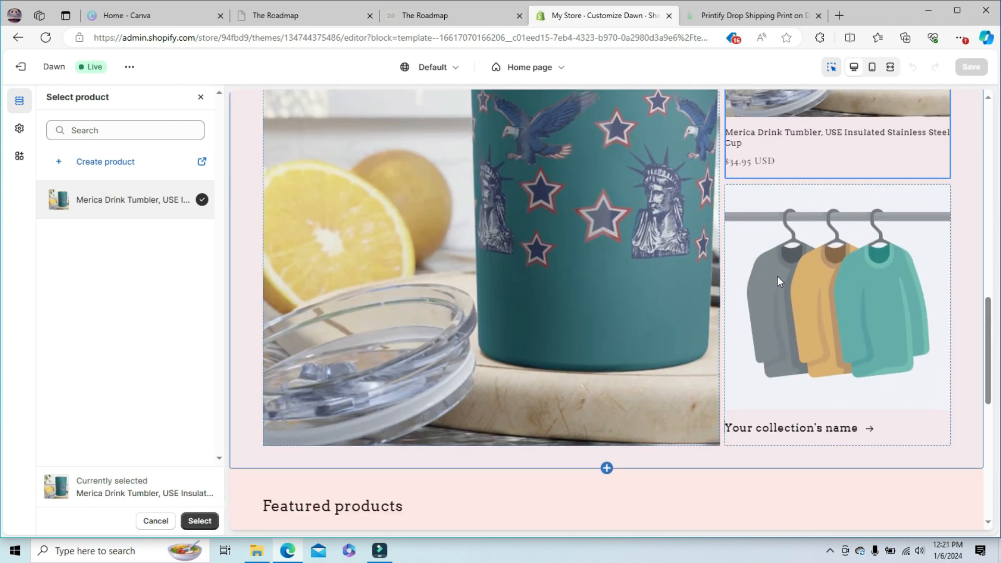
- Choose the Bottles & Tumblers collection for the Collage section's collection block
click(778, 276)
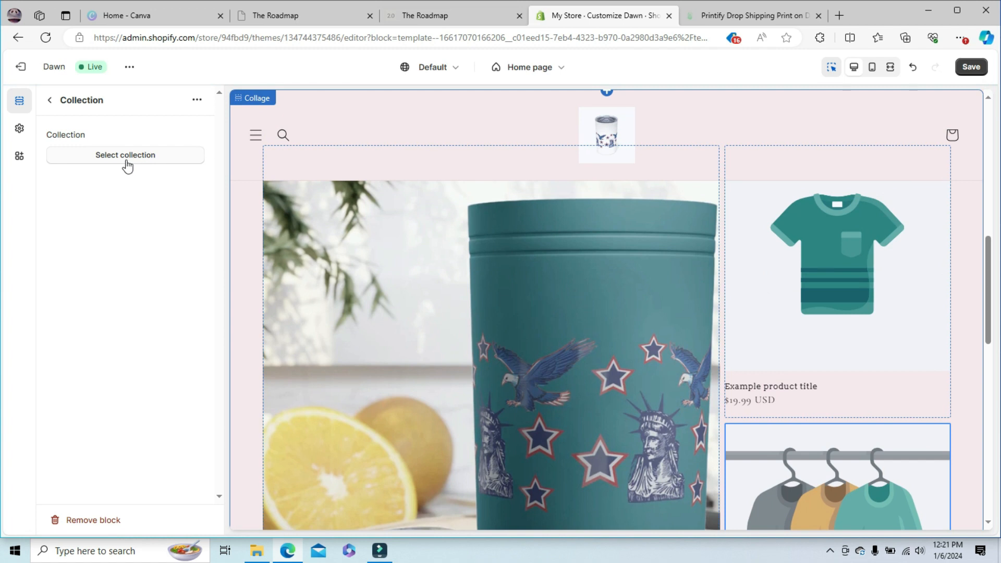
click(123, 158)
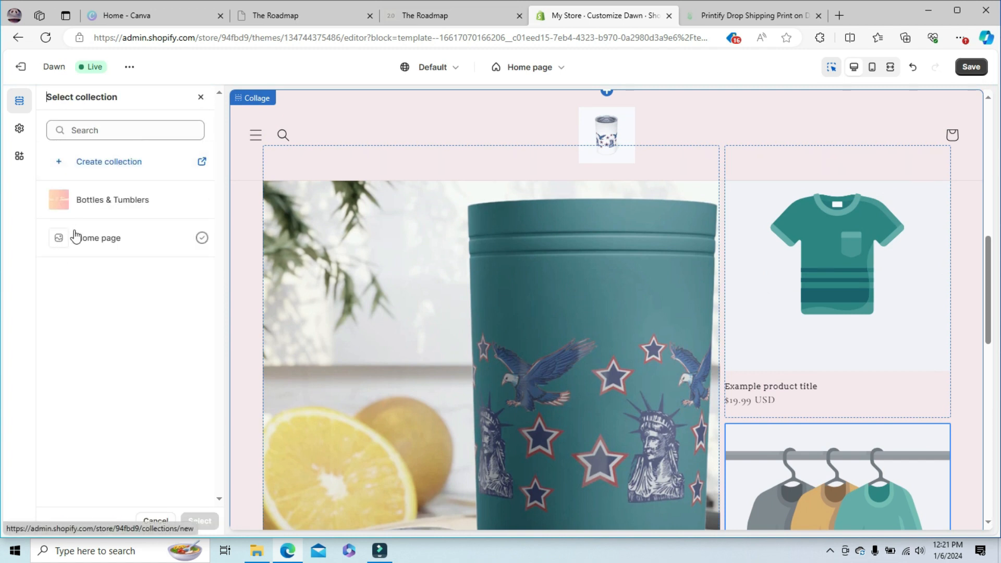
click(88, 210)
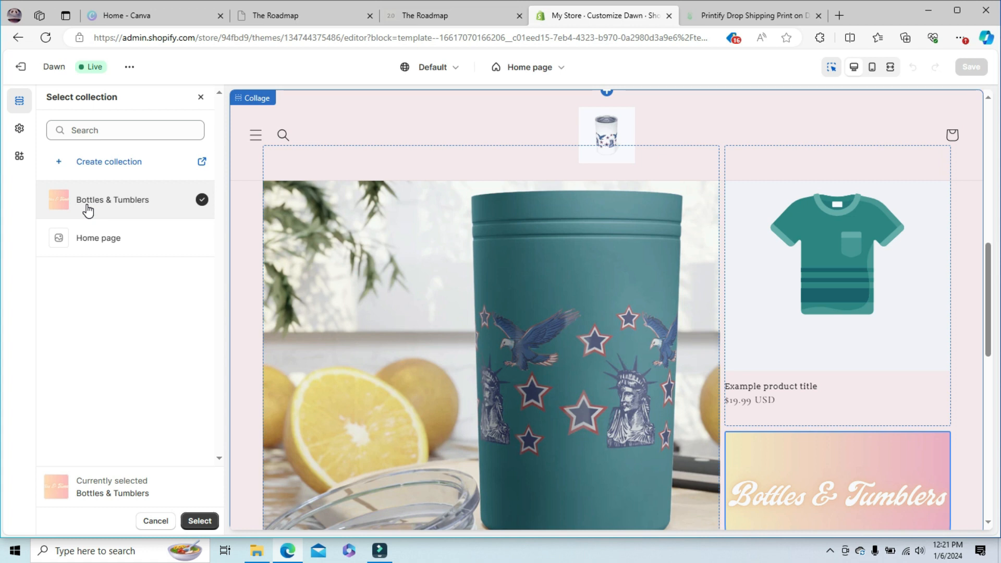
- Open the new-collection page in the store admin, dismiss the ad banner, and view the product and collection lists
click(115, 165)
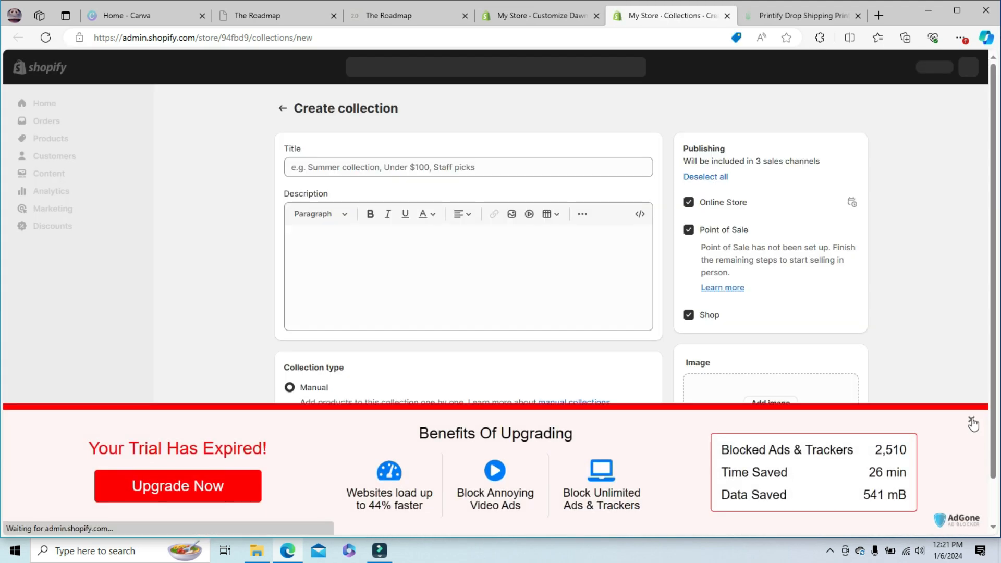
click(971, 420)
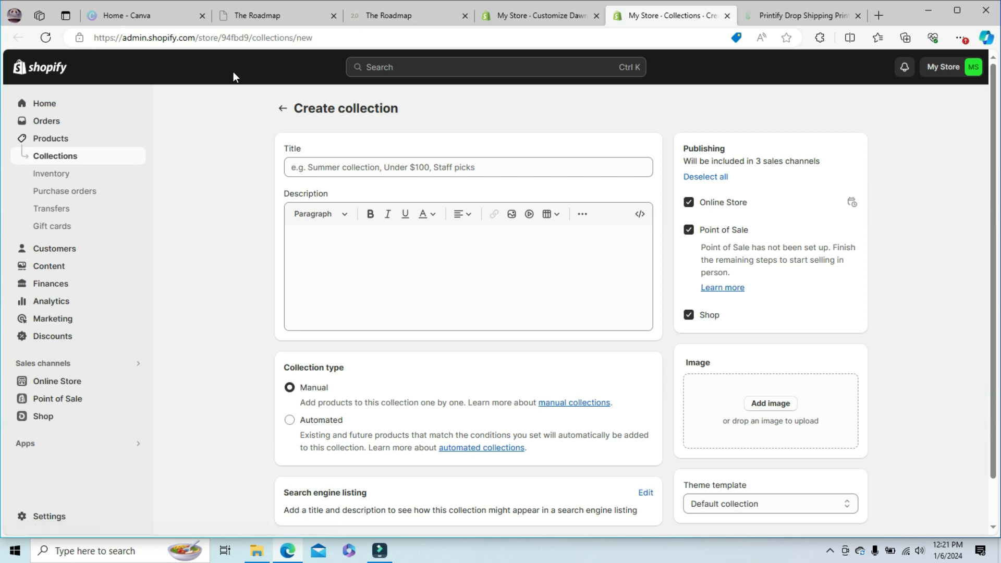
click(44, 141)
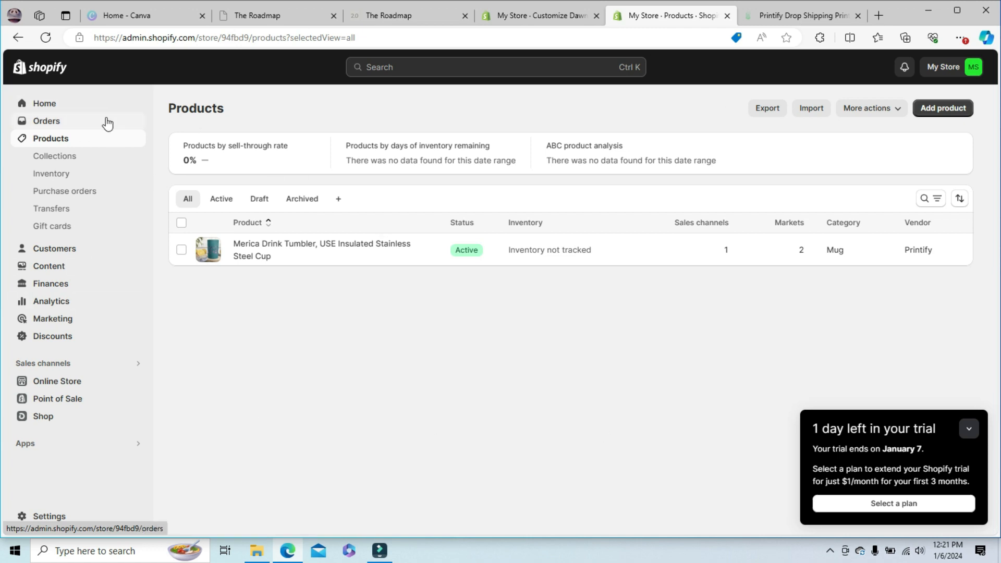
click(53, 162)
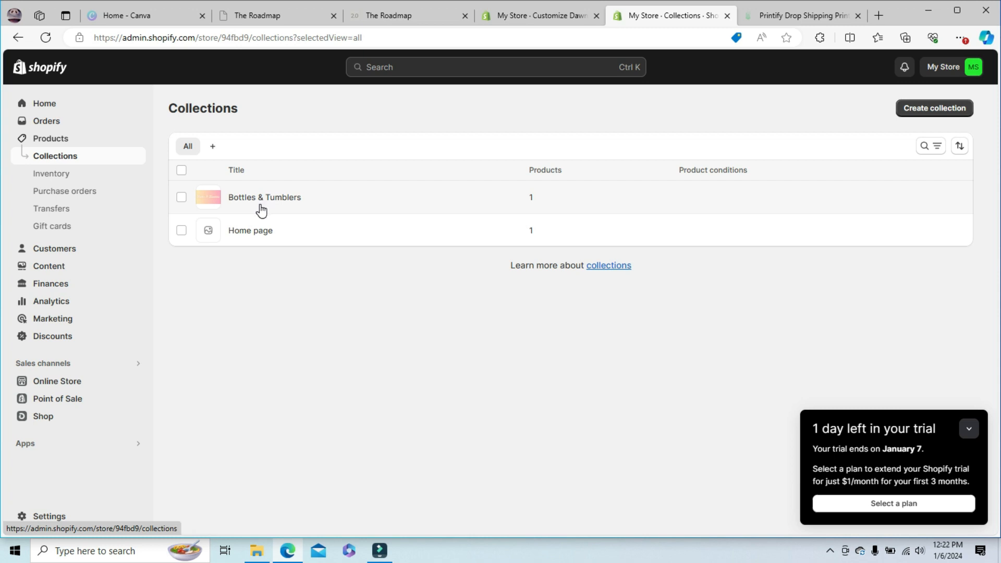
- Start a new collection titled "Clearance" with the description "Clearance Items, Shop Now!"
click(931, 114)
click(330, 164)
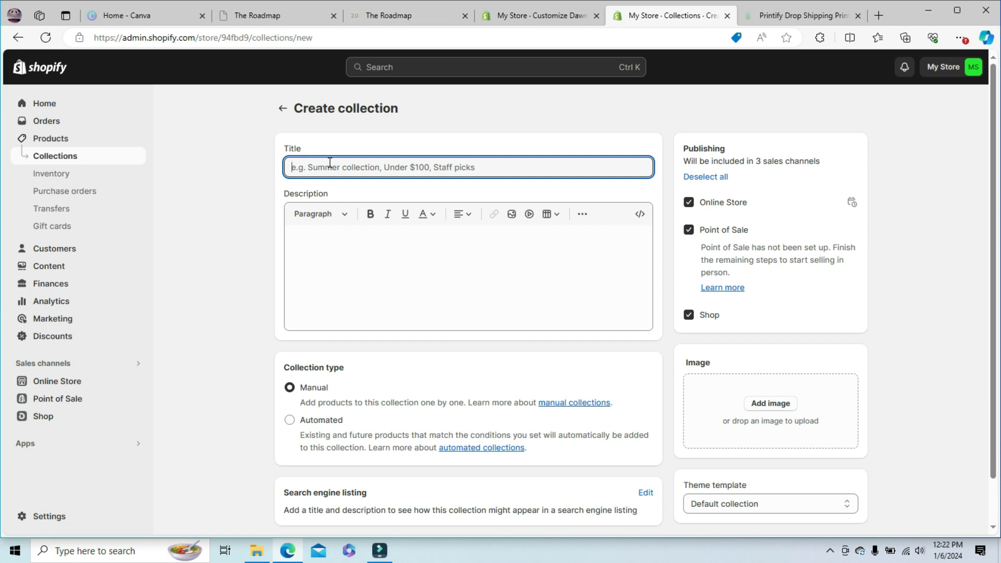
text(Clearance)
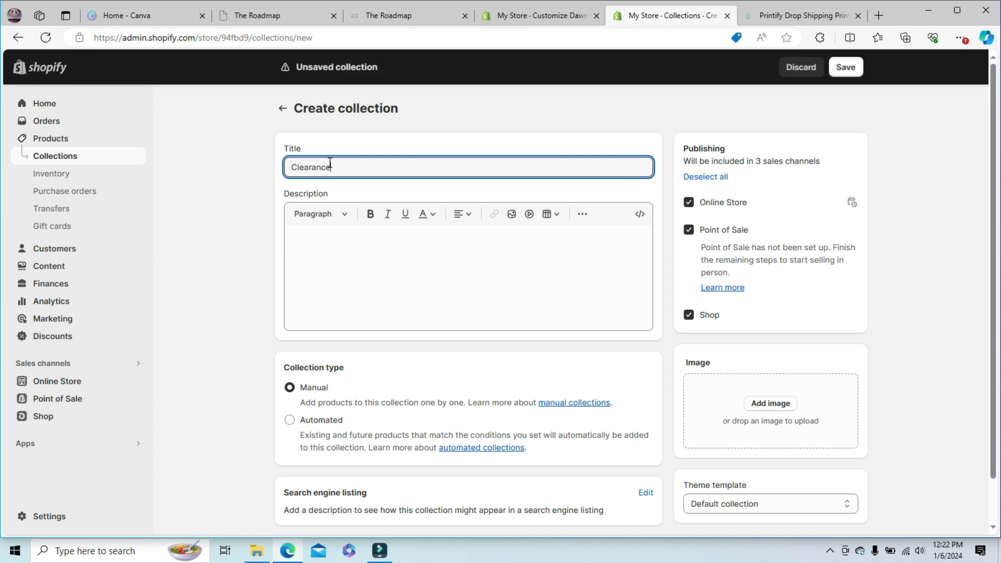
click(324, 230)
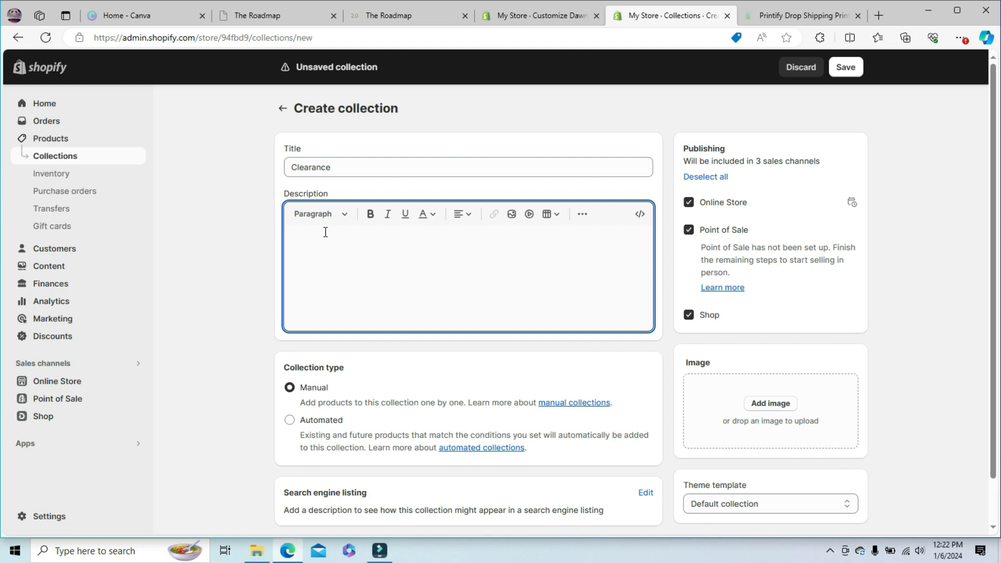
text(Clearance Ite)
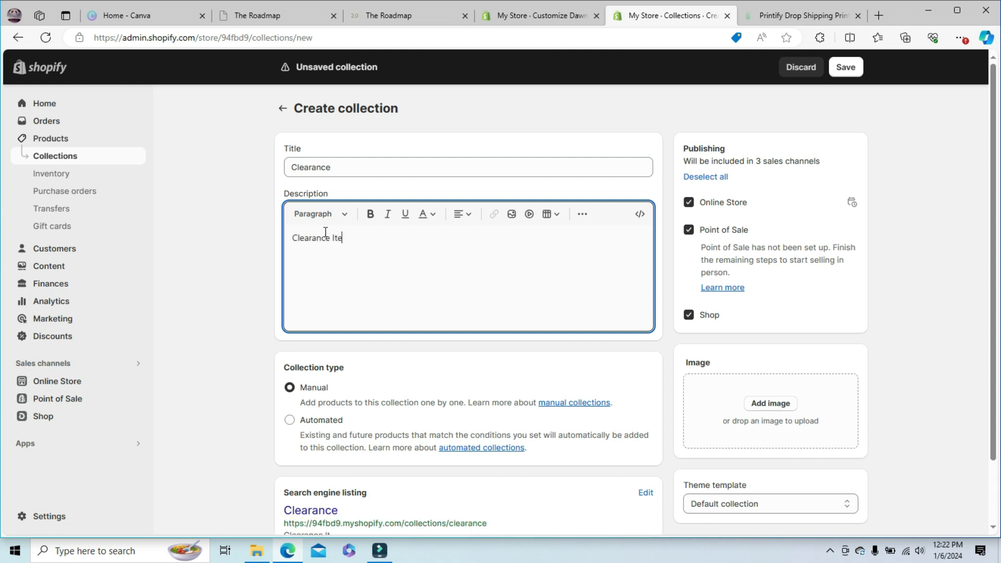
text(ms, Shop Now!)
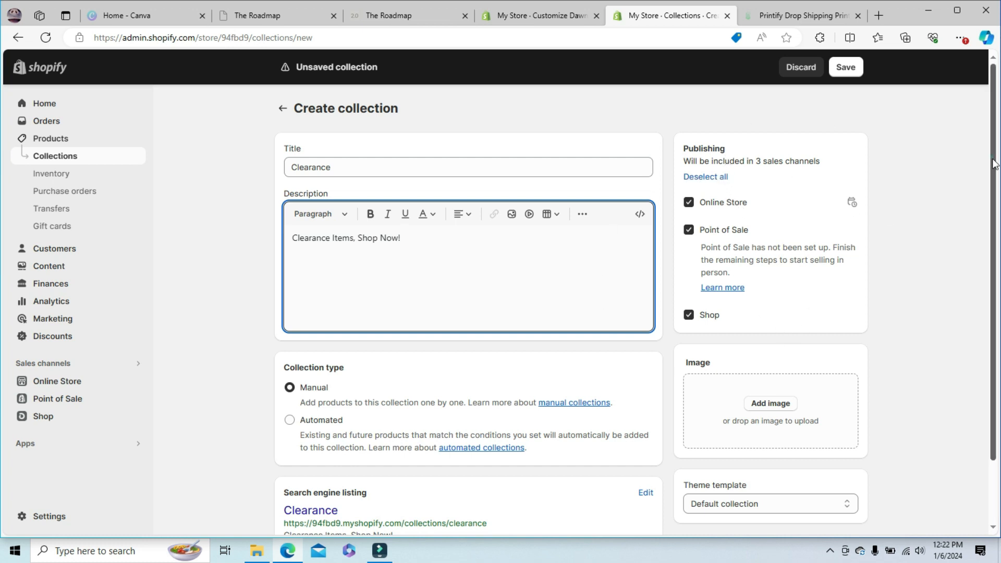
scroll(995, 163, down, 2)
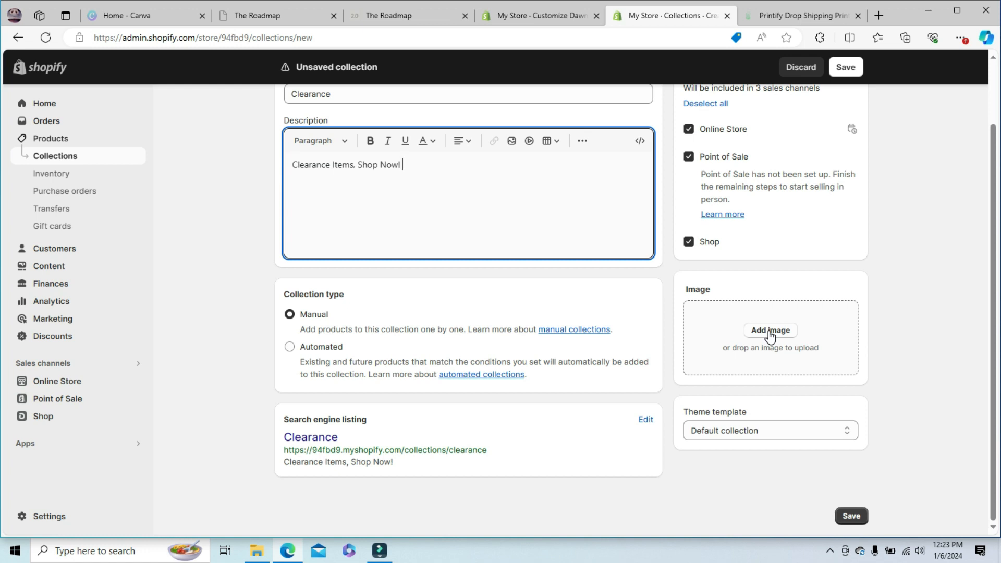
- Add the Bottles & Tumblers-shopify-collection-image file as the Clearance collection's image and save the collection
click(527, 10)
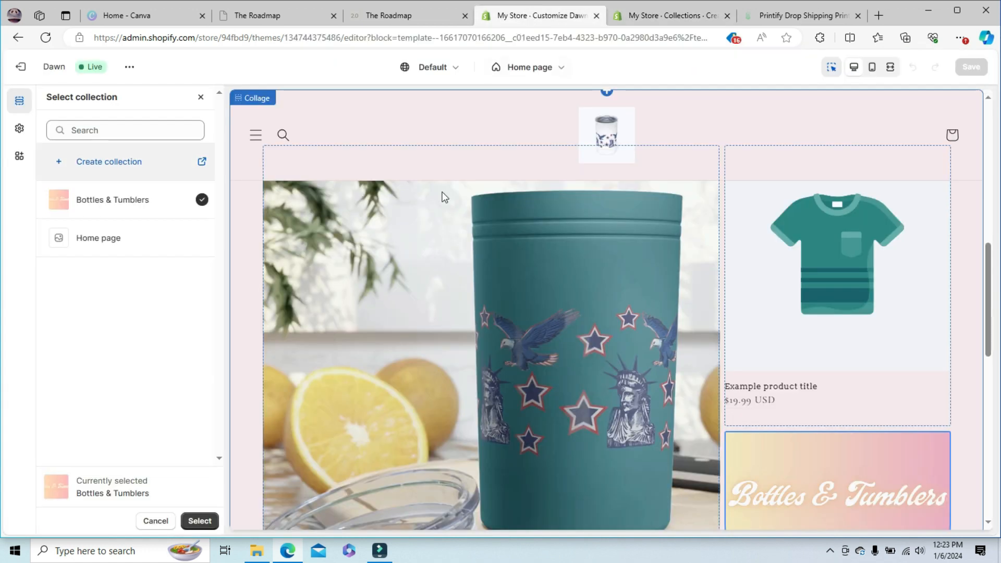
drag(990, 249, 992, 313)
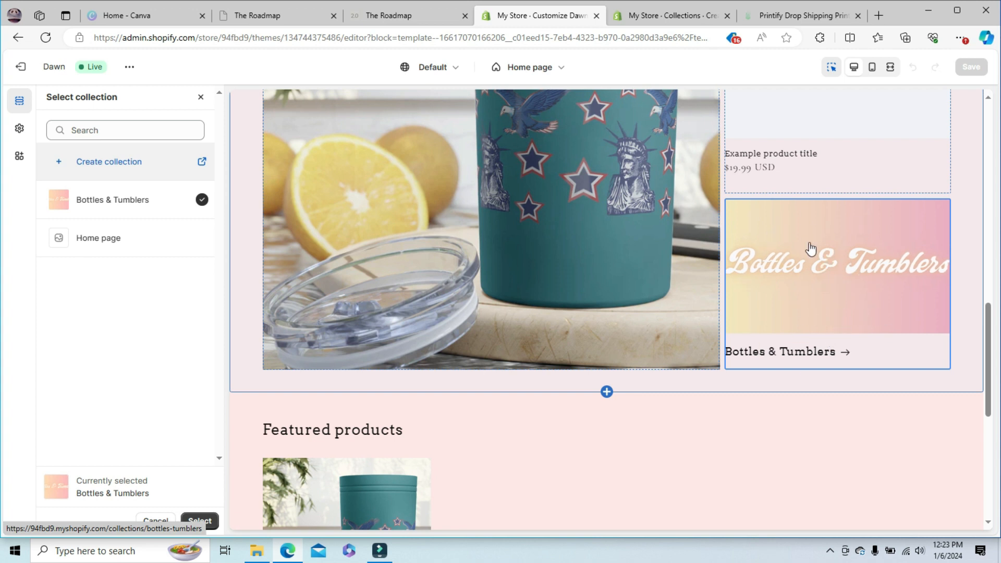
click(667, 16)
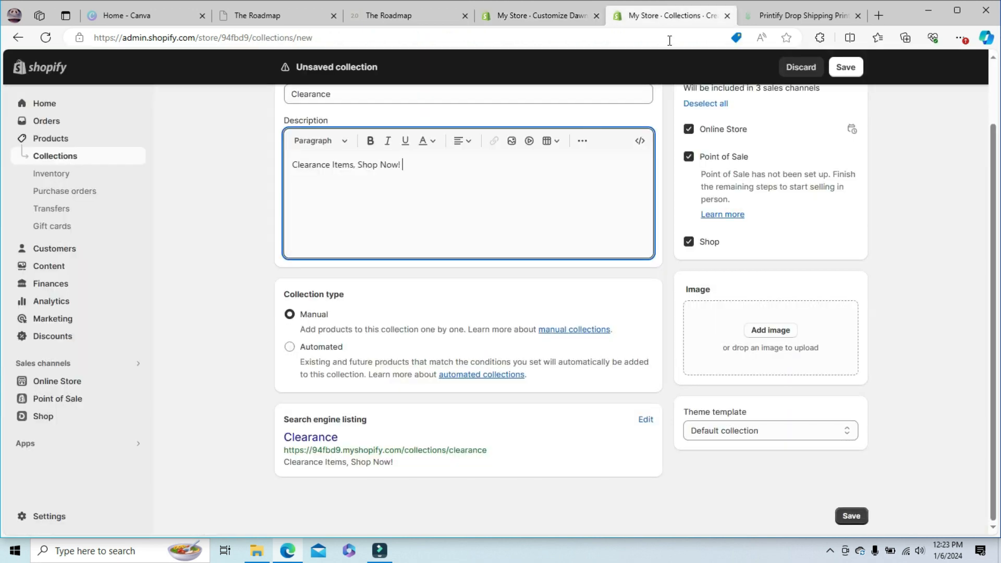
click(770, 331)
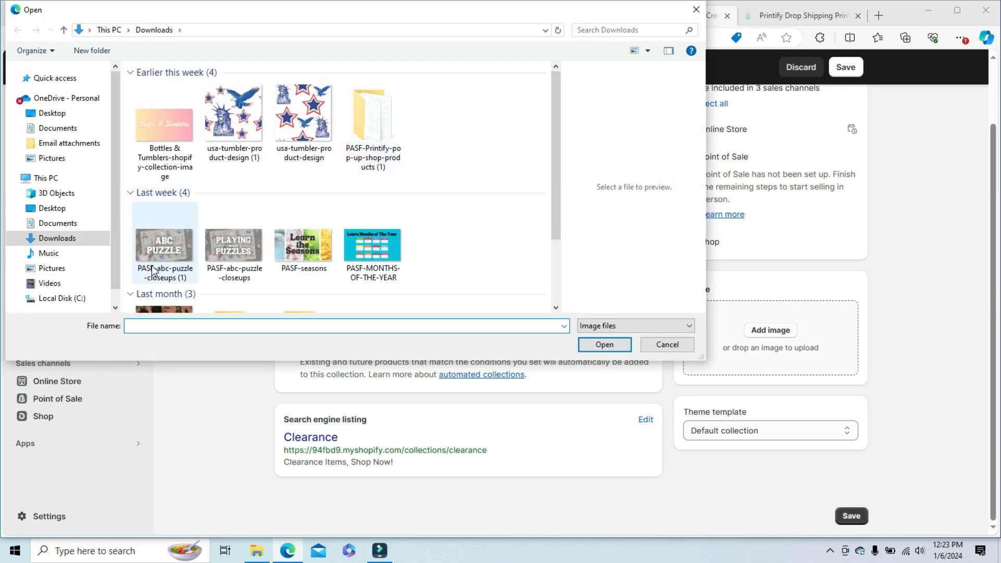
double_click(165, 147)
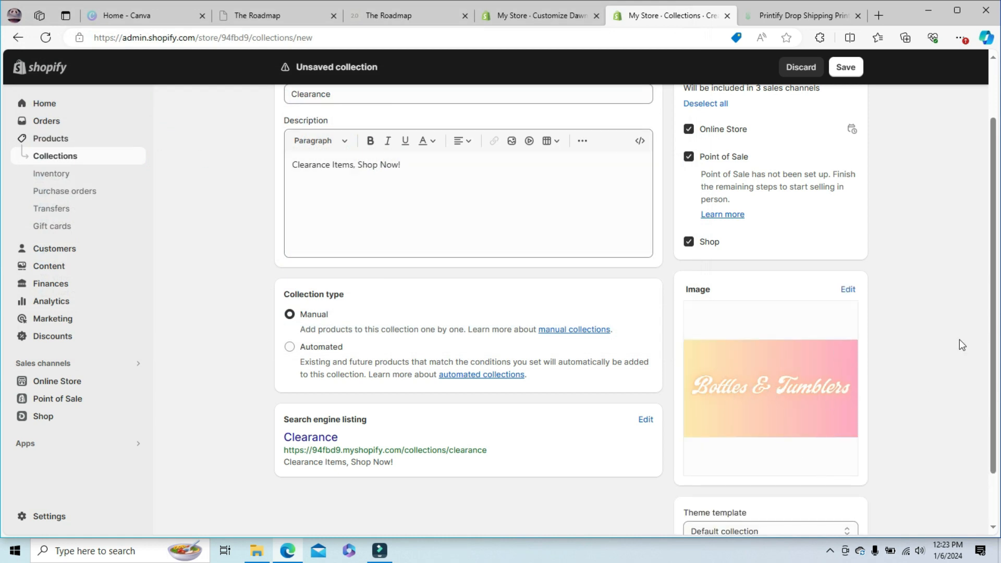
scroll(994, 151, up, 2)
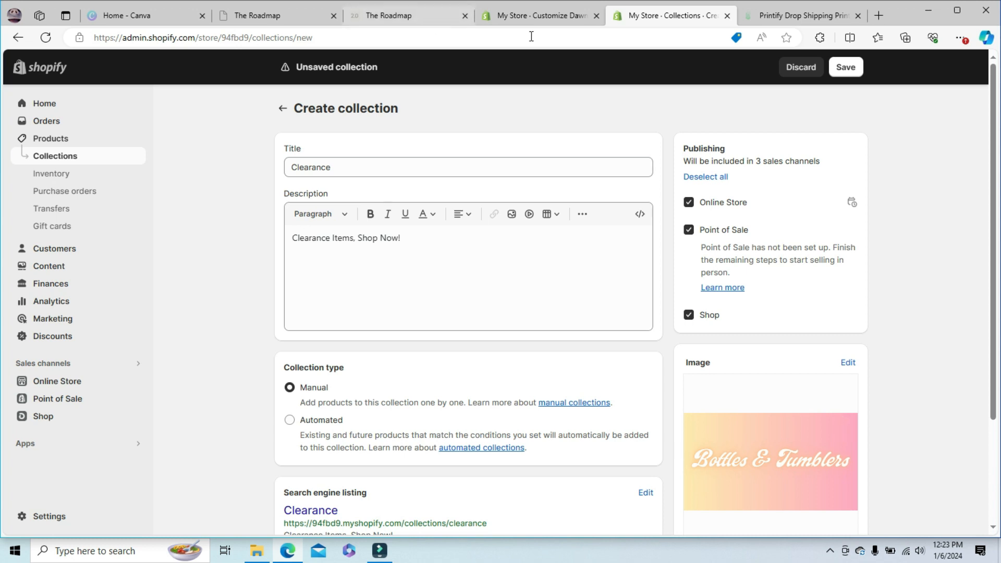
click(840, 67)
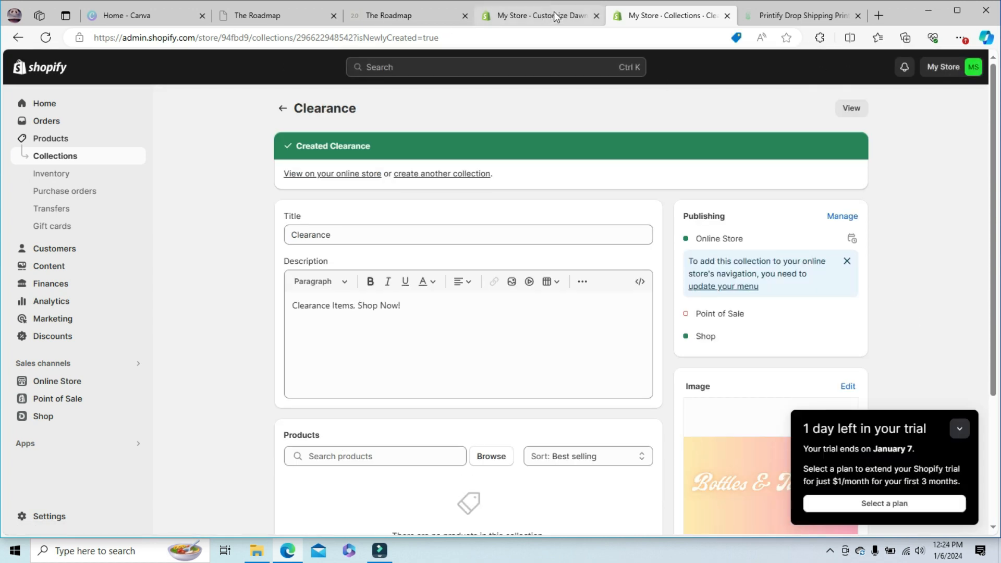
- From the Bottles & Tumblers collection preview in the theme editor, undo the last theme change and return to the home page's Collage section
click(541, 21)
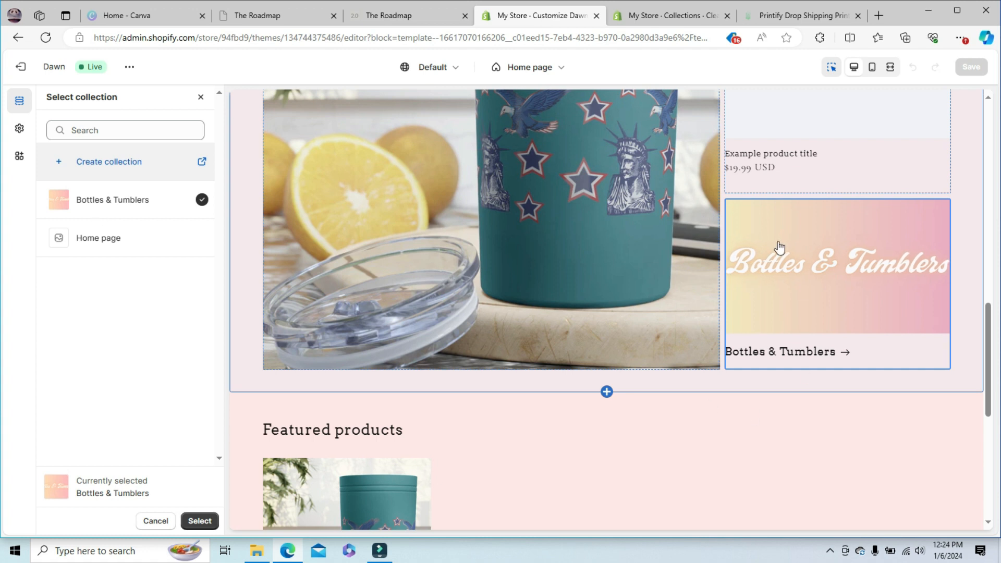
click(838, 290)
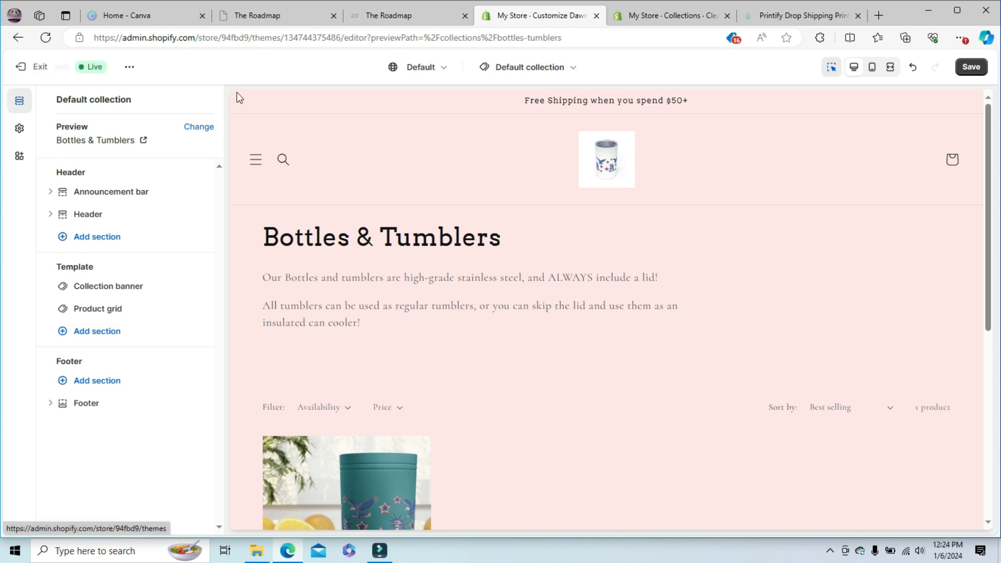
click(915, 70)
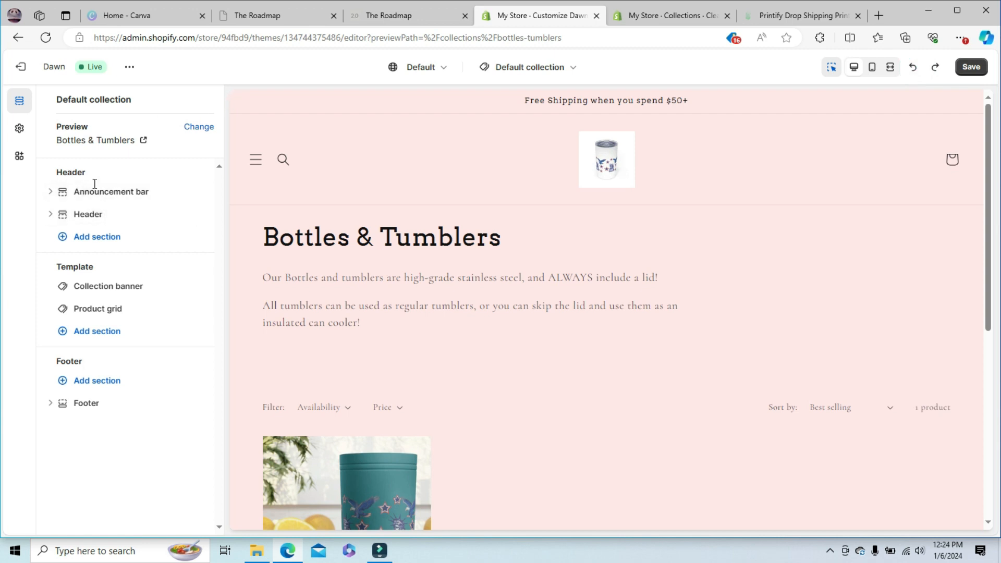
click(608, 157)
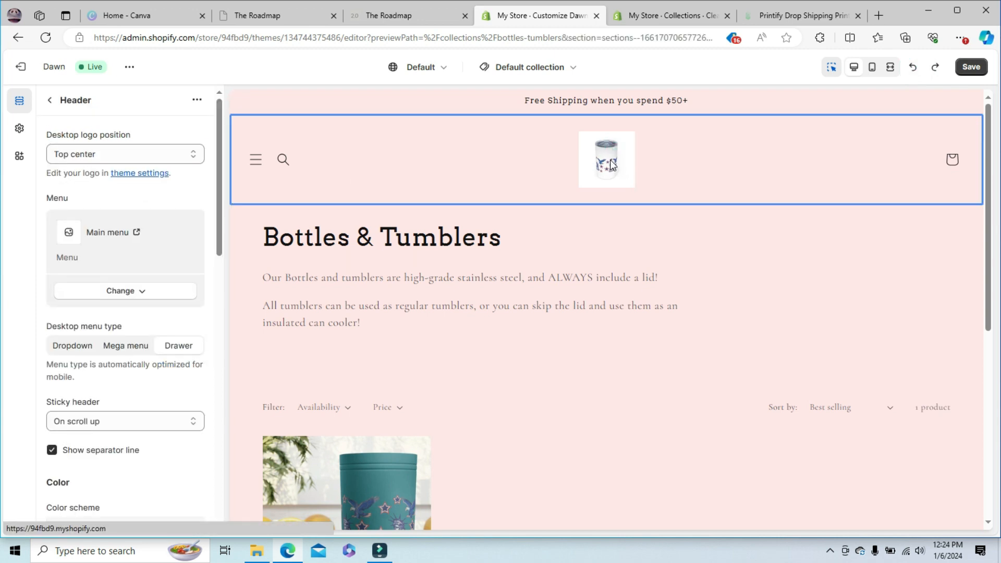
click(611, 165)
drag(984, 177, 997, 415)
scroll(823, 276, up, 5)
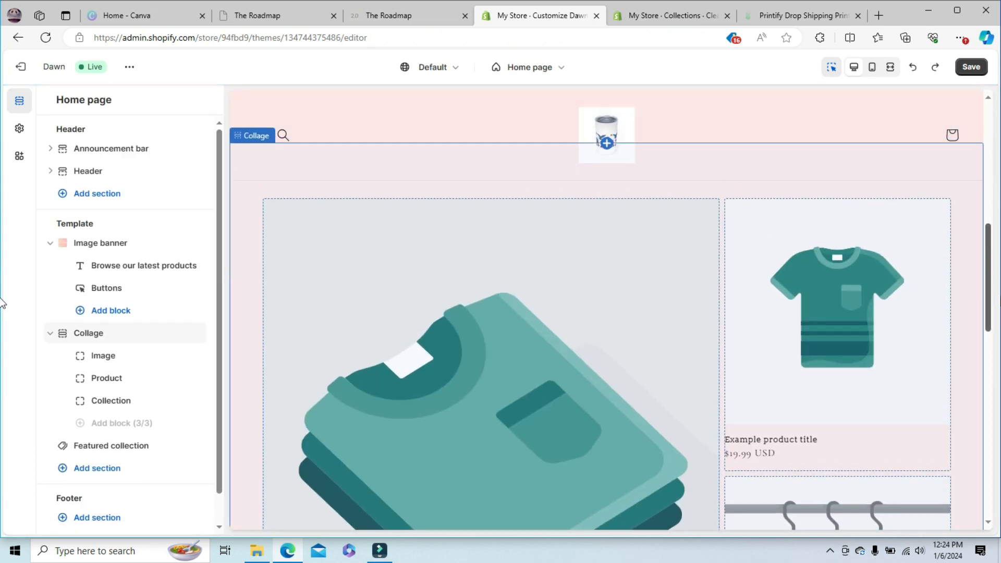
scroll(823, 276, down, 3)
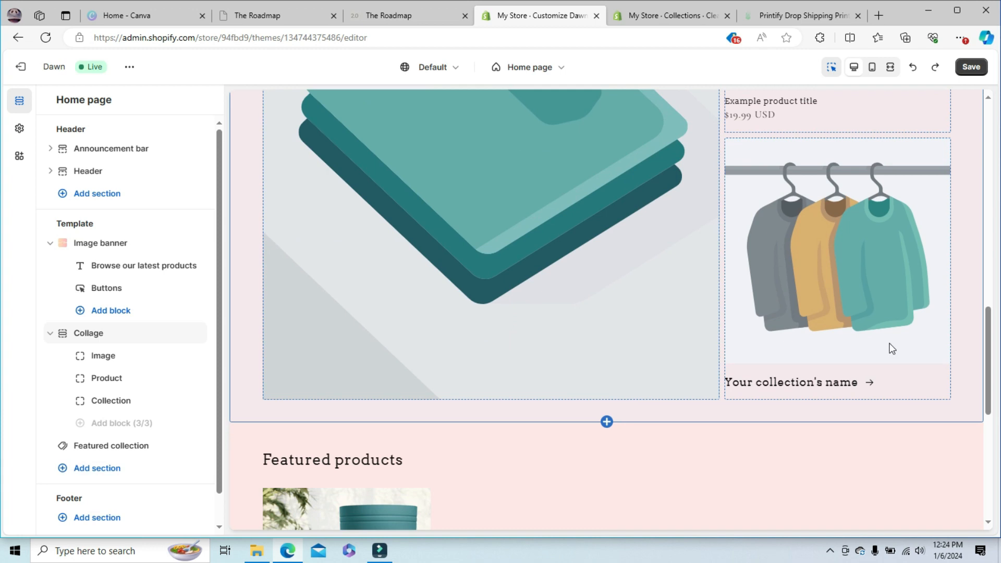
- Open the collection choices for the Collage section's collection block and look over the home page preview
click(825, 245)
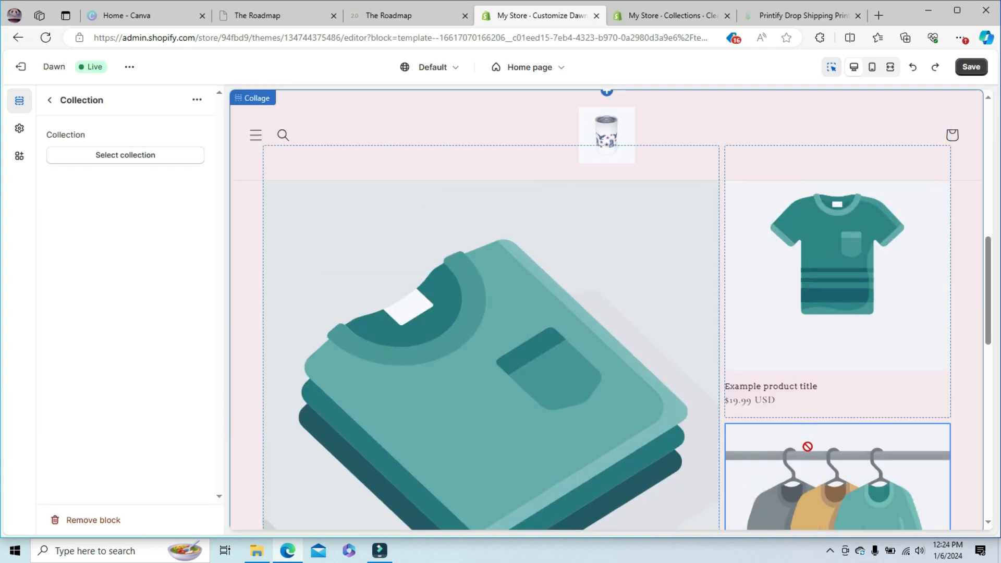
click(142, 156)
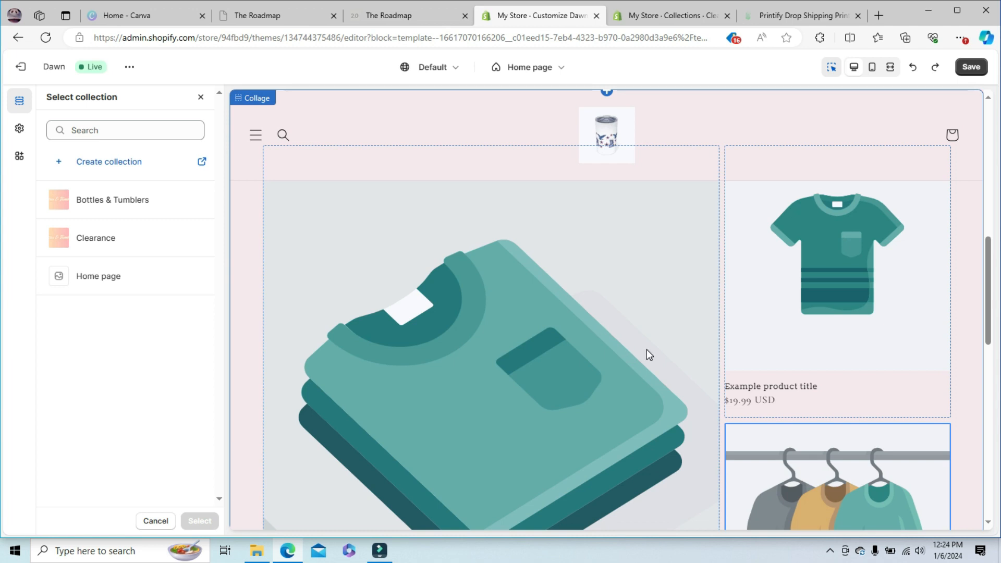
drag(990, 306, 1000, 165)
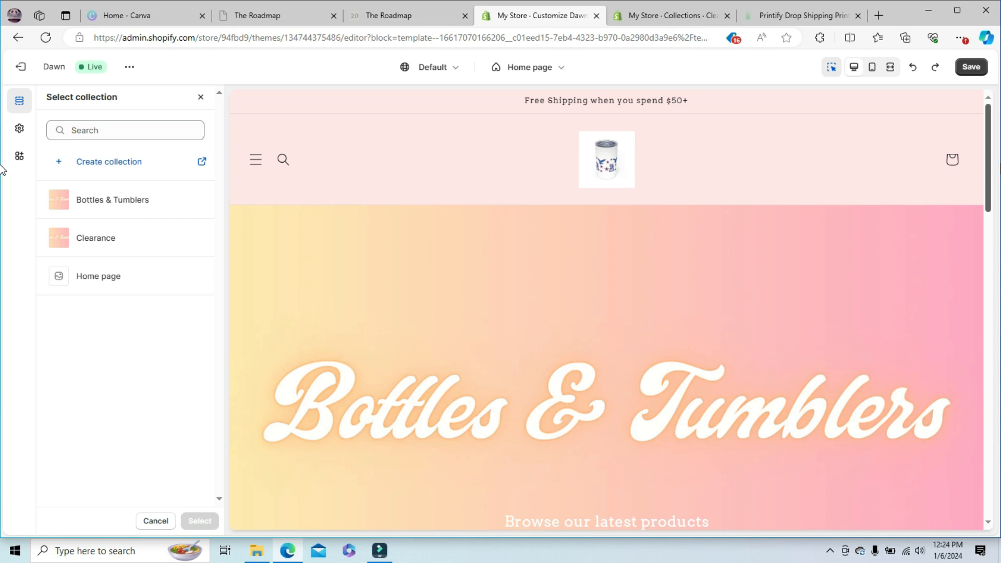
drag(1000, 164, 988, 272)
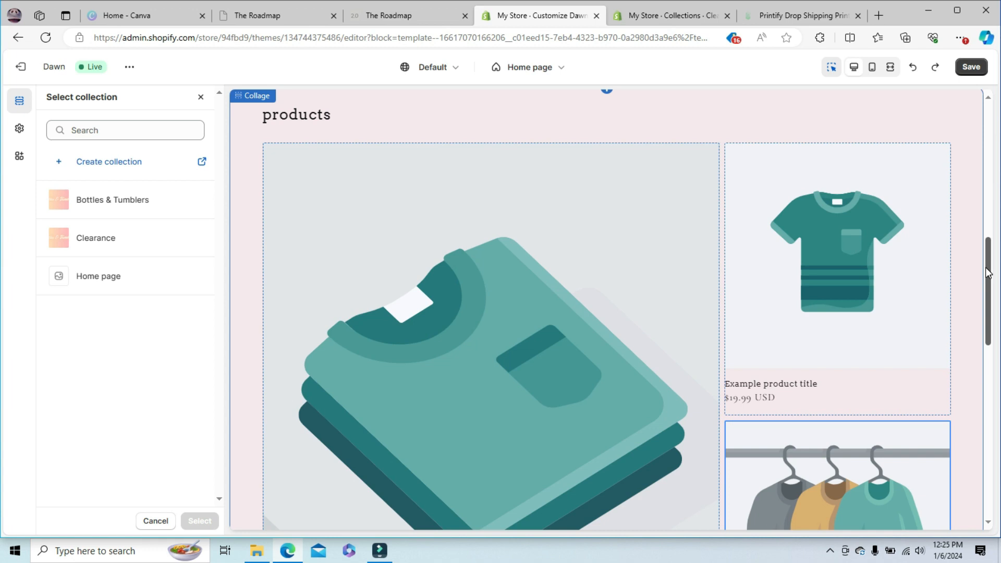
drag(988, 272, 1000, 395)
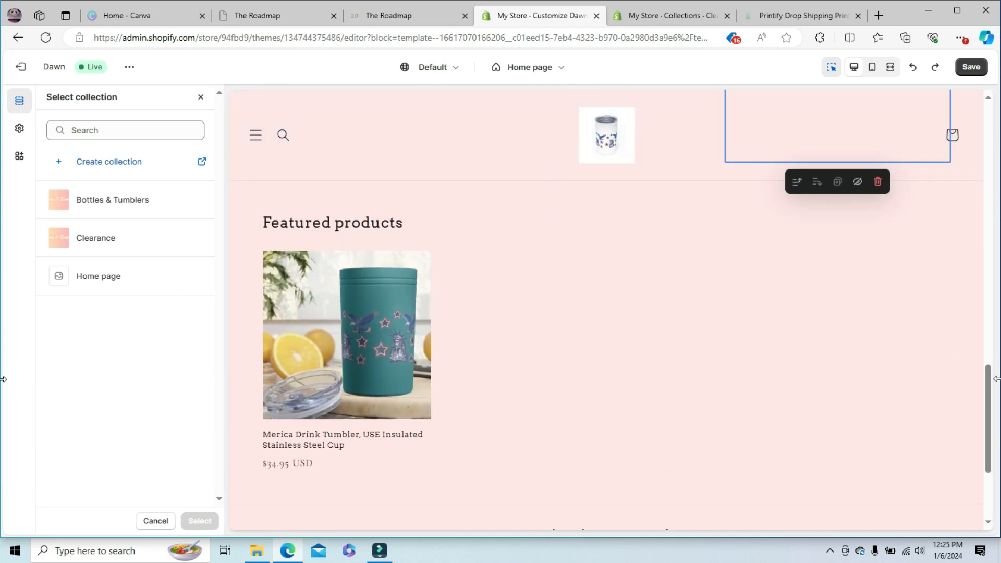
- View the storefront's Catalog page through the header's drawer menu in the theme preview
scroll(990, 396, up, 10)
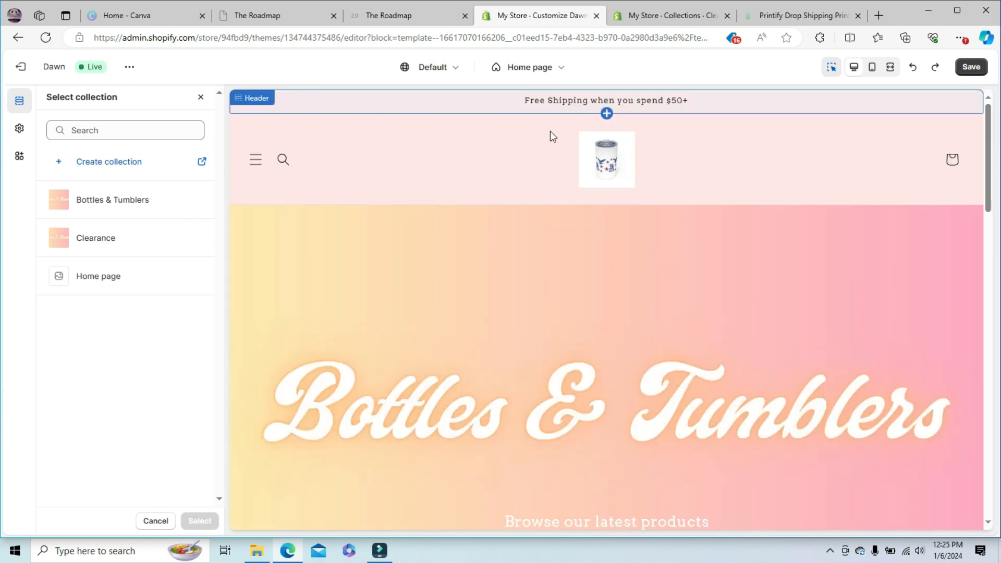
click(256, 162)
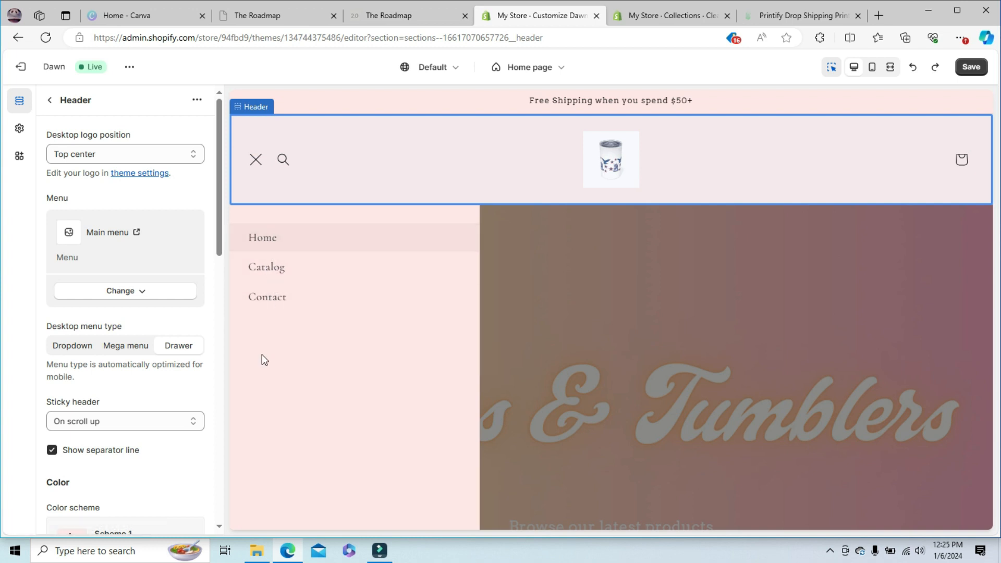
click(272, 272)
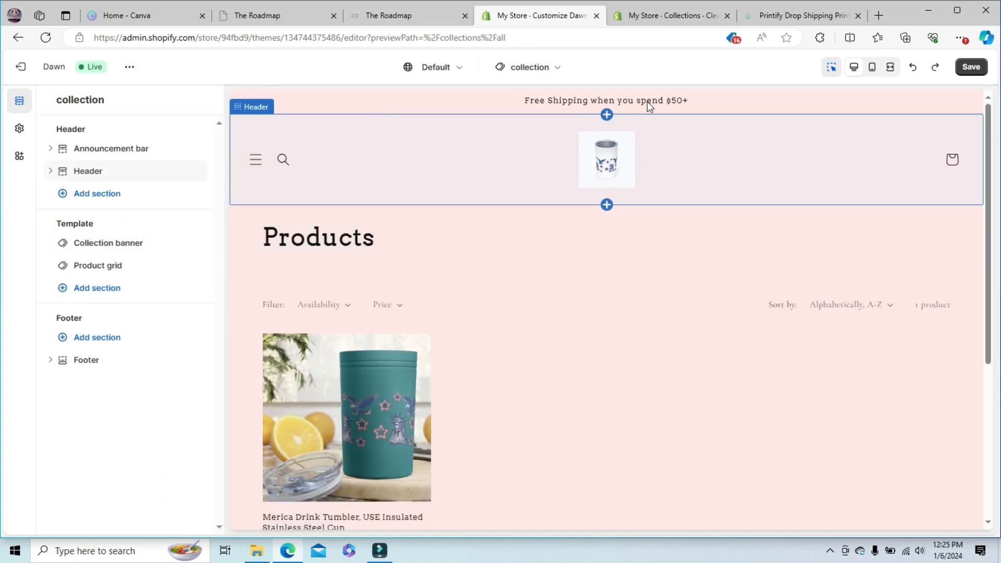
- Open the Main menu for editing in the online store's navigation settings in the store admin
click(646, 18)
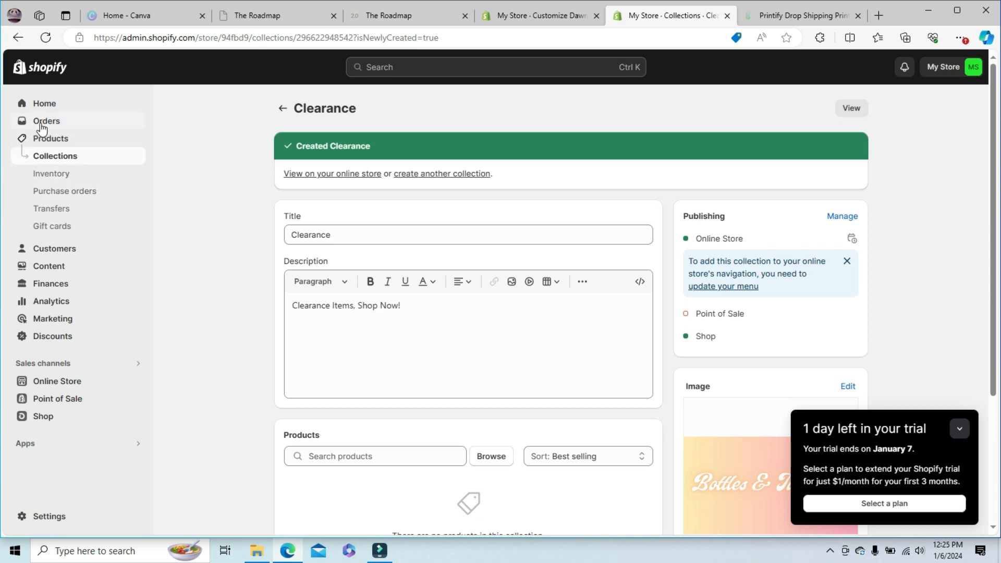
click(48, 386)
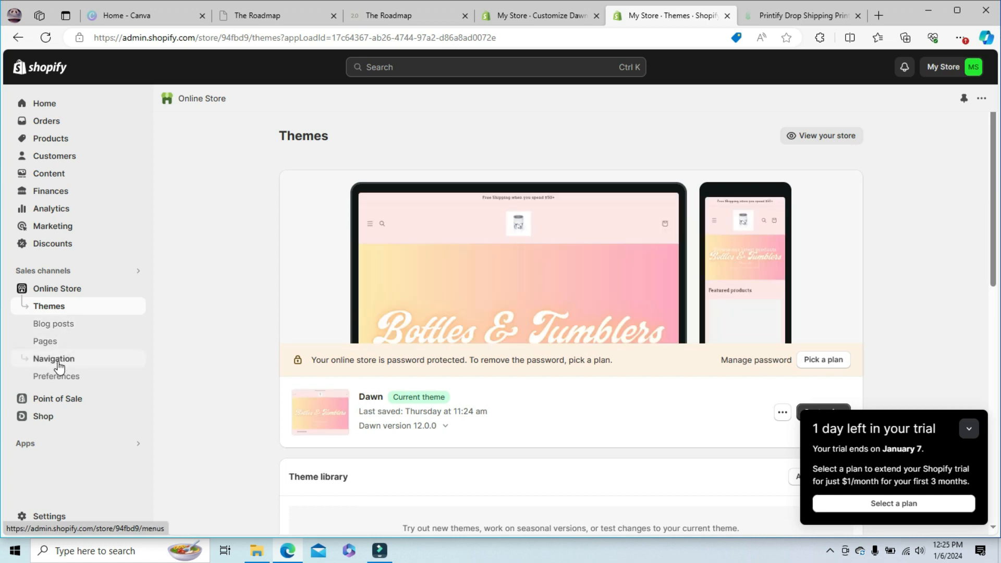
click(60, 368)
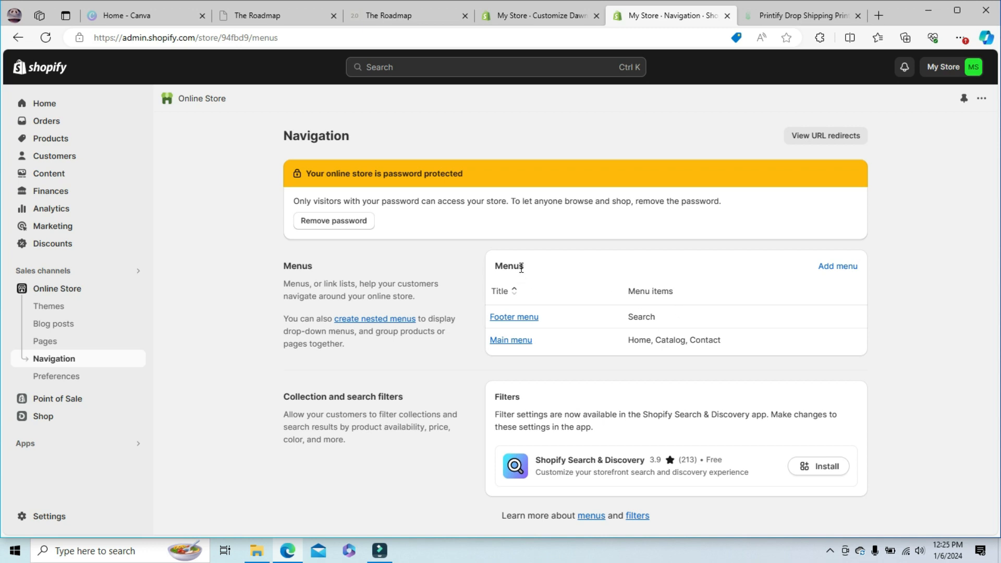
click(510, 340)
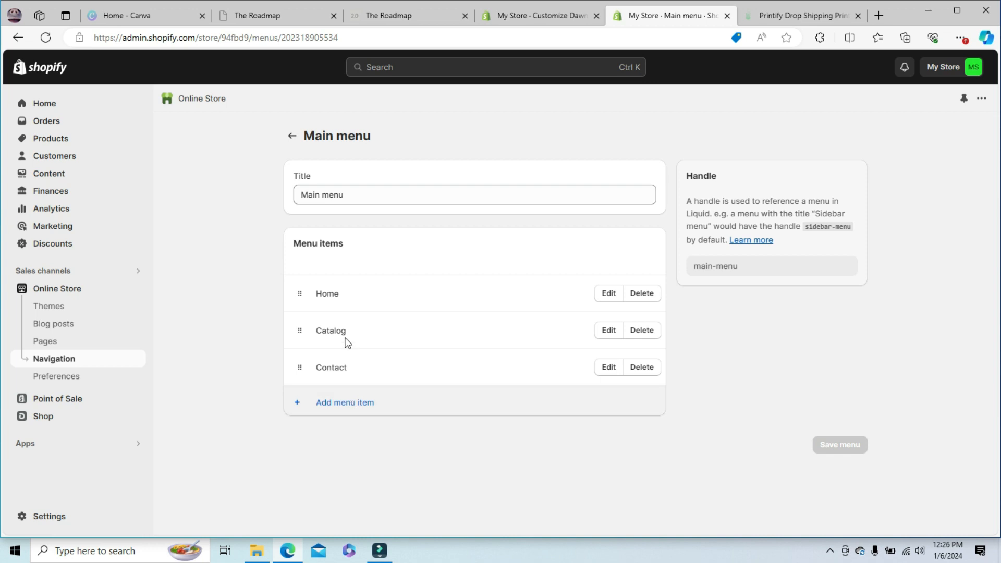
- Rename the Main menu's Catalog item as Shop and apply the change to the item
click(609, 329)
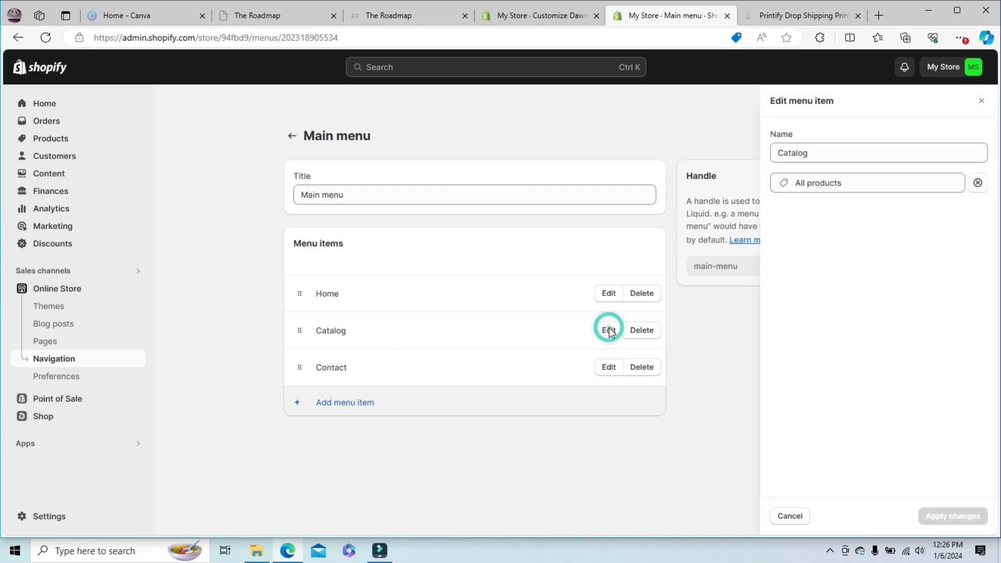
key(BackSpace)
key(BackSpace)
key(BackSpace)
key(BackSpace)
key(BackSpace)
key(BackSpace)
key(BackSpace)
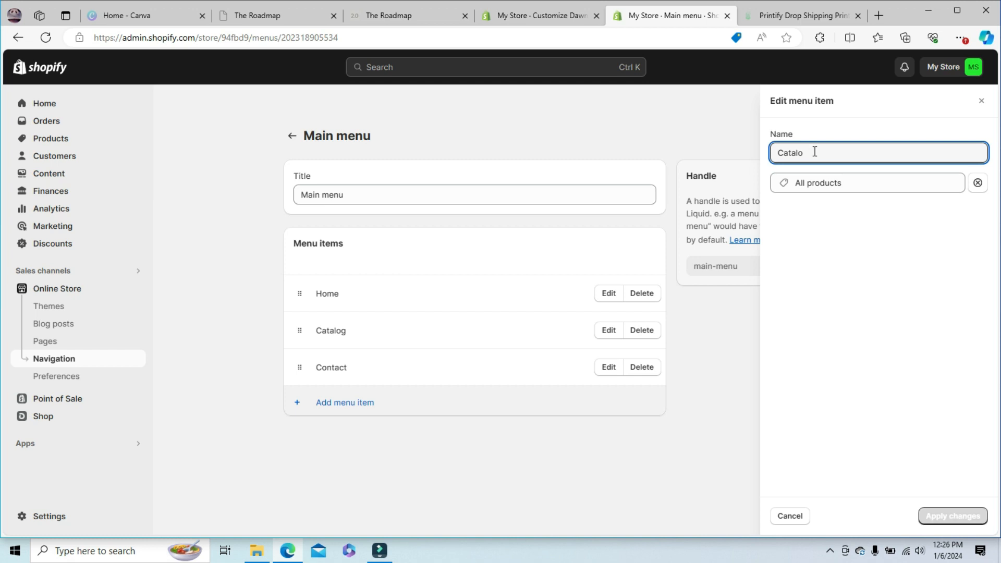
text(Shop)
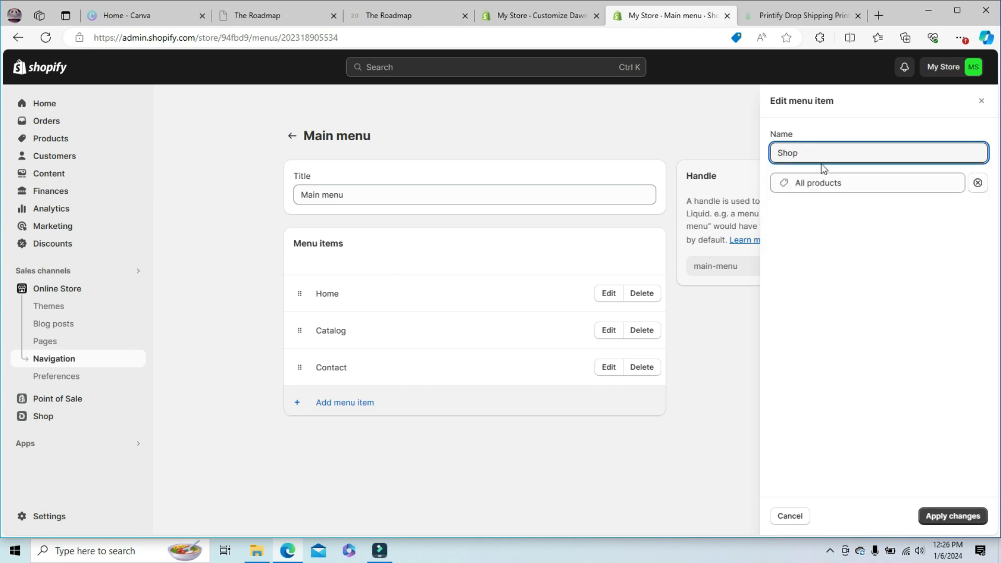
click(954, 516)
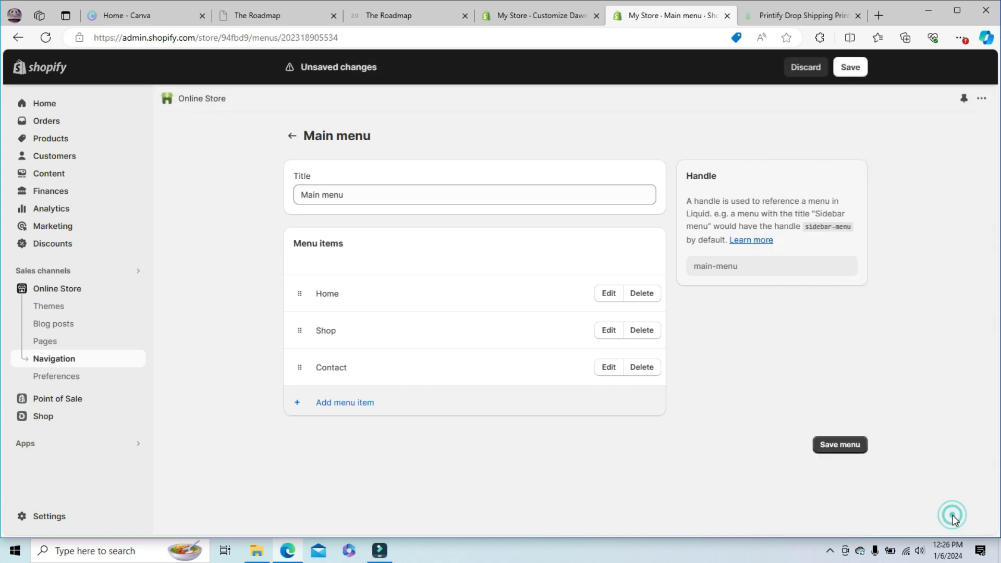
- Save the theme changes and check the header's drawer menu in the preview, returning to the Main menu editor in the store admin
click(557, 16)
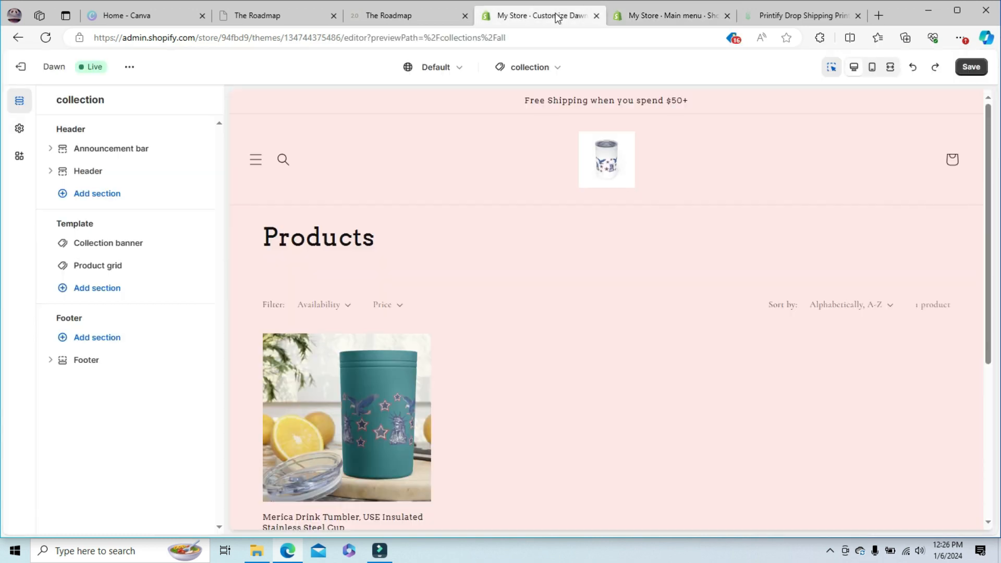
click(256, 161)
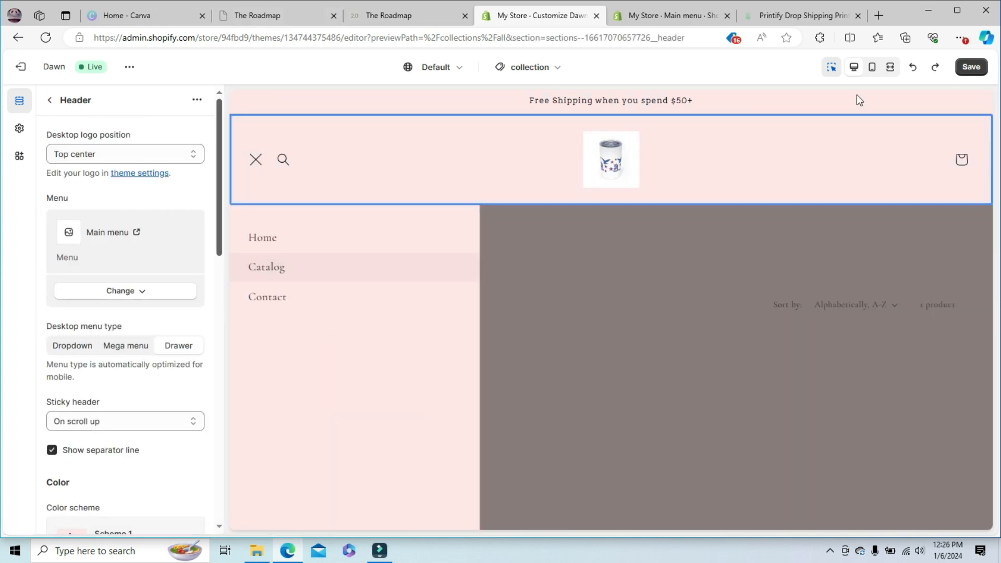
click(972, 67)
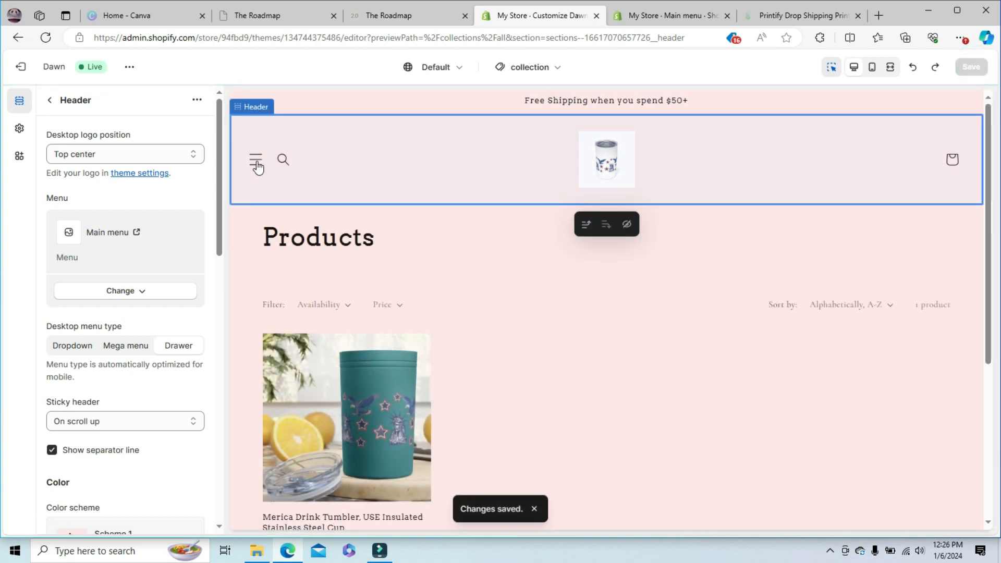
click(256, 159)
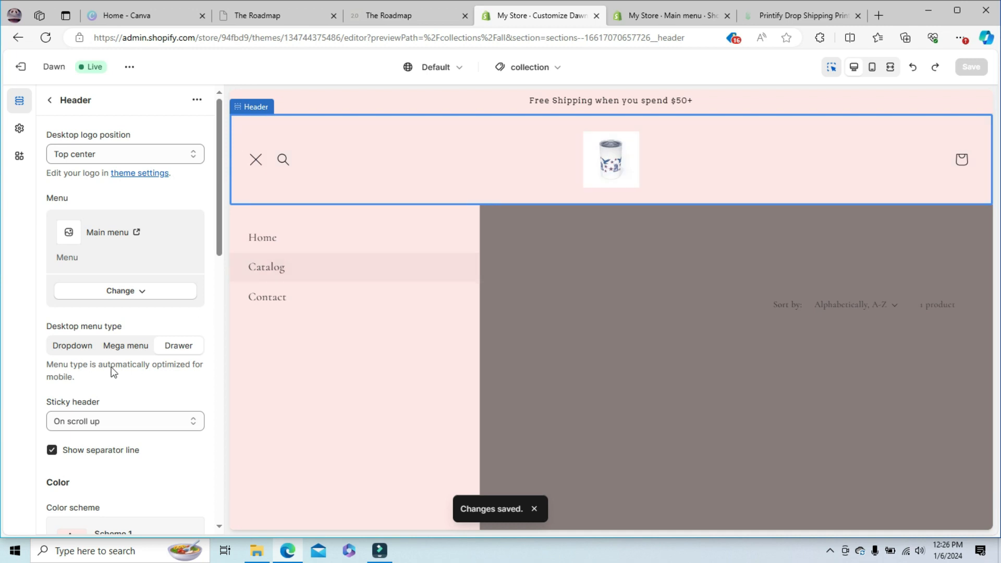
click(49, 101)
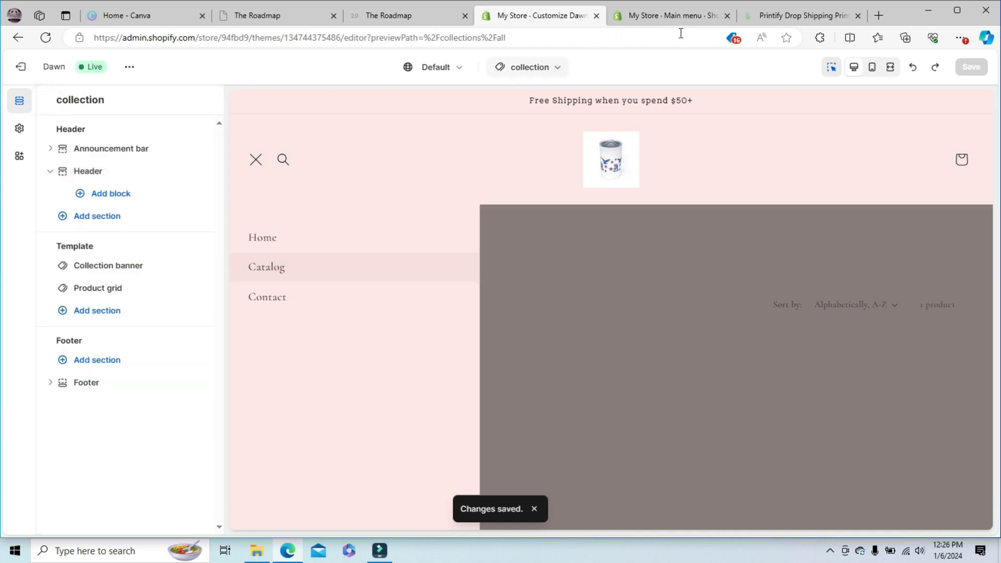
click(695, 23)
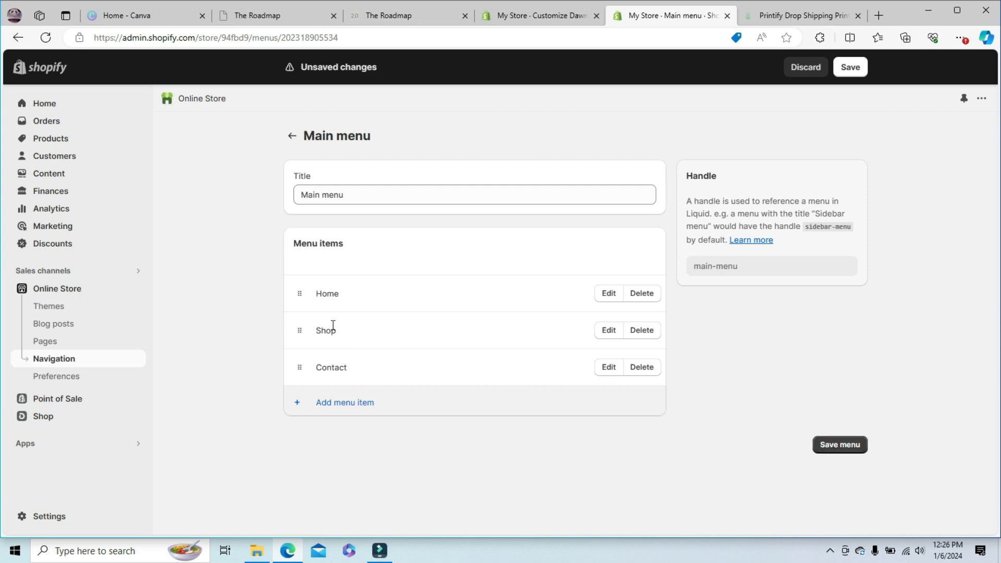
- Save the Main menu, and reload the Catalog page in the theme preview to check the header's drawer menu
click(837, 446)
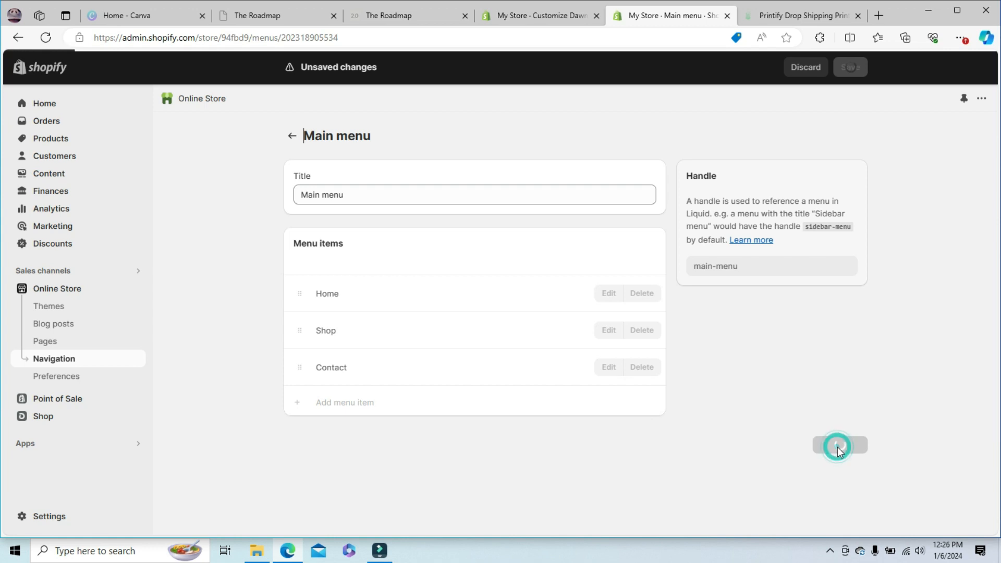
click(522, 17)
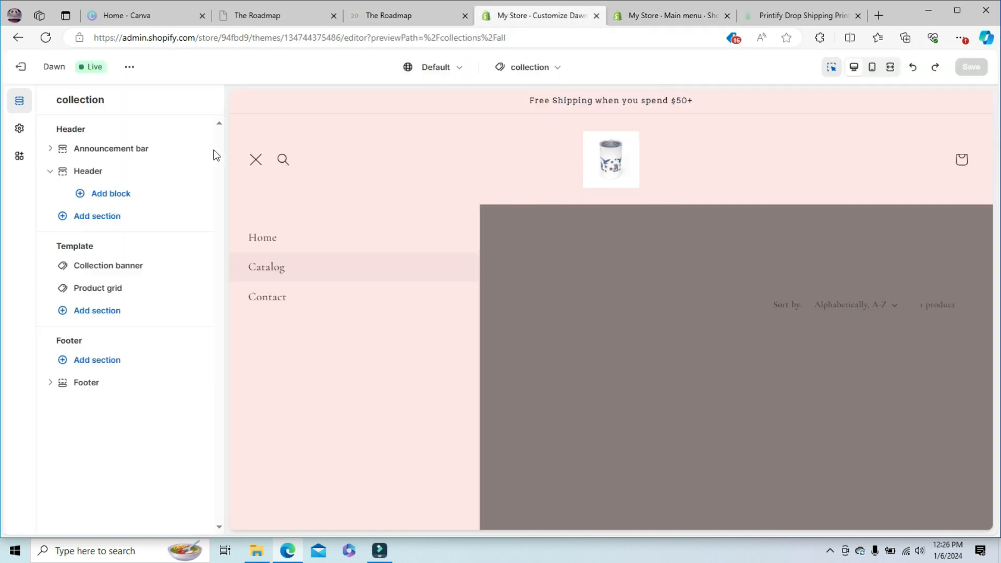
click(254, 166)
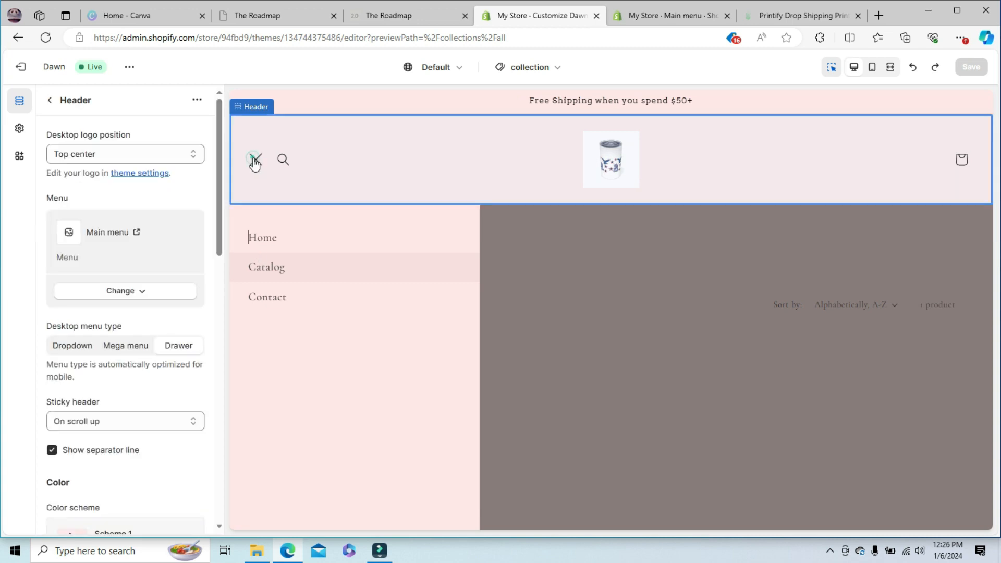
click(51, 104)
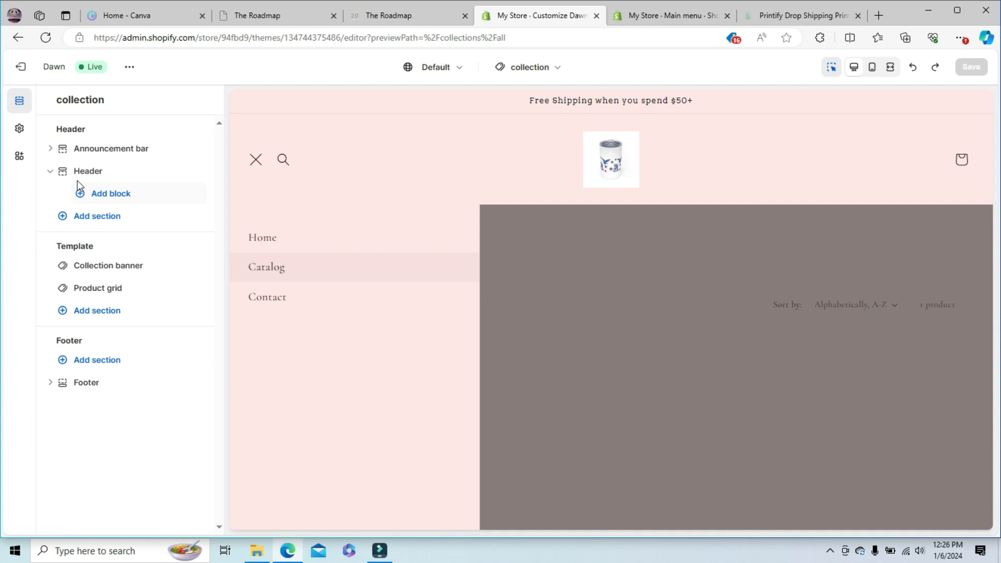
click(333, 229)
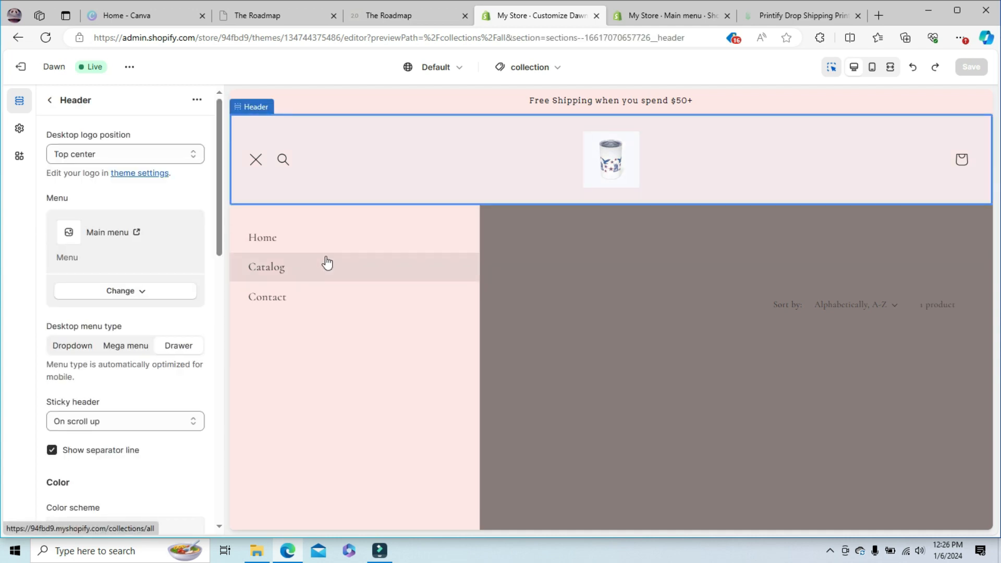
click(327, 263)
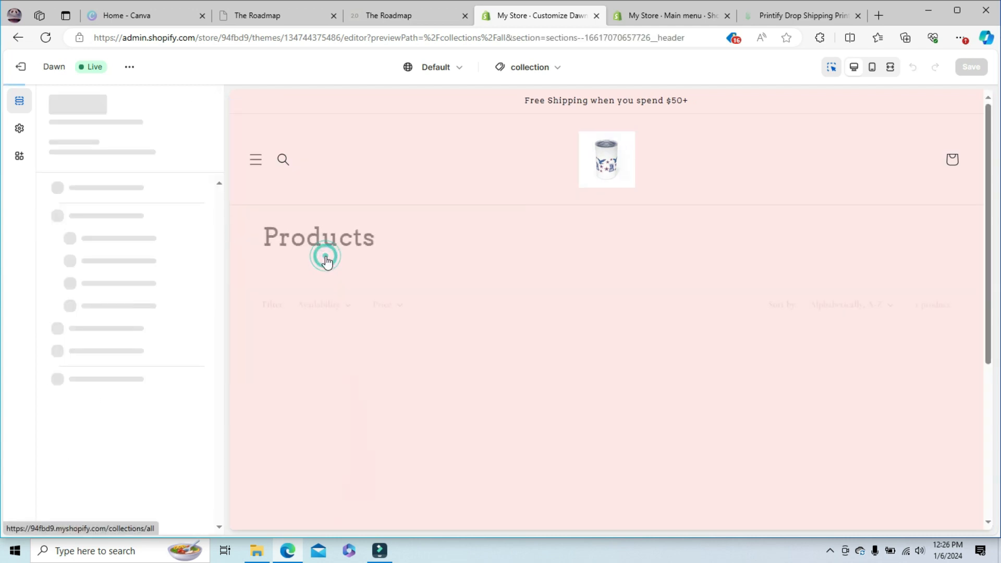
click(263, 166)
click(256, 162)
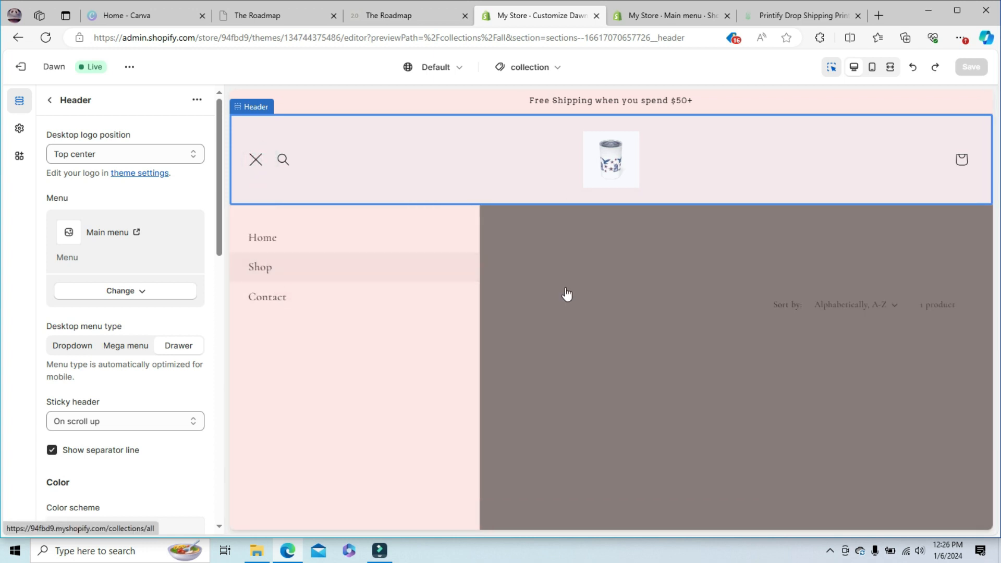
- Compare the Main menu's items in the store admin with the header's drawer menu in the theme preview
click(645, 11)
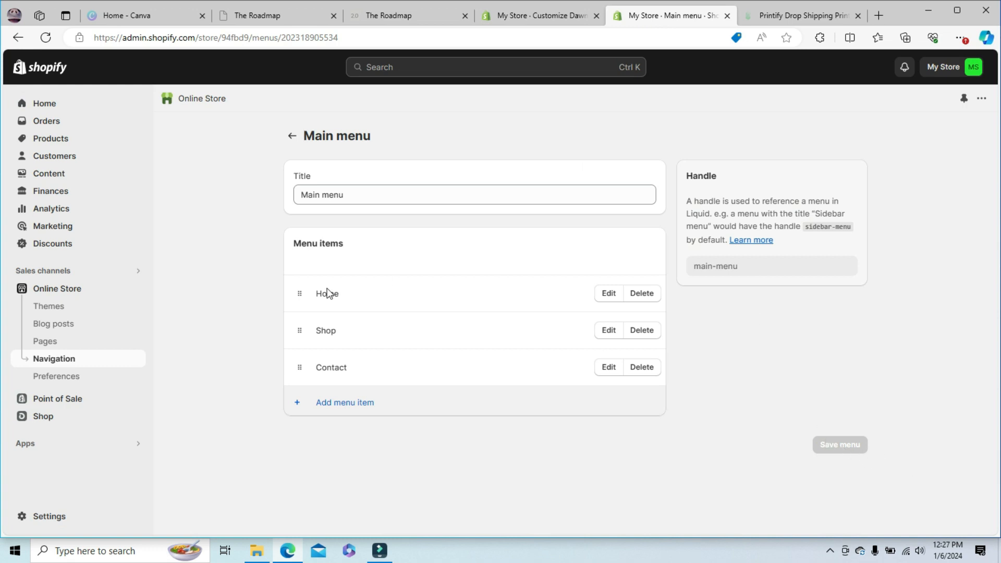
click(498, 16)
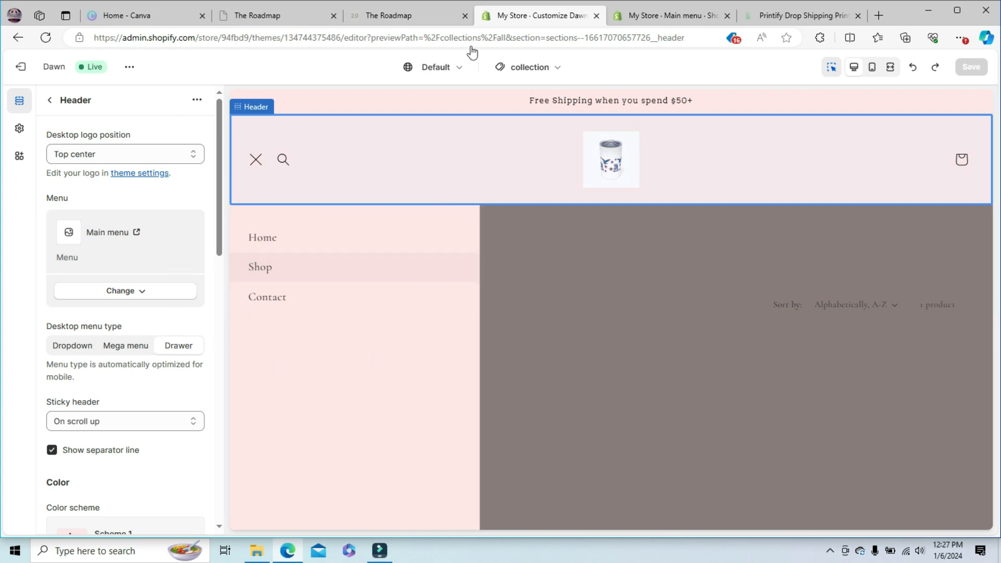
click(672, 15)
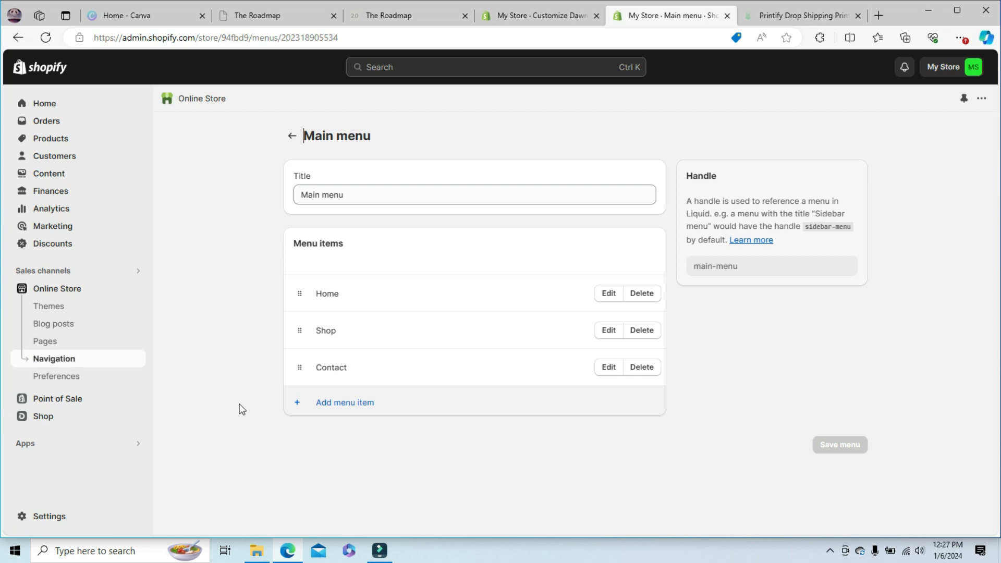
click(539, 16)
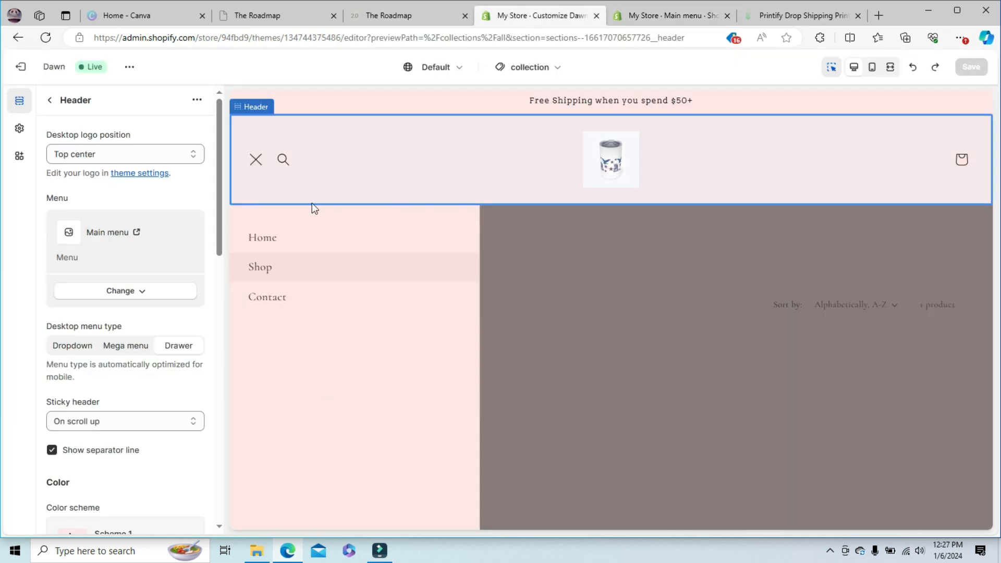
click(647, 21)
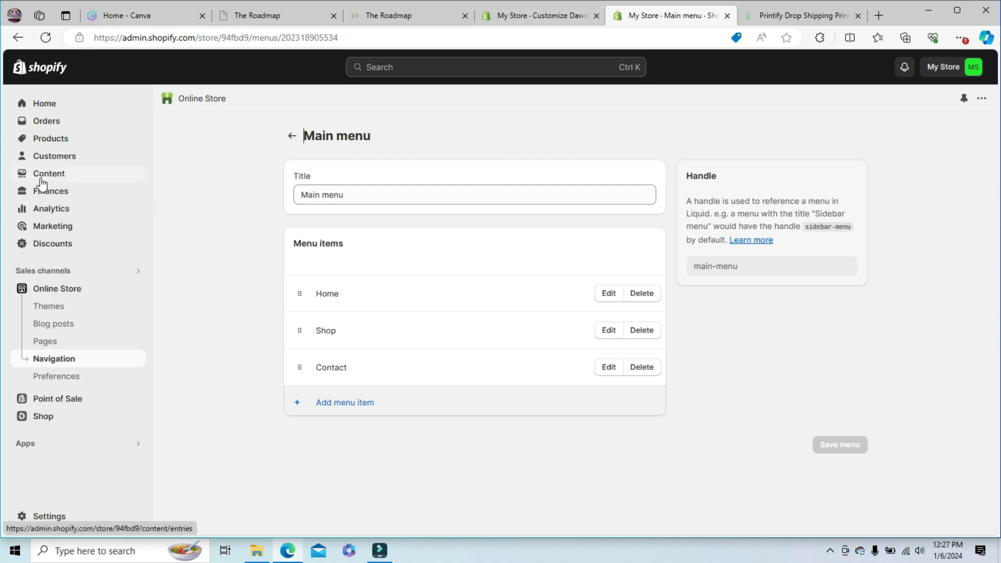
click(527, 15)
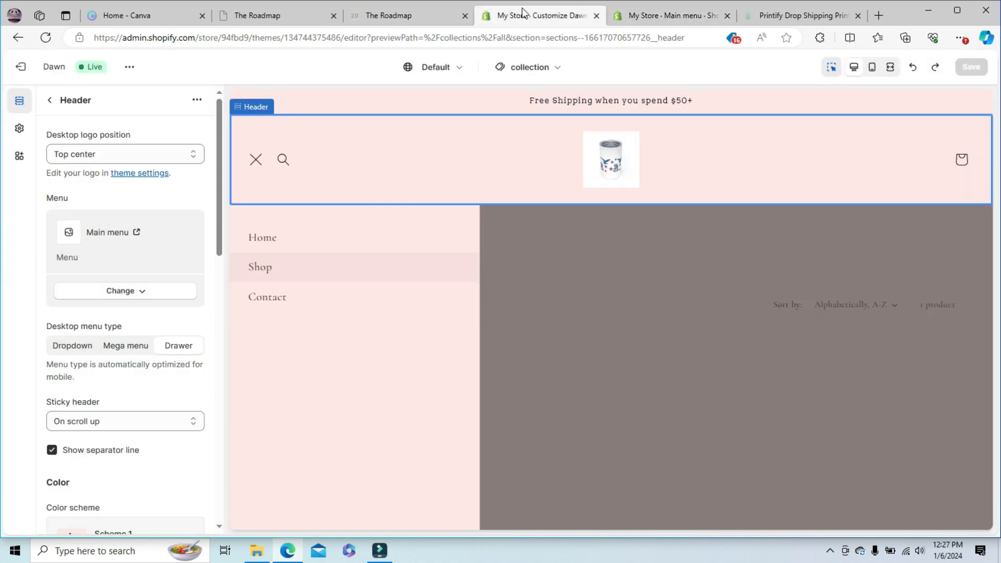
click(556, 244)
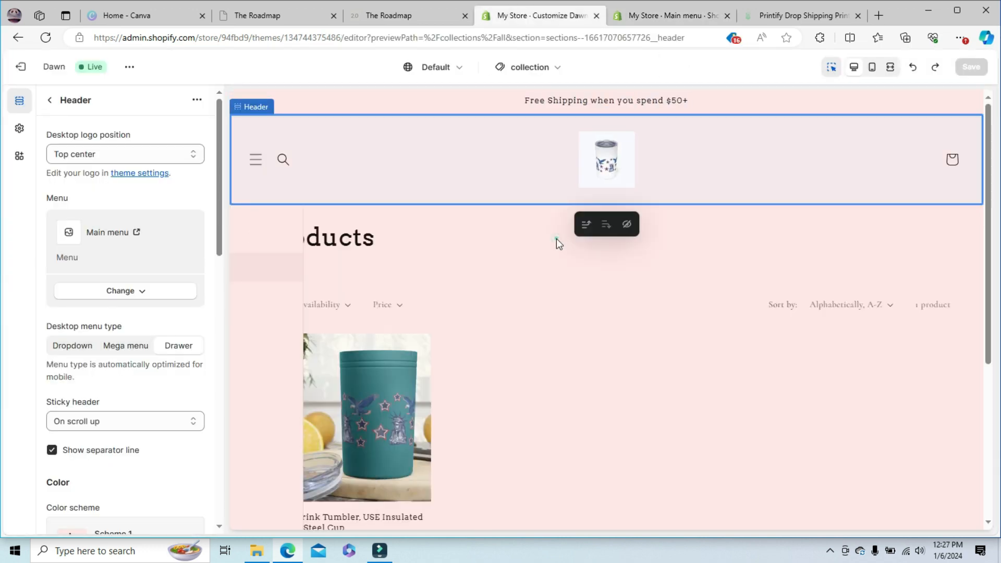
- Review the store's product collections in the admin, and return to the online store's navigation settings
click(655, 19)
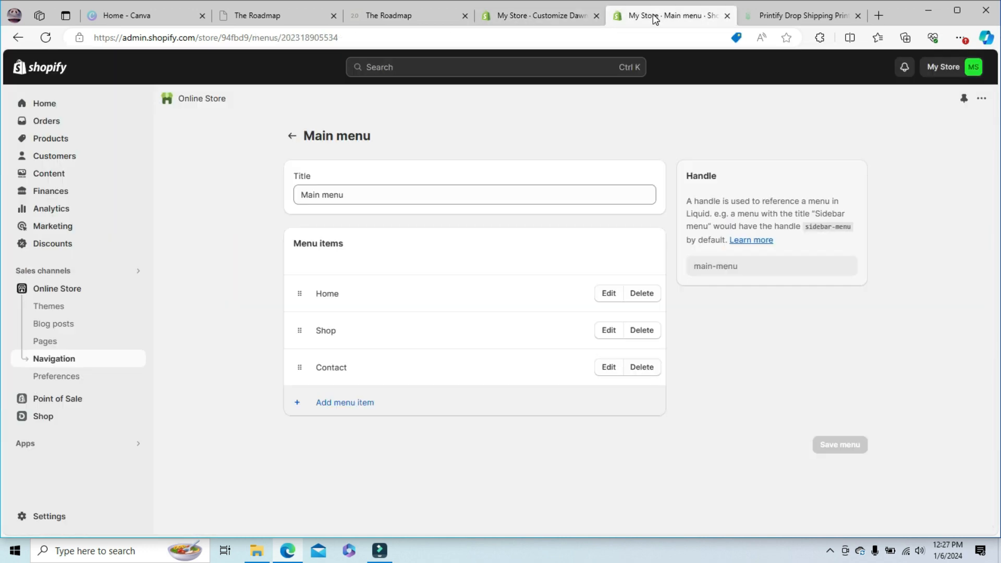
click(57, 142)
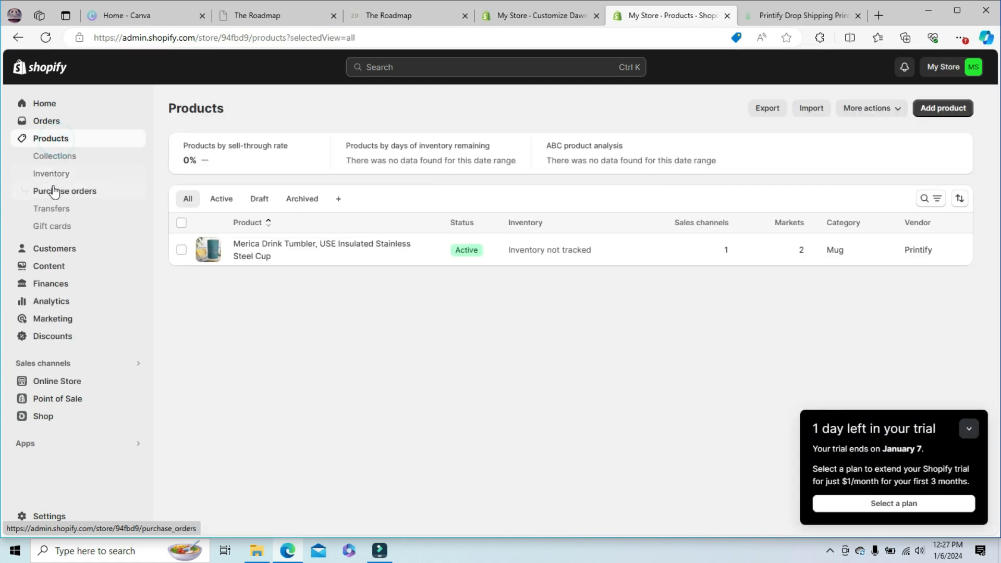
click(51, 157)
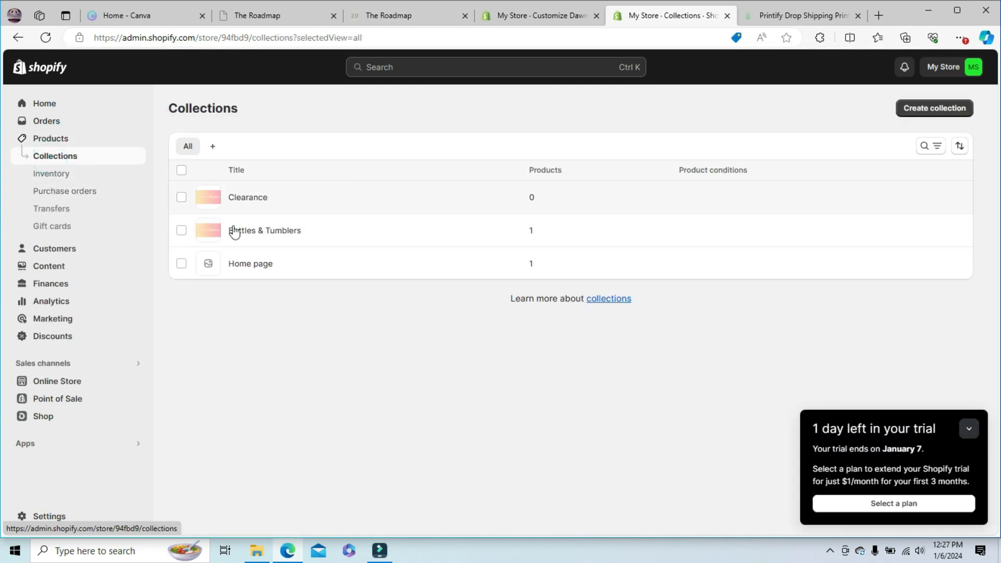
click(58, 387)
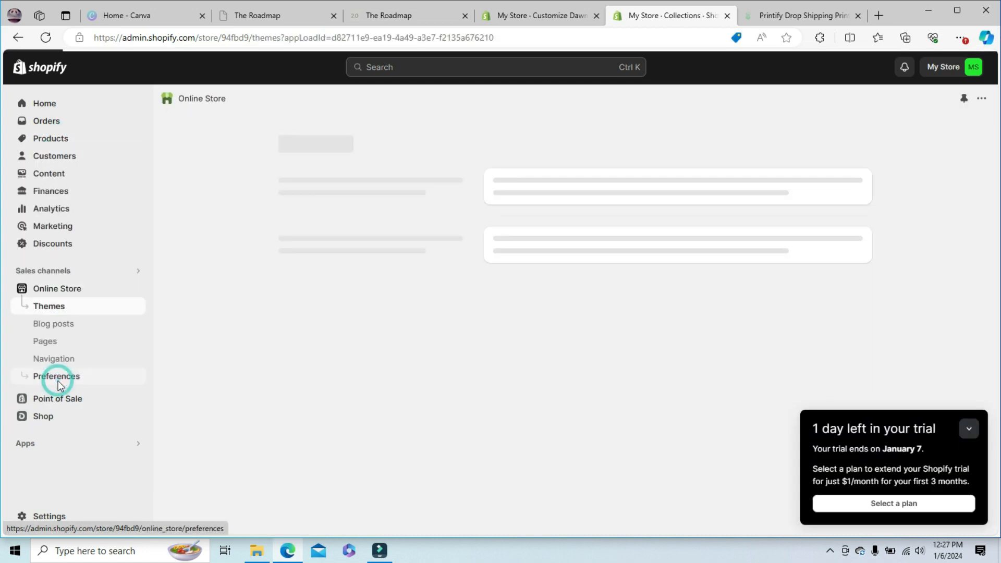
click(58, 360)
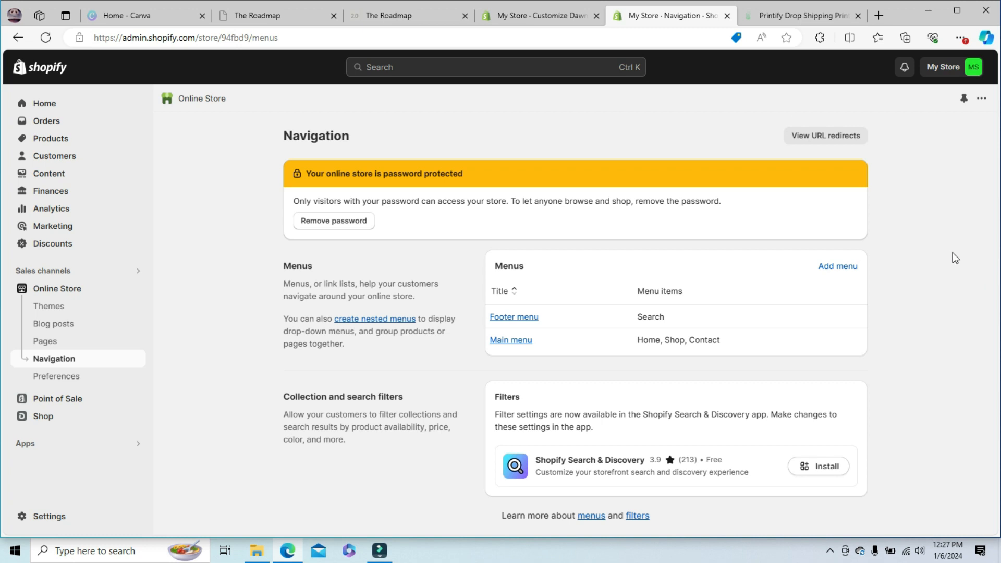
- Examine the Products collection page and the header's drawer menu in the theme preview
click(530, 20)
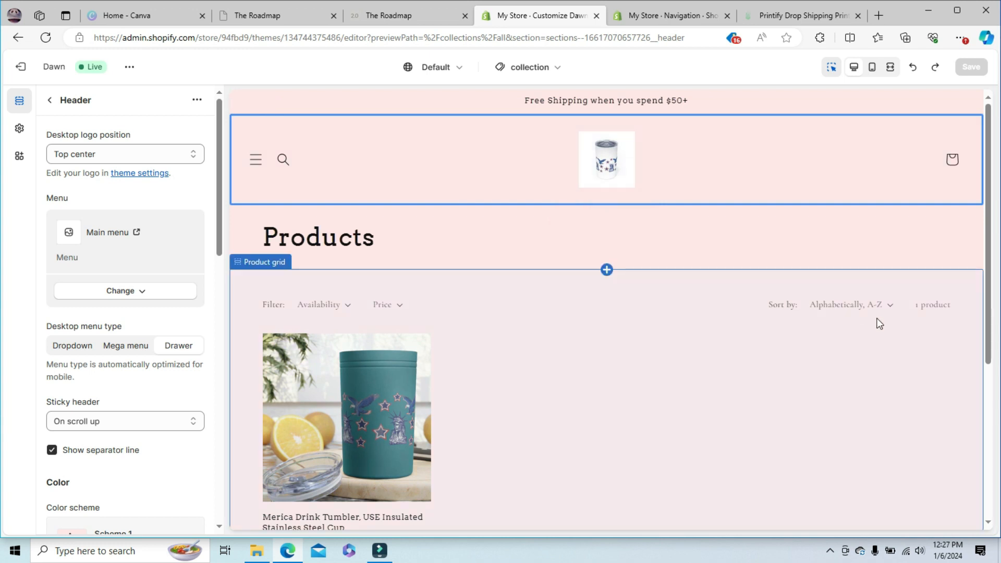
drag(990, 164, 999, 7)
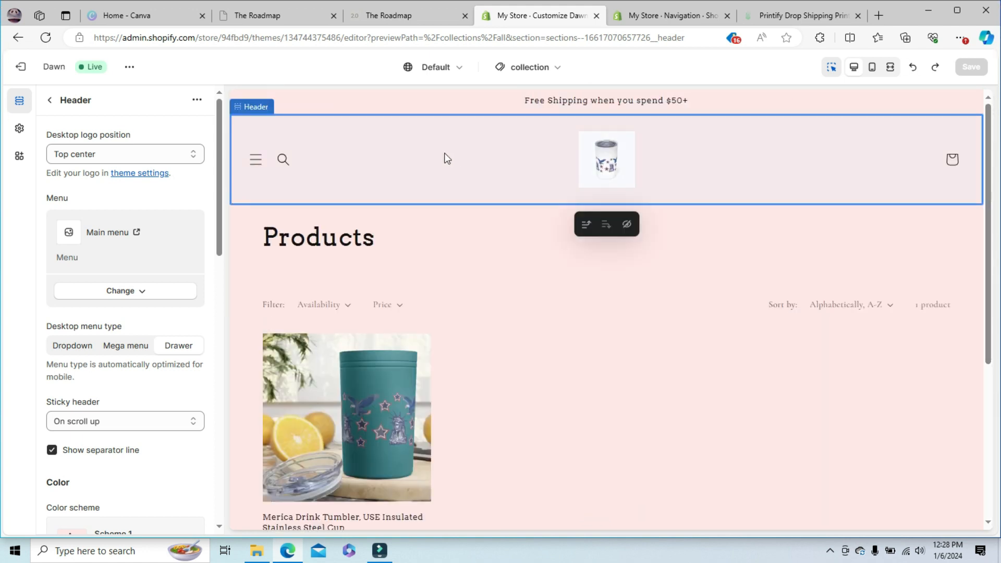
click(641, 19)
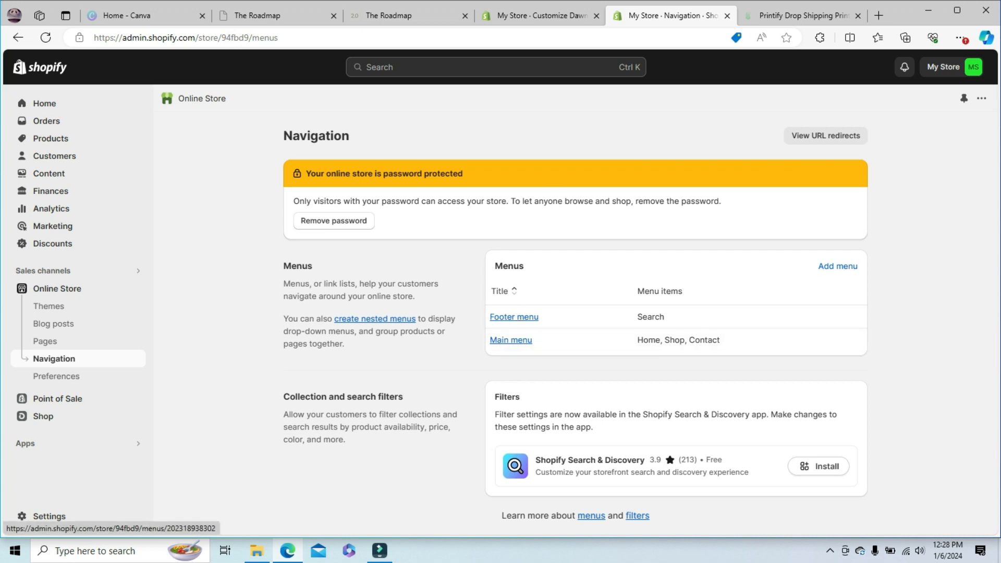
click(525, 15)
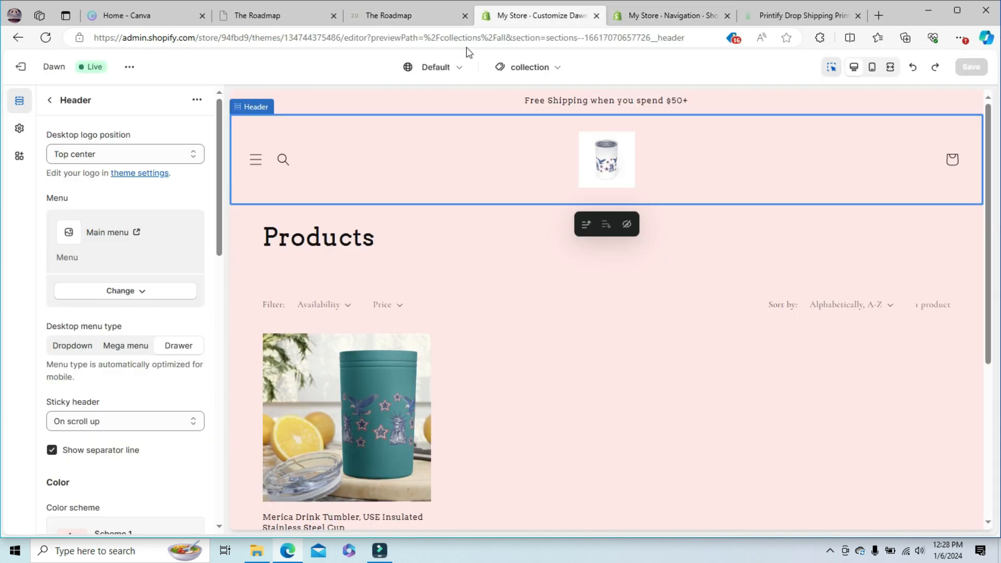
click(256, 160)
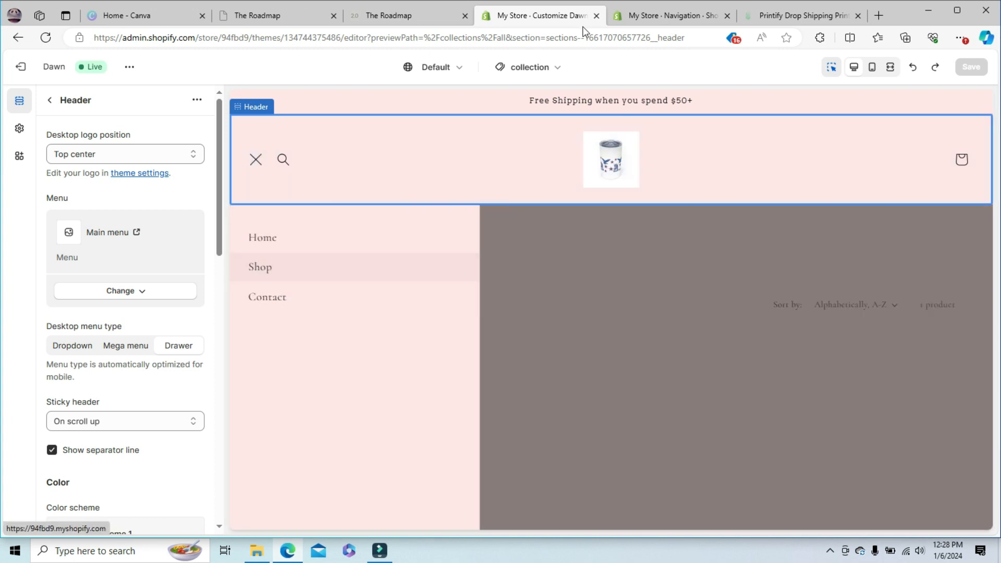
- Start a new online store page in the store admin and title it About Us
click(657, 21)
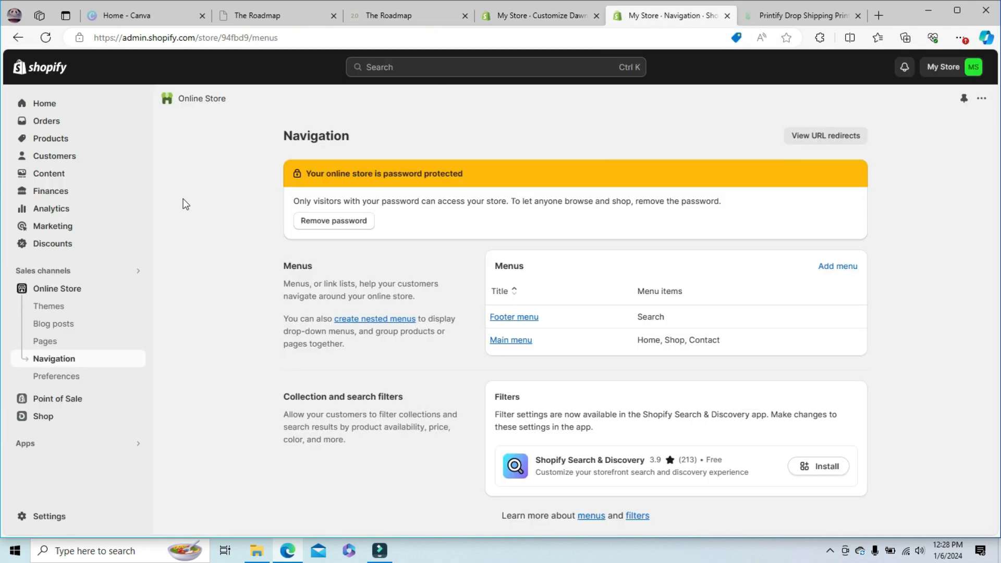
click(46, 342)
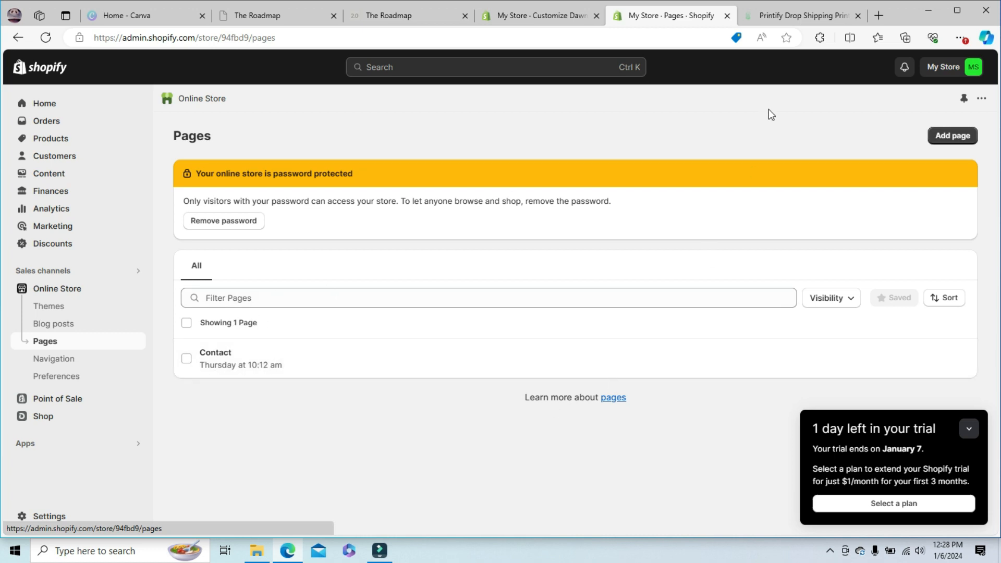
click(952, 137)
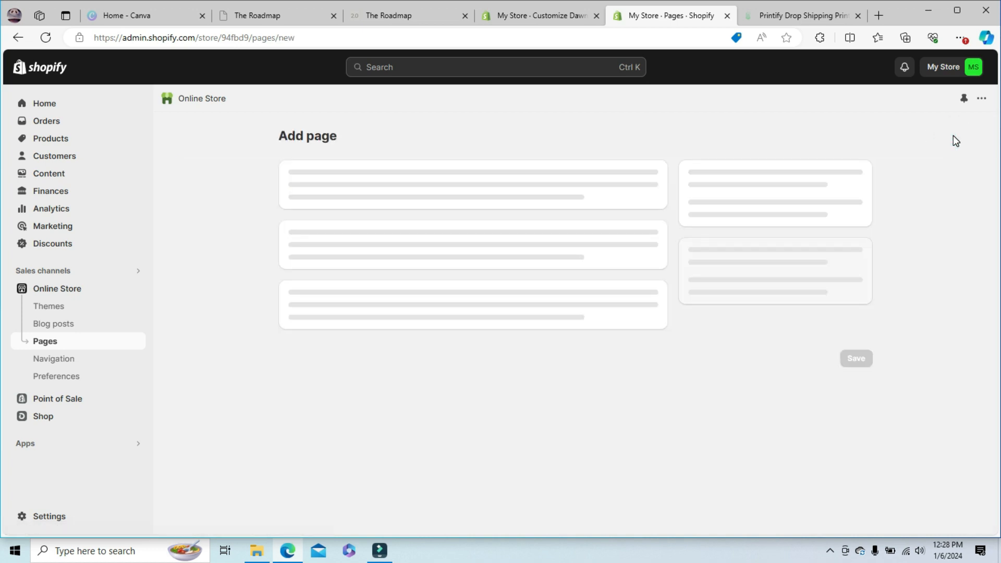
click(328, 194)
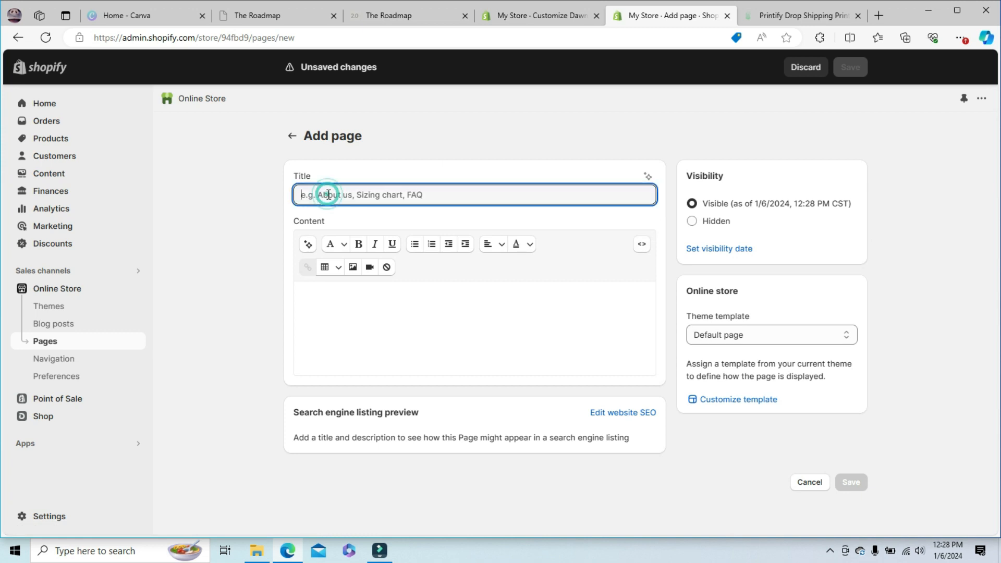
text(About Us)
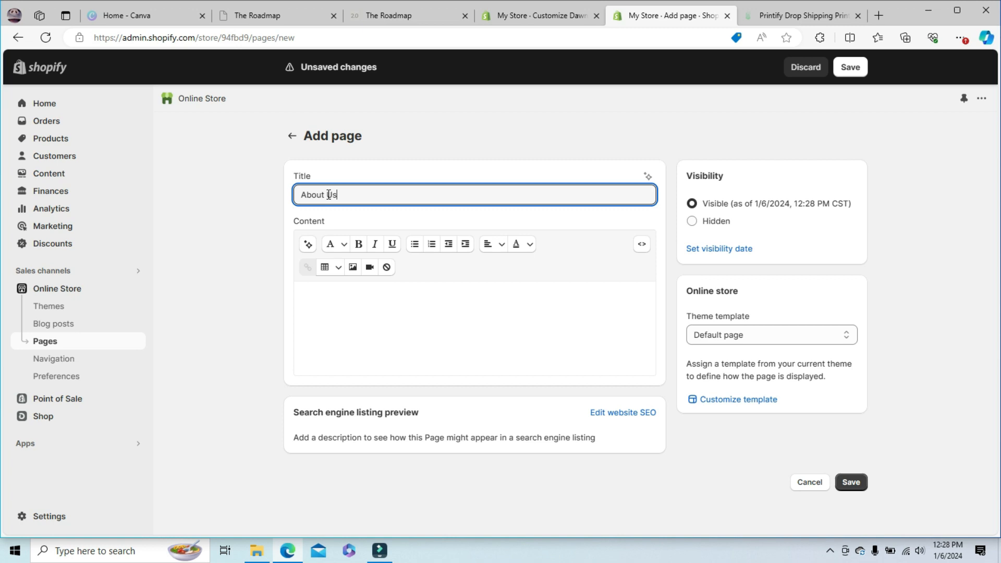
- Enter About Us as the page content, keep the Default page theme template, and save the page
click(323, 288)
text(About Us)
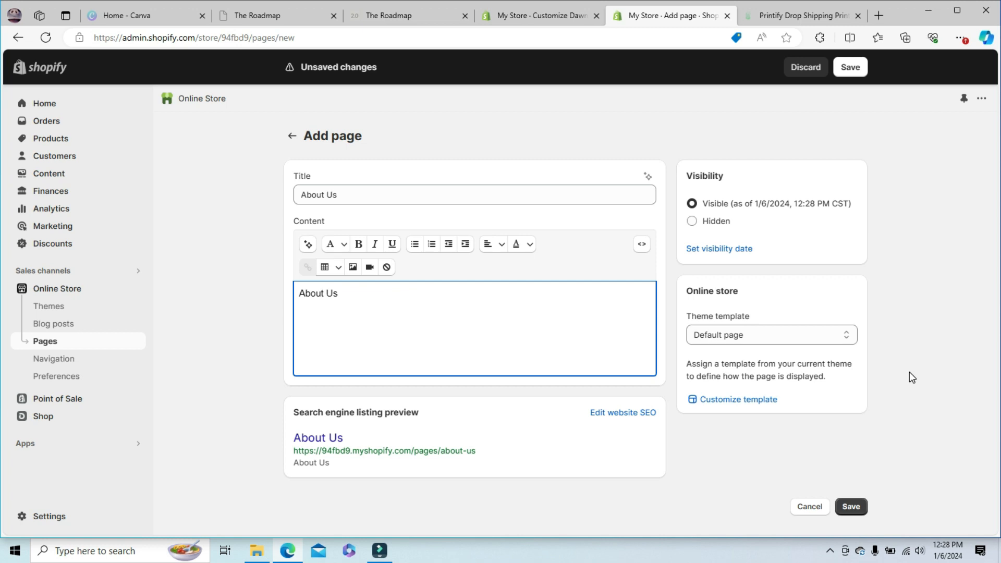
click(765, 335)
click(766, 337)
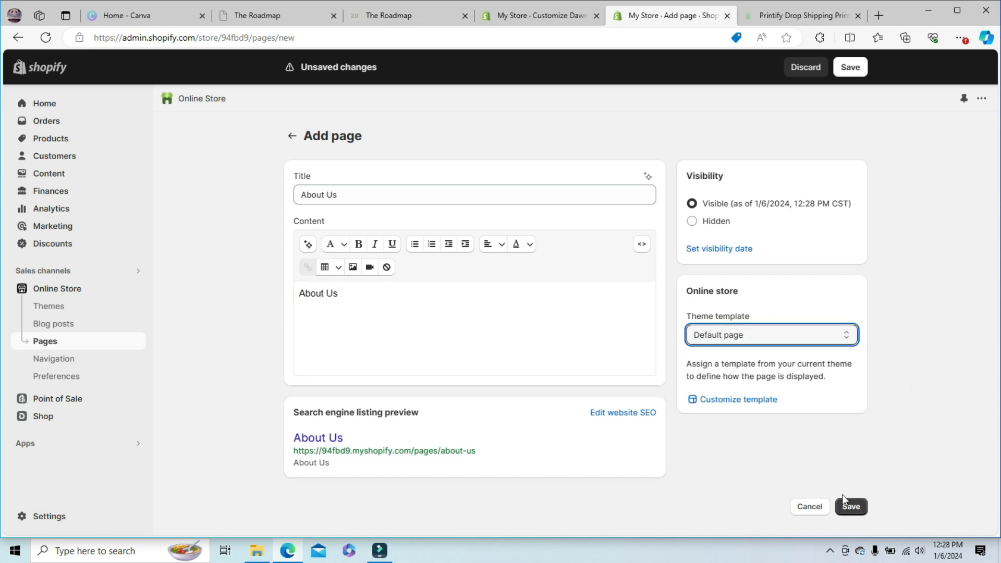
click(851, 508)
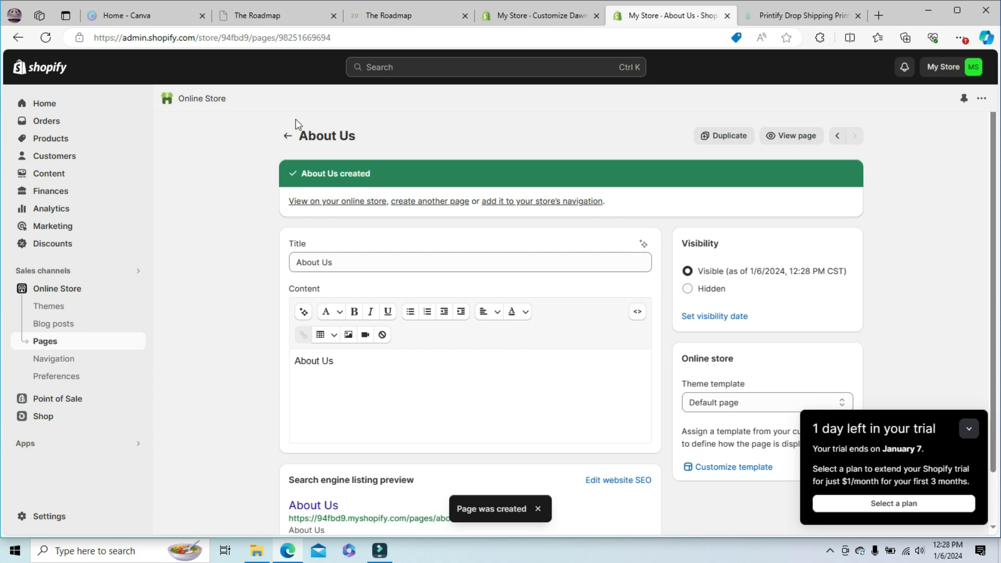
- Leave the About Us page and open the Main menu for editing in the online store's navigation settings
click(288, 135)
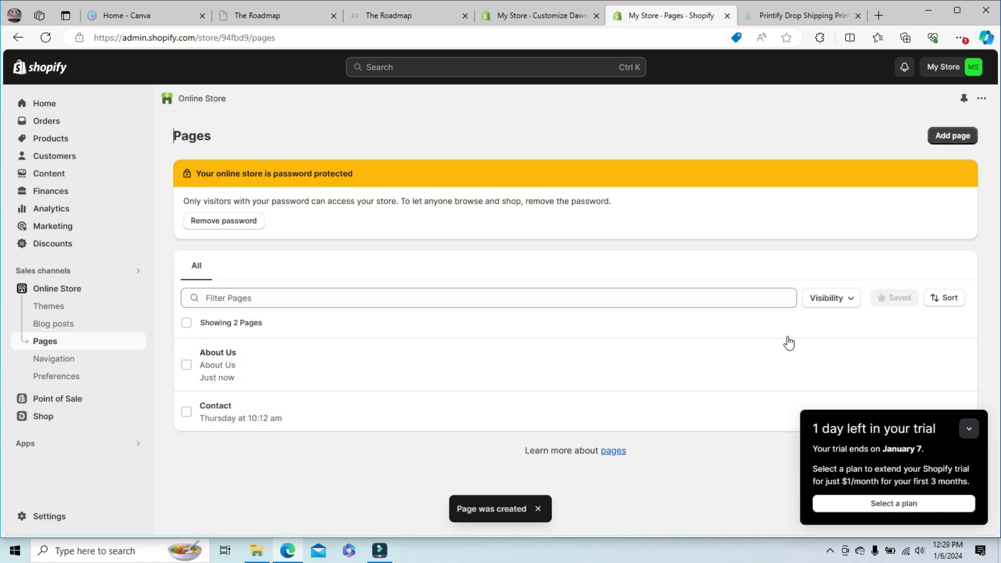
click(66, 363)
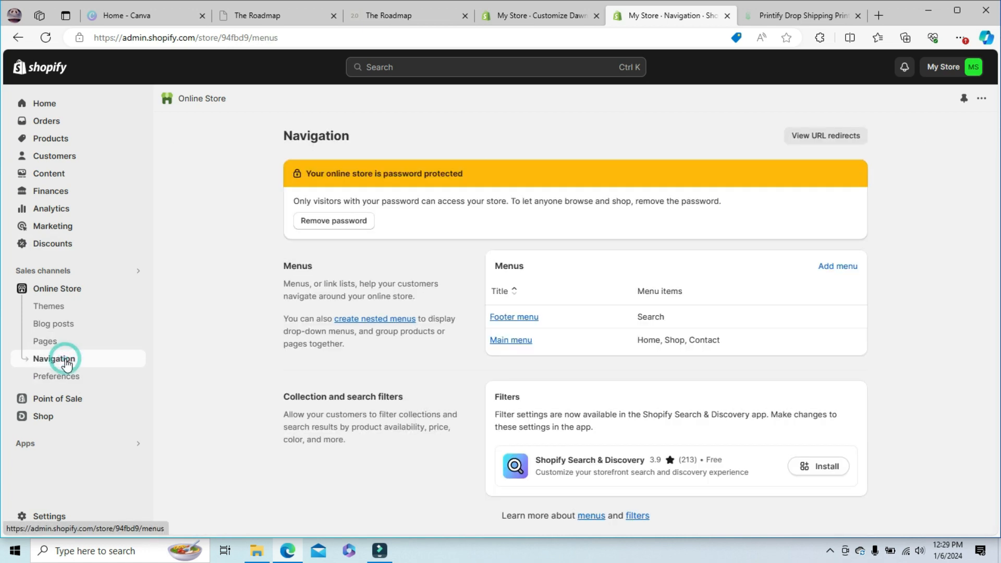
click(523, 340)
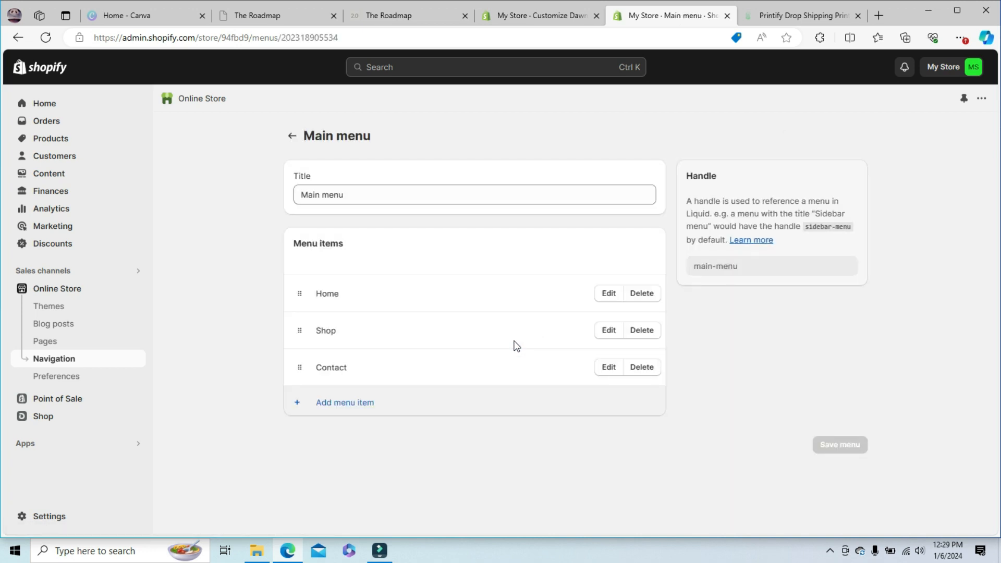
- Add an item named About Us, linked to the About Us page, to the Main menu and save the menu
click(334, 402)
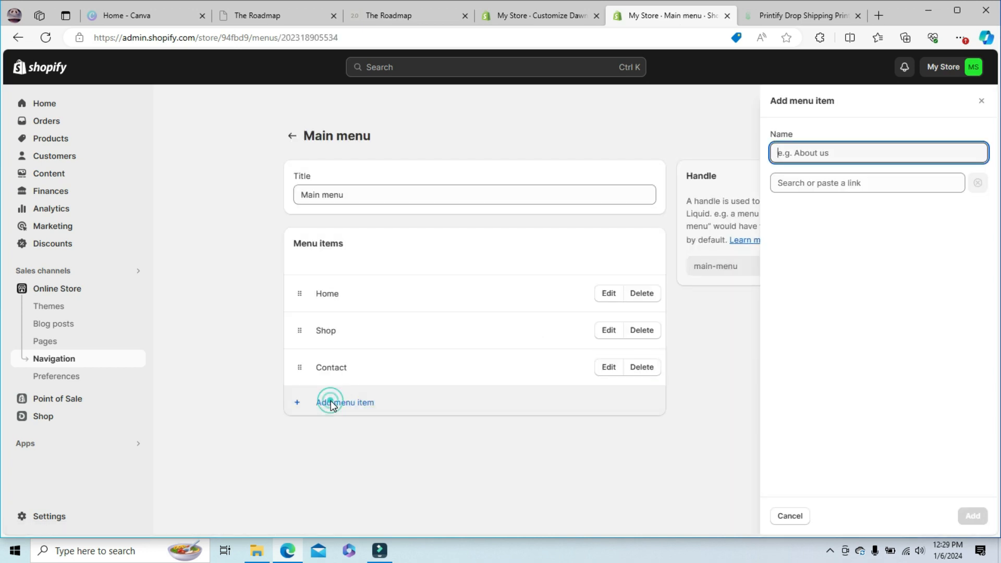
click(822, 151)
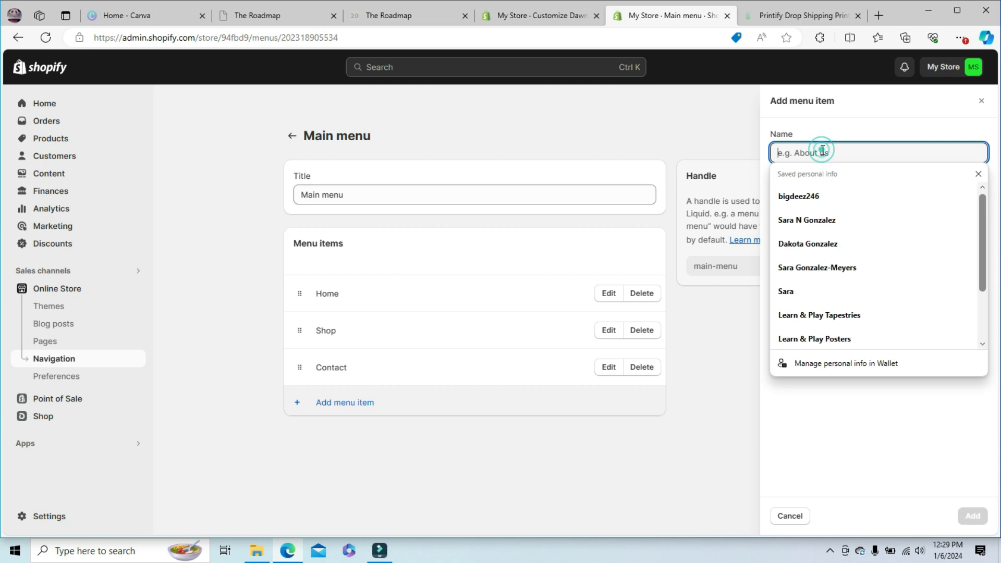
text(About Us)
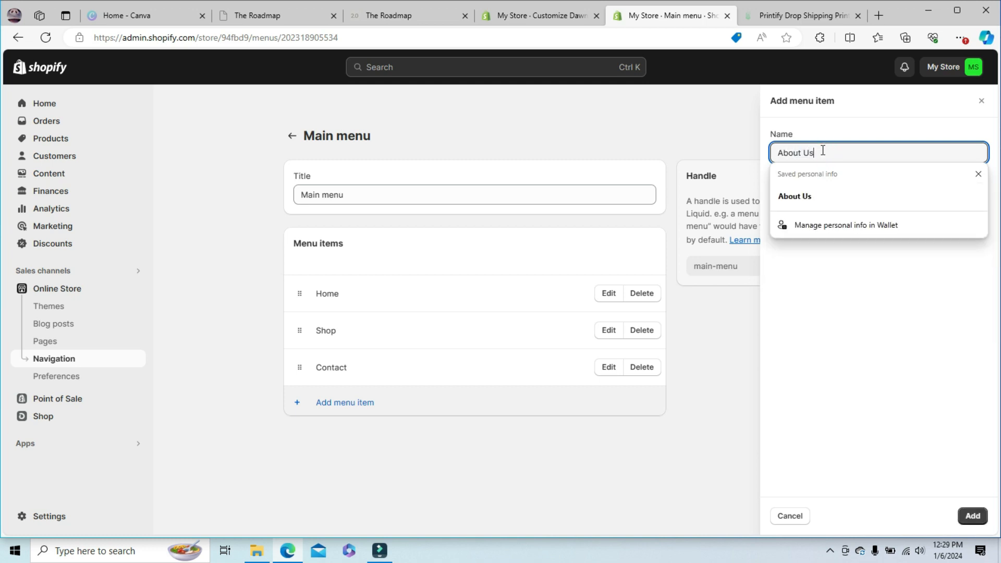
click(803, 196)
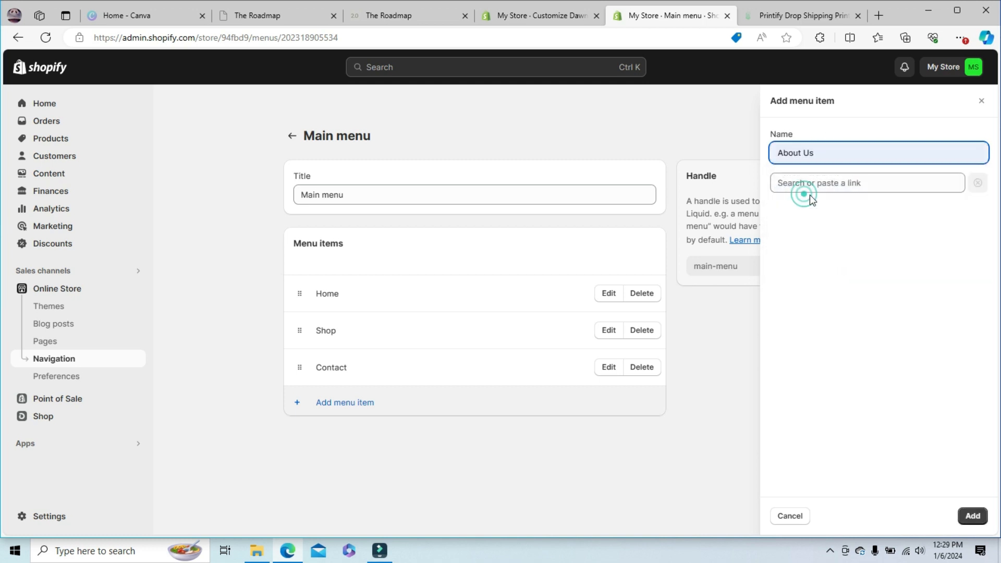
click(847, 183)
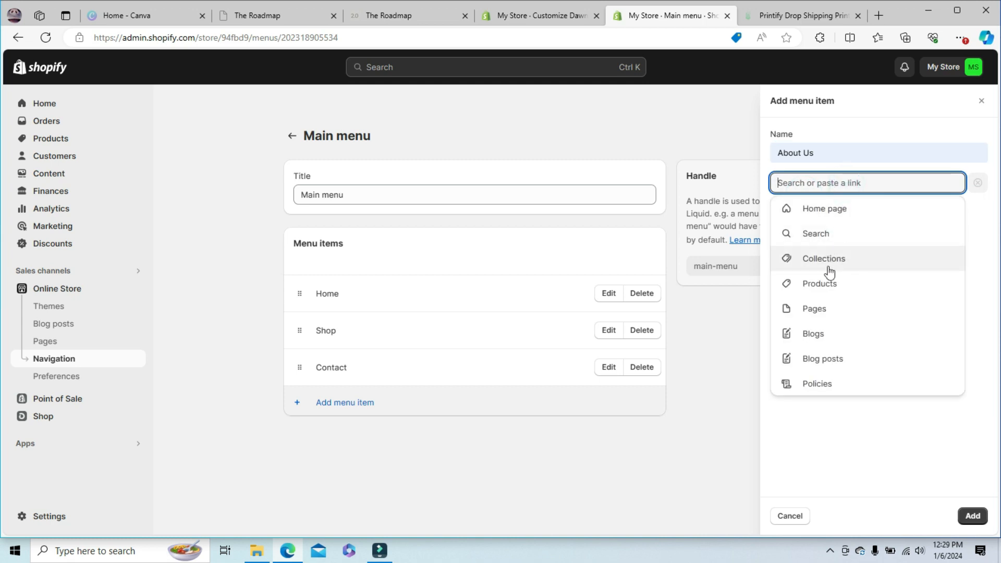
click(814, 314)
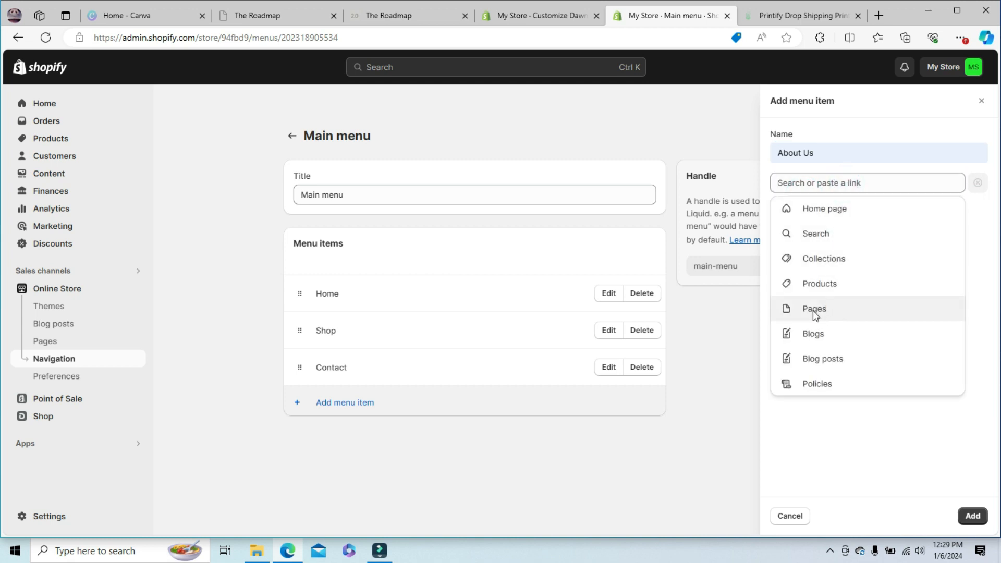
click(794, 237)
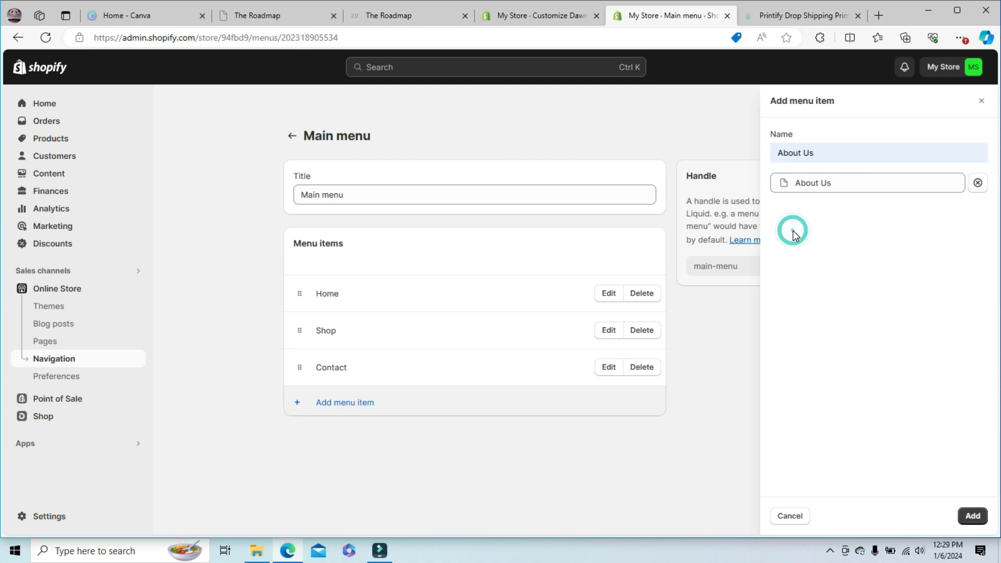
click(972, 516)
click(849, 482)
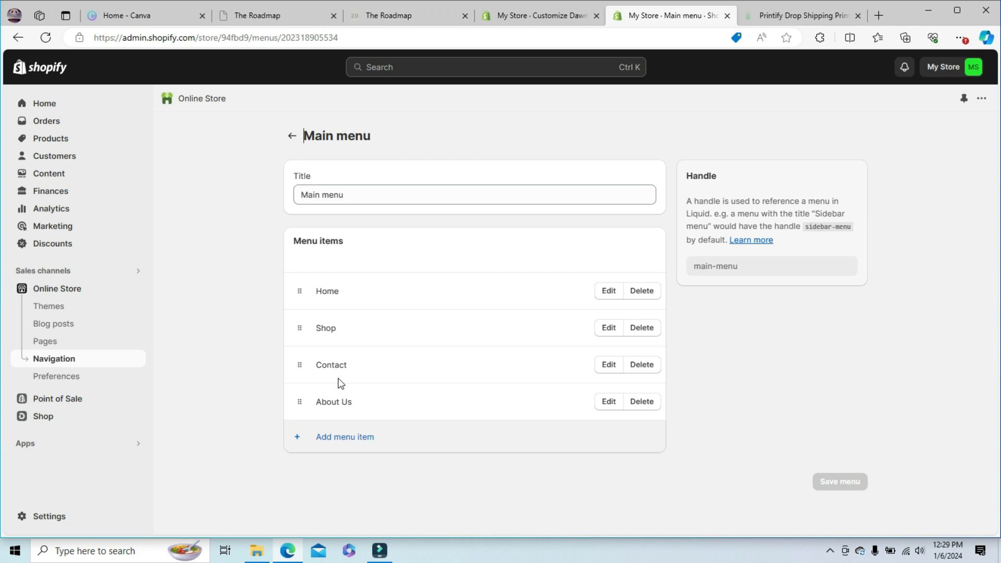
- Check the store's Pages list, then reopen the Main menu from the navigation settings
click(75, 342)
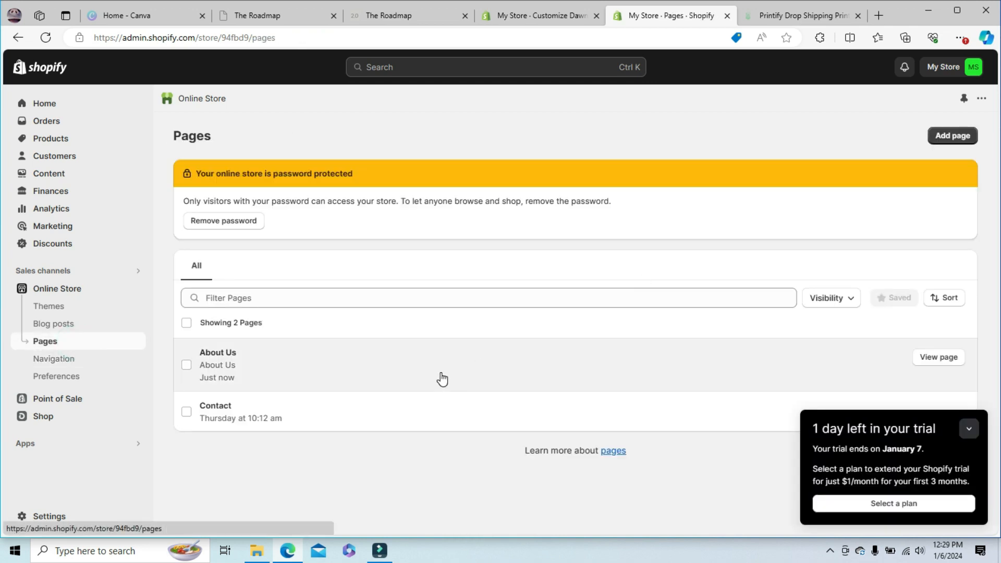
click(58, 358)
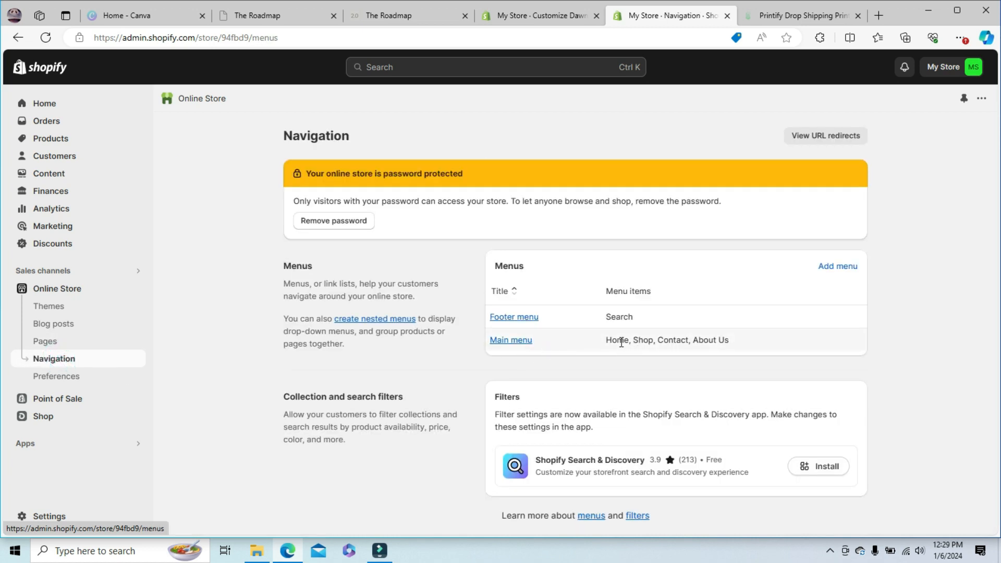
click(497, 344)
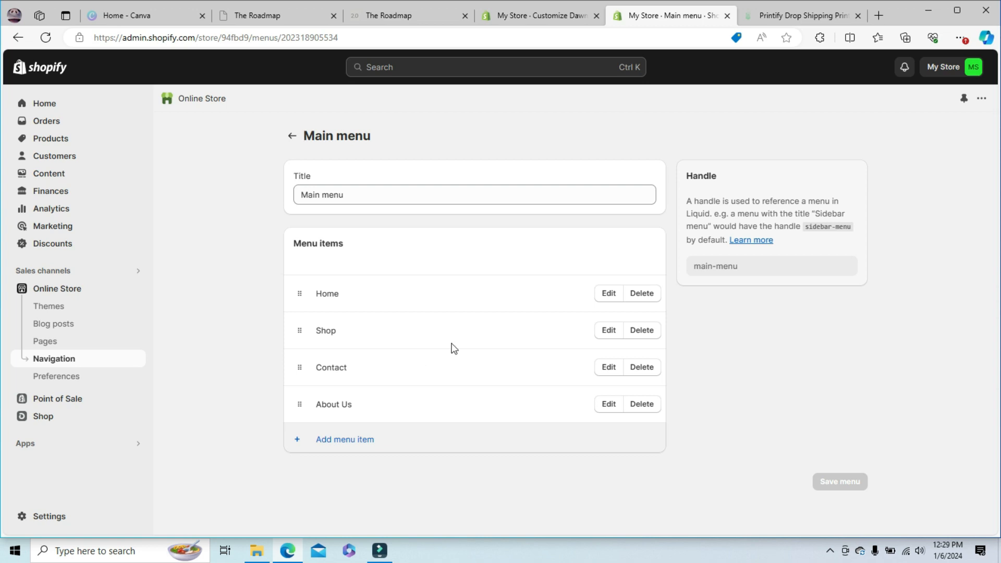
- Switch to the theme editor and compare the header's drawer menu in the preview with the Main menu's items
click(526, 15)
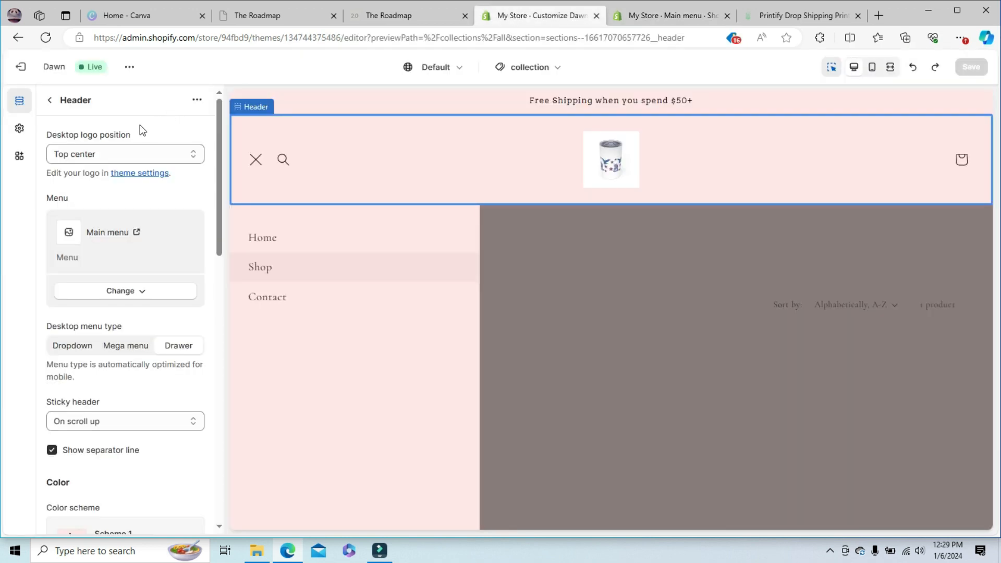
click(50, 101)
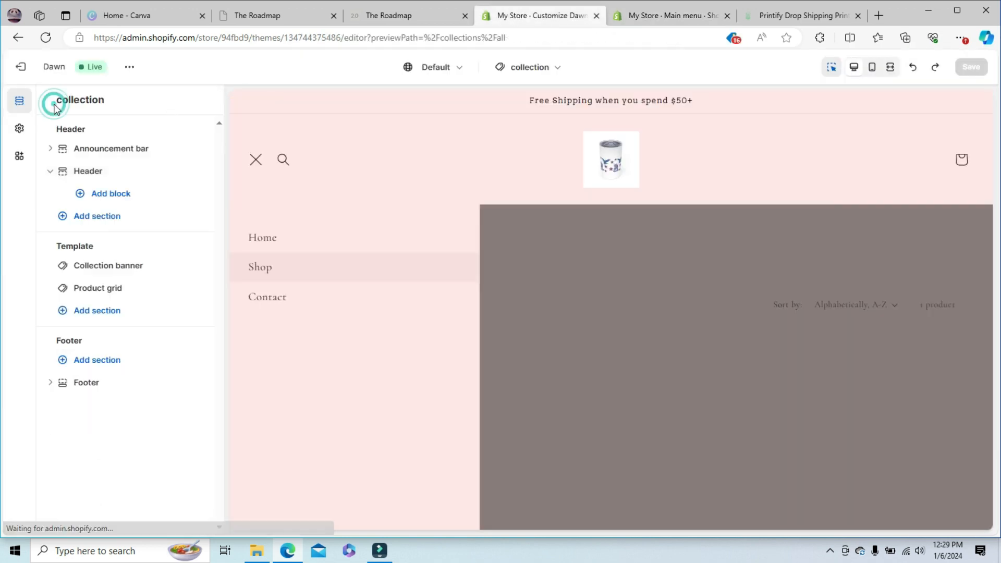
click(252, 161)
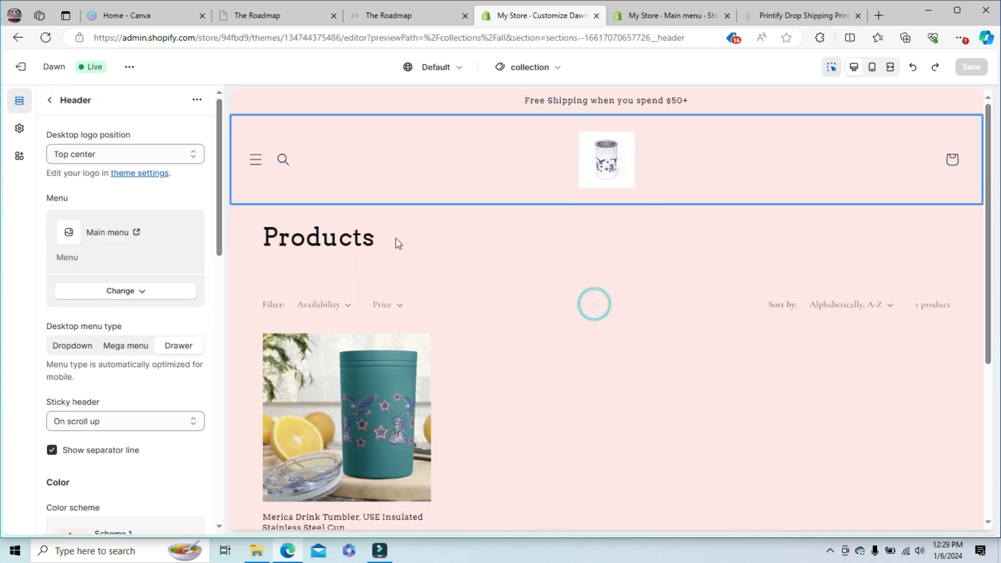
click(656, 18)
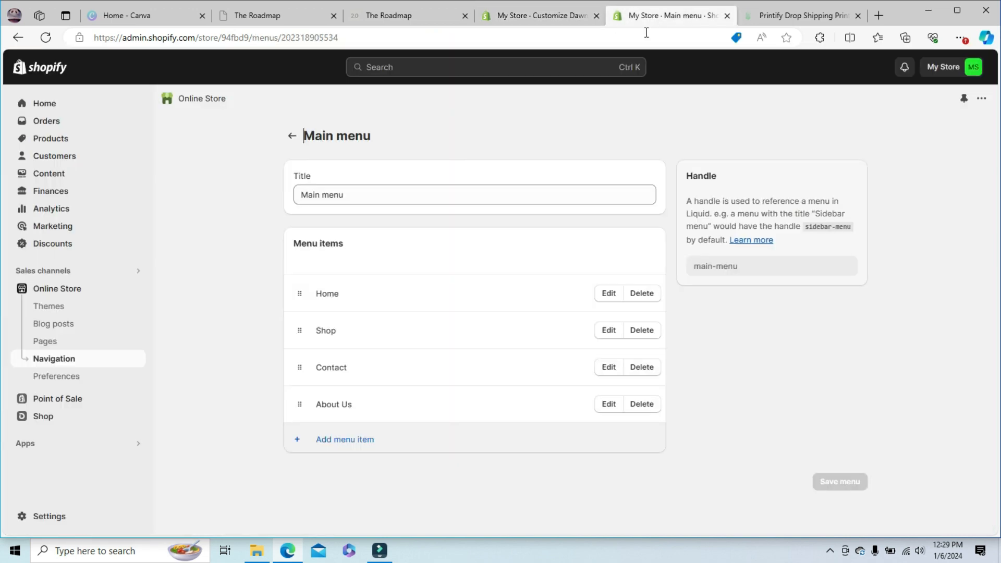
click(518, 14)
click(255, 163)
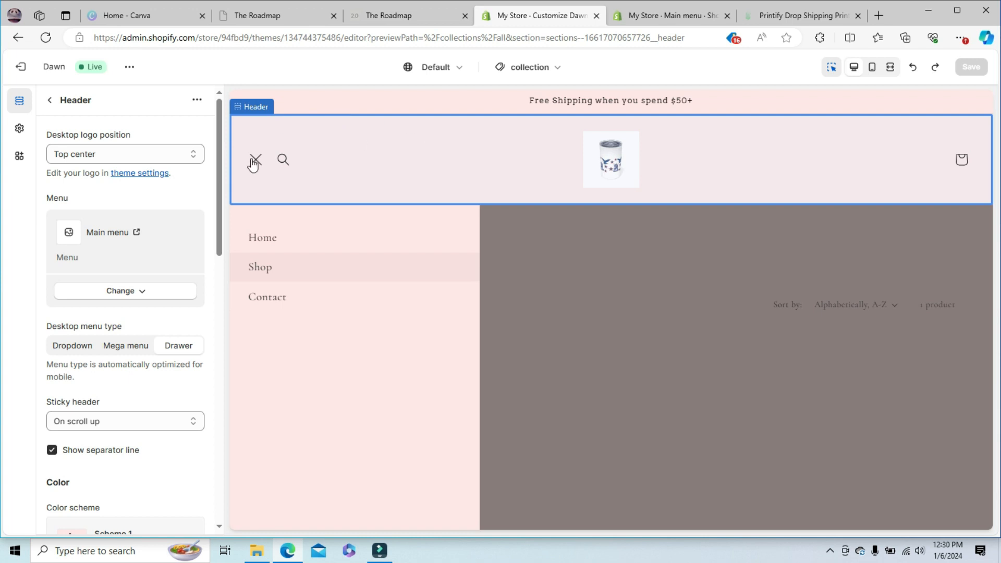
click(254, 162)
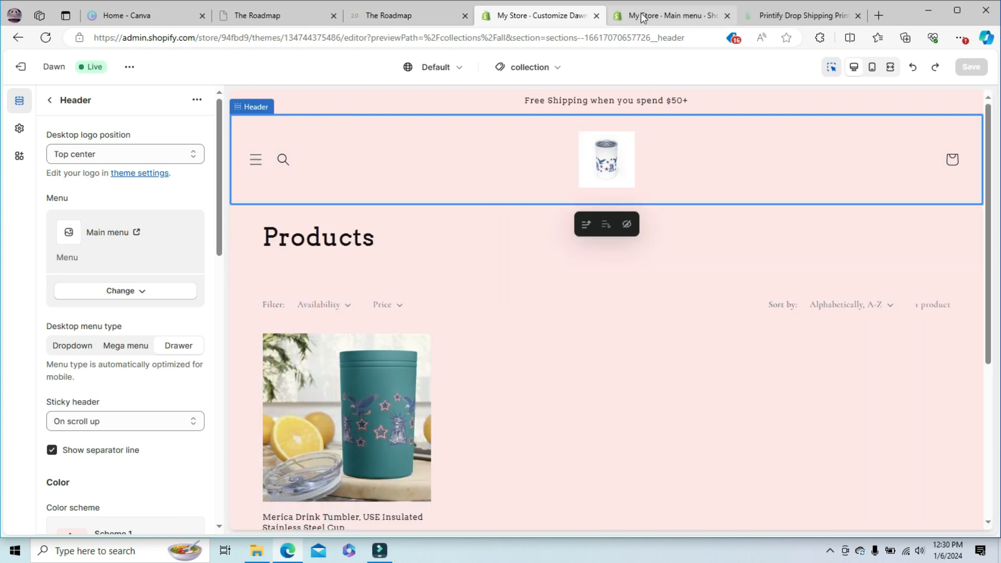
- Return to the Main menu in the store admin, try to save it again, and go back to the navigation overview
click(642, 18)
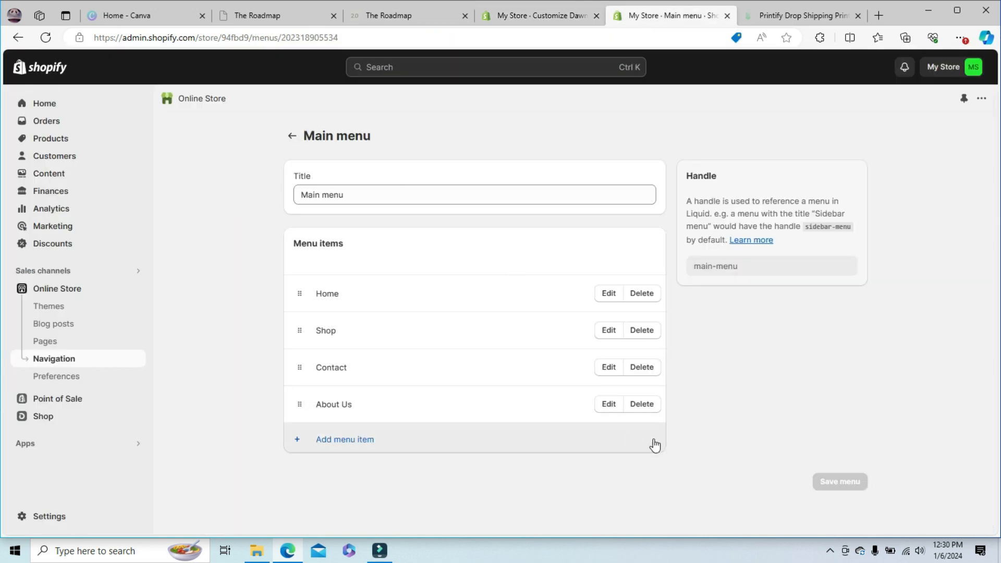
click(842, 482)
click(292, 136)
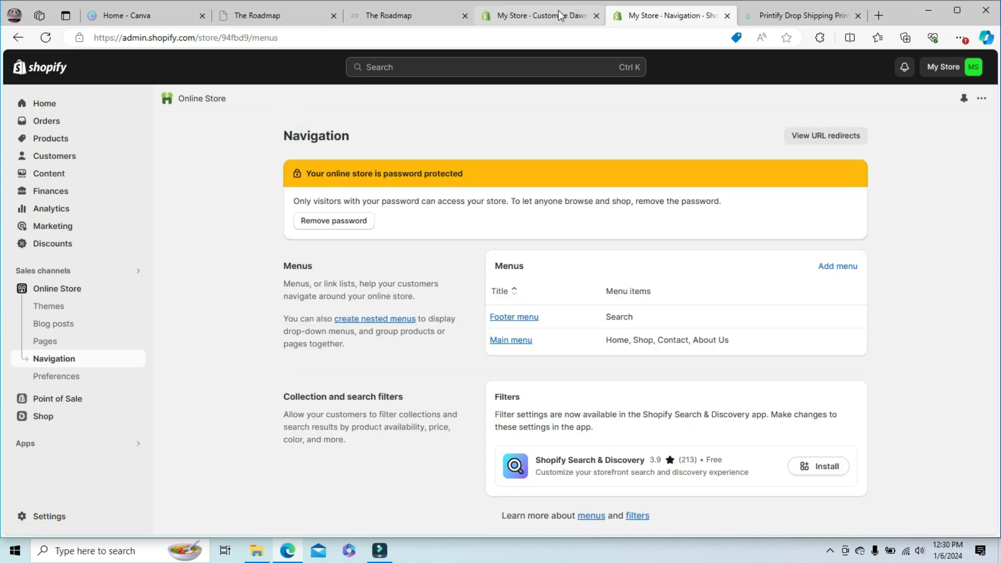
- Recheck the header's drawer menu in the theme editor, following its Home link to the home page preview
click(559, 11)
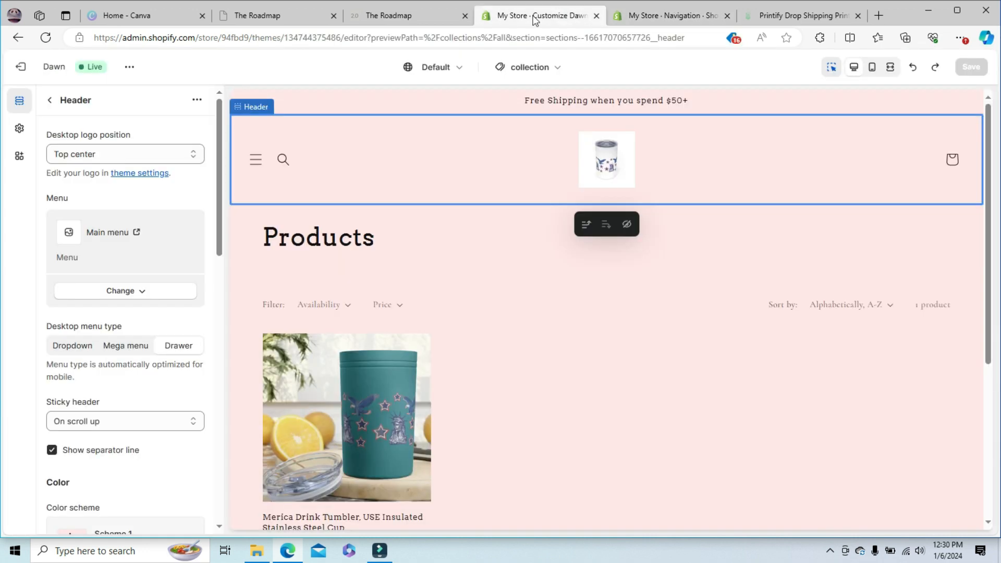
click(51, 101)
drag(986, 161, 966, 53)
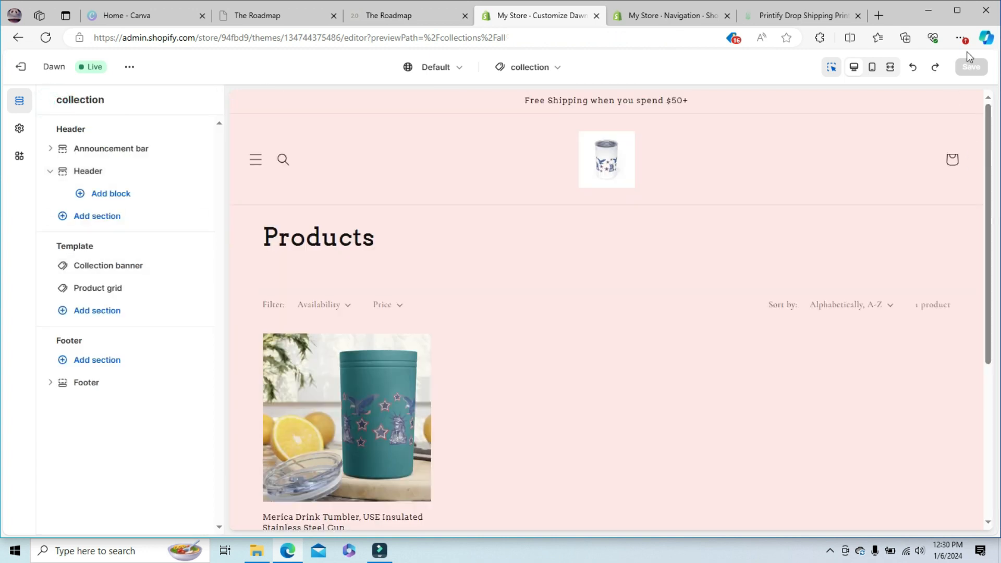
click(255, 159)
click(255, 159)
click(255, 159)
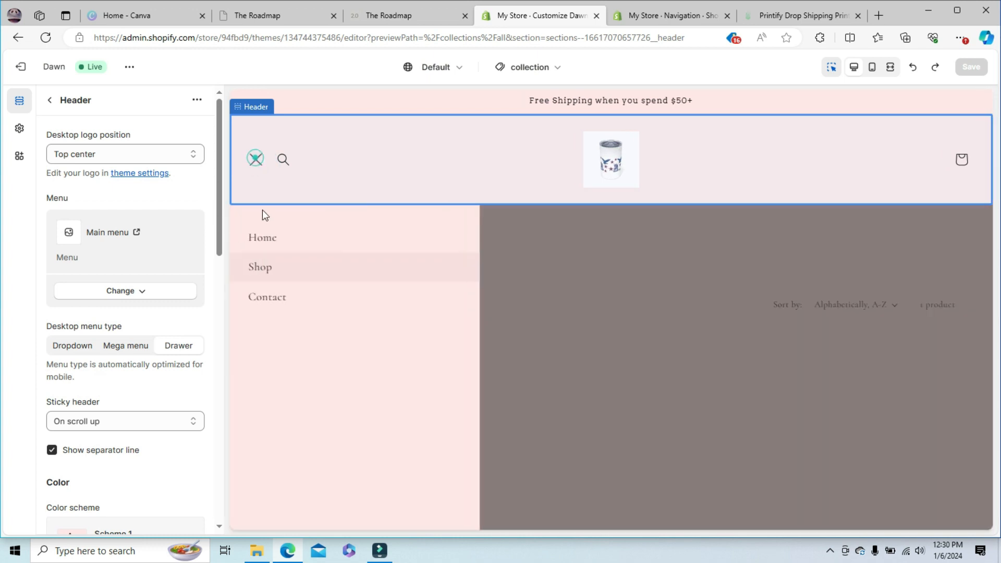
click(265, 239)
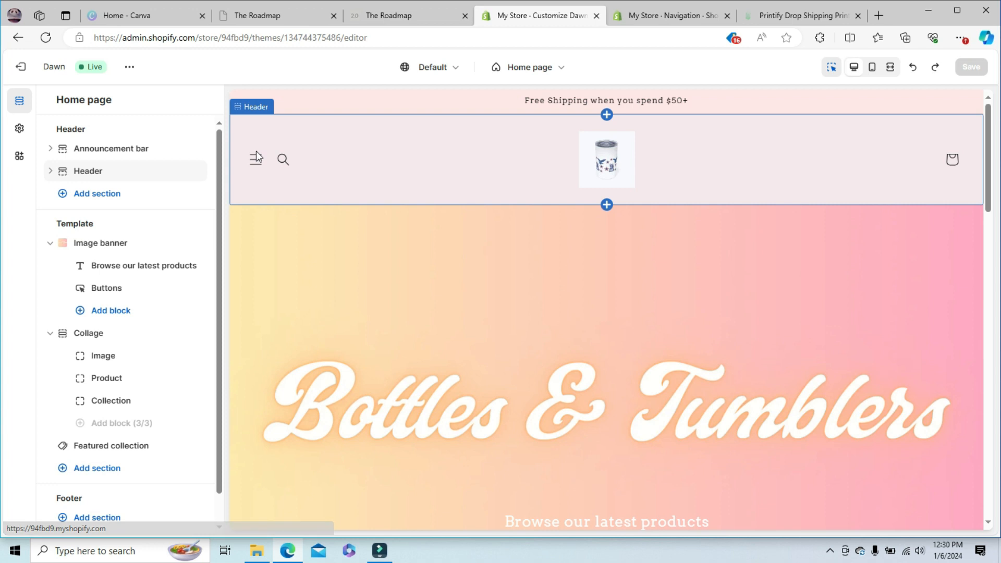
click(255, 158)
click(256, 163)
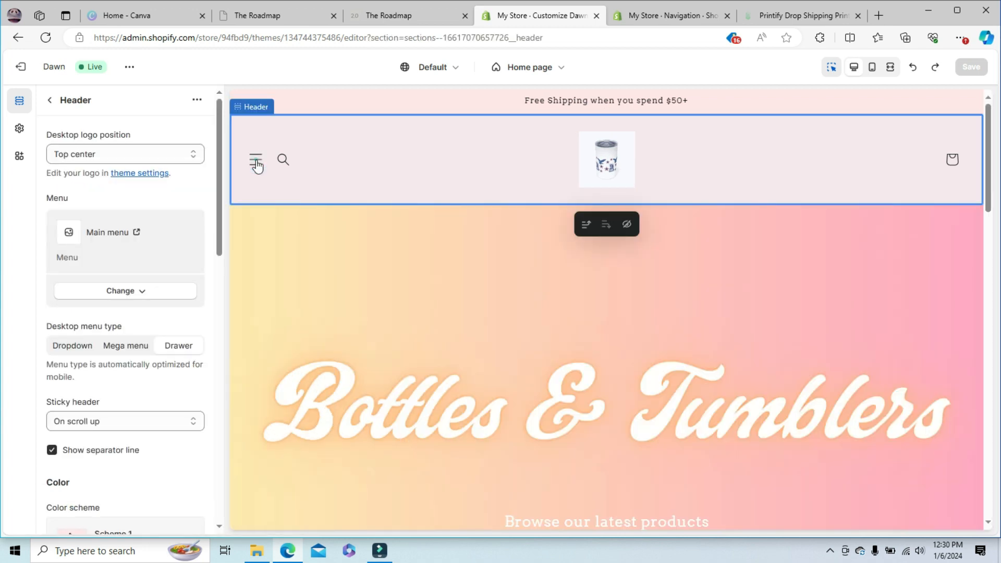
- Review the Pages list and the Main menu's items once more in the store admin
click(682, 17)
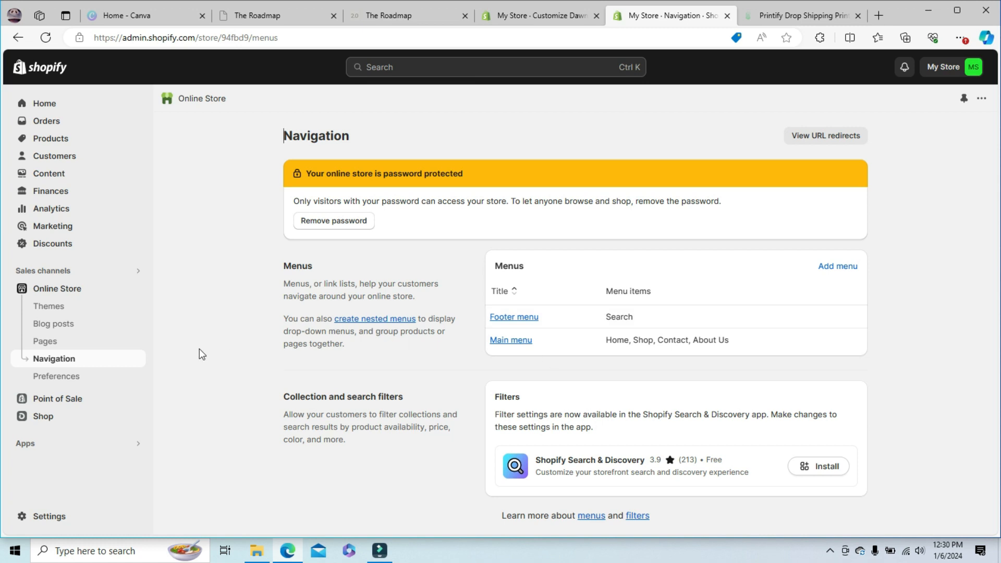
click(45, 341)
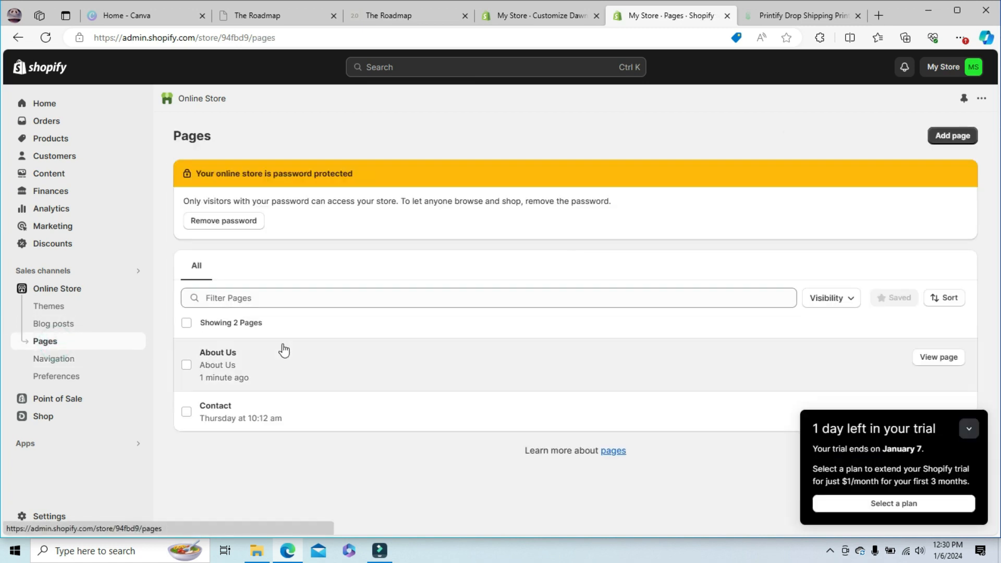
click(63, 363)
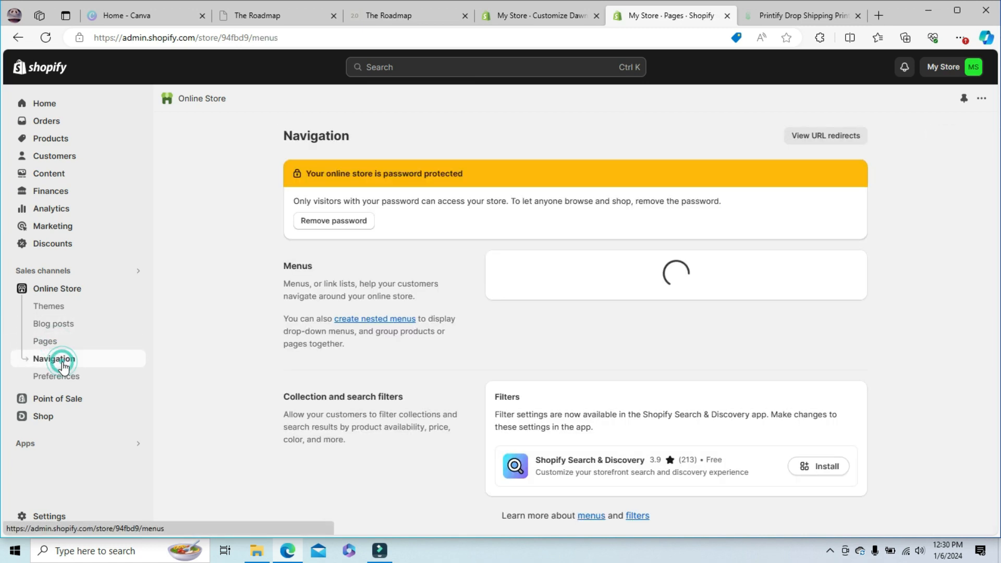
click(499, 343)
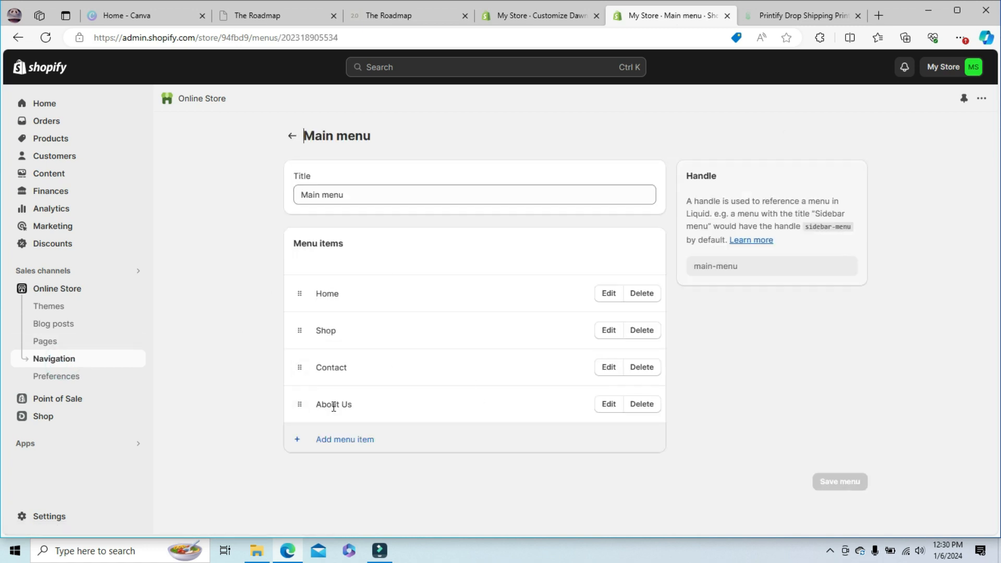
- Open the About Us page in the theme editor through the header's drawer menu
click(549, 16)
click(256, 166)
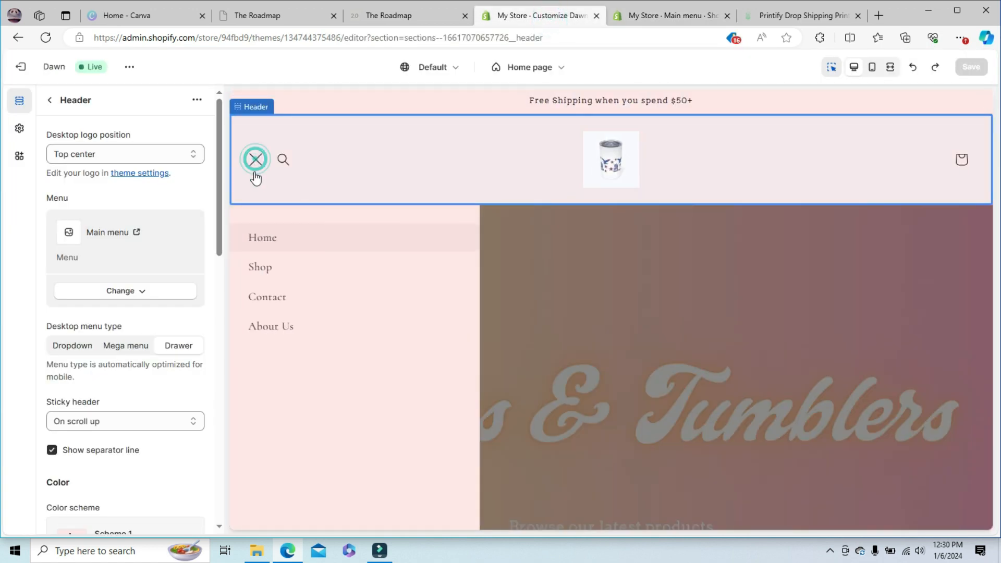
click(275, 337)
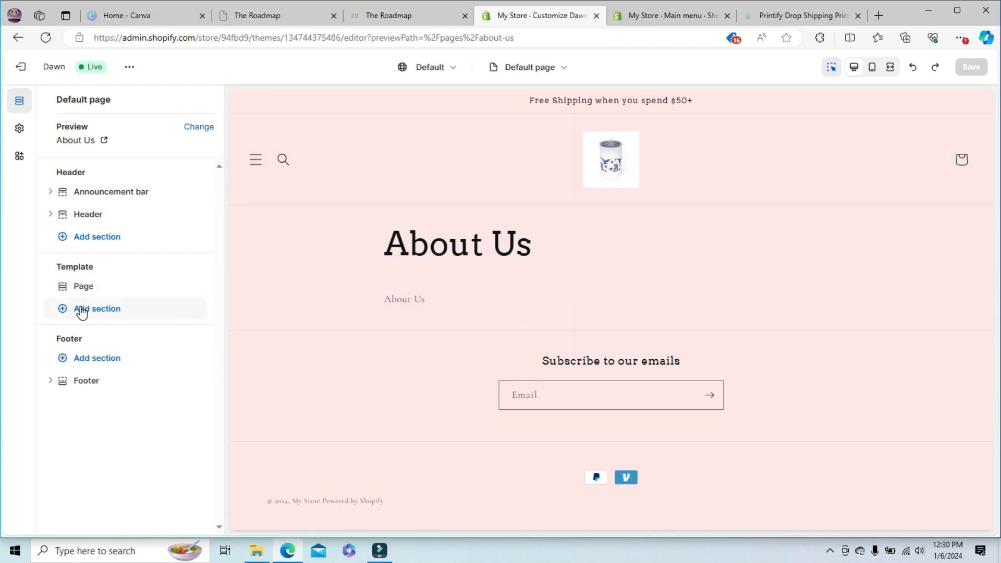
- Examine the settings of the Page section and its title and text on the About Us page
click(82, 286)
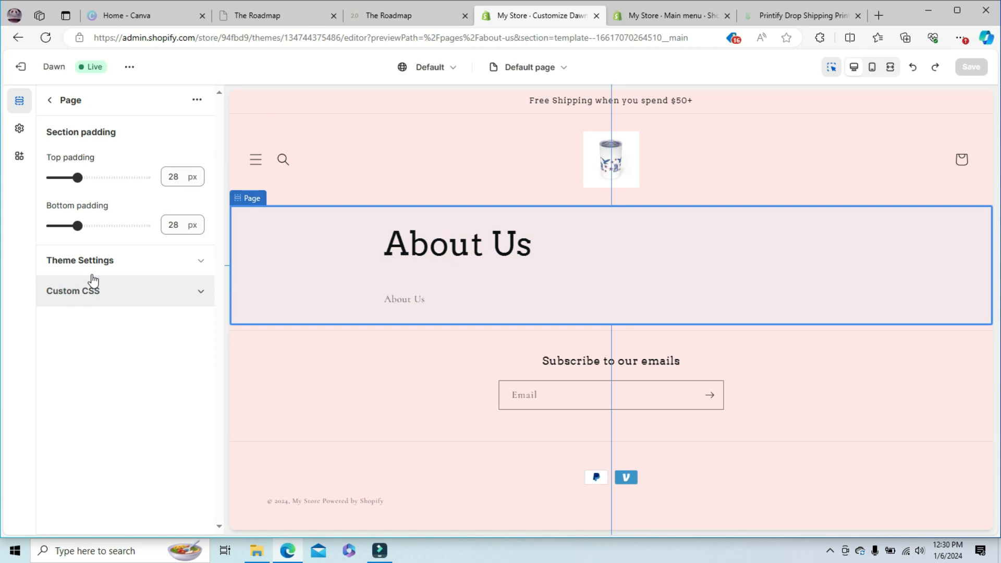
click(375, 248)
click(421, 300)
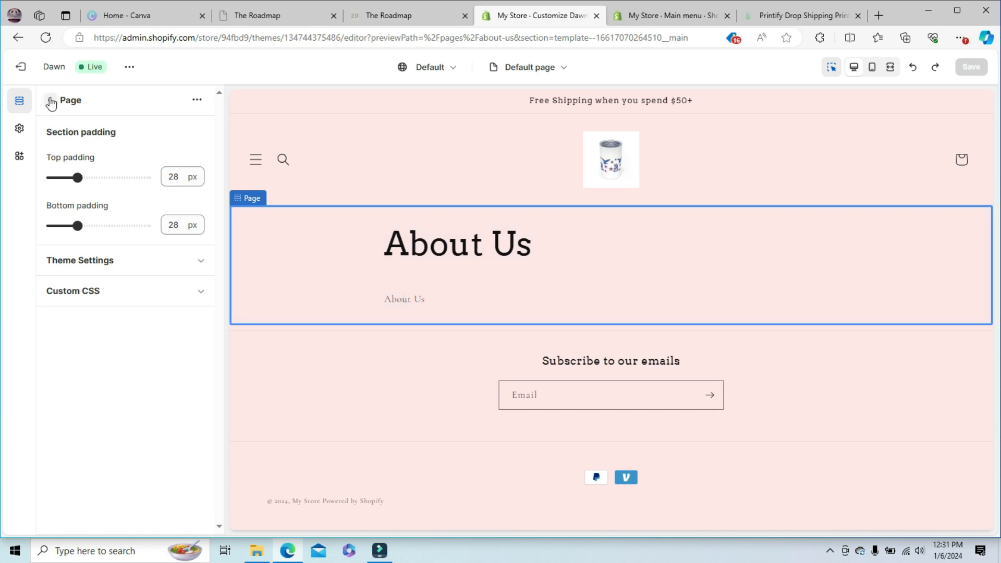
- Return to the section list and add a Rich text section to the Default page template
click(50, 100)
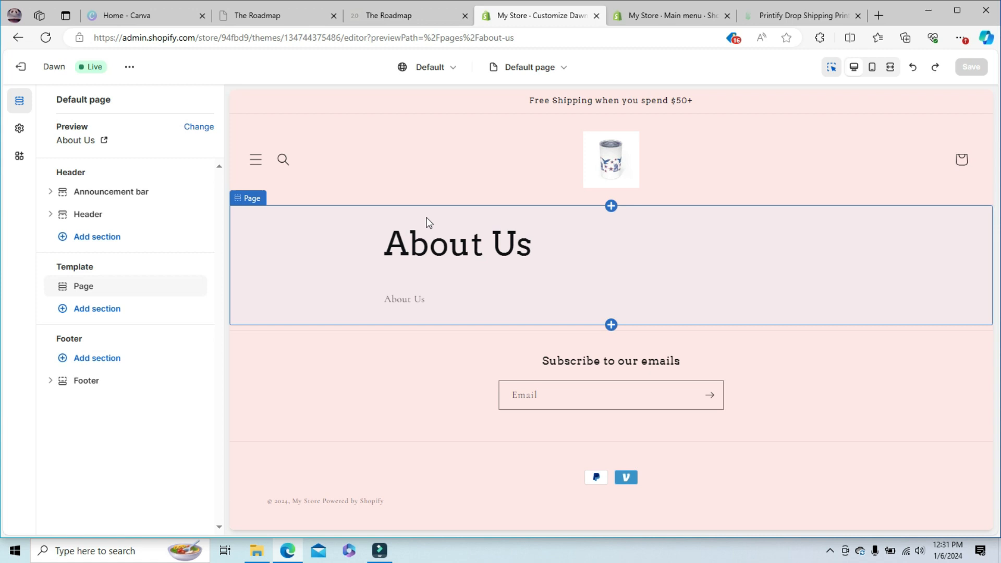
click(94, 312)
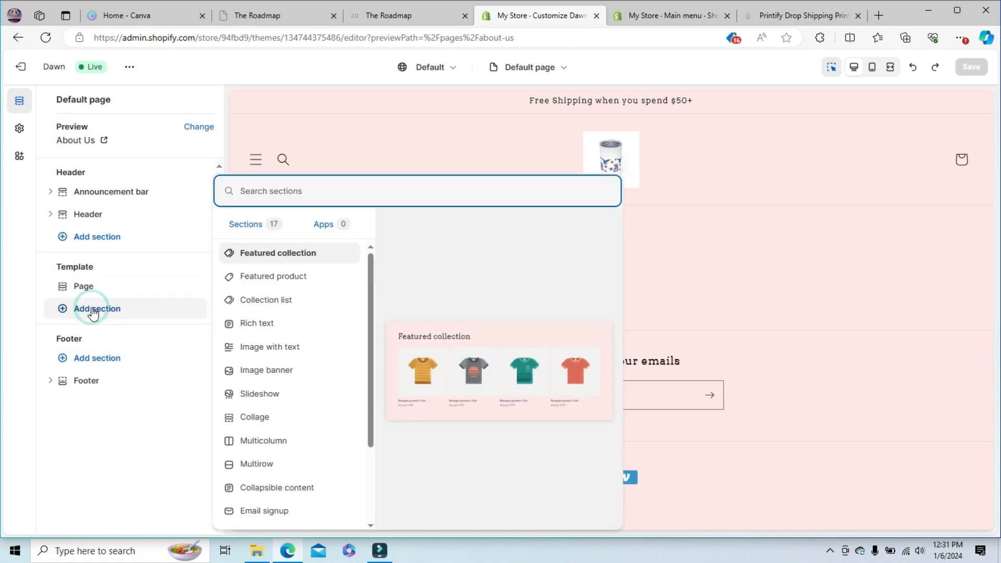
click(299, 324)
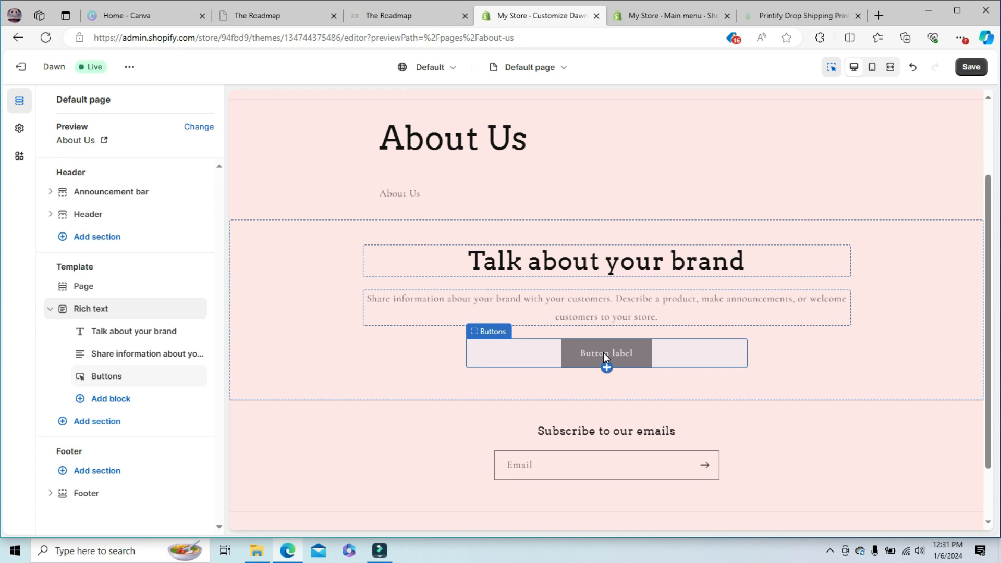
- Look over the whole About Us page, including its Rich text section, in the theme preview
mouse_move(602, 392)
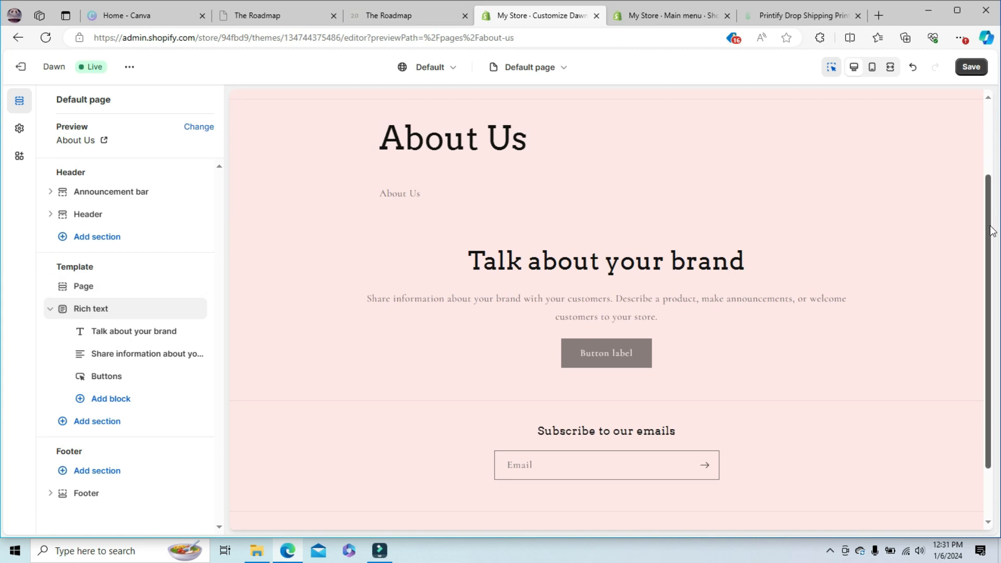
drag(986, 227, 998, 129)
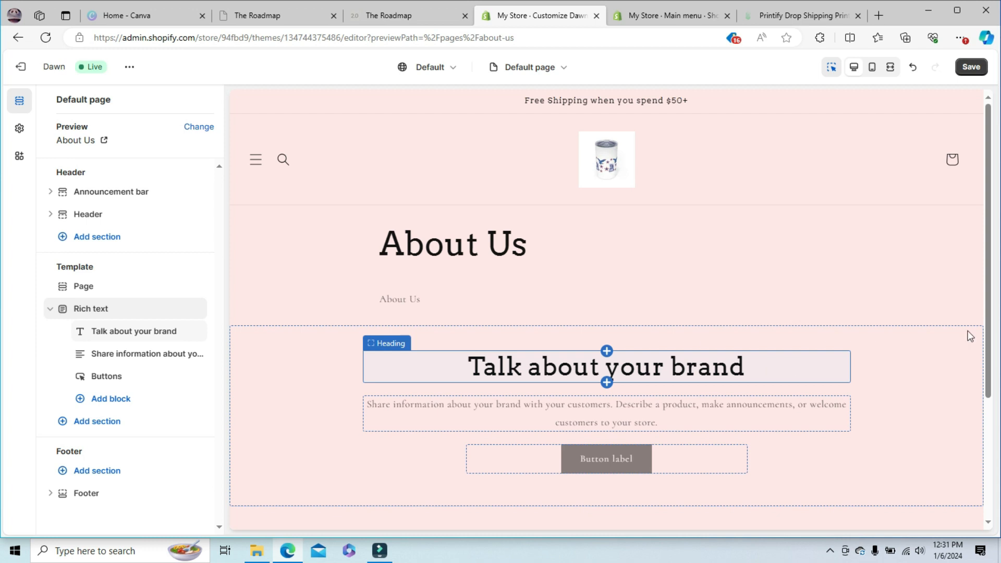
scroll(991, 214, down, 5)
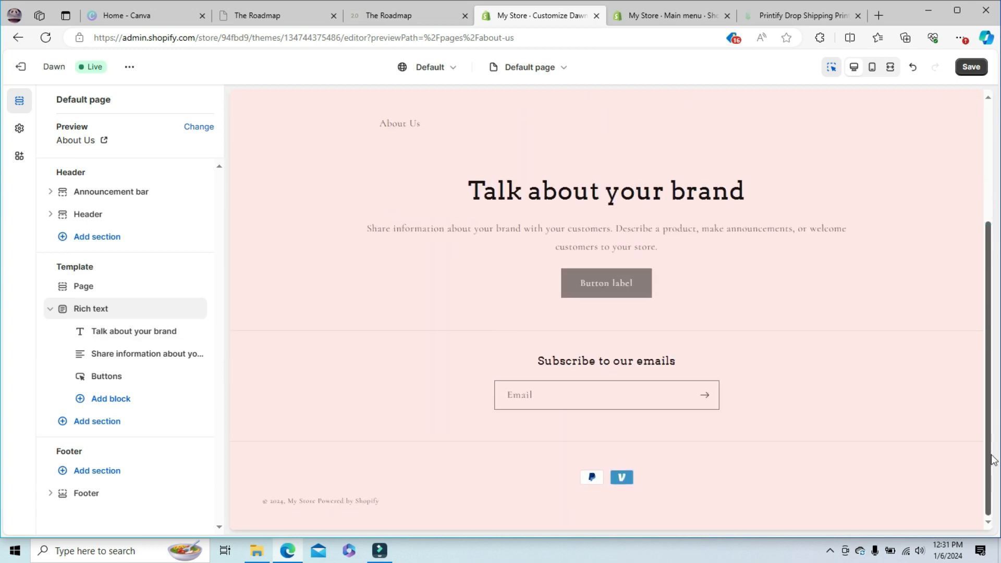
scroll(985, 207, up, 5)
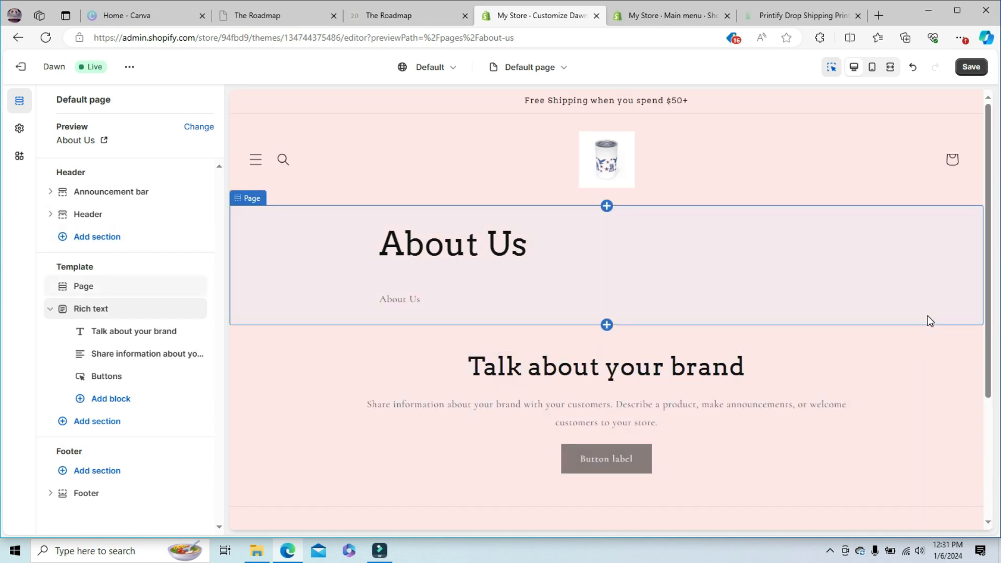
- Return to the store's Home page in the theme editor through the header logo
click(250, 161)
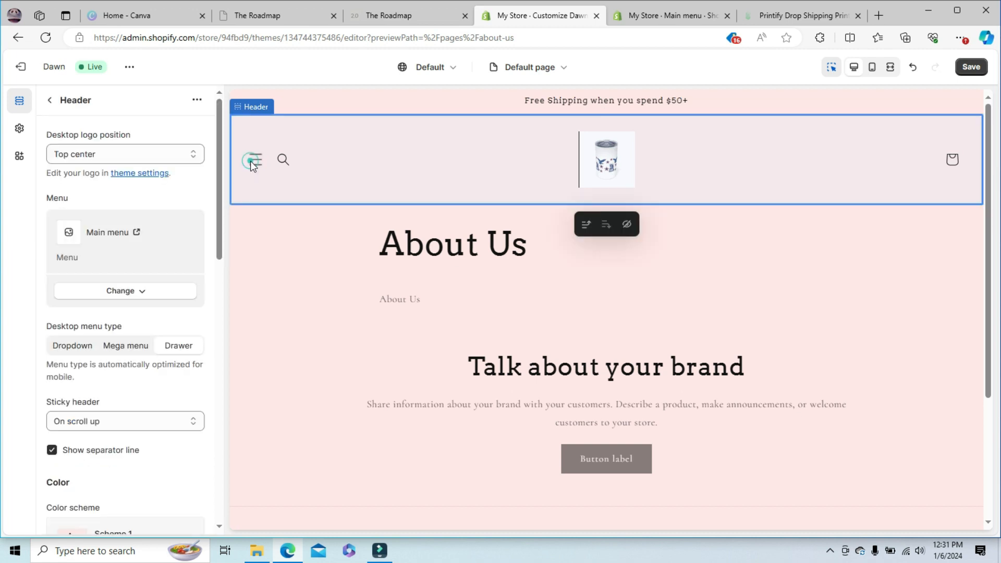
click(51, 100)
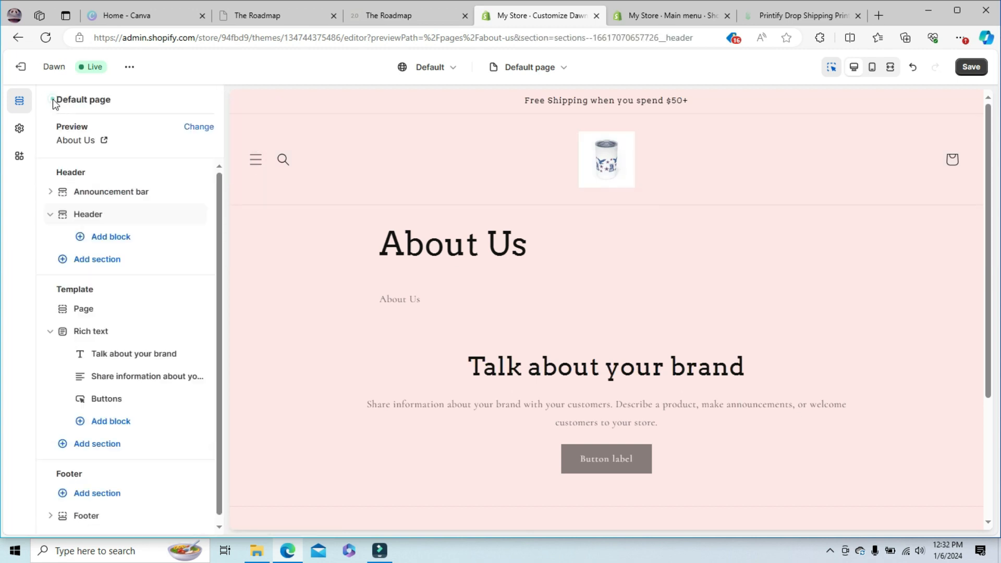
click(616, 172)
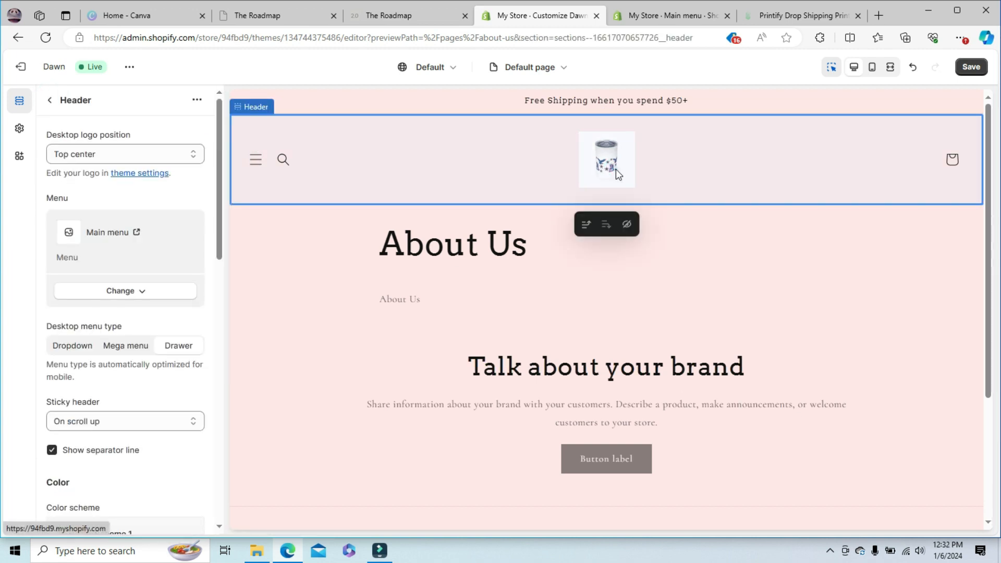
click(610, 170)
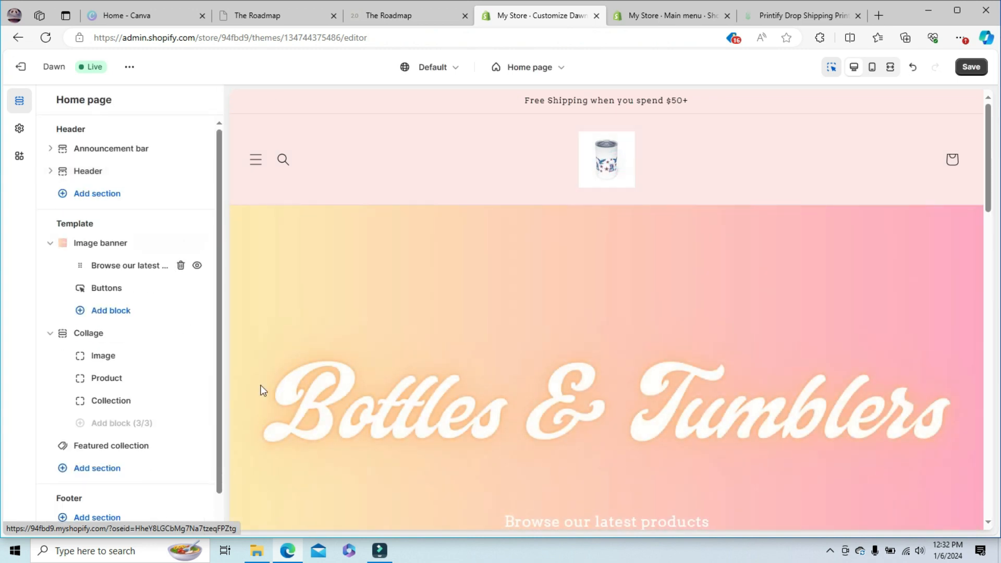
- Check the header's drawer menu and look through the Home page from the banner down to the featured products
click(256, 161)
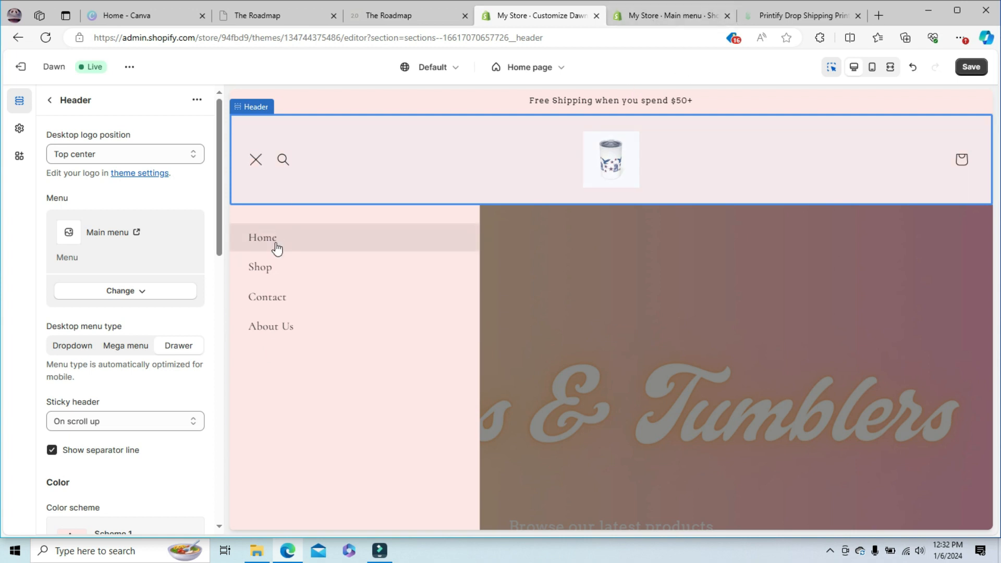
click(636, 364)
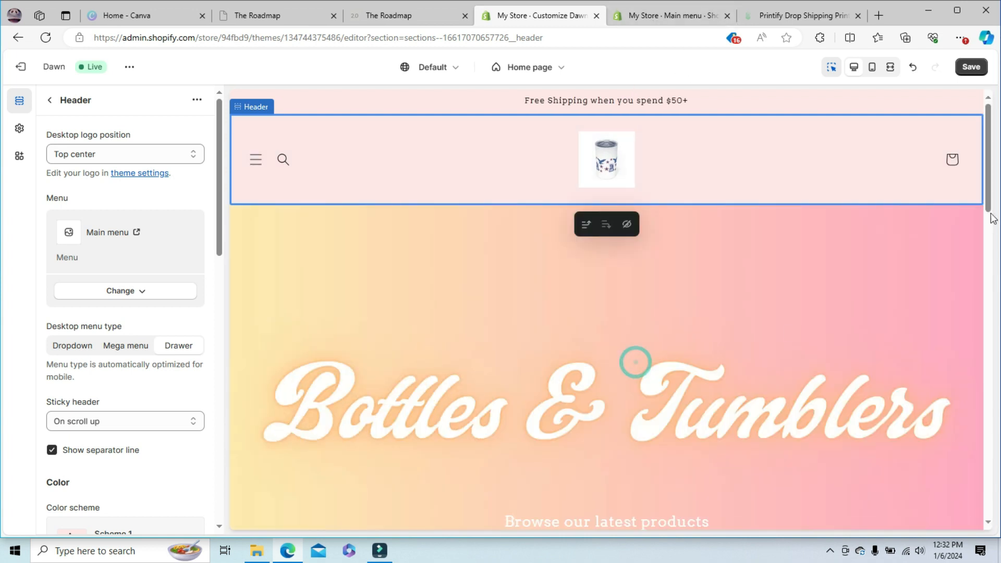
drag(989, 199, 996, 130)
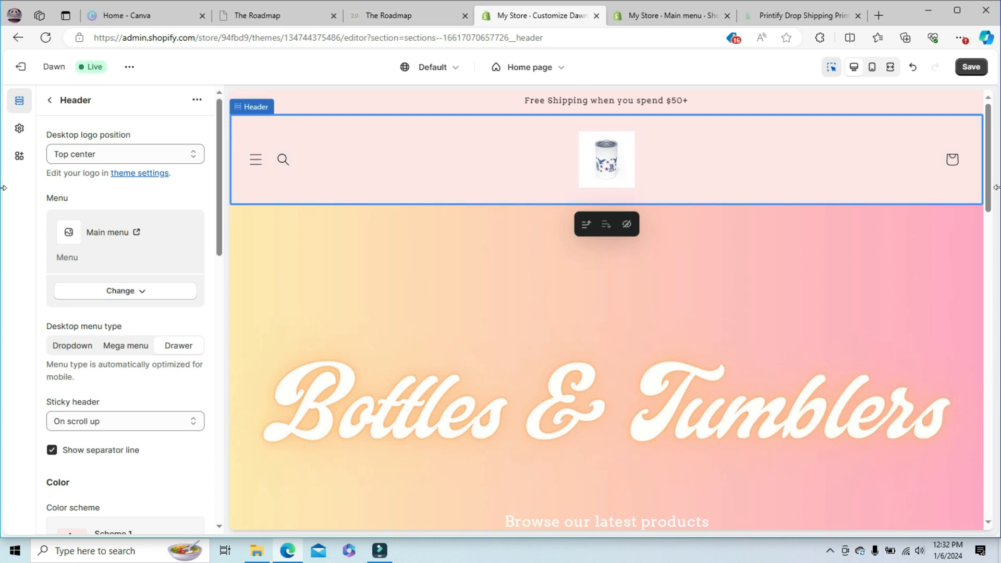
drag(987, 181, 988, 336)
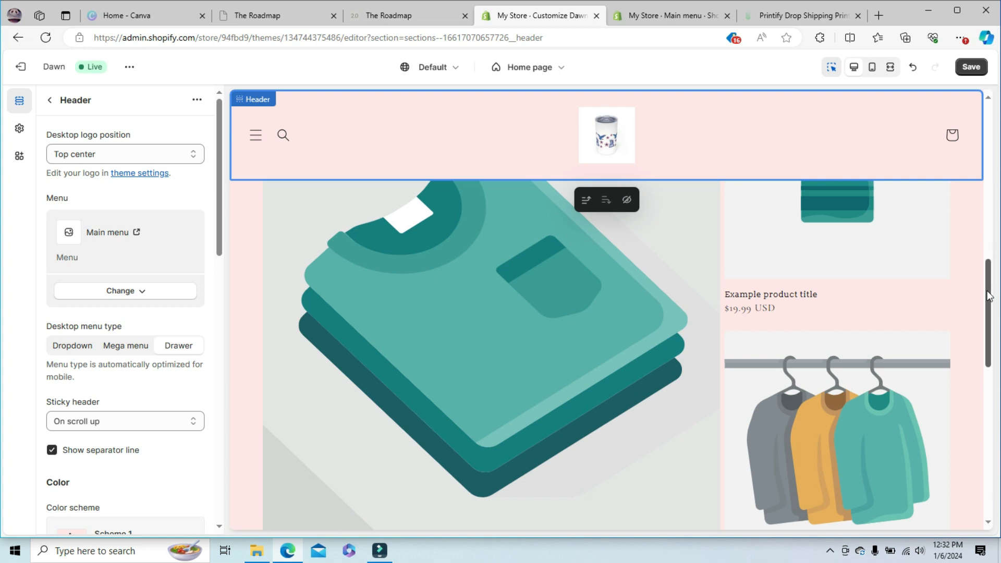
drag(988, 295, 986, 112)
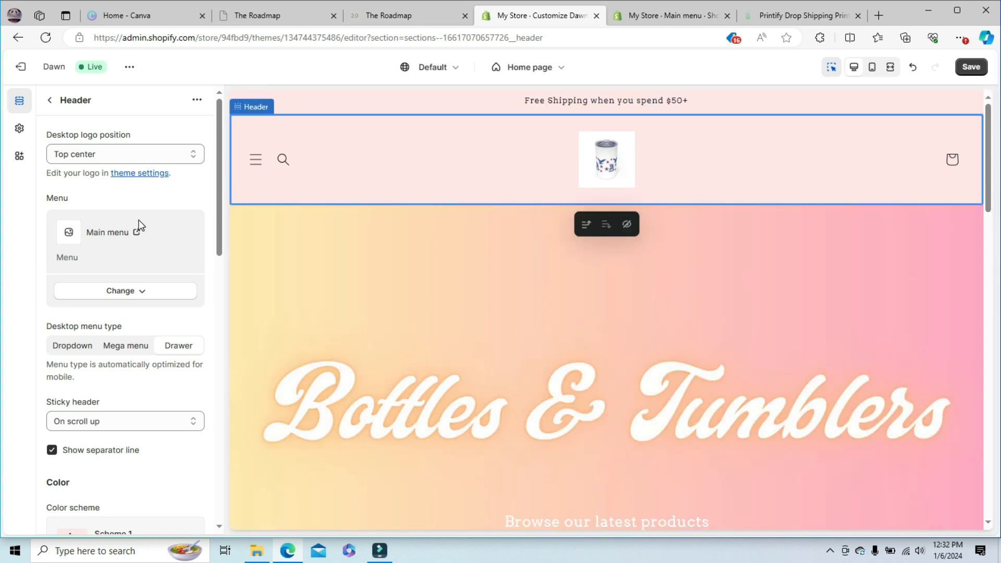
drag(216, 185, 281, 76)
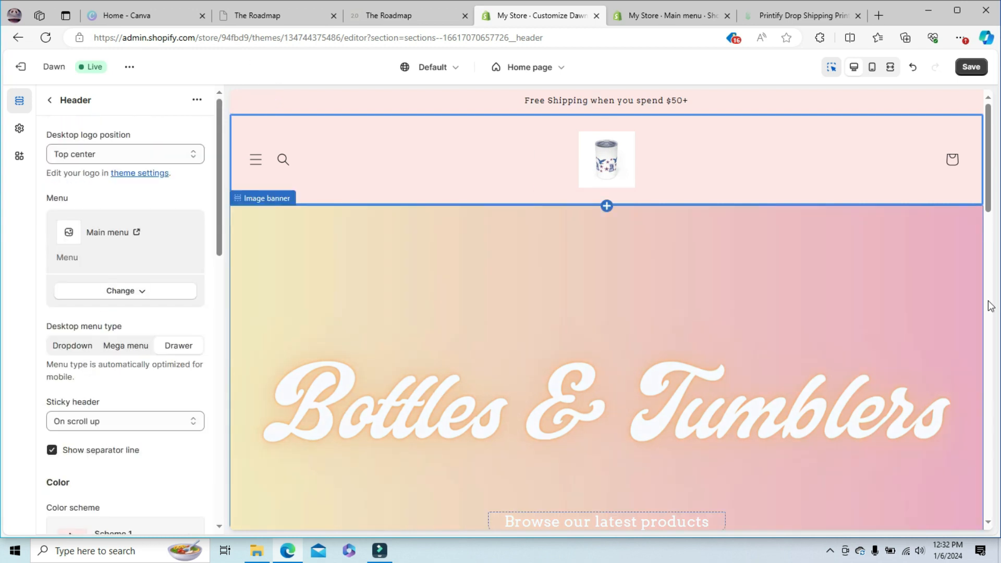
drag(989, 168, 978, 422)
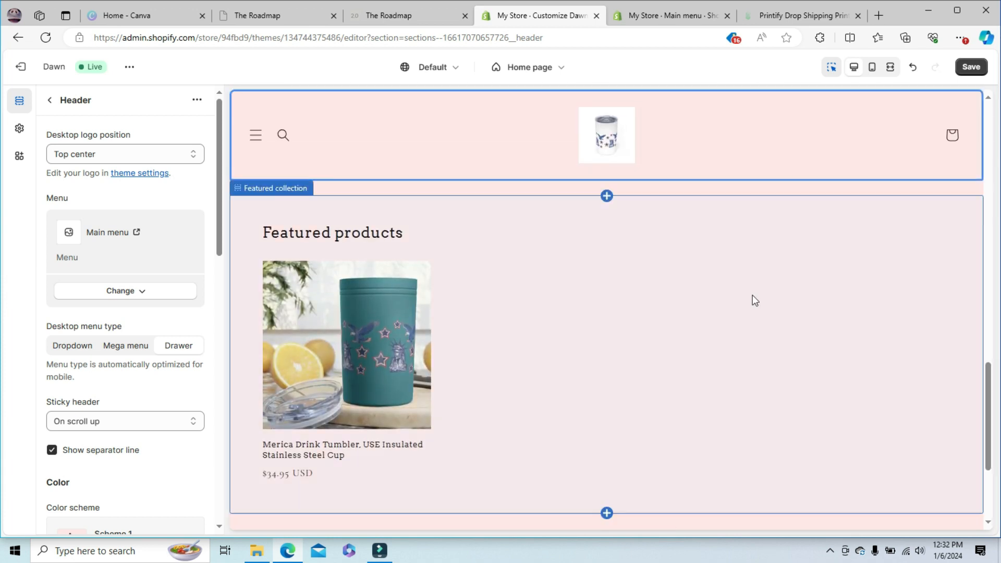
- Browse the sections and app blocks available for insertion above the Featured collection, and close the list without adding any
click(606, 201)
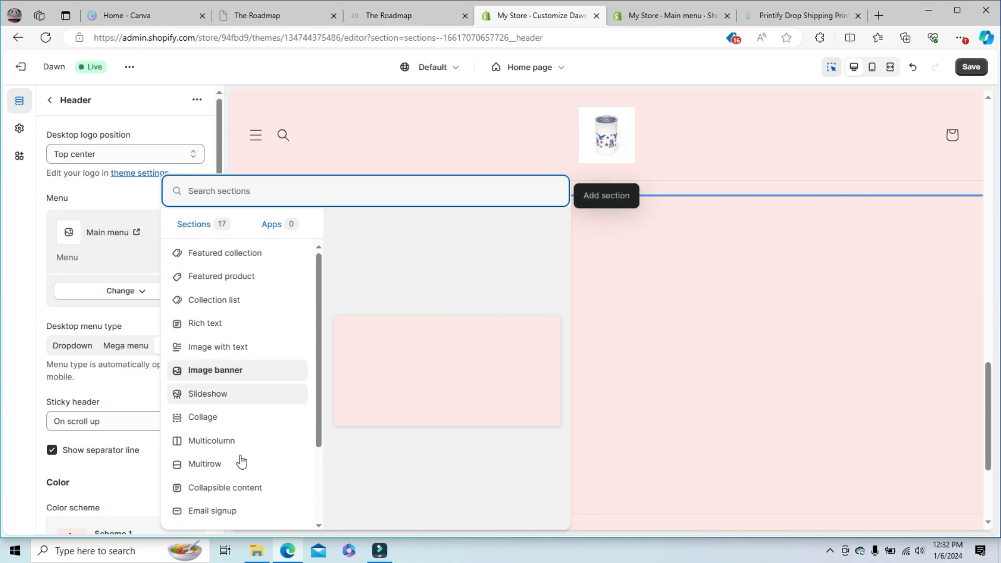
click(272, 224)
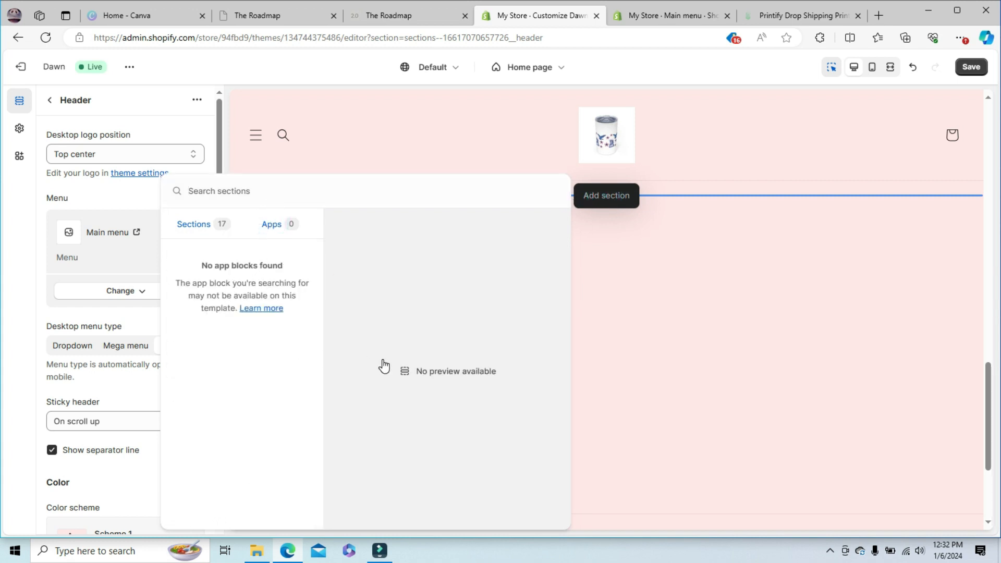
click(753, 343)
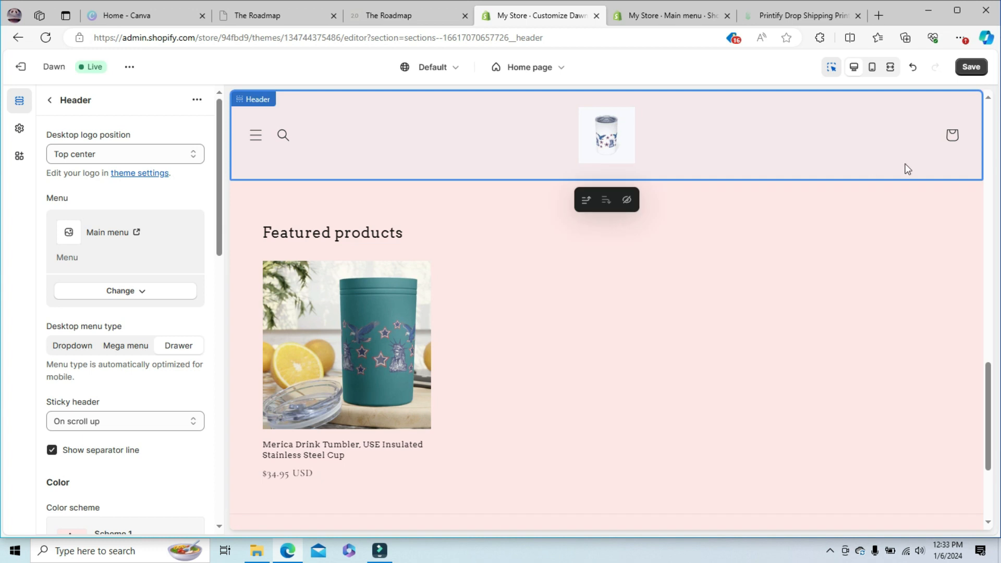
- Switch the theme preview to the mobile view and look through the Home page's layout
click(869, 72)
drag(726, 359, 740, 60)
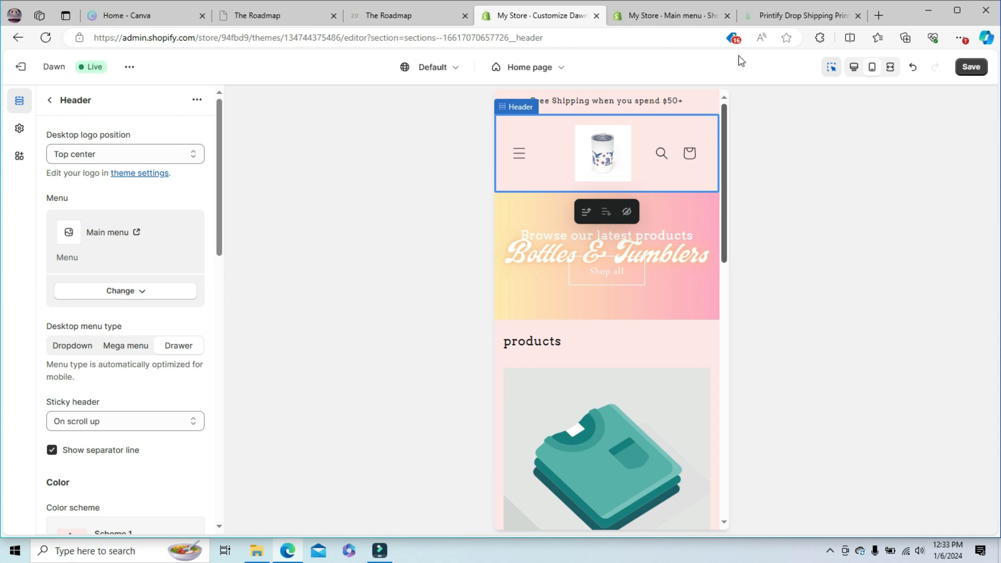
drag(737, 142, 726, 73)
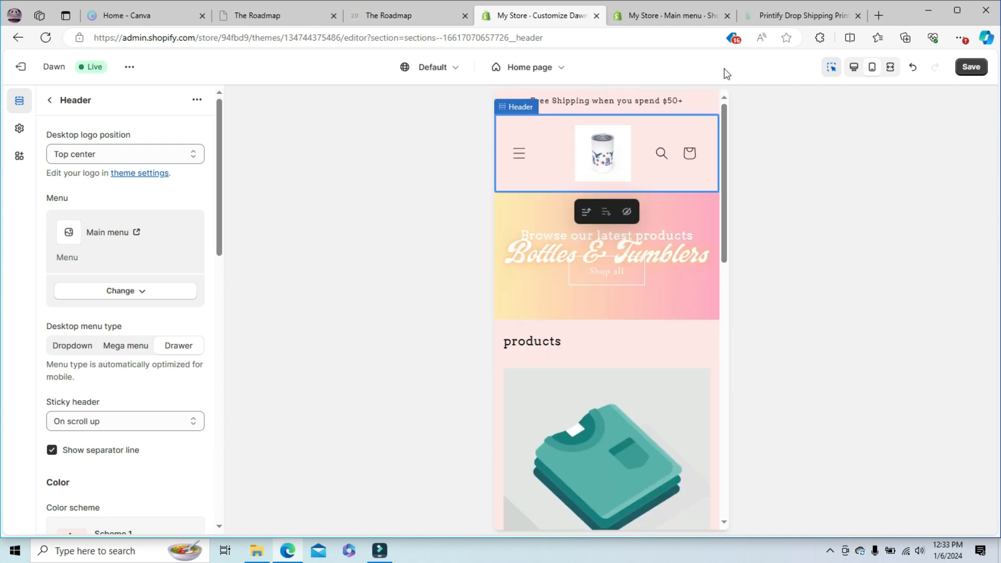
- Check the Shop, Contact and About Us pages in the mobile preview through the header's drawer menu
click(523, 159)
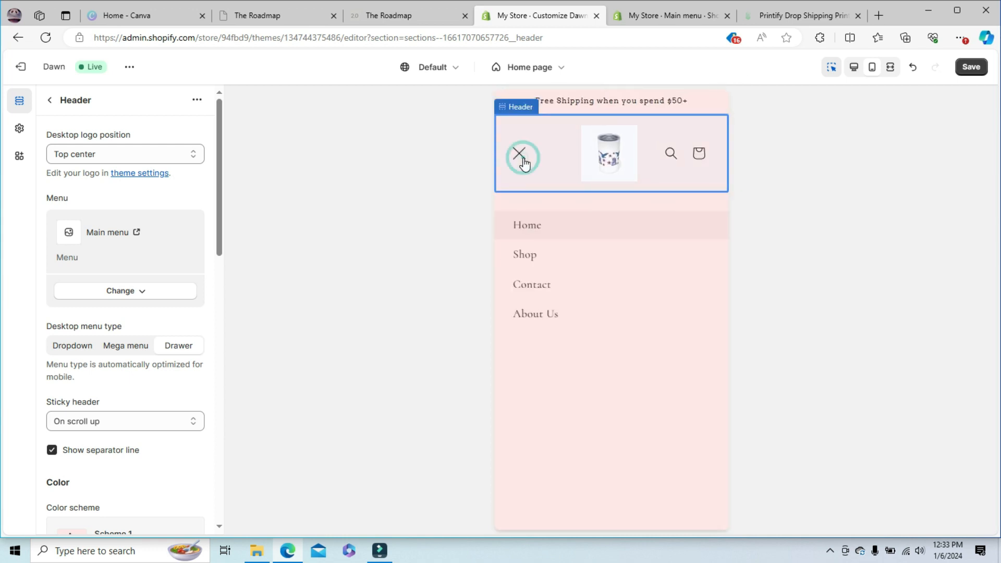
click(525, 254)
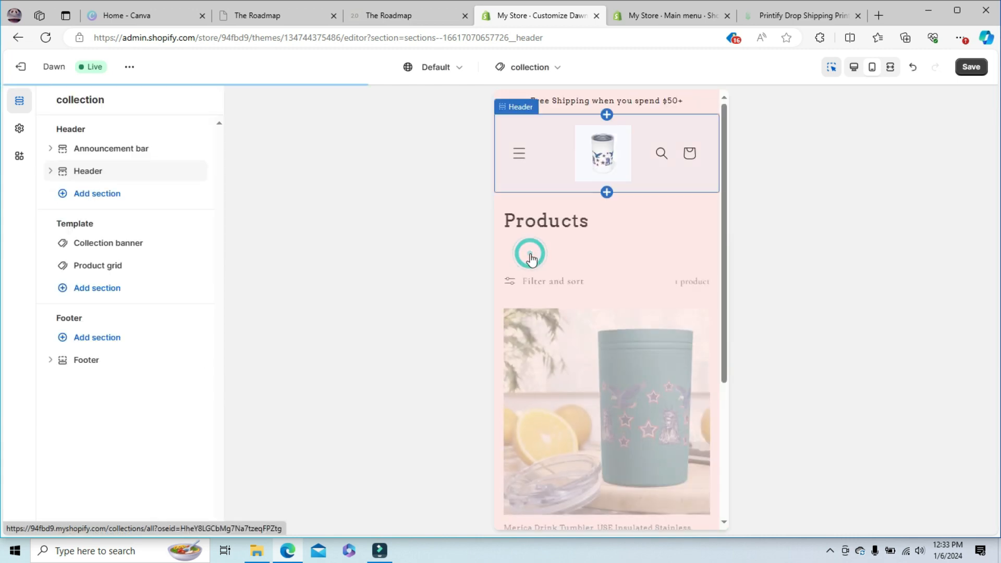
drag(722, 168, 748, 154)
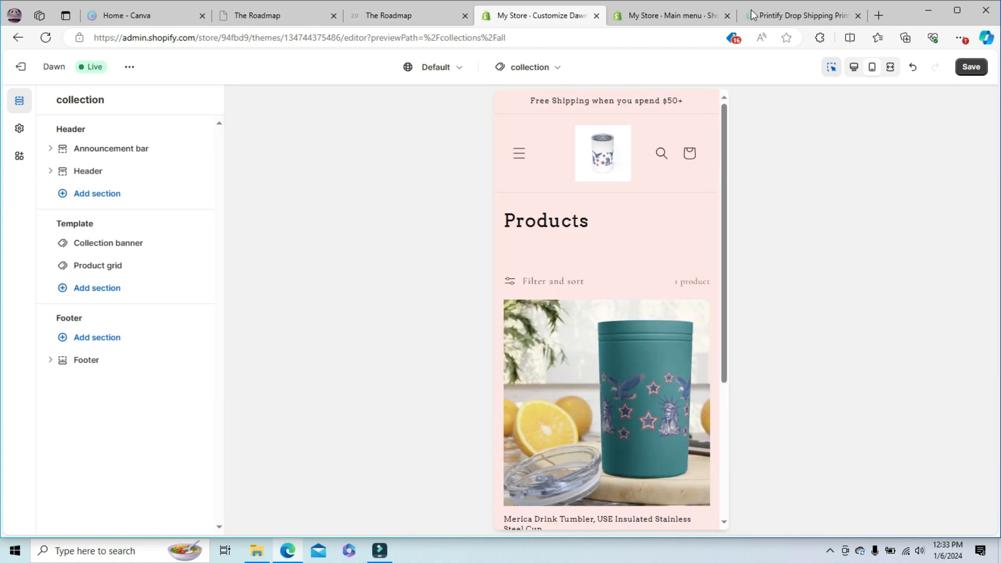
click(518, 154)
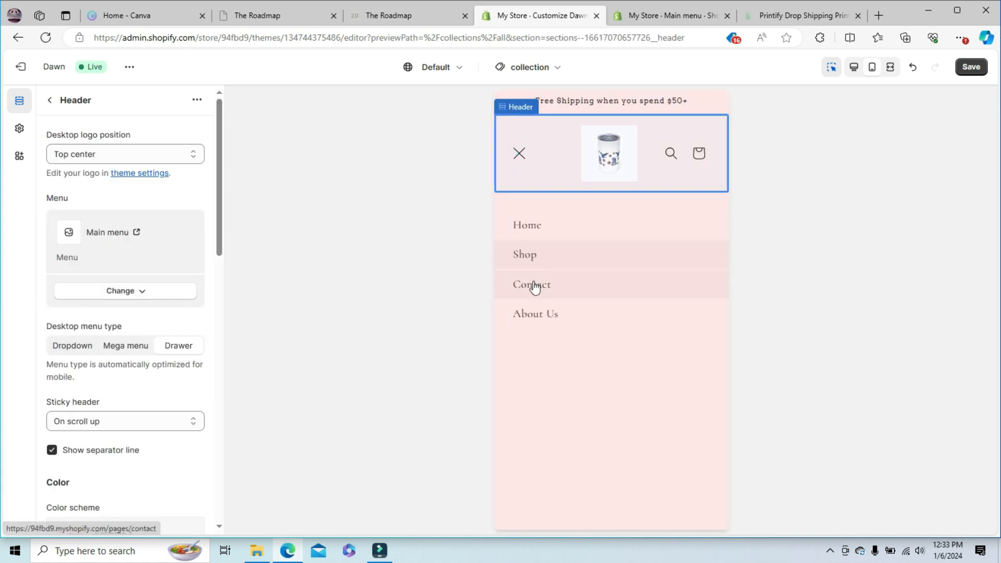
click(531, 285)
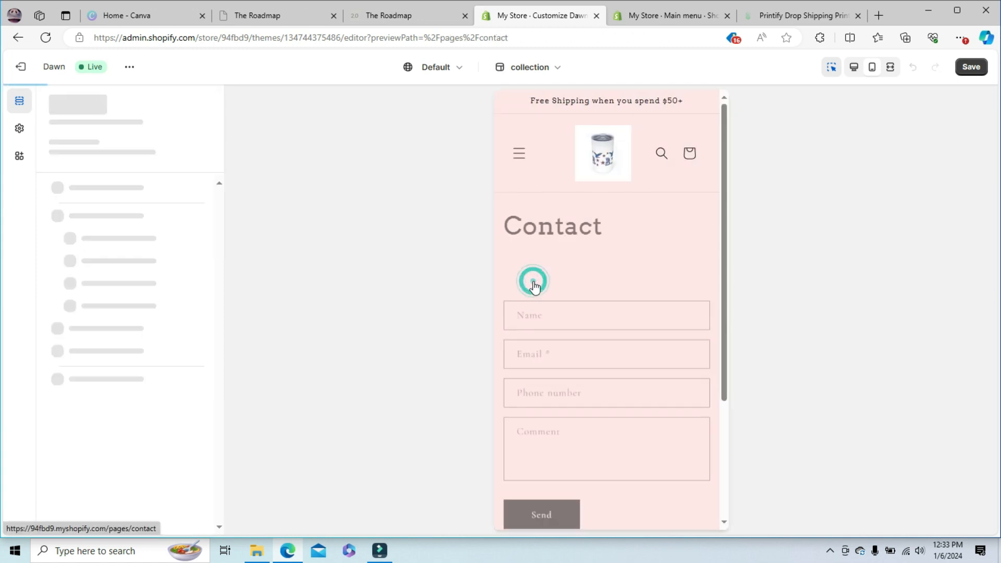
click(518, 153)
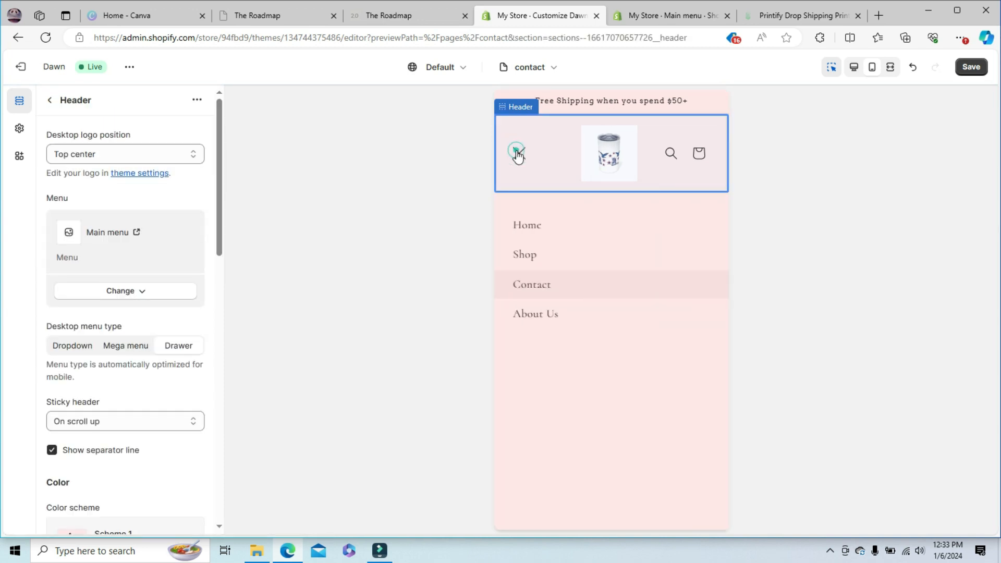
click(530, 317)
drag(723, 185, 741, 79)
- Switch to the Shopify store admin and open its Products list
click(313, 223)
click(663, 11)
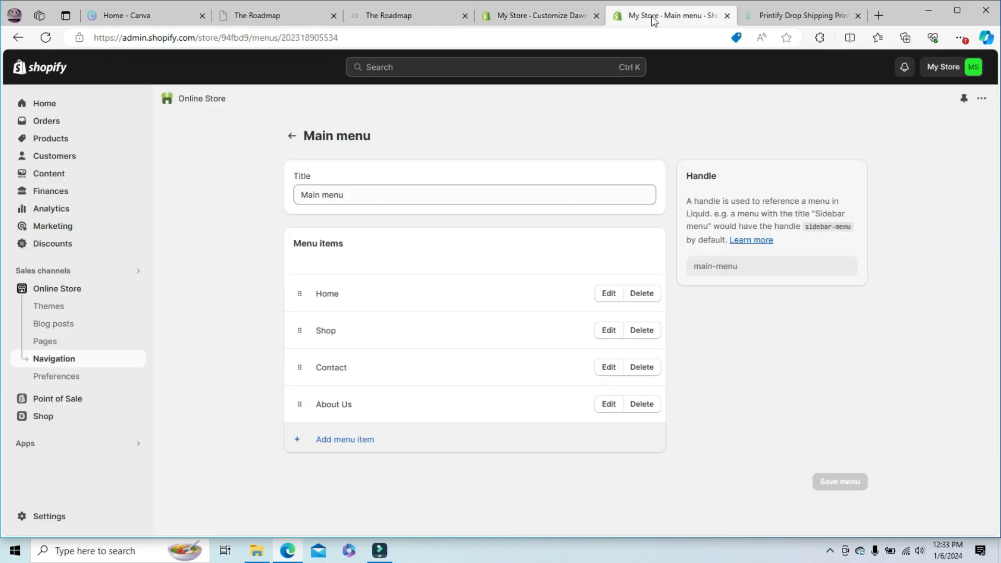
click(51, 139)
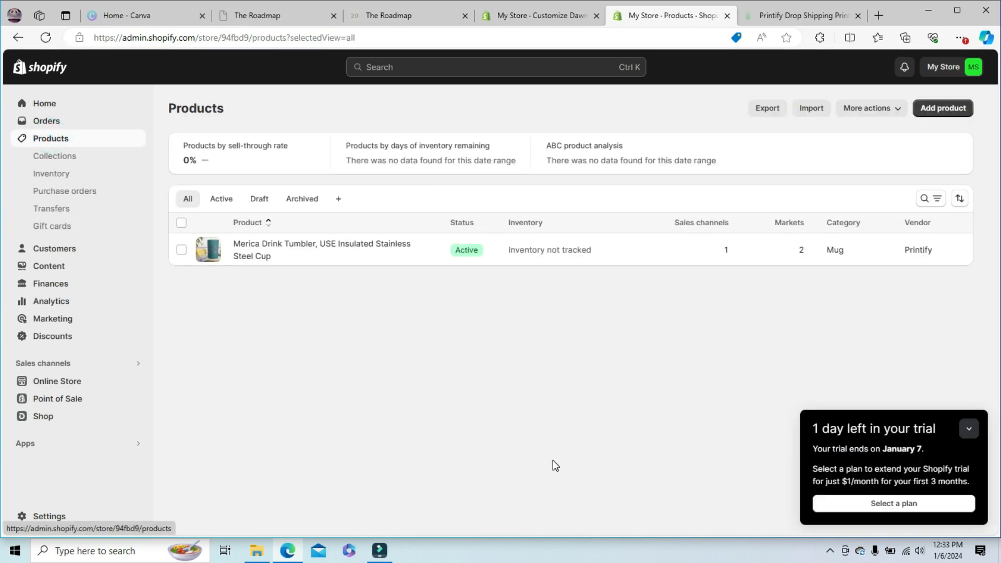